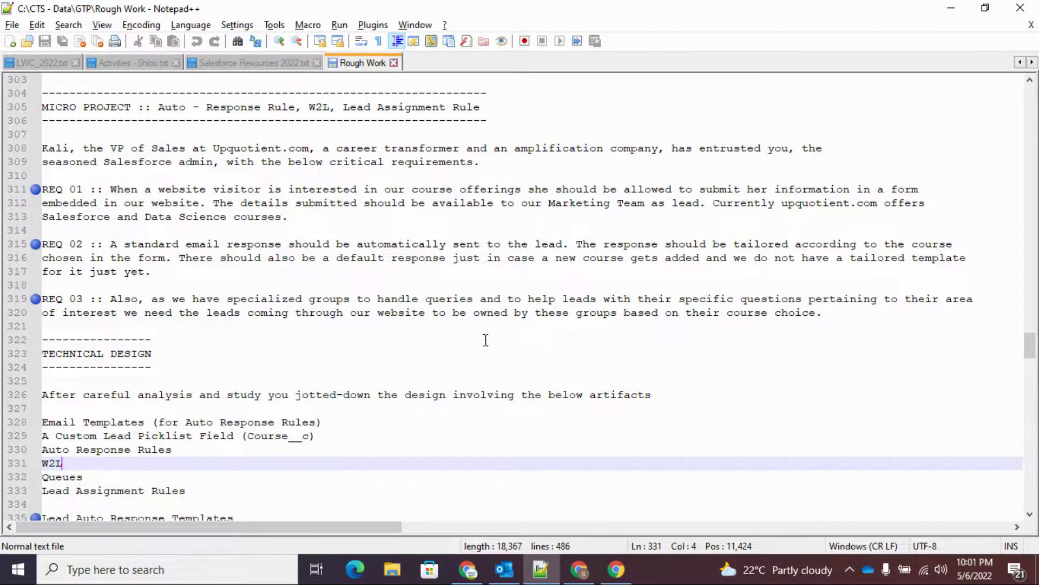
# - Examine the micro project's requirements, technical design artifacts and auto response template texts, including the default template's body
pyautogui.scroll(-1, 464, 314)
pyautogui.scroll(-2, 463, 317)
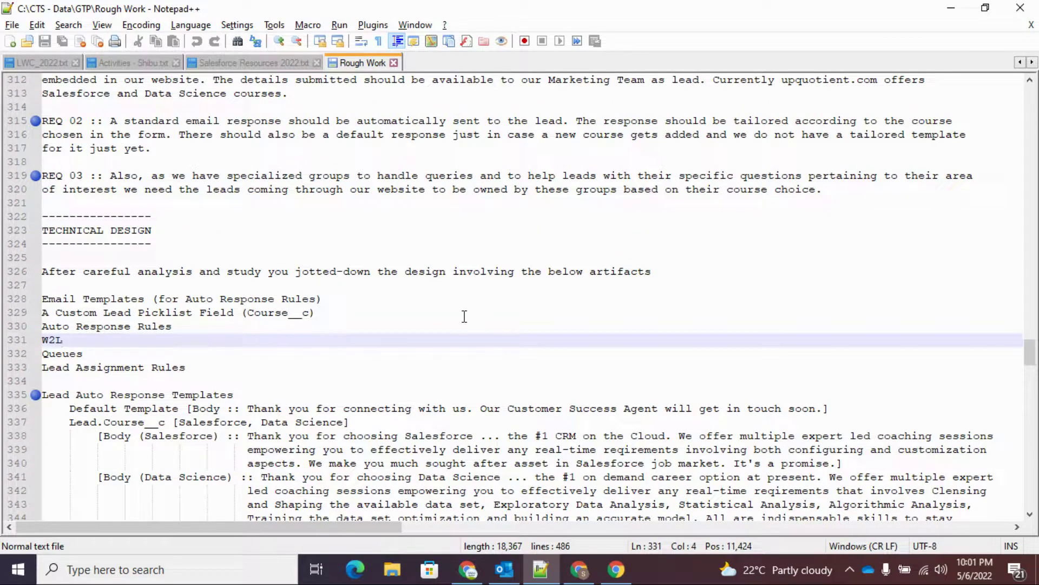
pyautogui.scroll(-1, 464, 316)
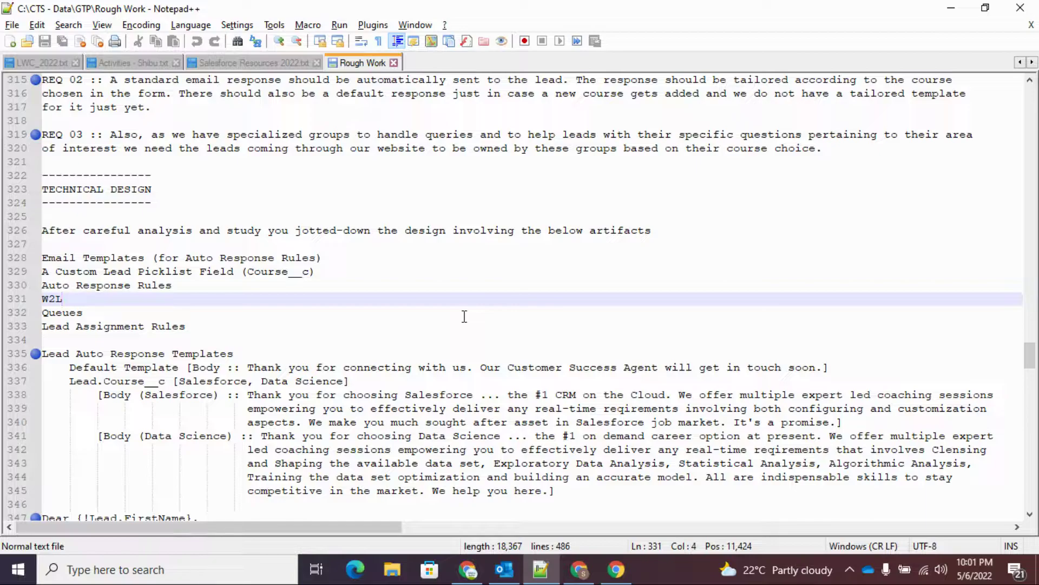
pyautogui.scroll(2, 464, 317)
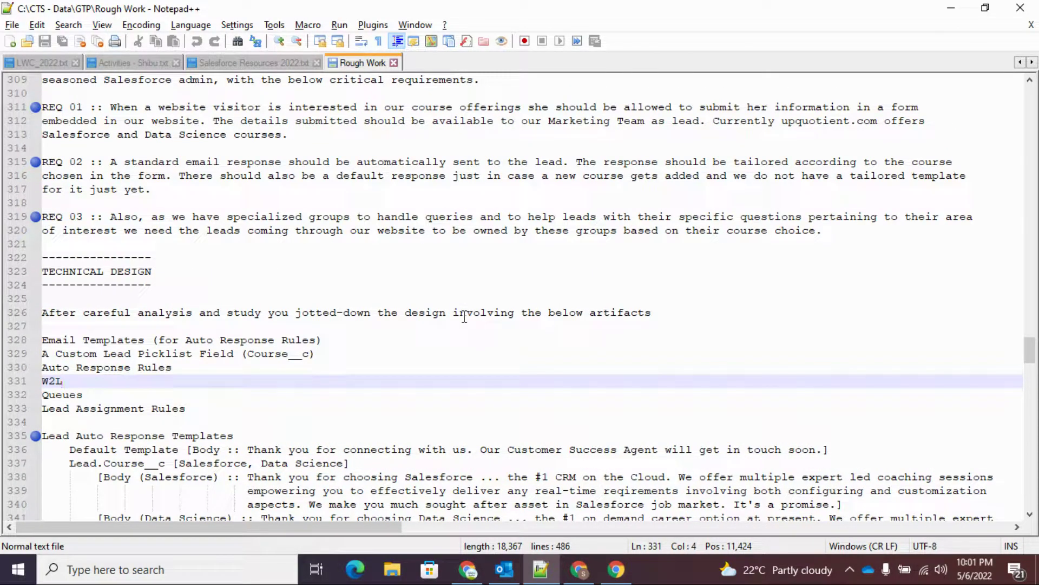
pyautogui.scroll(-1, 465, 317)
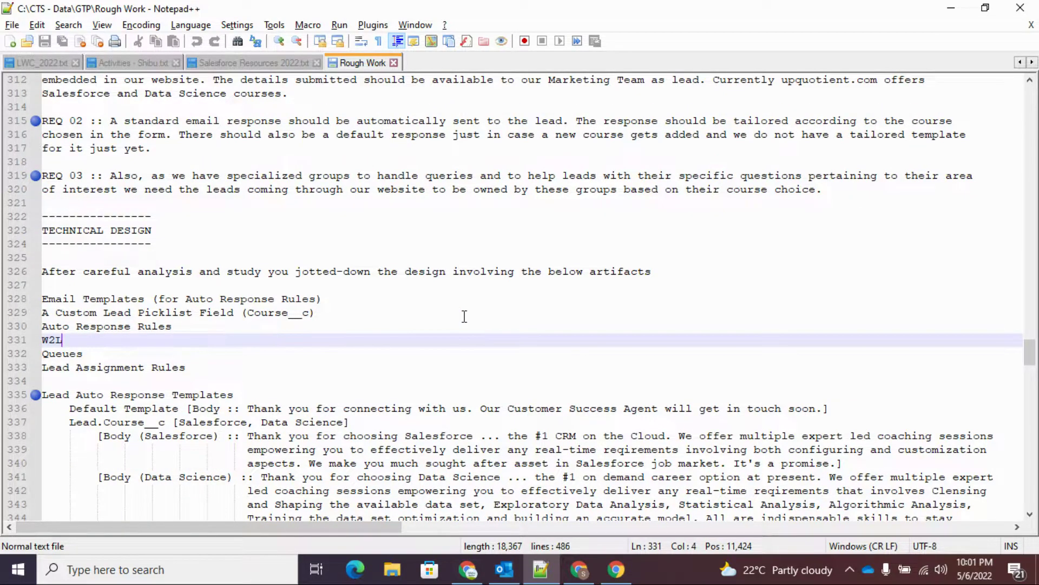
pyautogui.scroll(1, 465, 316)
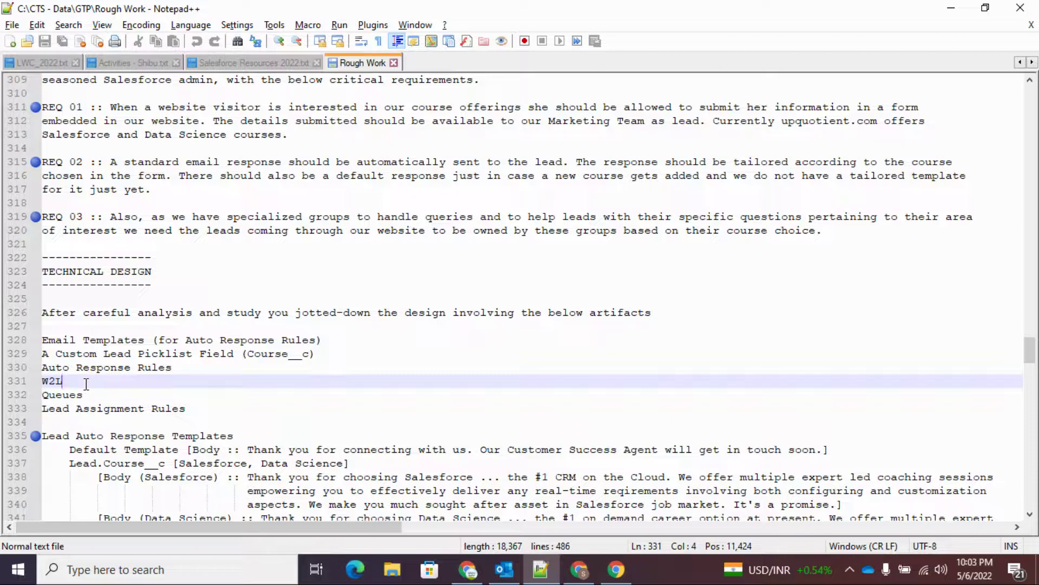
pyautogui.scroll(-6, 120, 388)
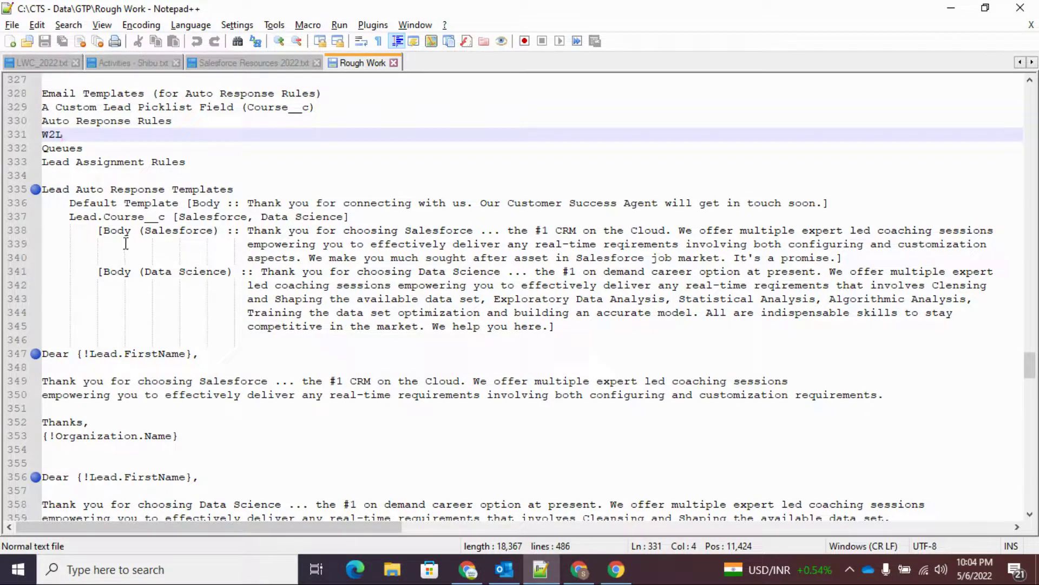
pyautogui.moveTo(70, 203); pyautogui.dragTo(180, 208)
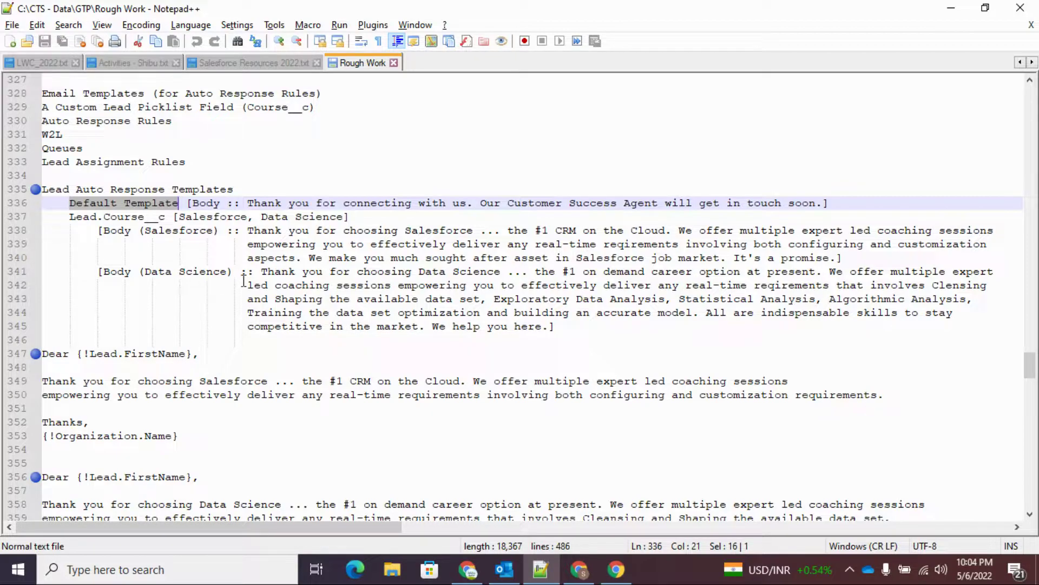
pyautogui.moveTo(247, 203); pyautogui.dragTo(822, 205)
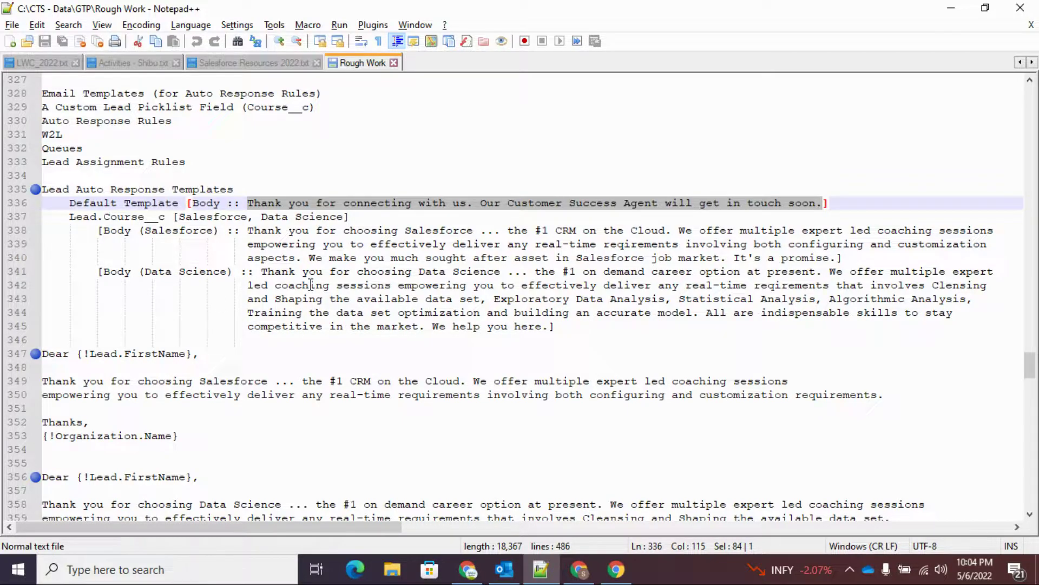
# - Switch to Salesforce Setup, find "Classic Email" and open the Classic Email Templates page
pyautogui.hotkey('alt', 'Tab')
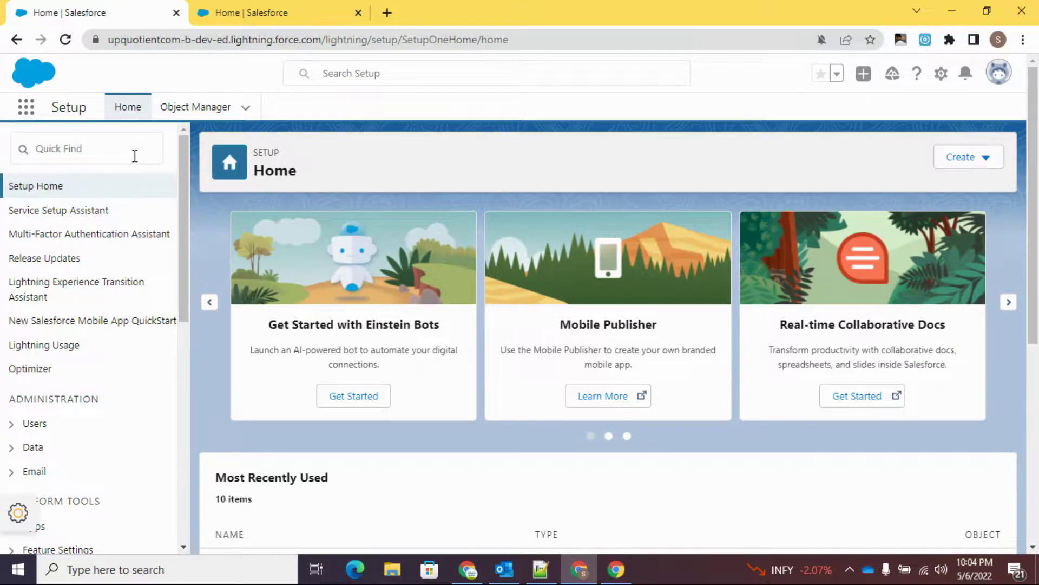
pyautogui.click(135, 156)
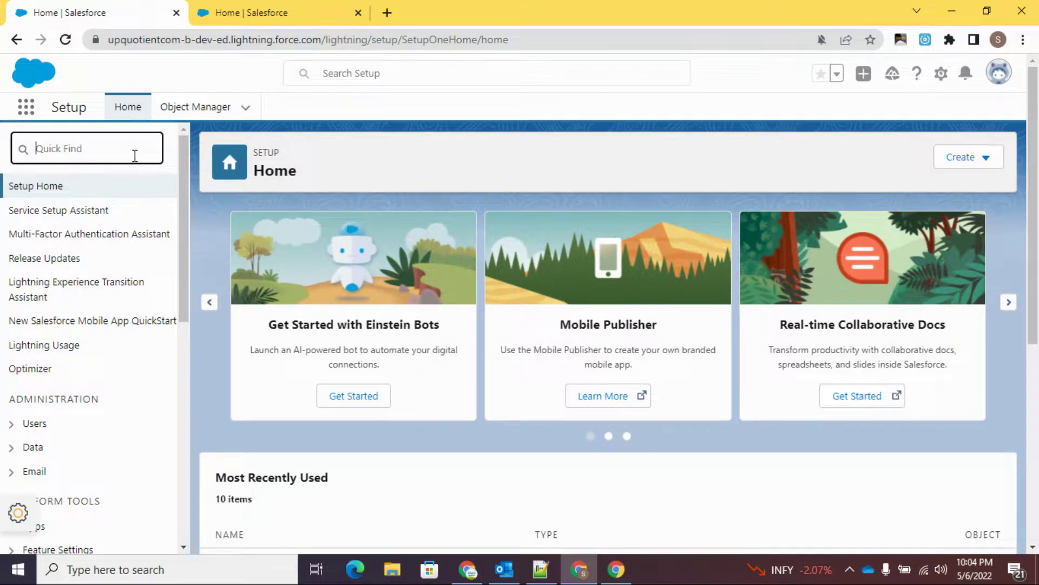
pyautogui.write('Classic Email')
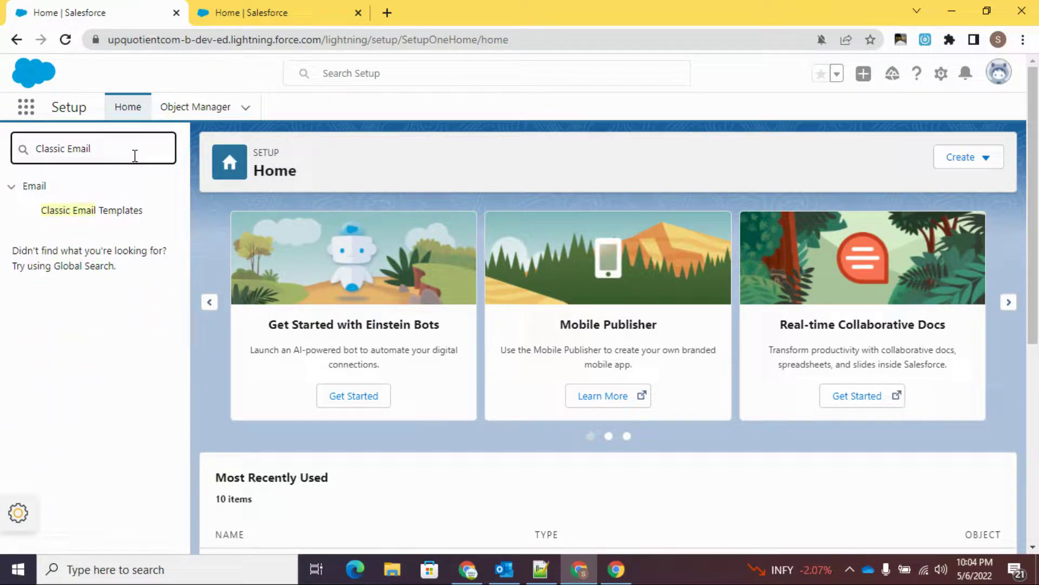
pyautogui.click(136, 212)
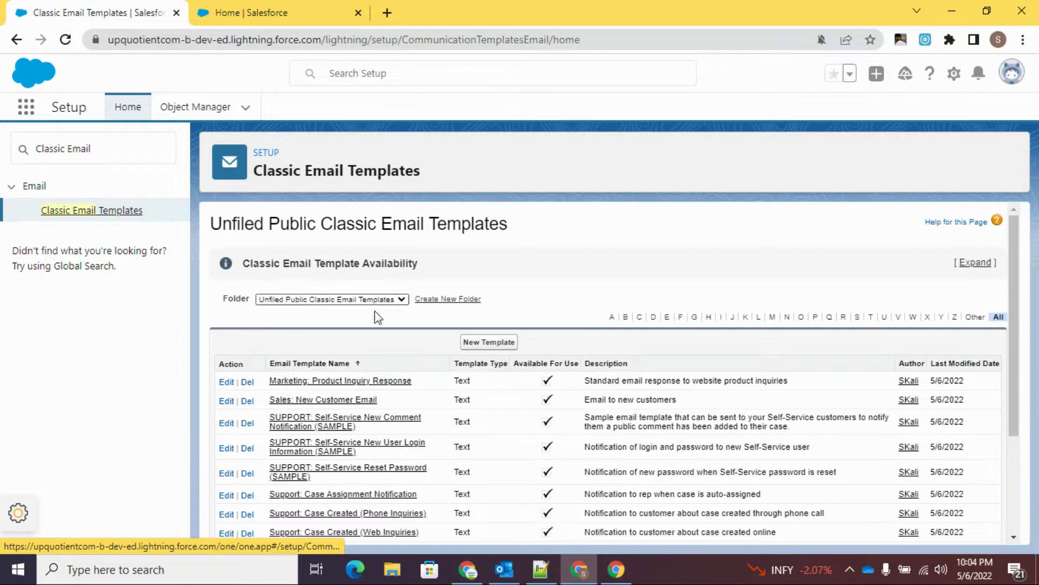
# - Start a new classic email template of the Text type
pyautogui.scroll(-5, 487, 270)
pyautogui.scroll(2, 497, 248)
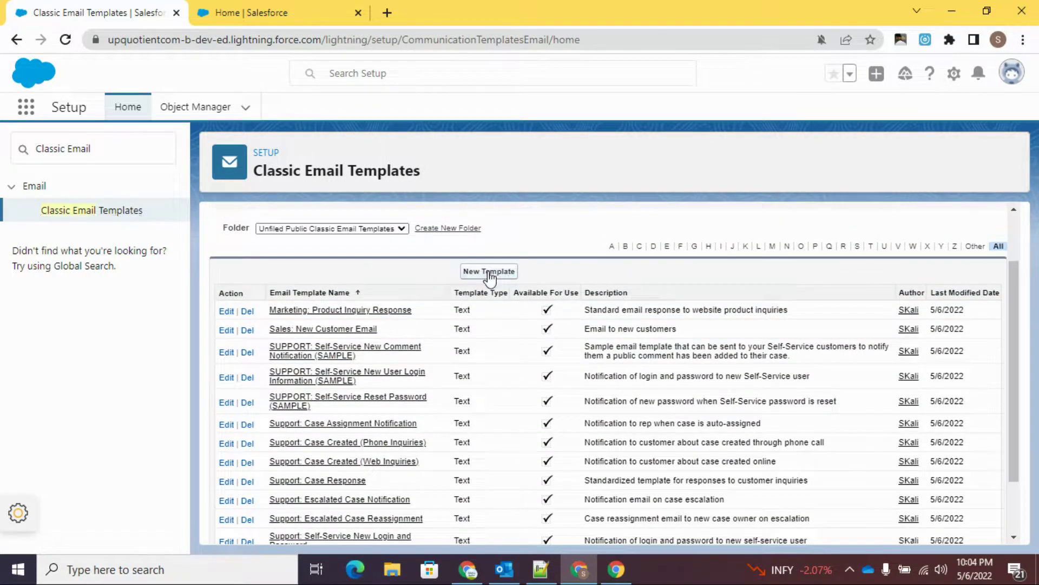
pyautogui.click(490, 270)
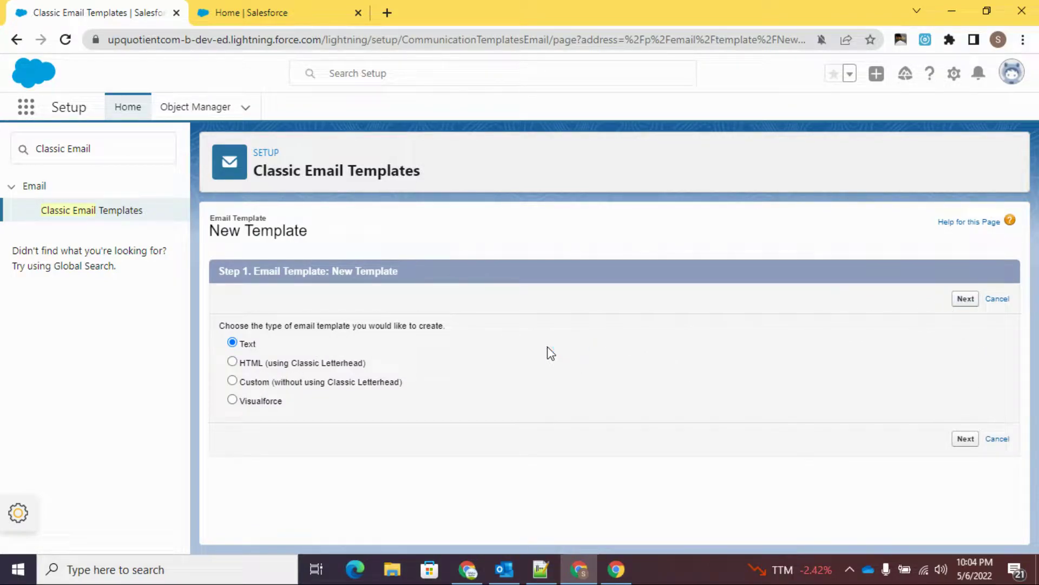
pyautogui.click(967, 300)
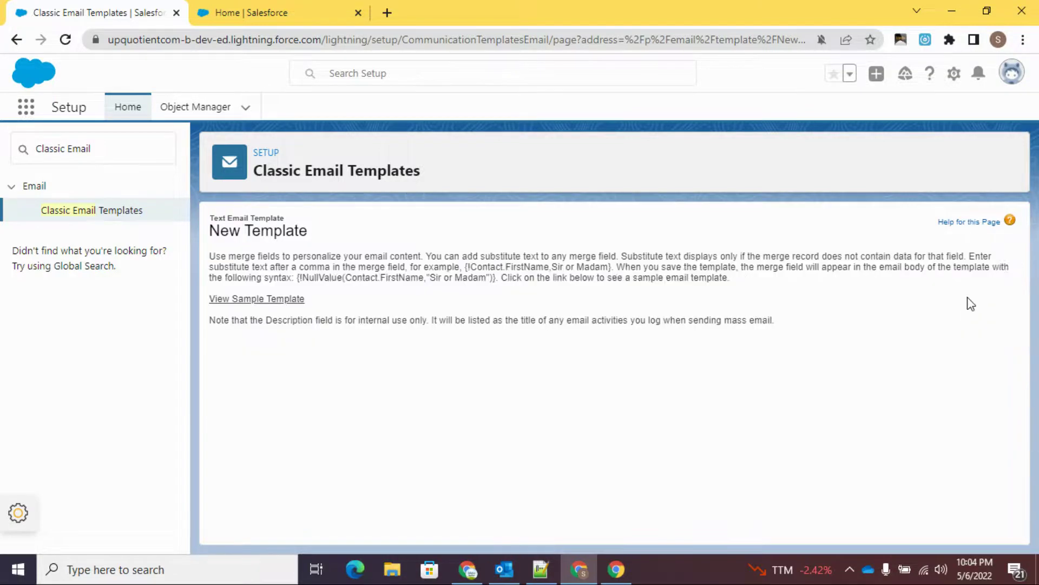
# - Make the new template available for use and name it "Lead - Auto Response - Default"
pyautogui.scroll(-2, 283, 373)
pyautogui.scroll(-1, 283, 372)
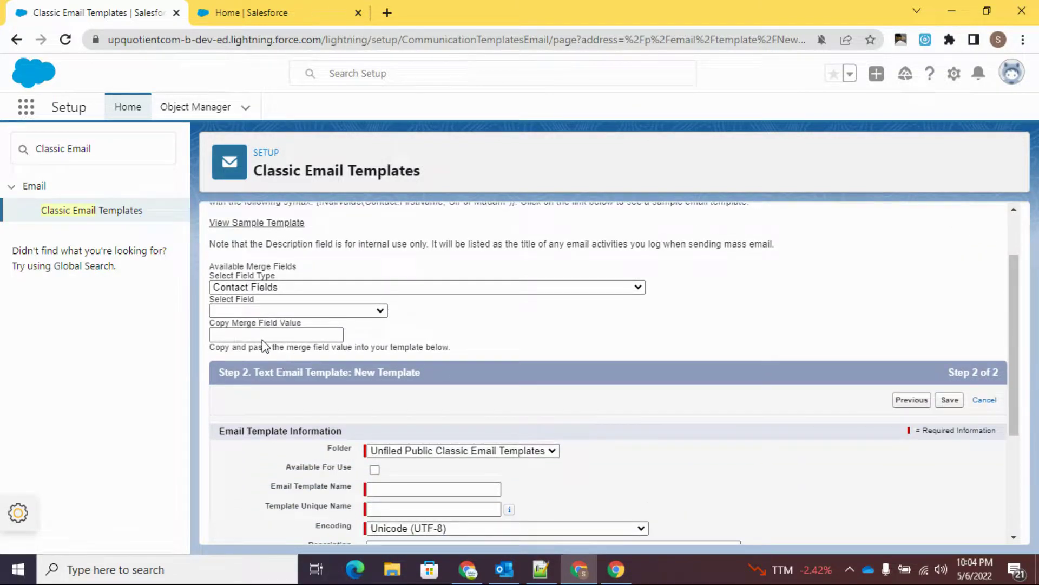
pyautogui.scroll(-6, 265, 352)
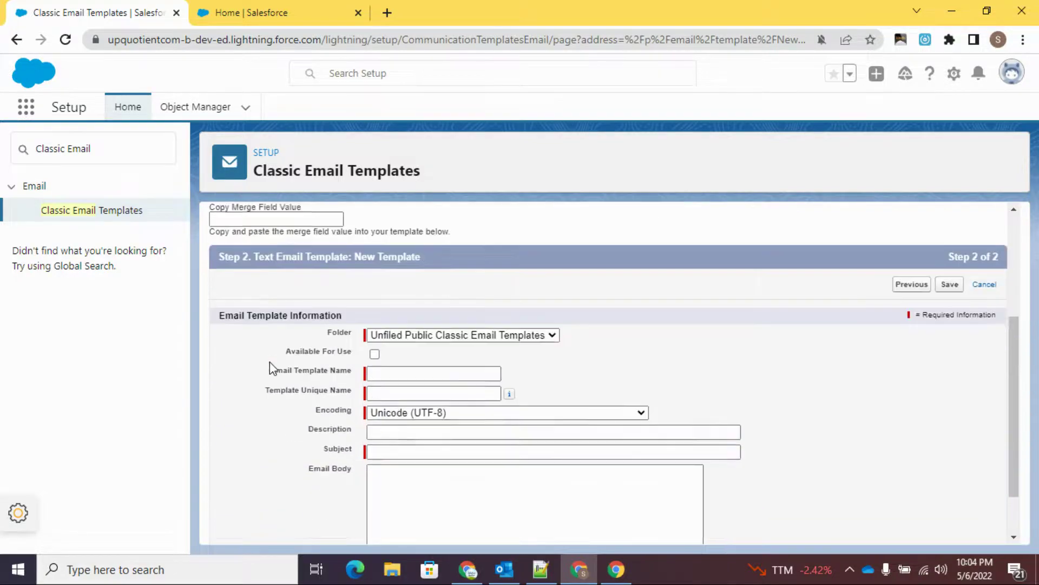
pyautogui.click(375, 317)
pyautogui.moveTo(287, 315); pyautogui.dragTo(357, 325)
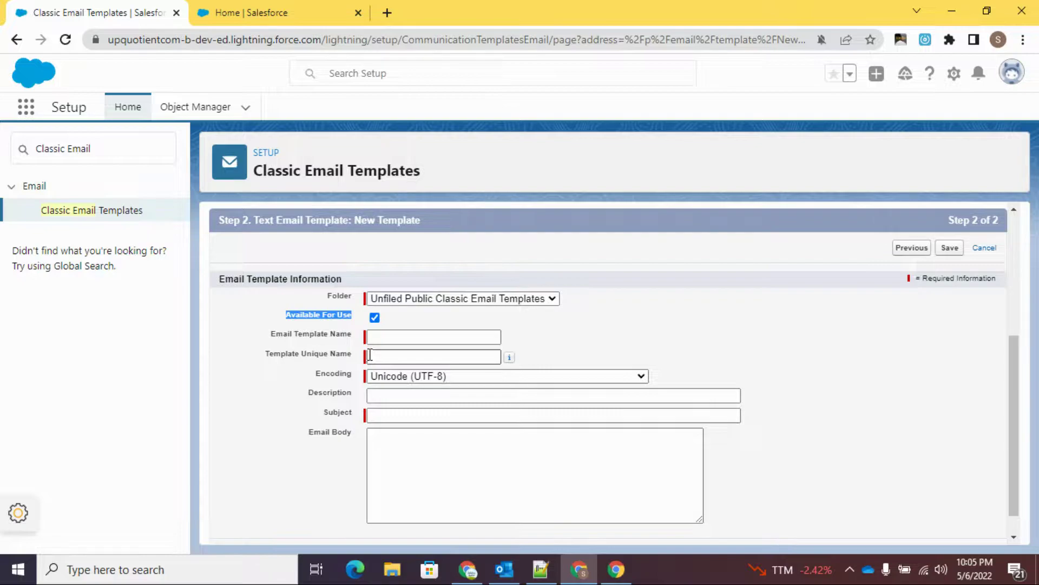
pyautogui.click(399, 338)
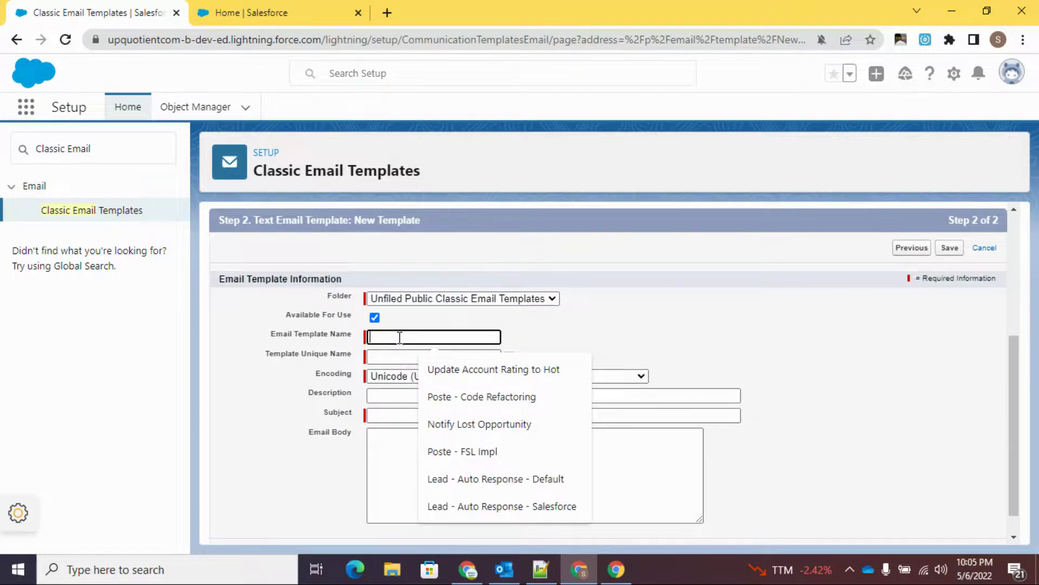
pyautogui.click(470, 479)
pyautogui.click(641, 342)
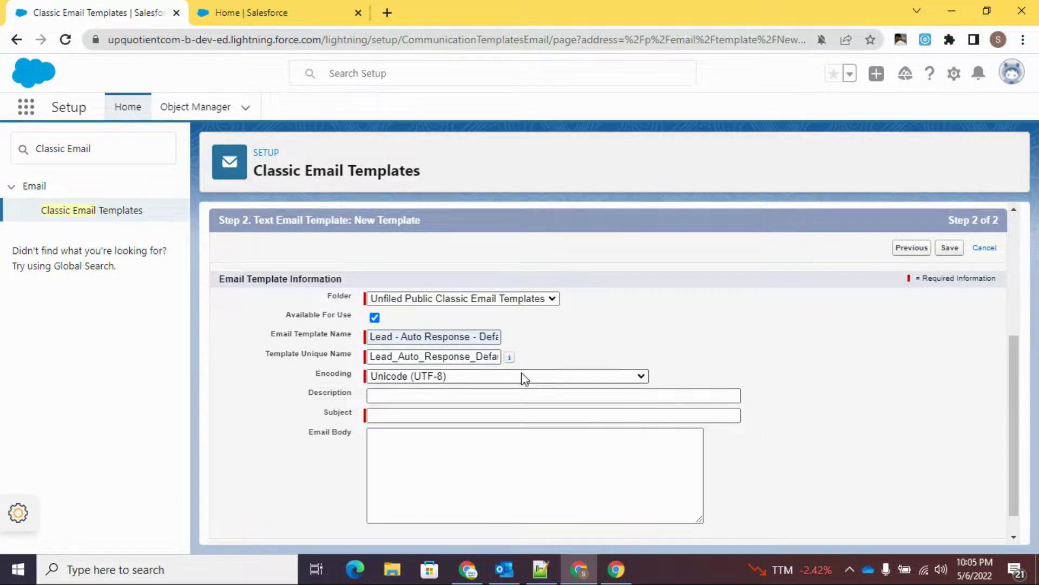
# - Set the description to "Default Template to notify Web Generated Leads" and the subject to "Thank You! for showing interest in our Courses"
pyautogui.click(422, 394)
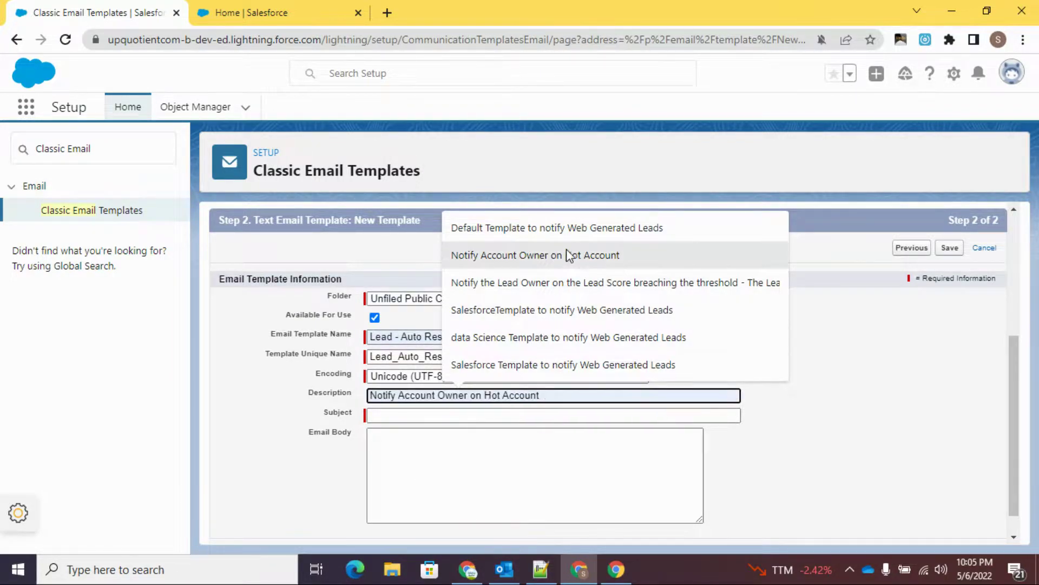
pyautogui.click(568, 227)
pyautogui.click(776, 387)
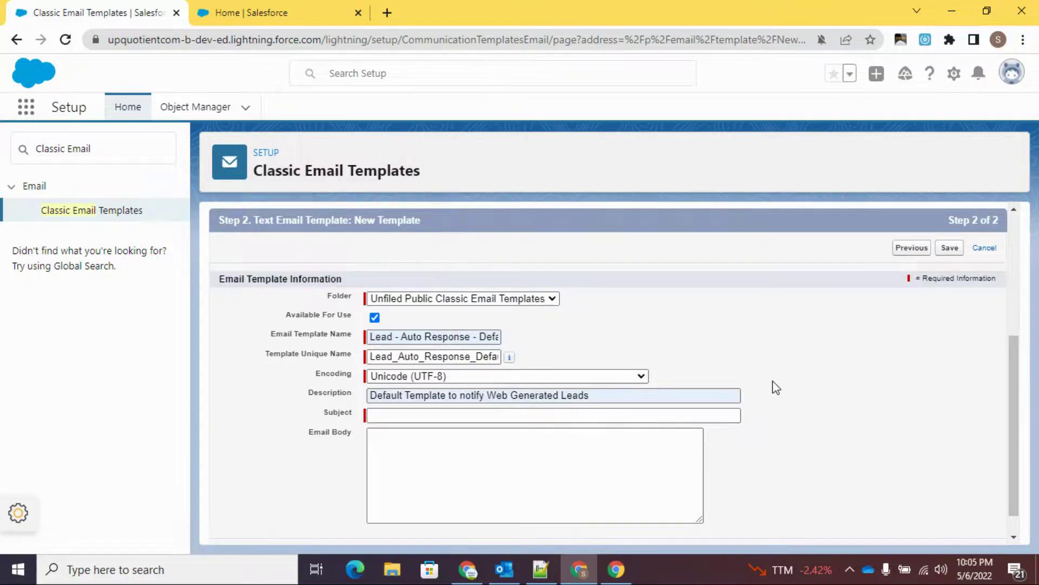
pyautogui.scroll(-1, 776, 387)
pyautogui.click(469, 386)
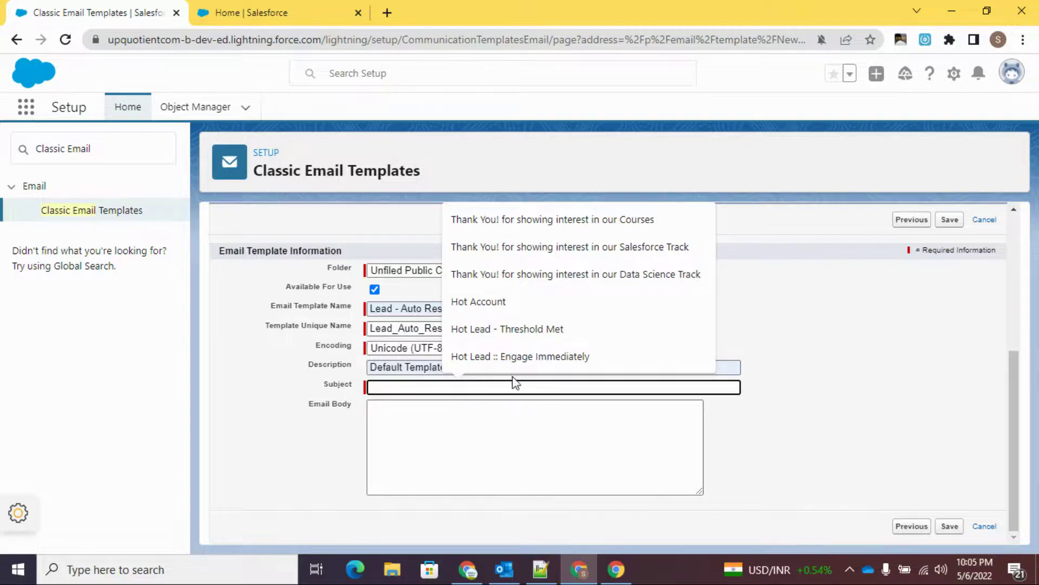
pyautogui.click(570, 224)
pyautogui.click(779, 418)
# - Consult the default template text in the Notepad++ notes and begin the email body with the greeting "Dear"
pyautogui.click(566, 435)
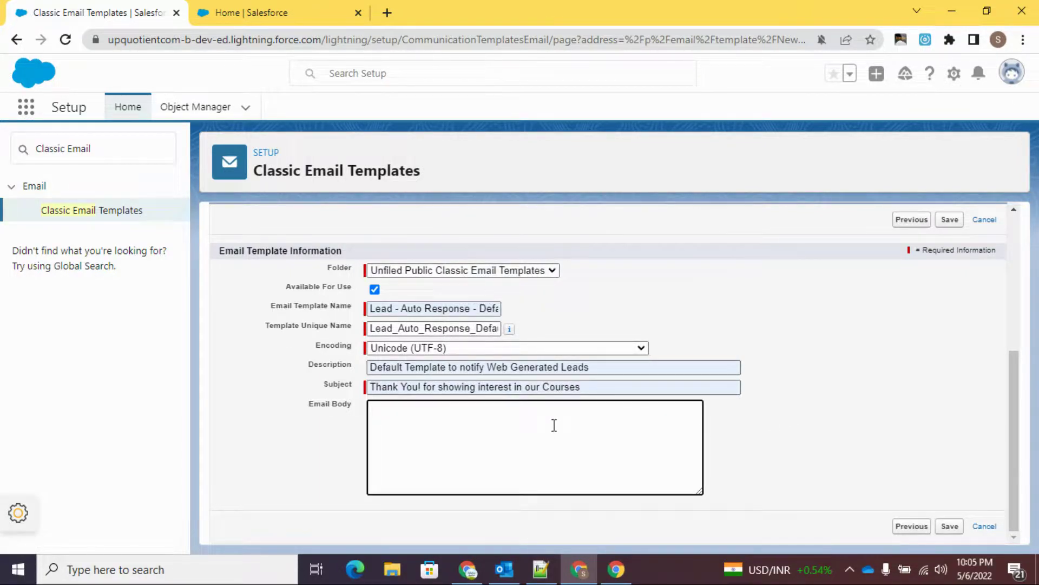
pyautogui.hotkey('alt', 'Tab')
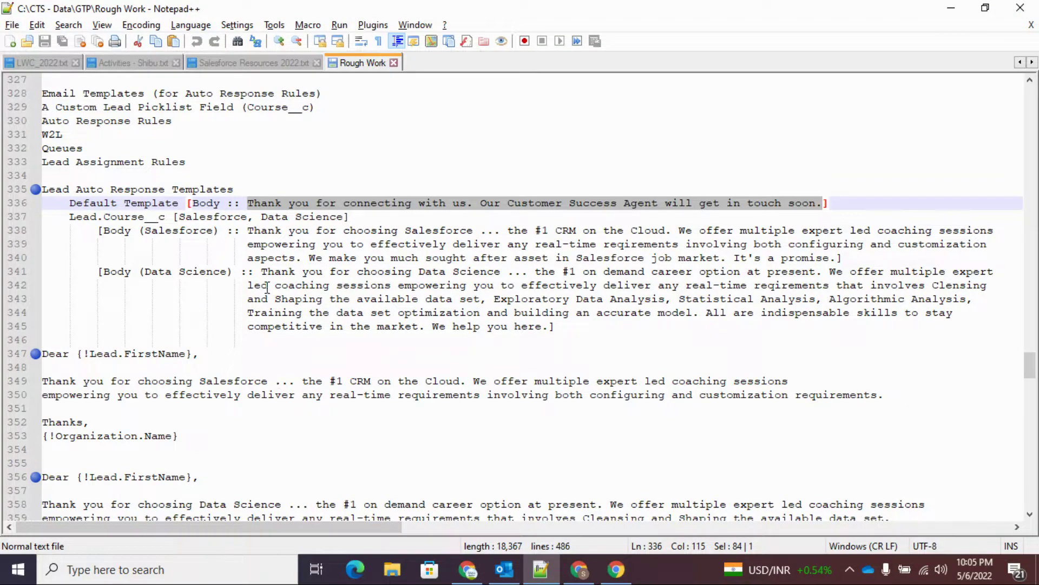
pyautogui.hotkey('alt', 'Tab')
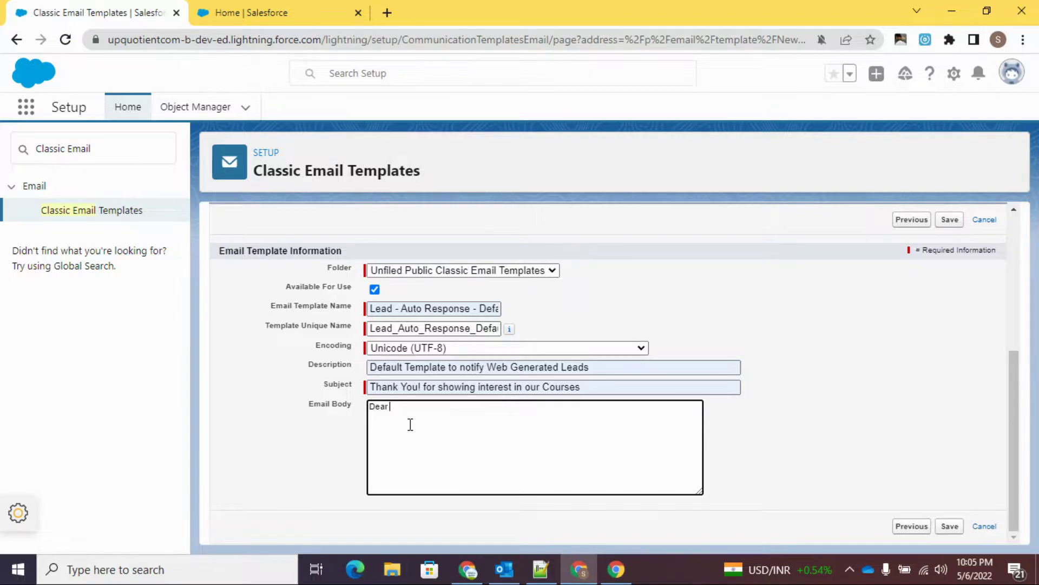
# - Generate the merge field value for First Name from the Lead Fields type
pyautogui.scroll(3, 410, 424)
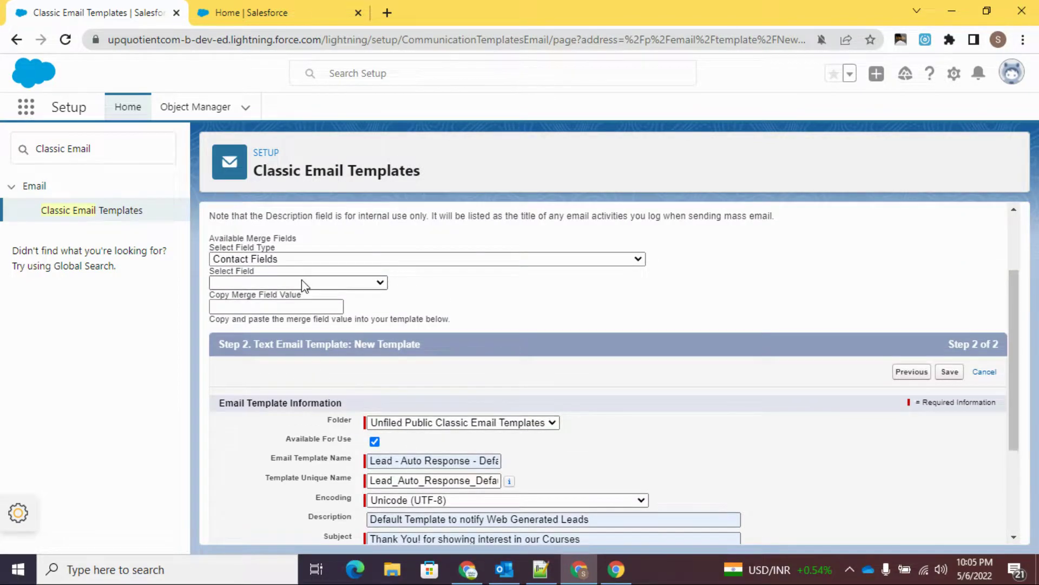
pyautogui.click(293, 260)
pyautogui.scroll(-5, 268, 358)
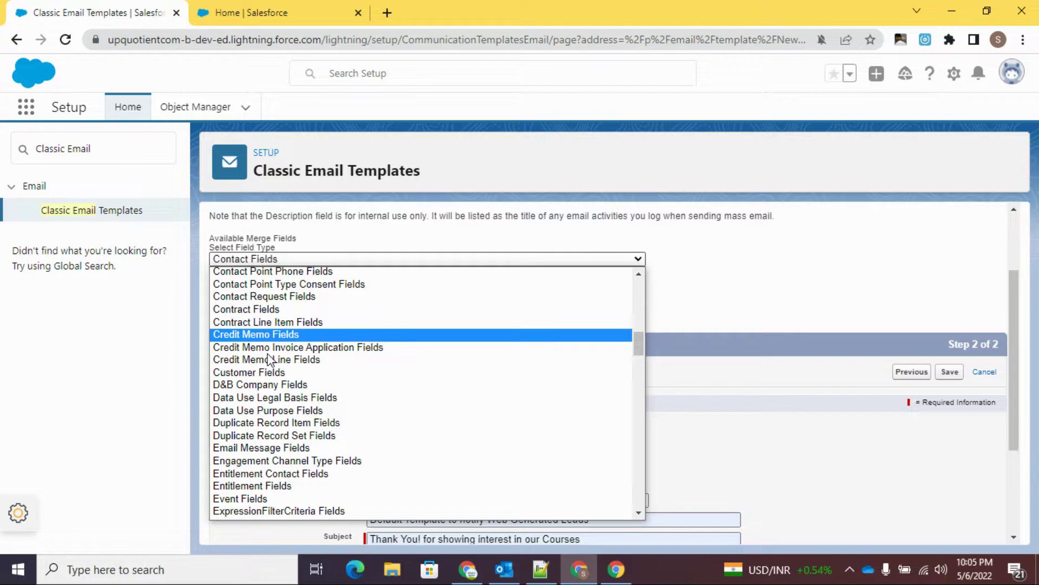
pyautogui.scroll(-5, 269, 362)
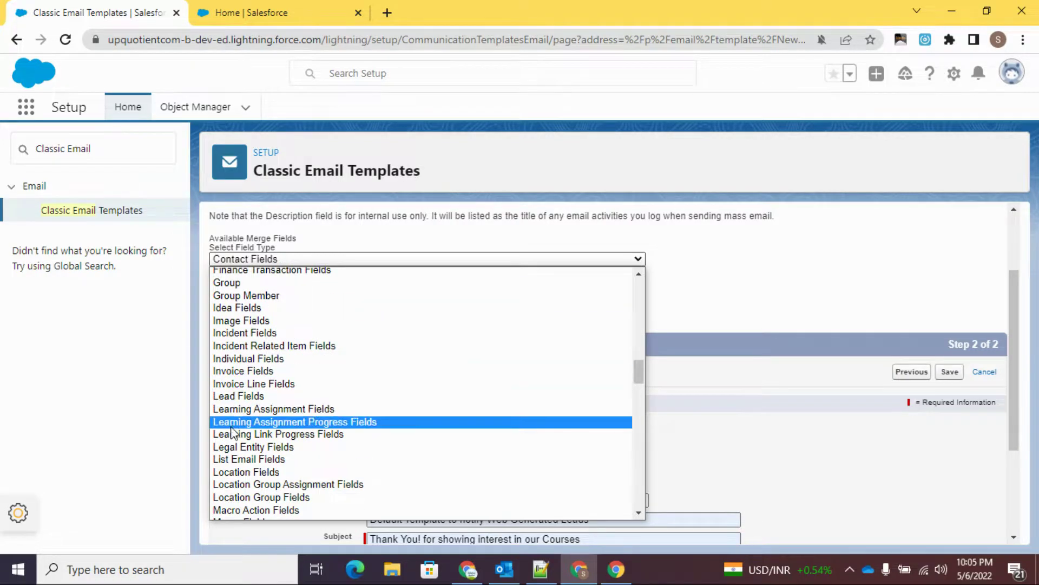
pyautogui.click(243, 396)
pyautogui.click(241, 282)
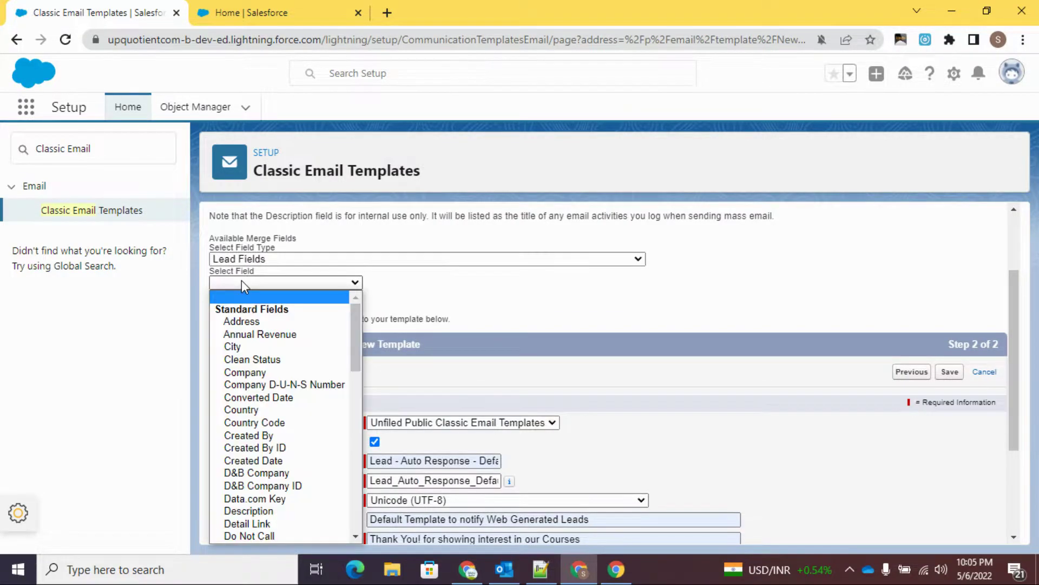
pyautogui.write('fi')
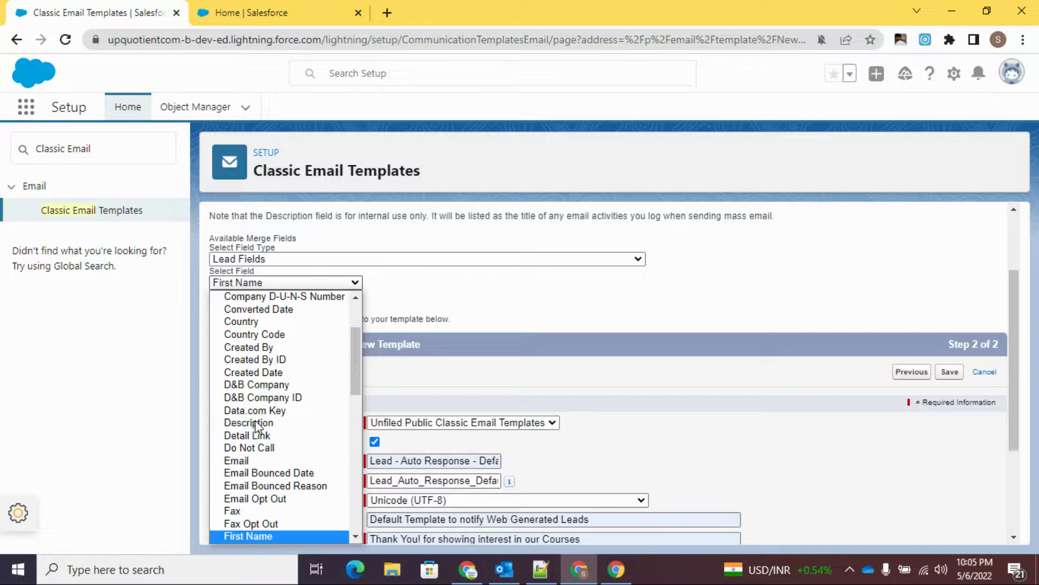
pyautogui.click(244, 534)
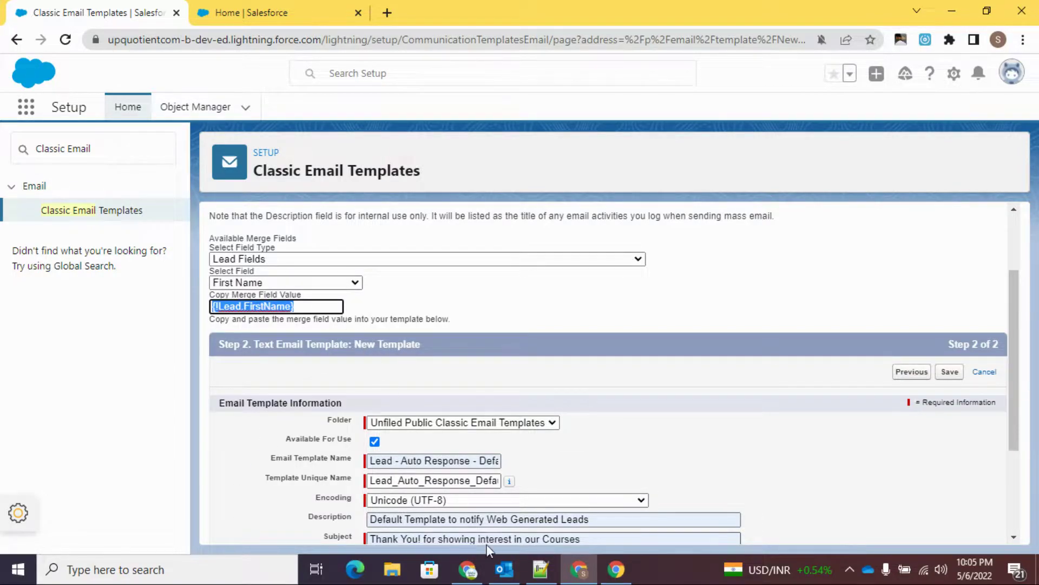
# - Add "Thank you for connecting with us. Our Customer Success Agent will get in touch soon." below the greeting in the email body
pyautogui.click(588, 458)
pyautogui.scroll(-3, 582, 460)
pyautogui.click(502, 440)
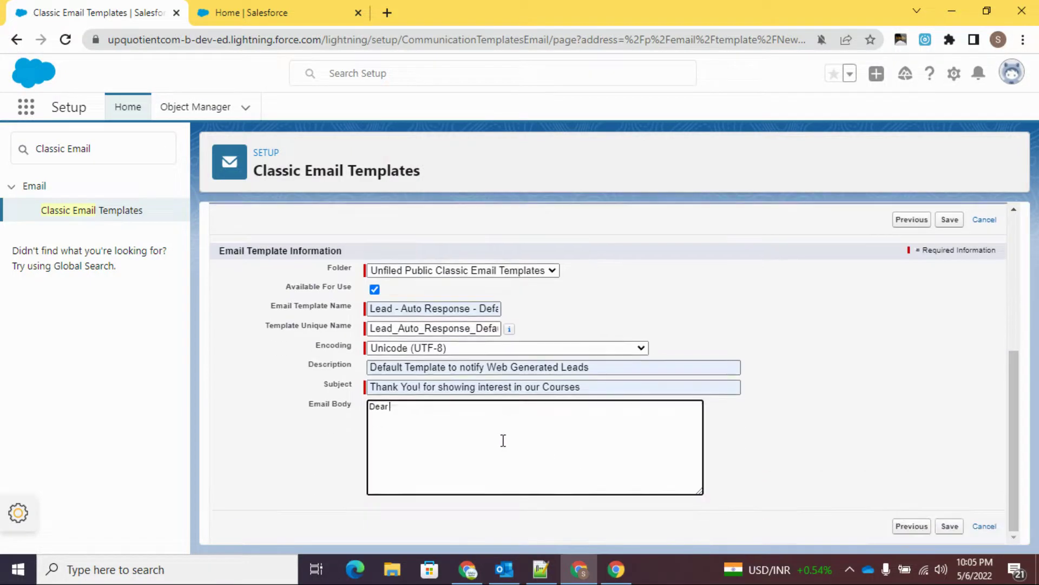
pyautogui.write('Thank you for connecting with us. Our Customer Success agent will get in touch soon.')
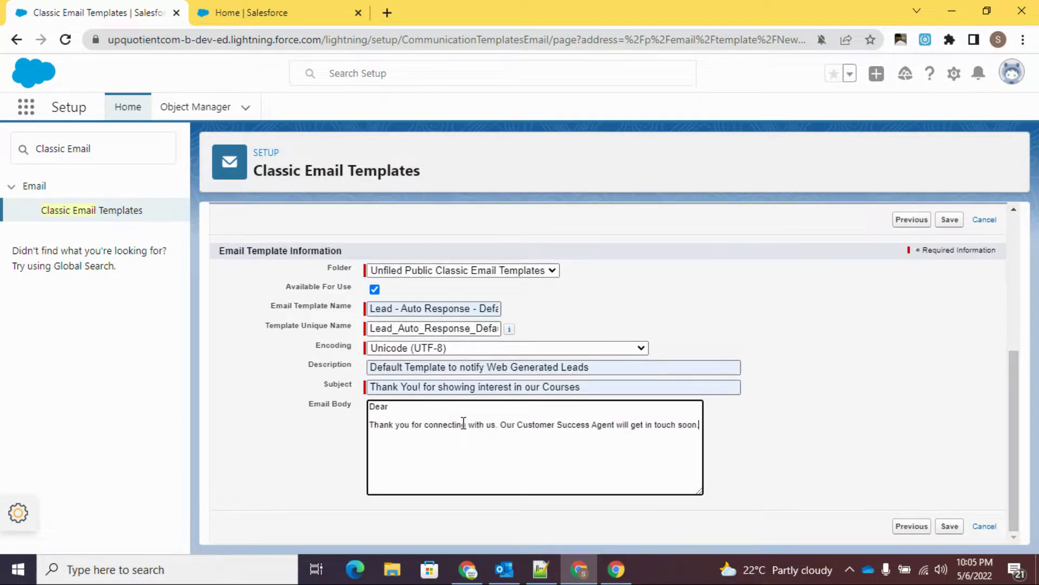
# - Insert the {!Lead.FirstName} merge field after "Dear" in the email body and close the message with "Thanks,"
pyautogui.scroll(5, 464, 423)
pyautogui.moveTo(300, 413); pyautogui.dragTo(181, 402)
pyautogui.hotkey('ctrl', 'c')
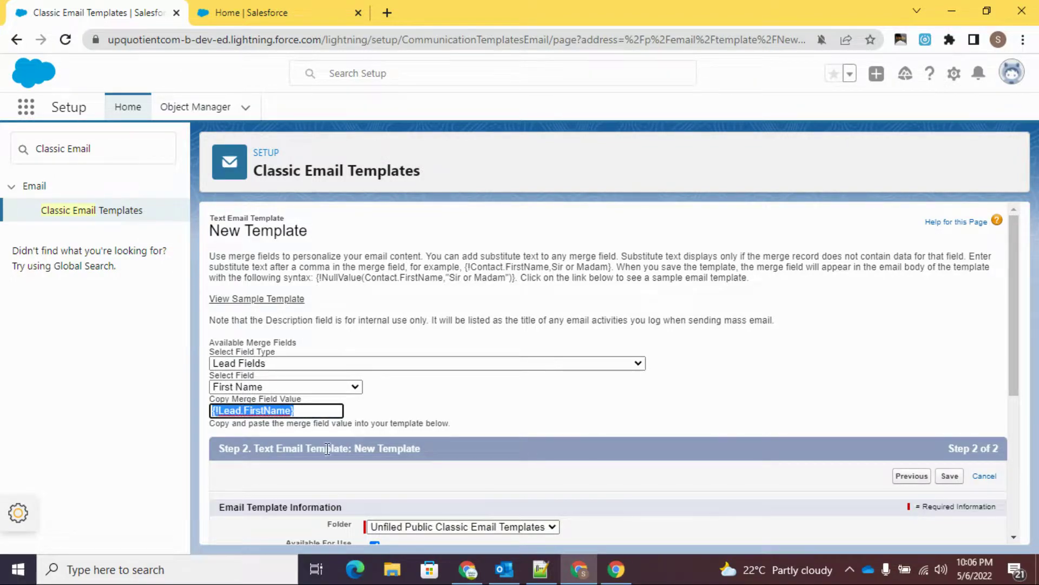
pyautogui.scroll(-4, 327, 449)
pyautogui.click(434, 436)
pyautogui.hotkey('ctrl', 'v')
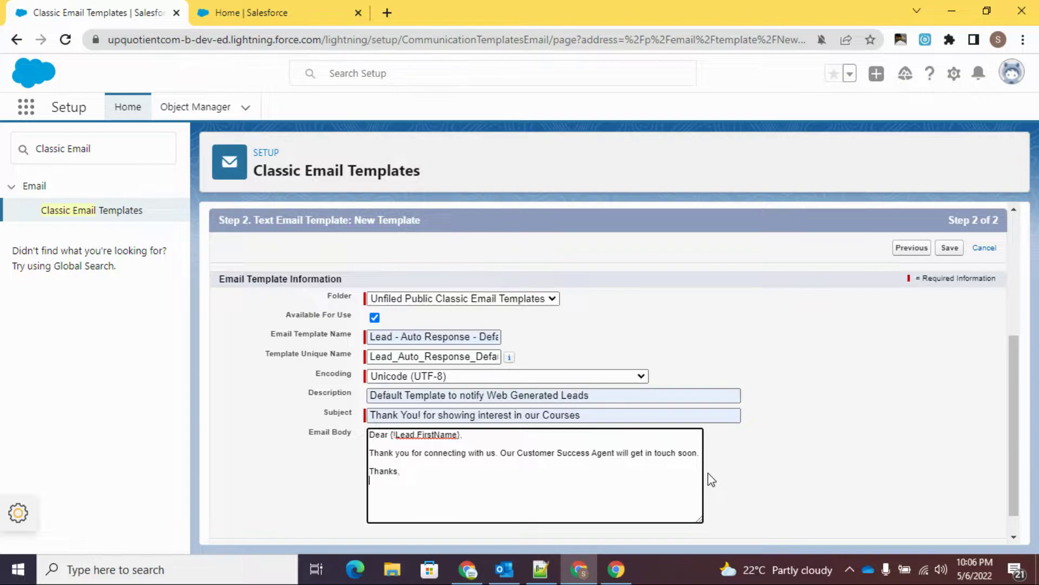
# - Generate the merge field value for Name from the Organization Fields type
pyautogui.scroll(4, 711, 479)
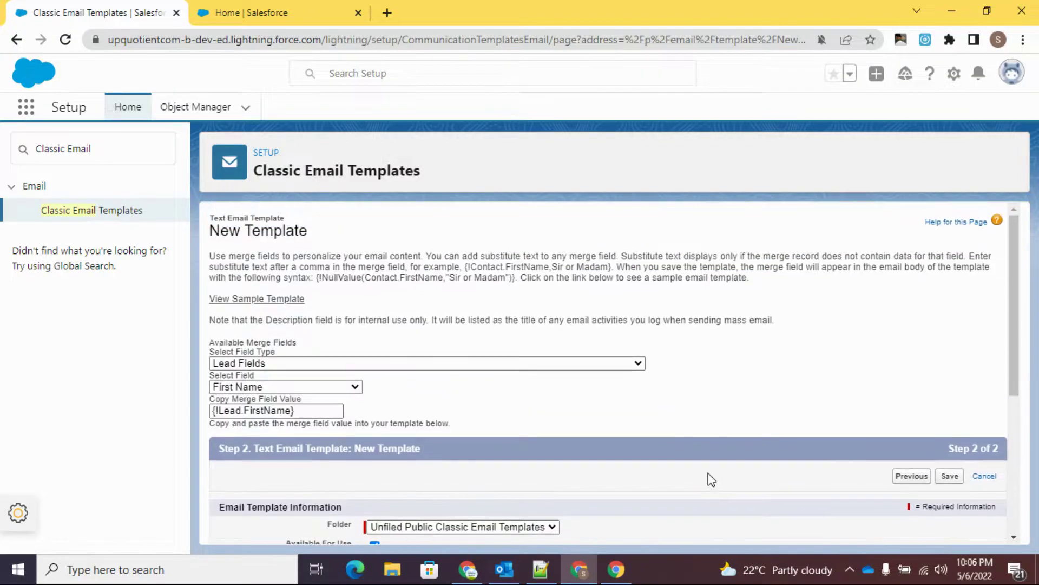
pyautogui.click(440, 364)
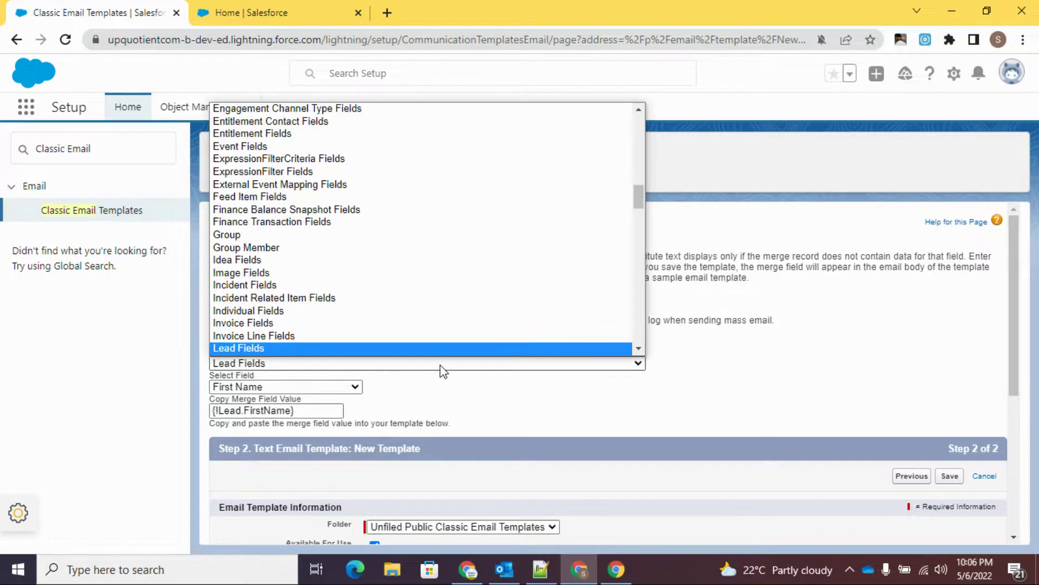
pyautogui.write('org')
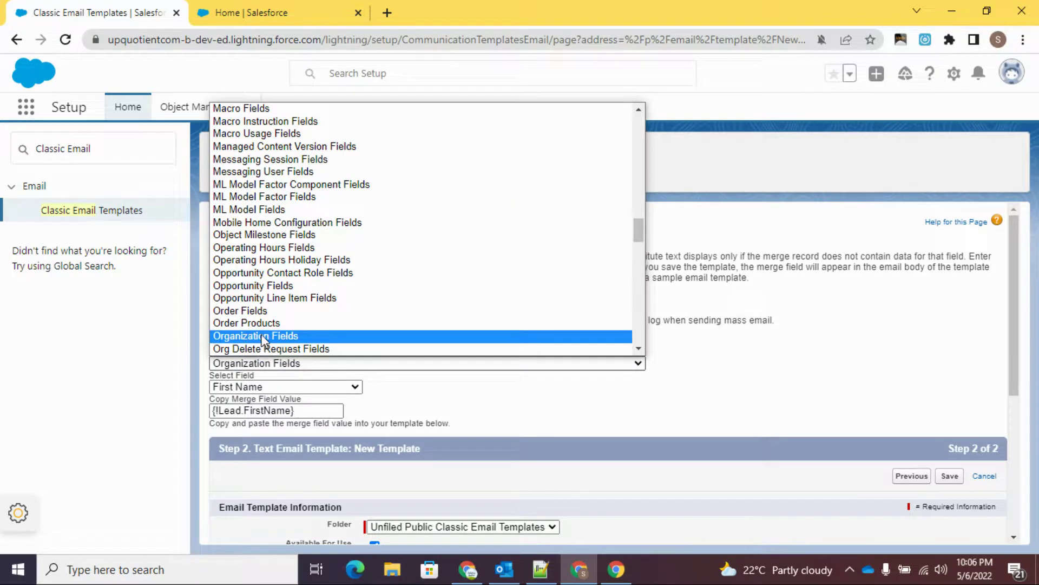
pyautogui.click(263, 337)
pyautogui.click(295, 386)
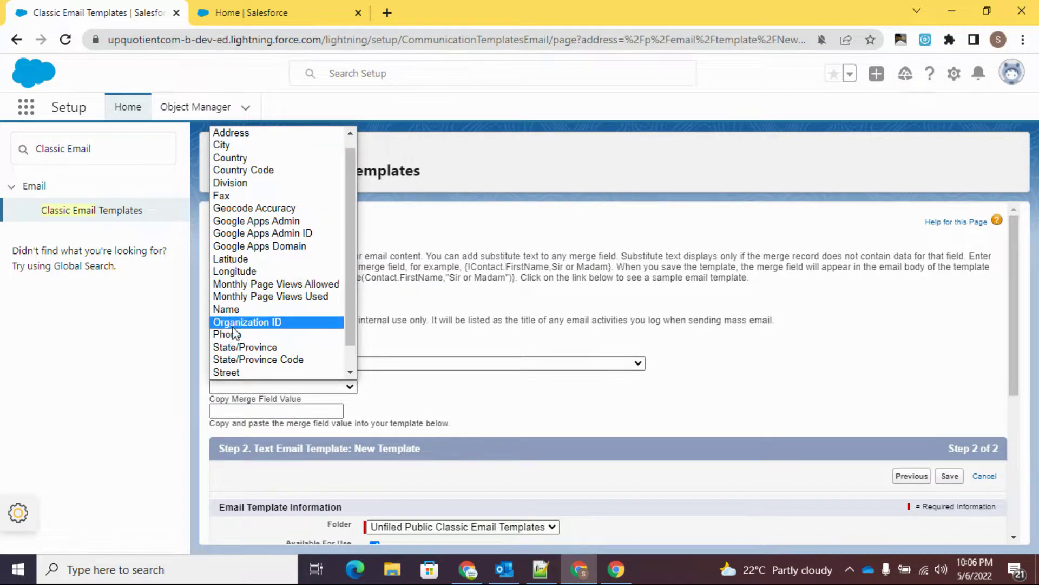
pyautogui.click(238, 309)
# - Add {!Organization.Name} below "Thanks," in the email body and save the default template
pyautogui.scroll(-5, 373, 414)
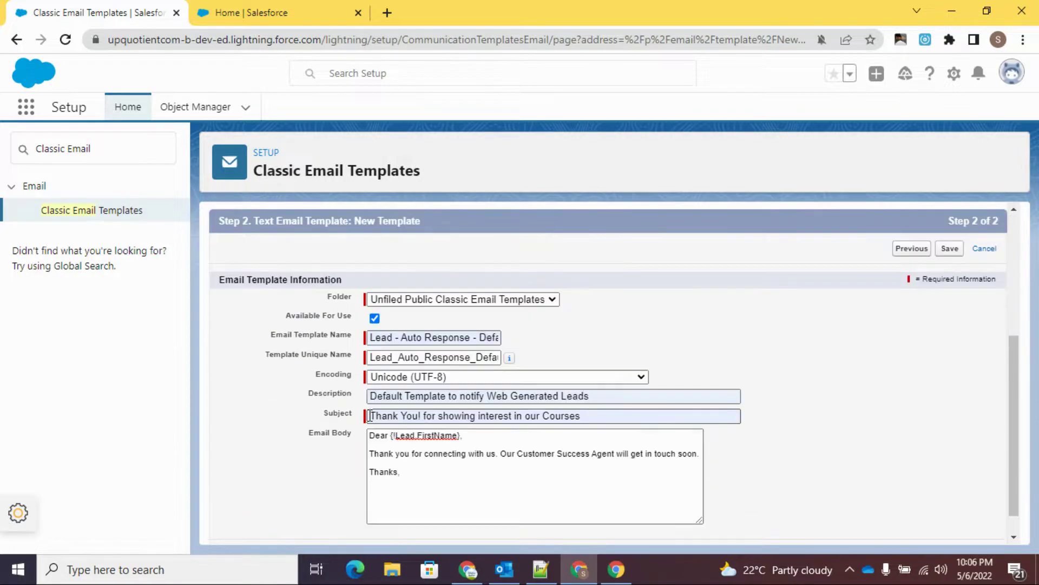
pyautogui.click(400, 456)
pyautogui.hotkey('ctrl', 'v')
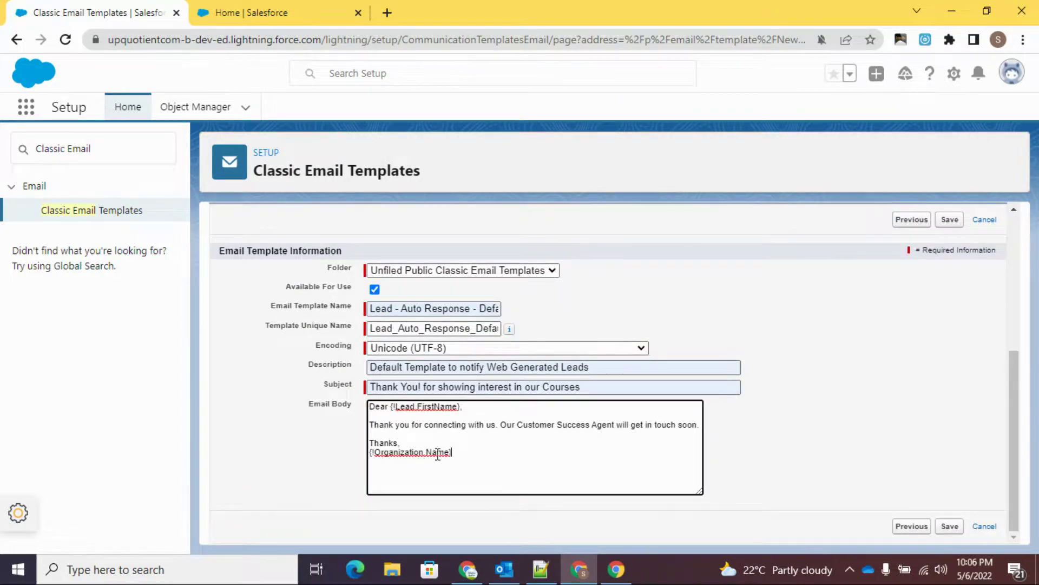
pyautogui.click(795, 437)
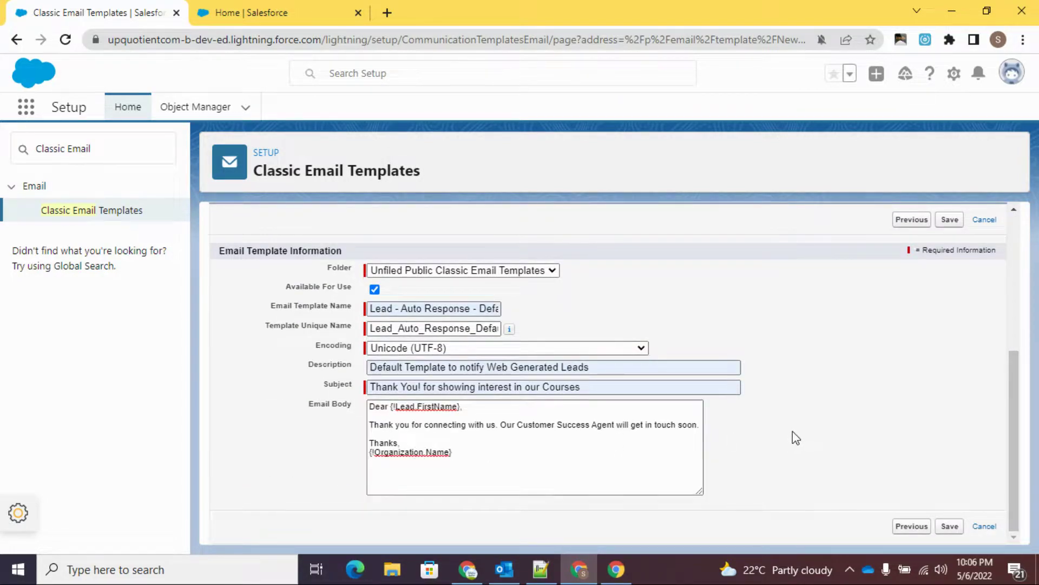
pyautogui.click(950, 526)
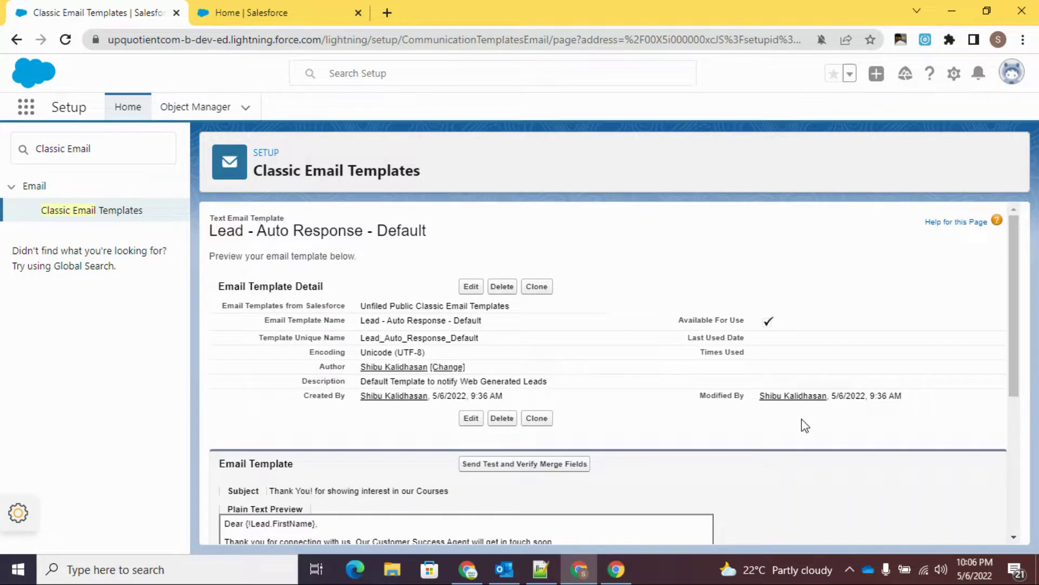
# - Start another new classic email template of the Text type
pyautogui.click(110, 212)
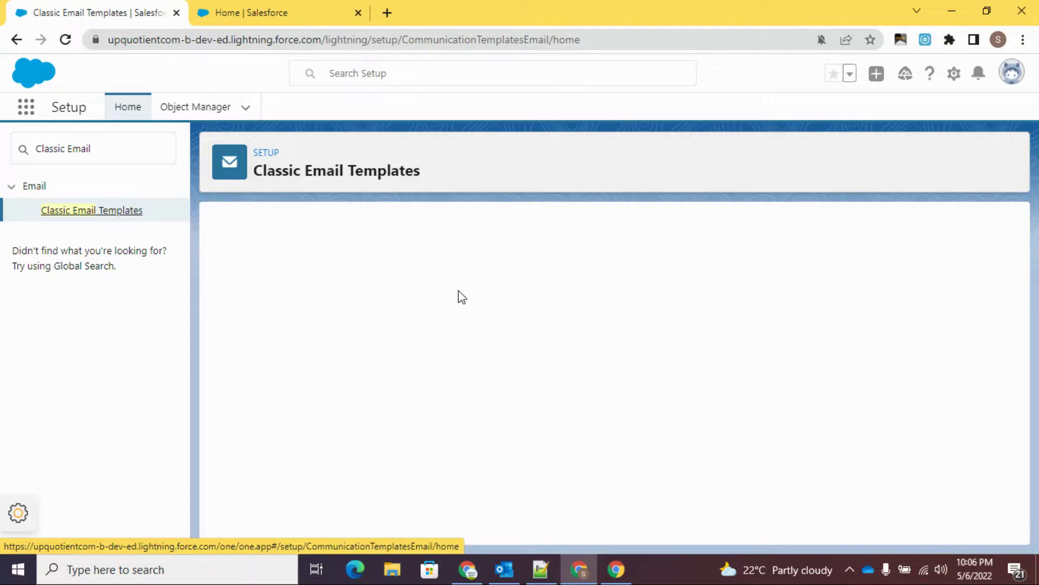
pyautogui.click(490, 343)
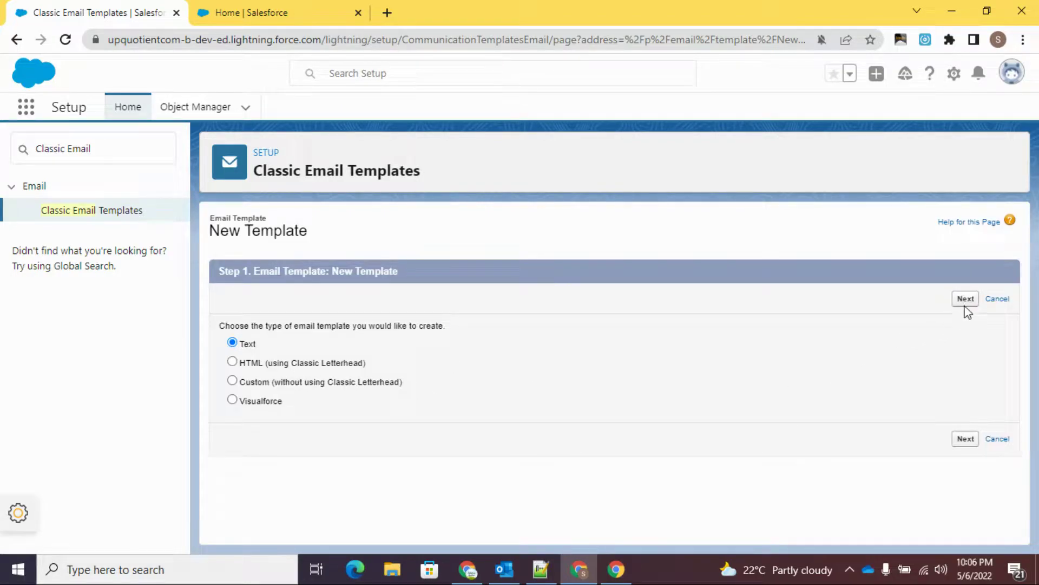
pyautogui.click(966, 300)
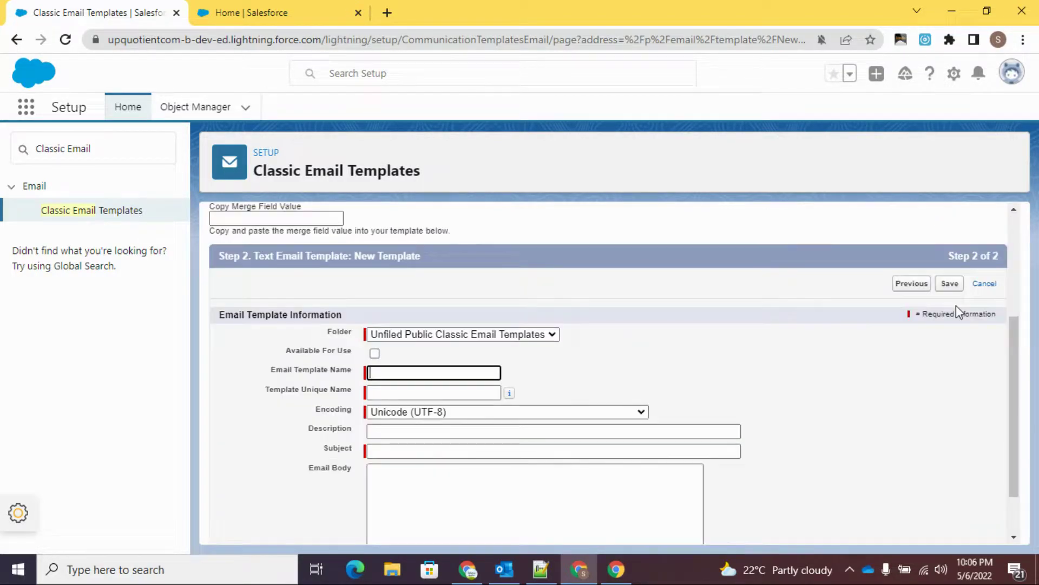
# - Make the template available for use and name it "Lead - Auto Response - Salesforce"
pyautogui.click(375, 353)
pyautogui.click(389, 372)
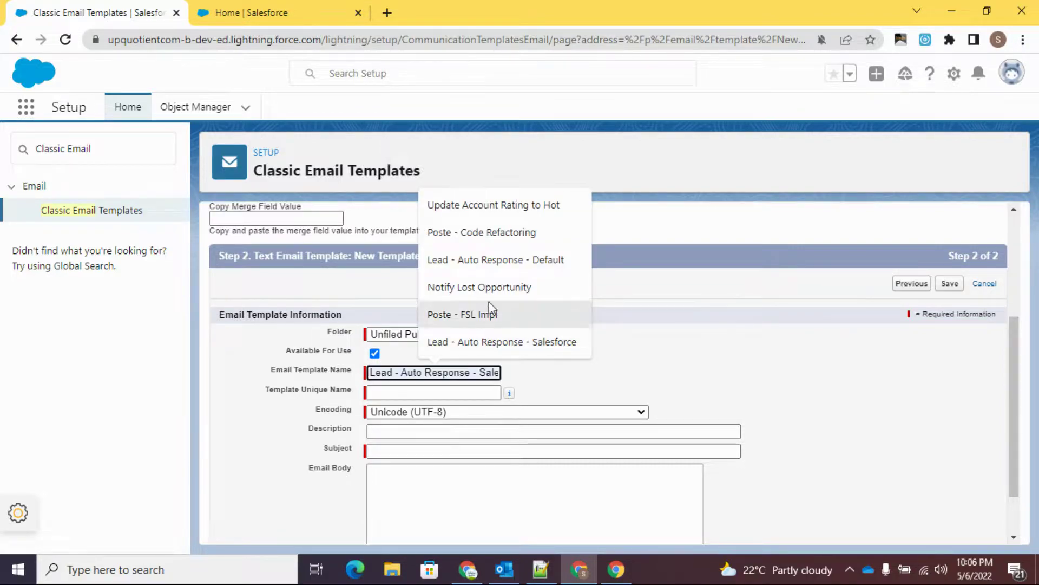
pyautogui.click(456, 341)
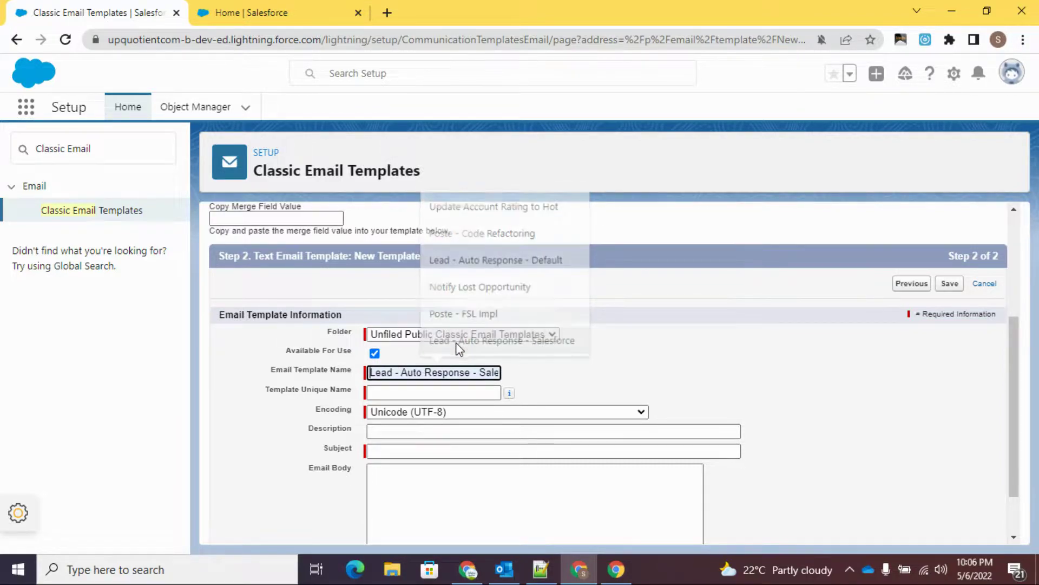
pyautogui.click(572, 362)
pyautogui.scroll(-1, 571, 363)
pyautogui.scroll(-1, 572, 362)
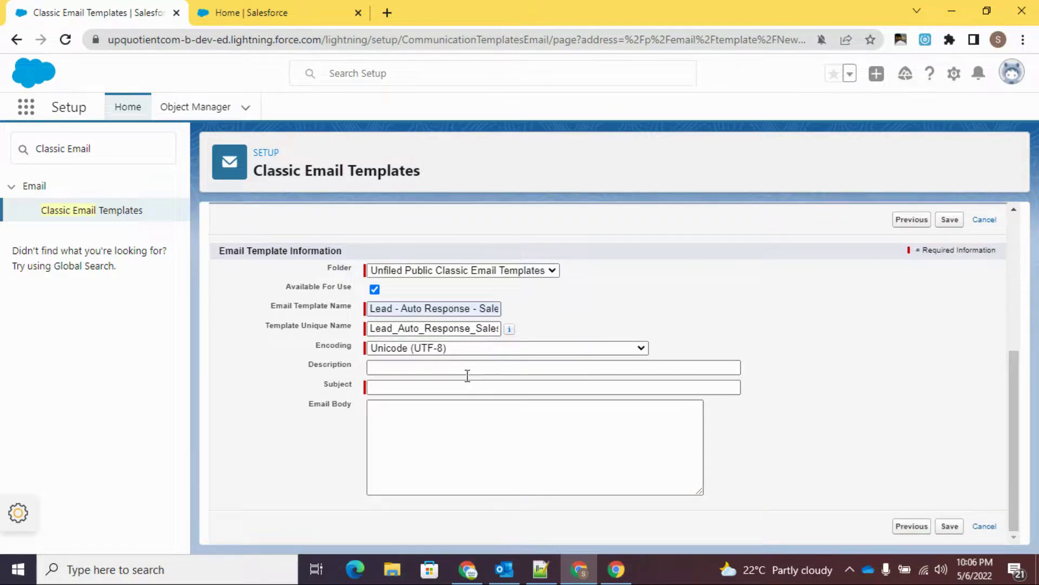
# - Set the description to "Salesforce Template to notify Web Generated Leads" and the subject to "Thank You! for showing interest in our Salesforce Track"
pyautogui.click(466, 368)
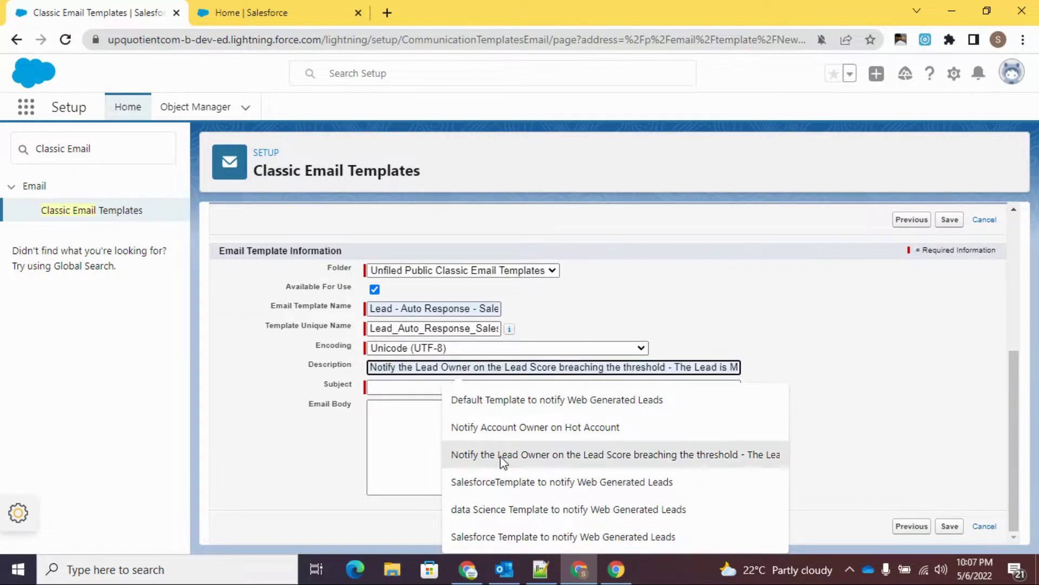
pyautogui.click(510, 537)
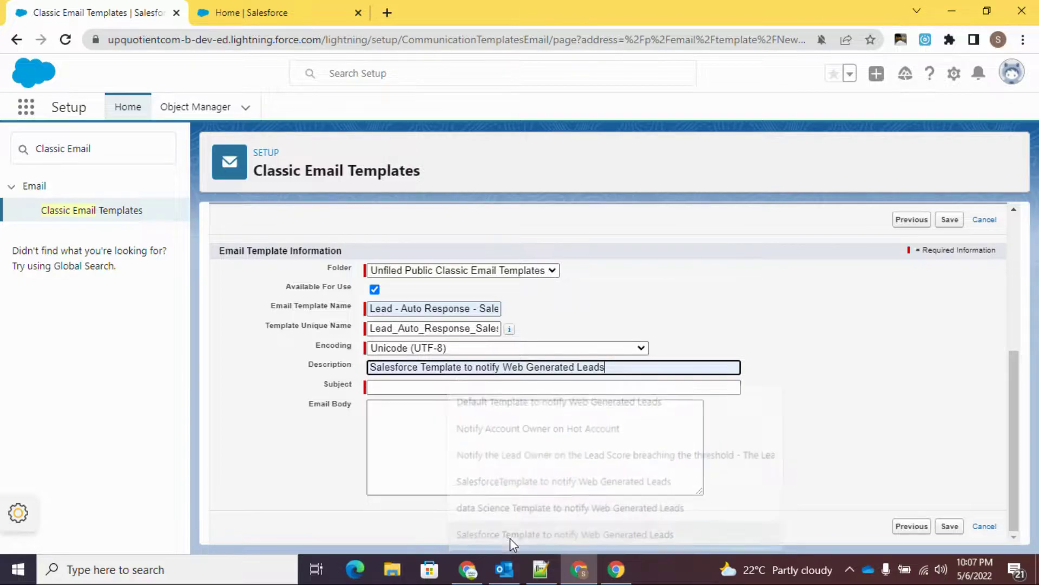
pyautogui.click(479, 386)
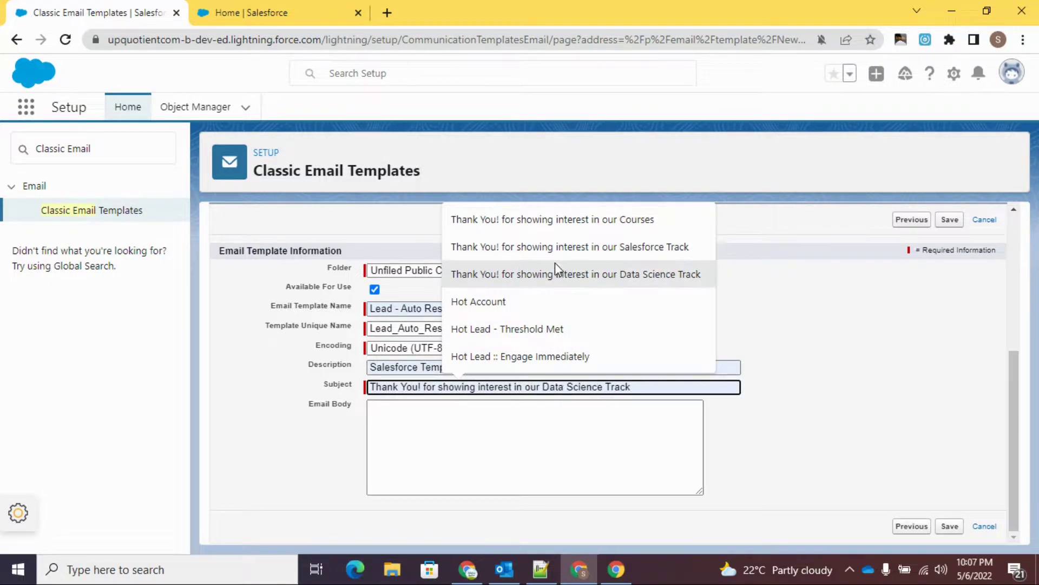
pyautogui.click(587, 249)
# - Copy the Salesforce body text from the Notepad++ notes and begin the template's email body with the greeting "Dear"
pyautogui.click(556, 420)
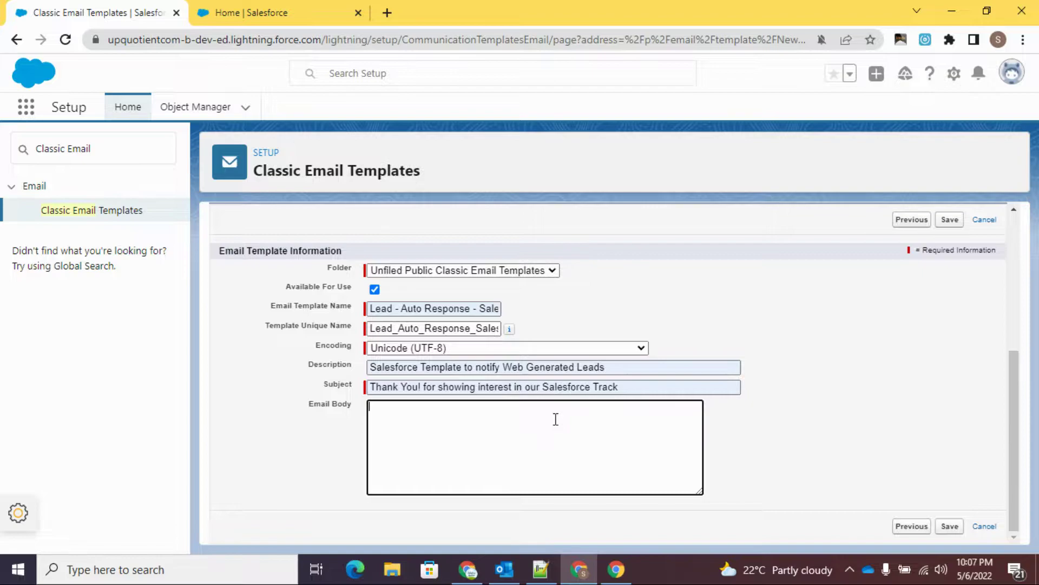
pyautogui.hotkey('alt', 'Tab')
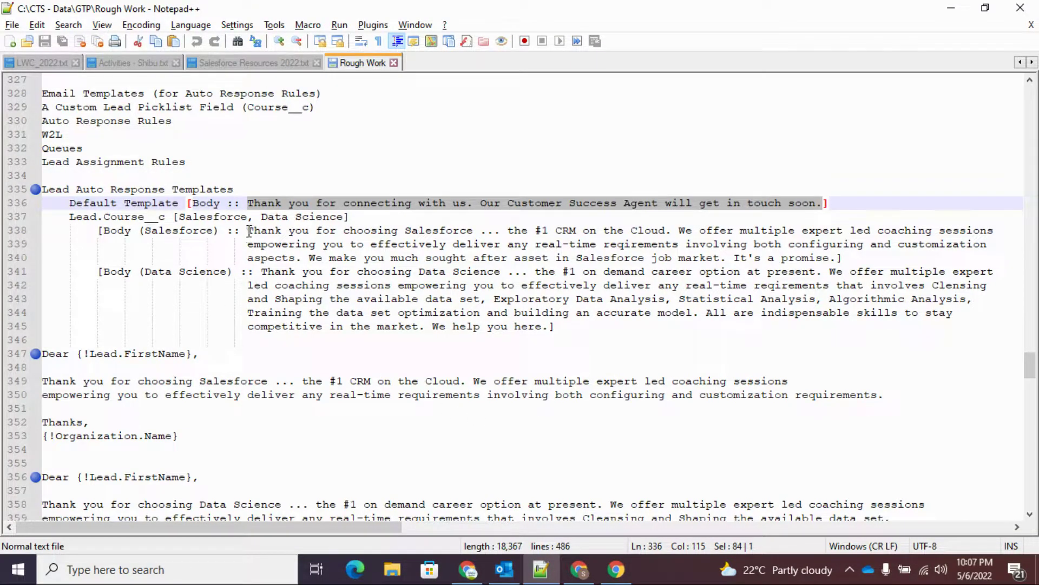
pyautogui.moveTo(248, 231); pyautogui.dragTo(837, 260)
pyautogui.hotkey('ctrl', 'c')
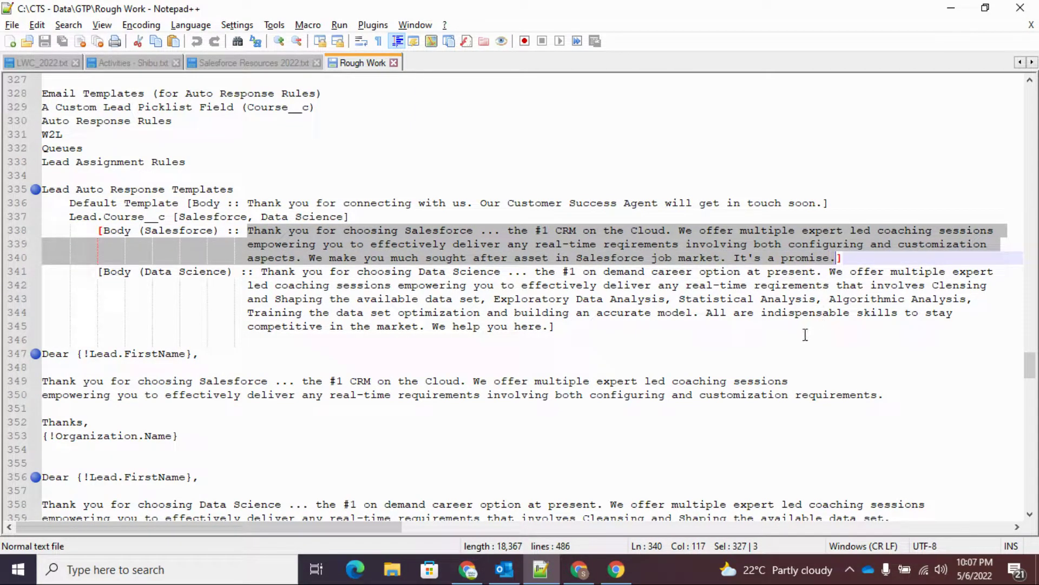
pyautogui.hotkey('alt', 'Tab')
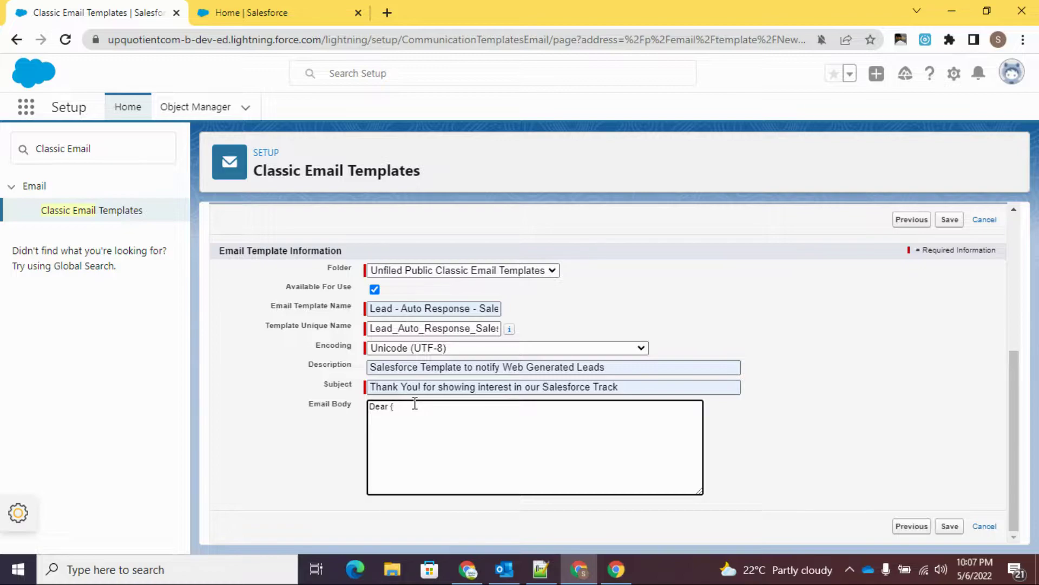
pyautogui.scroll(4, 339, 309)
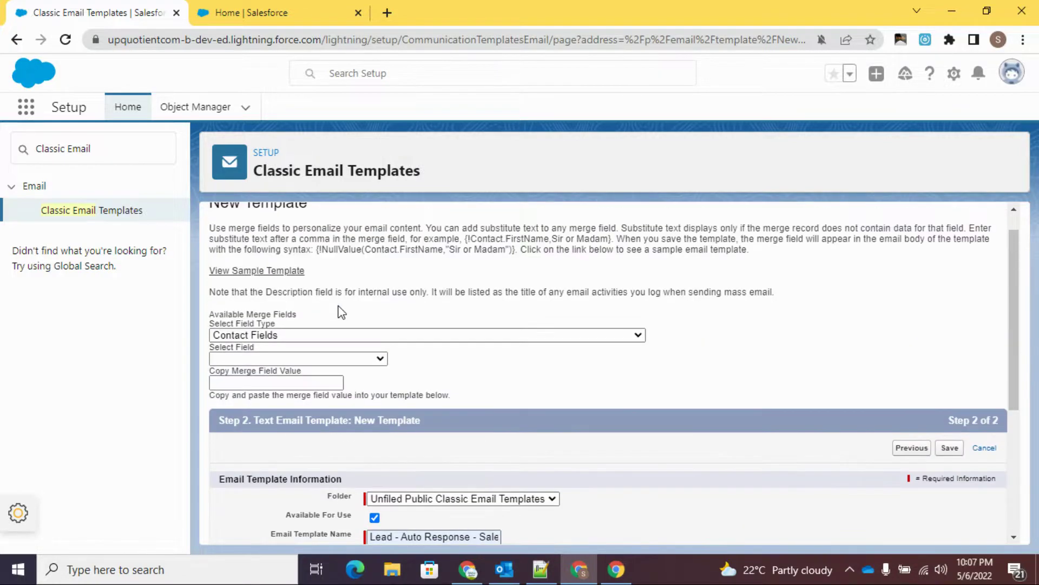
pyautogui.click(254, 356)
pyautogui.scroll(-1, 252, 243)
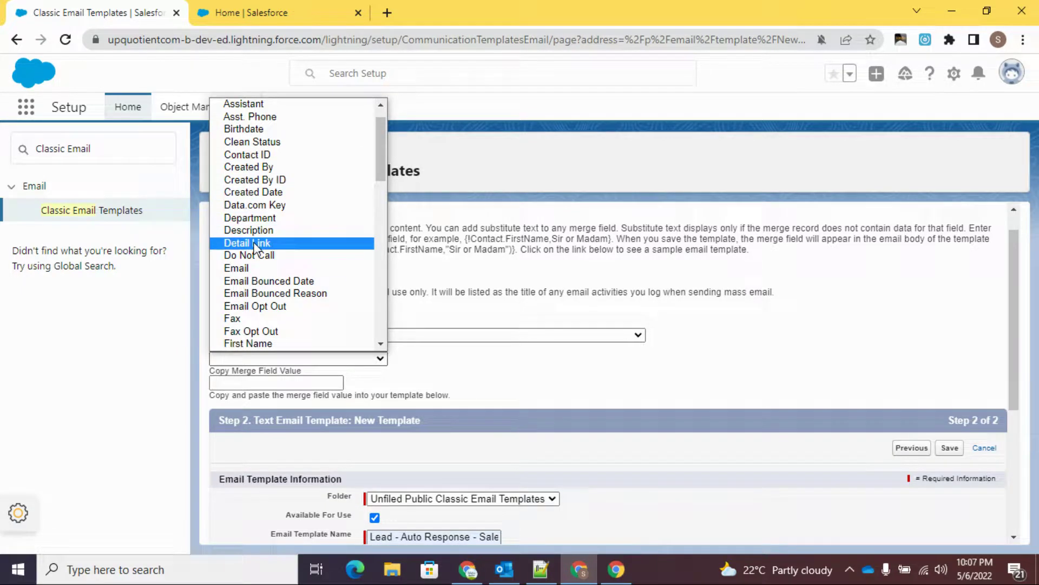
pyautogui.write('fi')
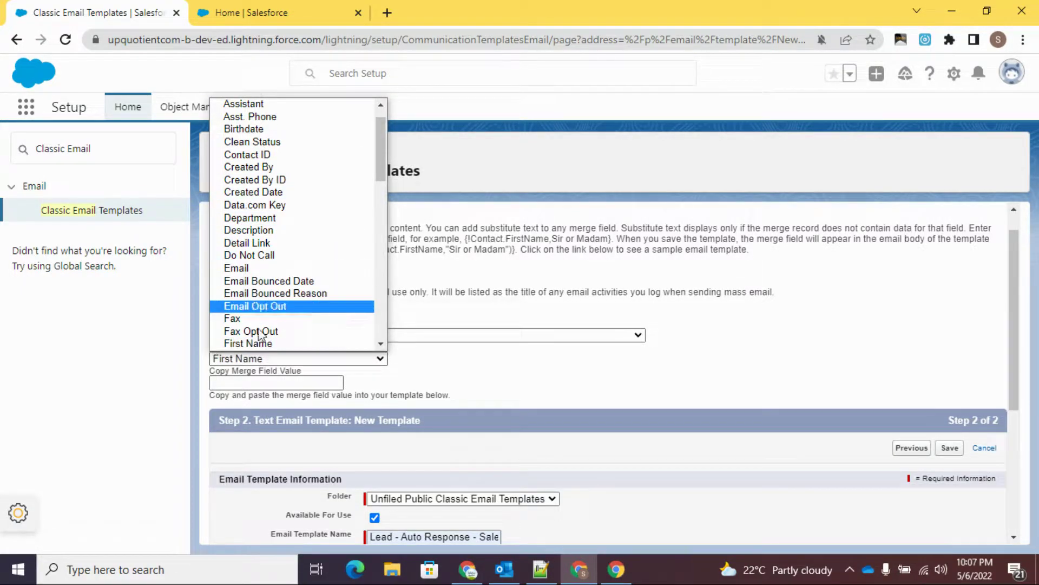
pyautogui.click(249, 343)
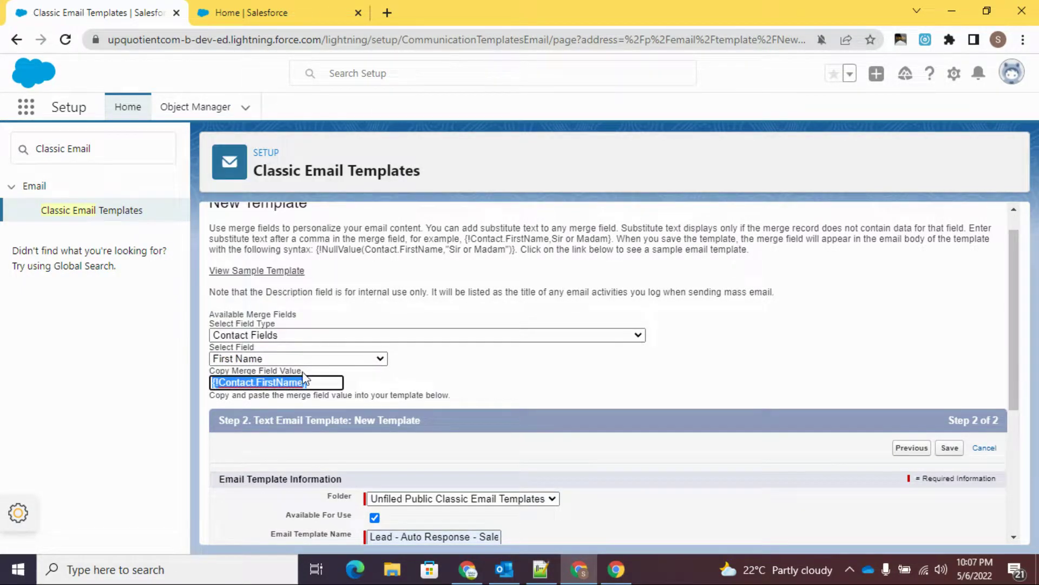
# - Generate the merge field value for First Name from the Lead Fields type
pyautogui.click(274, 336)
pyautogui.write('lead')
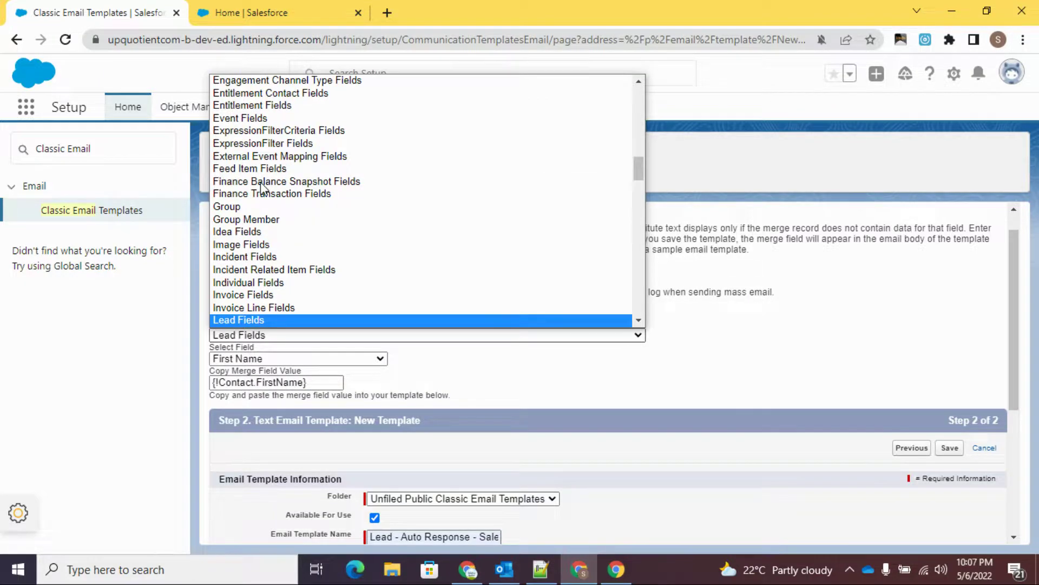
pyautogui.click(264, 319)
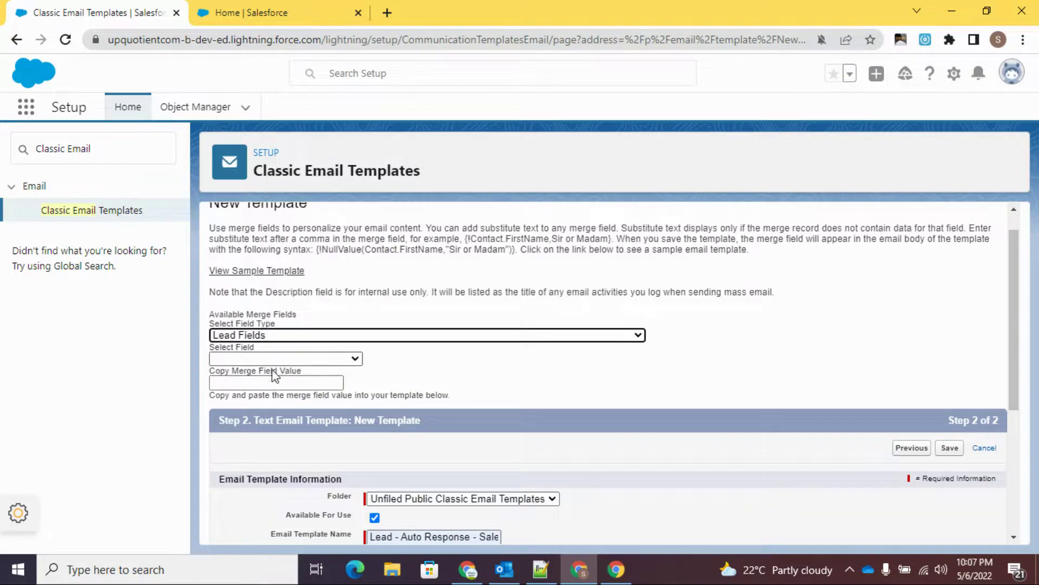
pyautogui.click(268, 358)
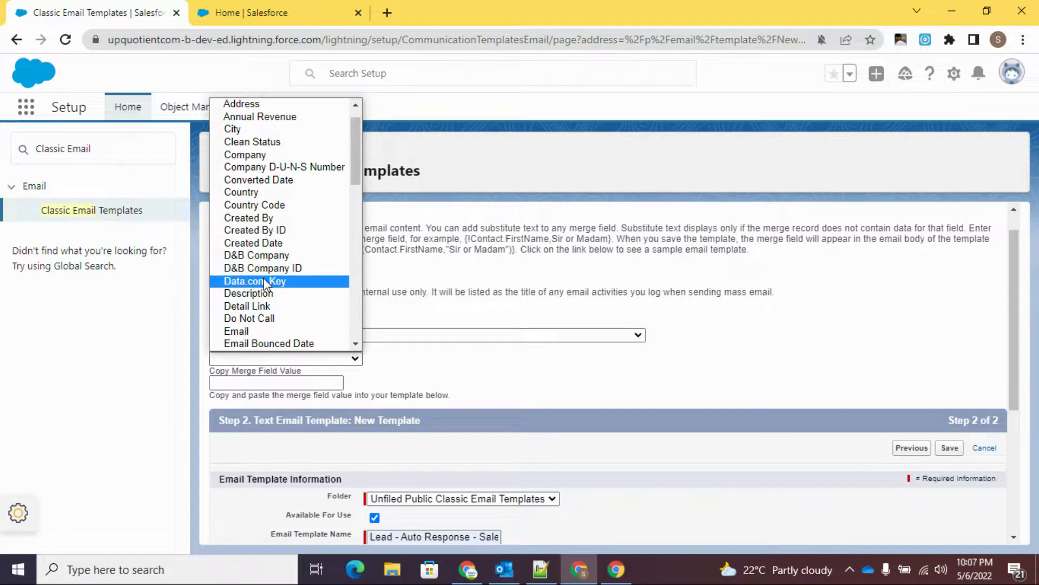
pyautogui.write('first')
pyautogui.scroll(-1, 265, 303)
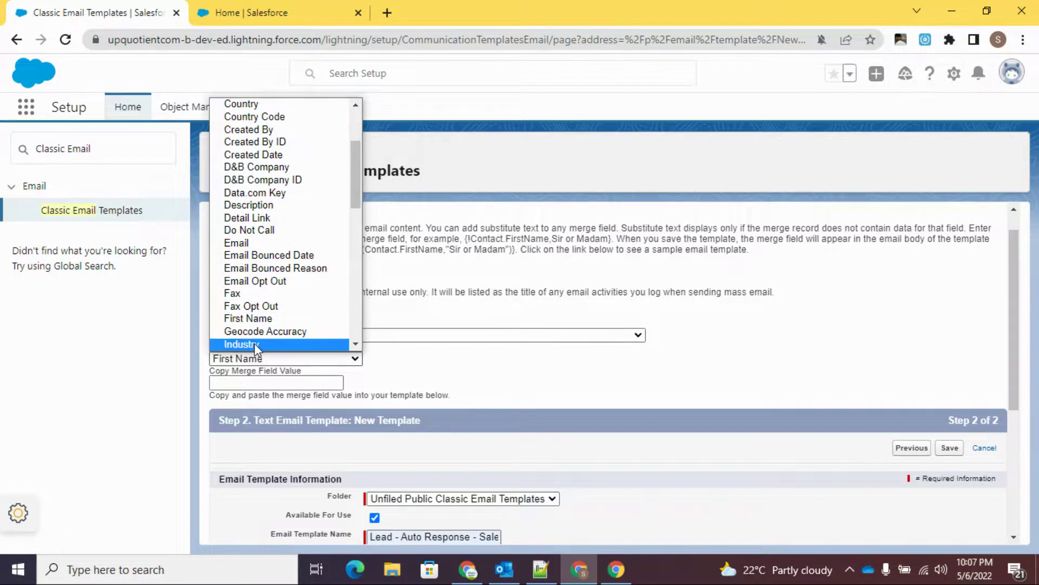
pyautogui.click(256, 321)
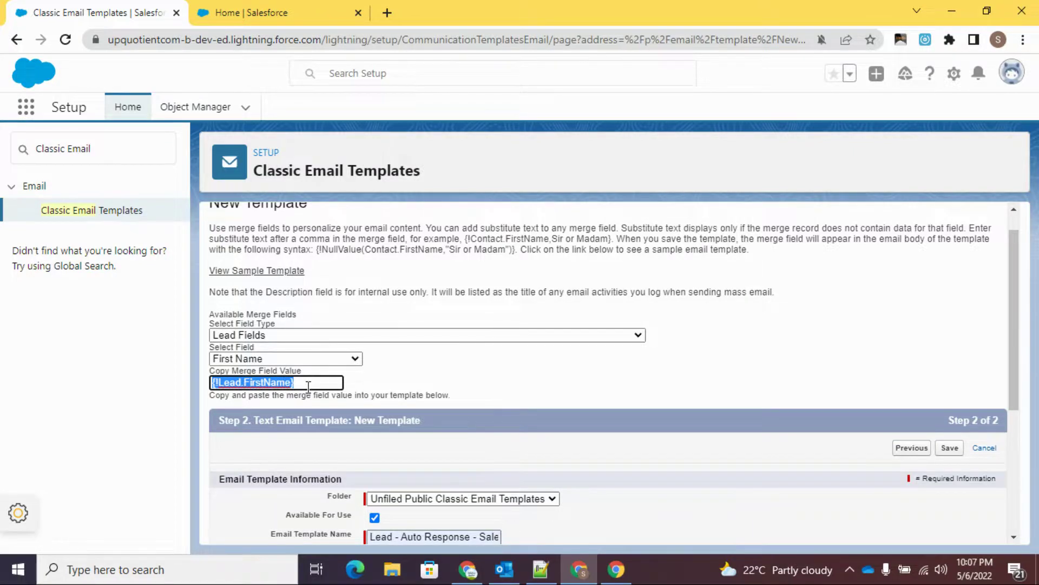
# - Add the copied Salesforce paragraph, starting "Thank you for choosing Salesforce", below the greeting in the email body
pyautogui.scroll(-4, 307, 387)
pyautogui.click(382, 420)
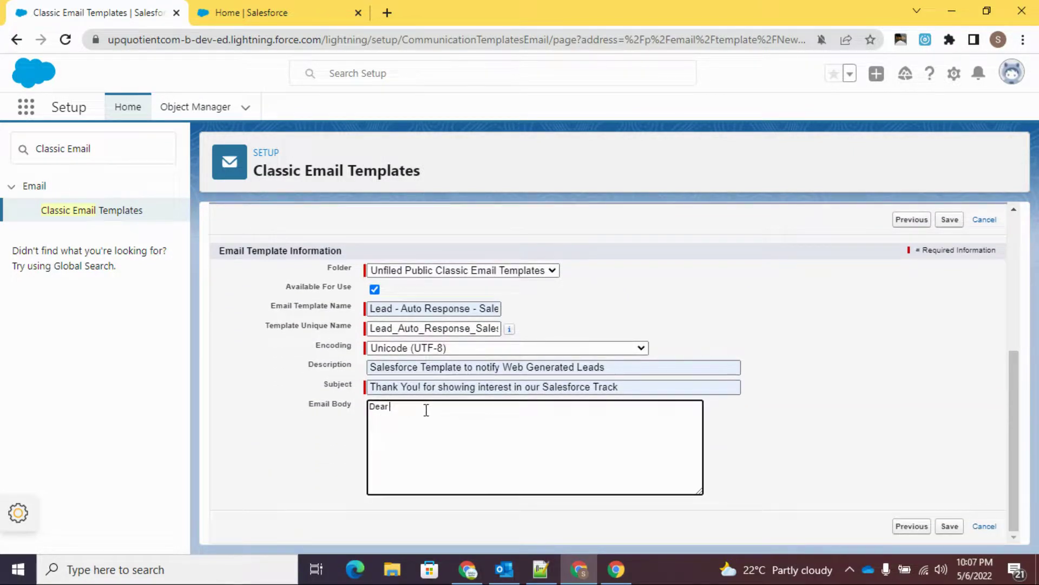
pyautogui.hotkey('ctrl', 'v')
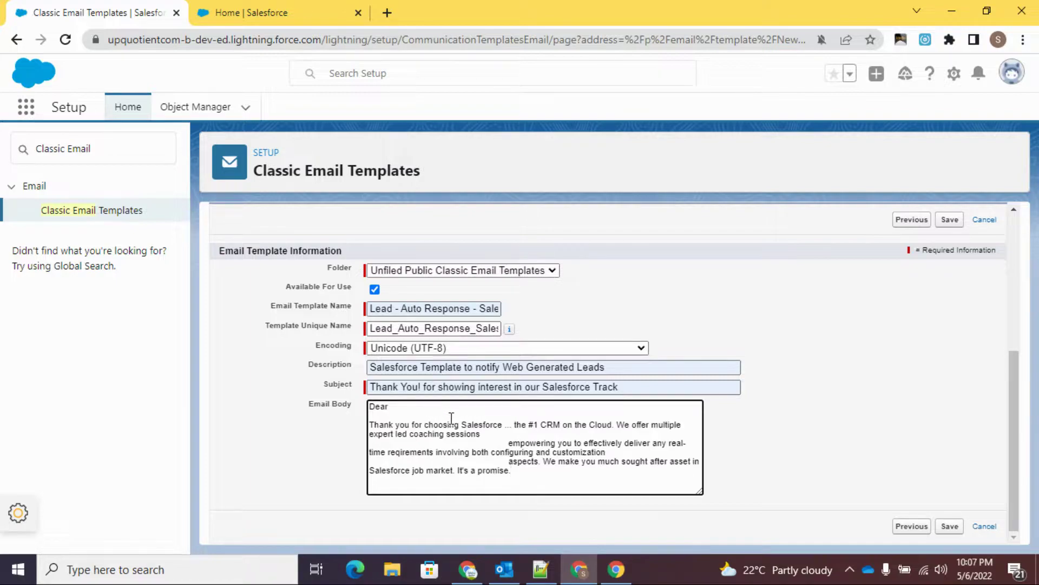
# - Remove the stray line breaks and spaces inside the Salesforce paragraph of the email body and correct the spelling to "requirements"
pyautogui.press('Delete')
pyautogui.press('Delete')
pyautogui.press('Delete')
pyautogui.press('Delete')
pyautogui.press('Delete')
pyautogui.press('Delete')
pyautogui.press('Delete')
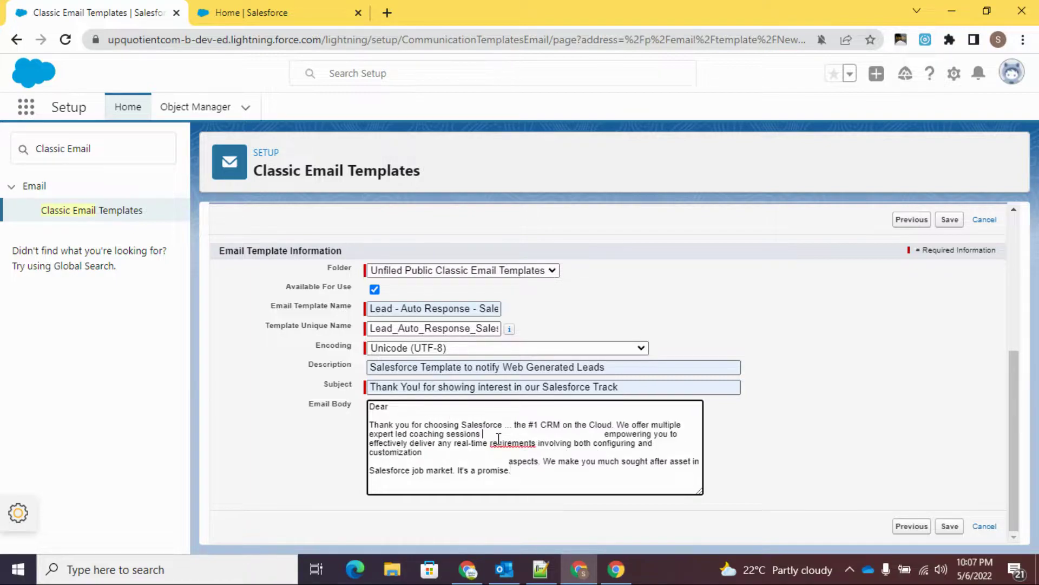
pyautogui.press('Delete')
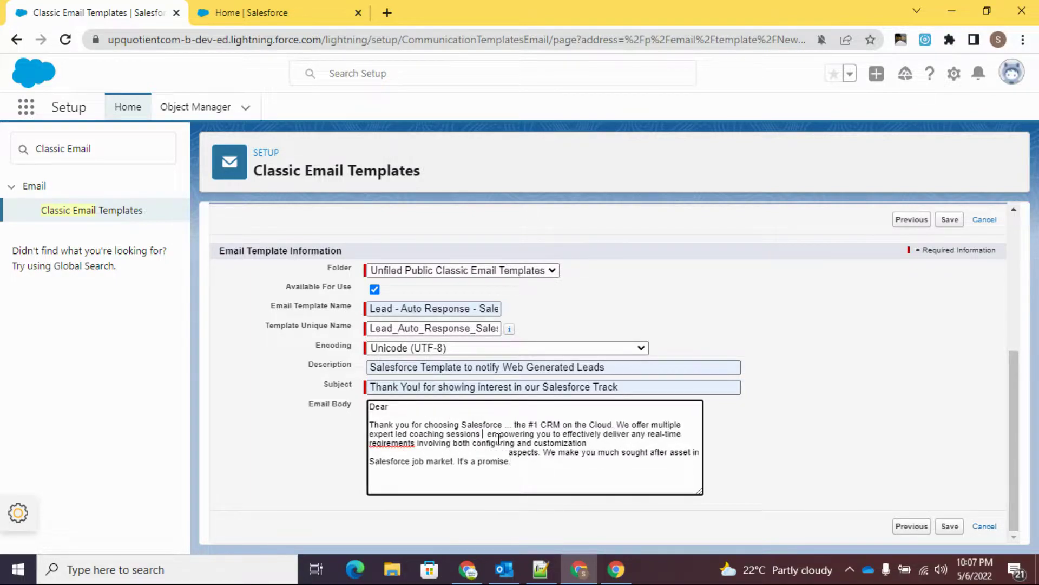
pyautogui.press('Delete')
pyautogui.press('Delete')
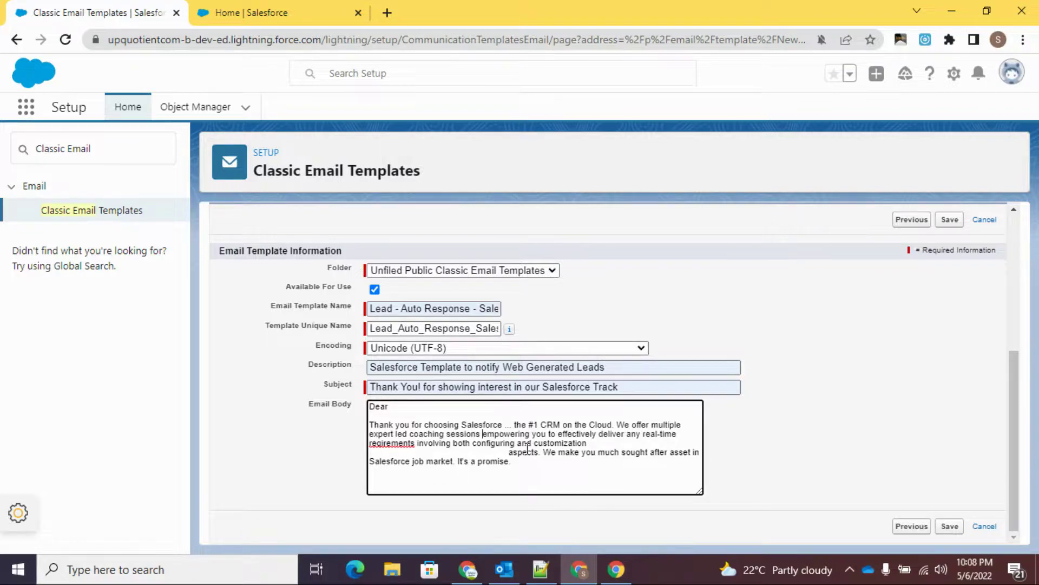
pyautogui.press('Delete')
pyautogui.press('Delete')
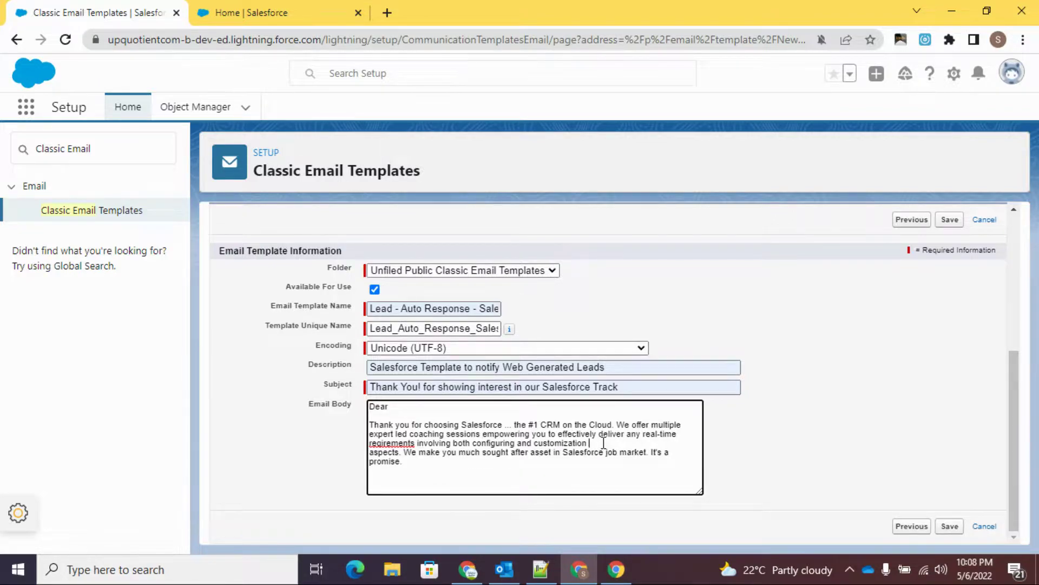
pyautogui.press('Delete')
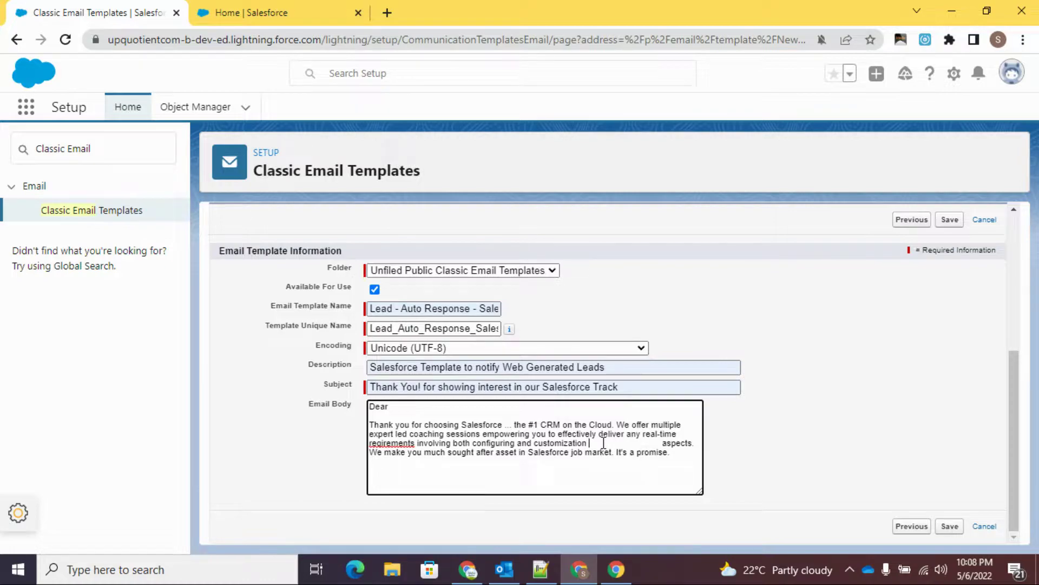
pyautogui.press('Delete')
pyautogui.press('Delete')
pyautogui.press('Delete')
pyautogui.press('Delete')
pyautogui.press('Delete')
pyautogui.press('Delete')
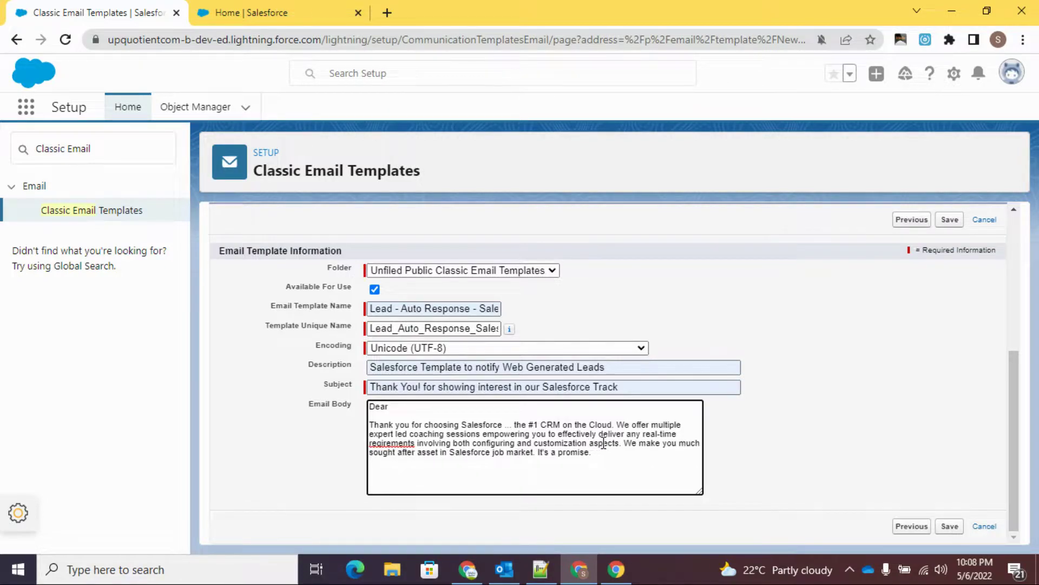
pyautogui.rightClick(393, 442)
pyautogui.click(460, 239)
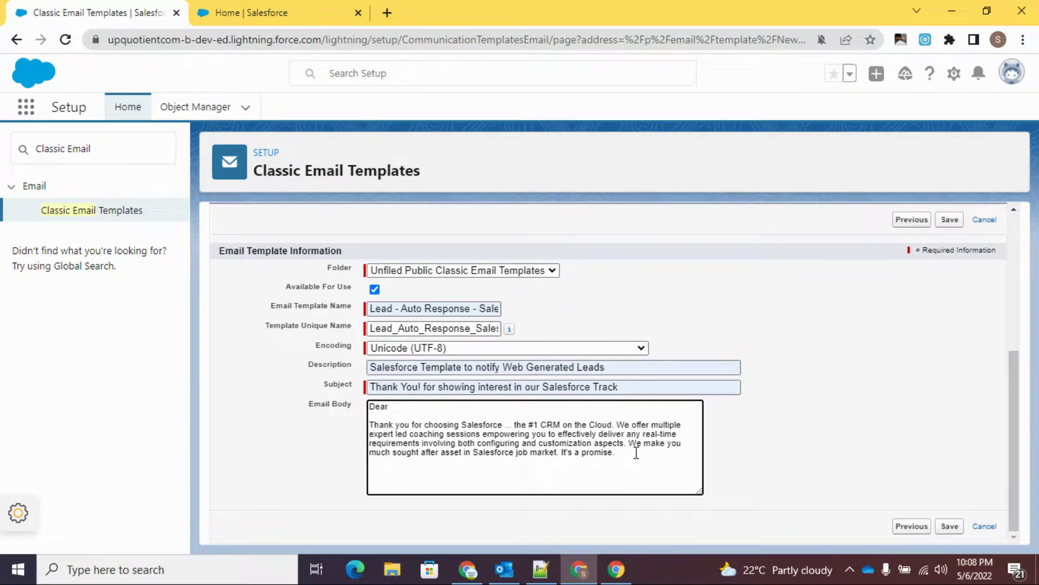
# - Add the closing "Thanks," to the email body and insert the merge field {!Lead.FirstName} after "Dear" in the greeting
pyautogui.write('anks,')
pyautogui.click(484, 407)
pyautogui.scroll(5, 483, 405)
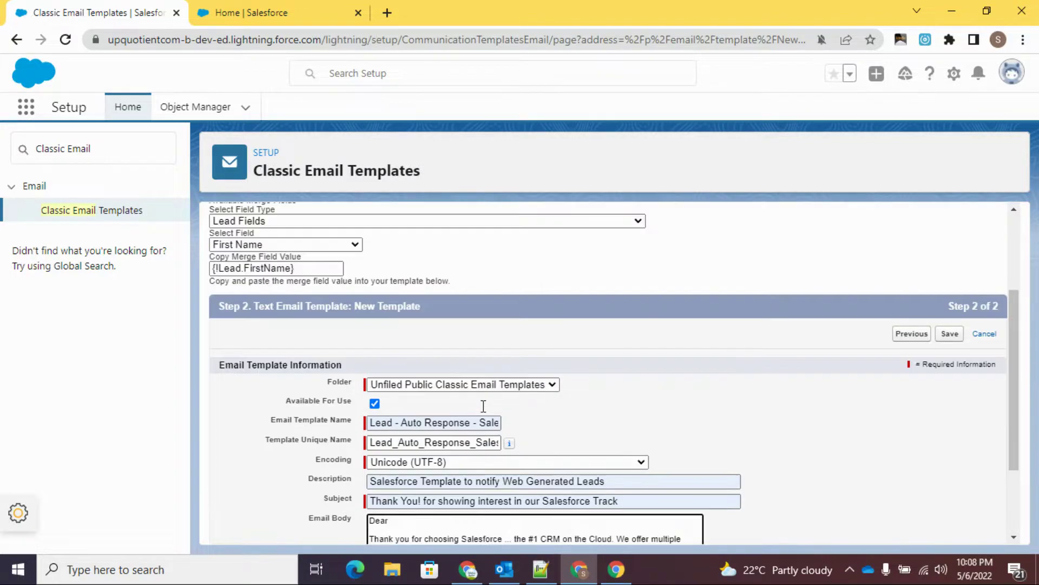
pyautogui.click(324, 411)
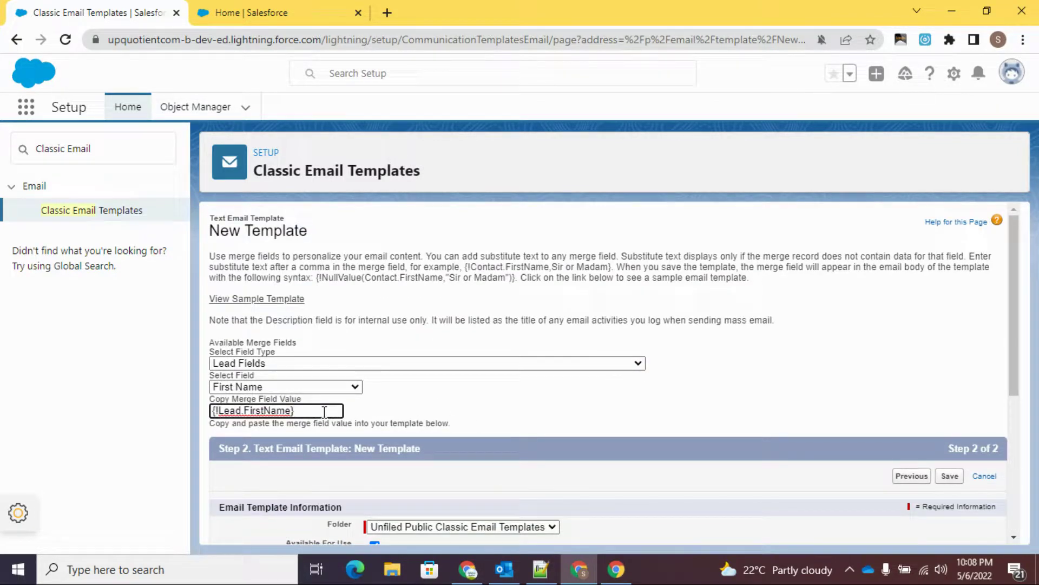
pyautogui.hotkey('ctrl', 'a')
pyautogui.hotkey('ctrl', 'c')
pyautogui.scroll(-5, 379, 411)
pyautogui.click(433, 408)
pyautogui.hotkey('ctrl', 'v')
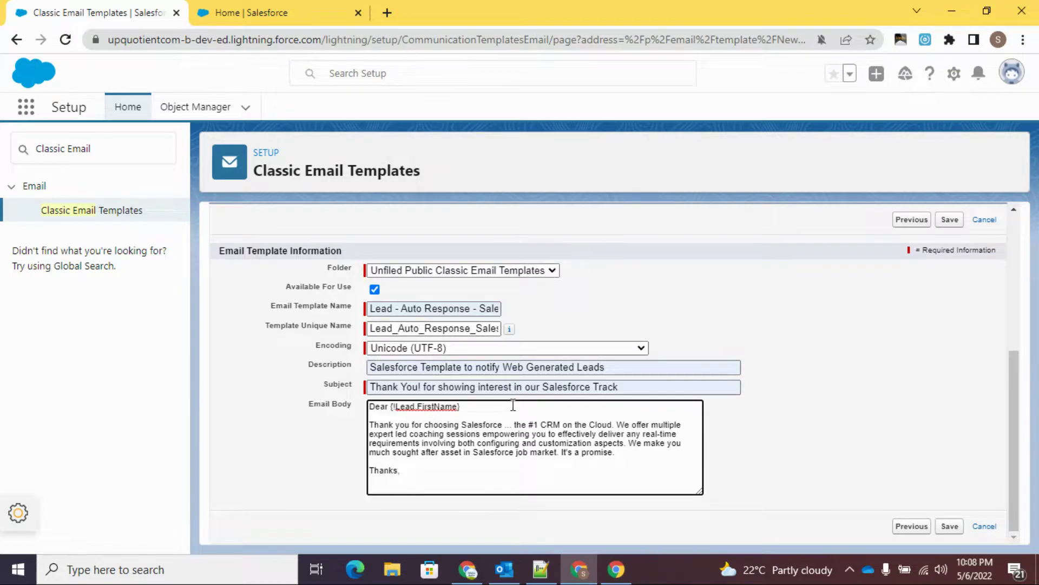
# - Generate the Name merge field from Organization Fields and insert {!Organization.Name} below "Thanks," in the email body
pyautogui.click(466, 479)
pyautogui.scroll(4, 460, 487)
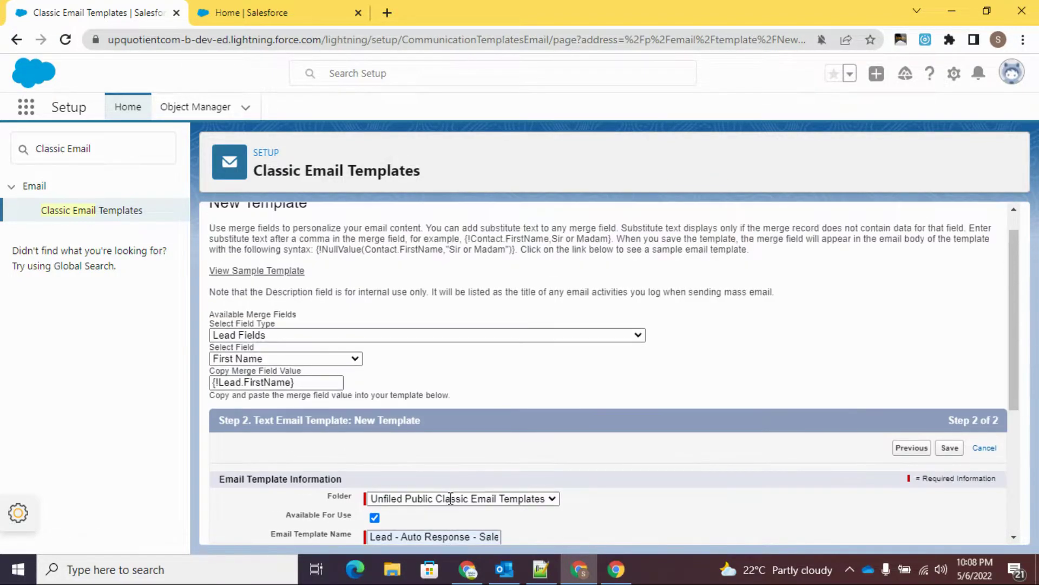
pyautogui.click(277, 336)
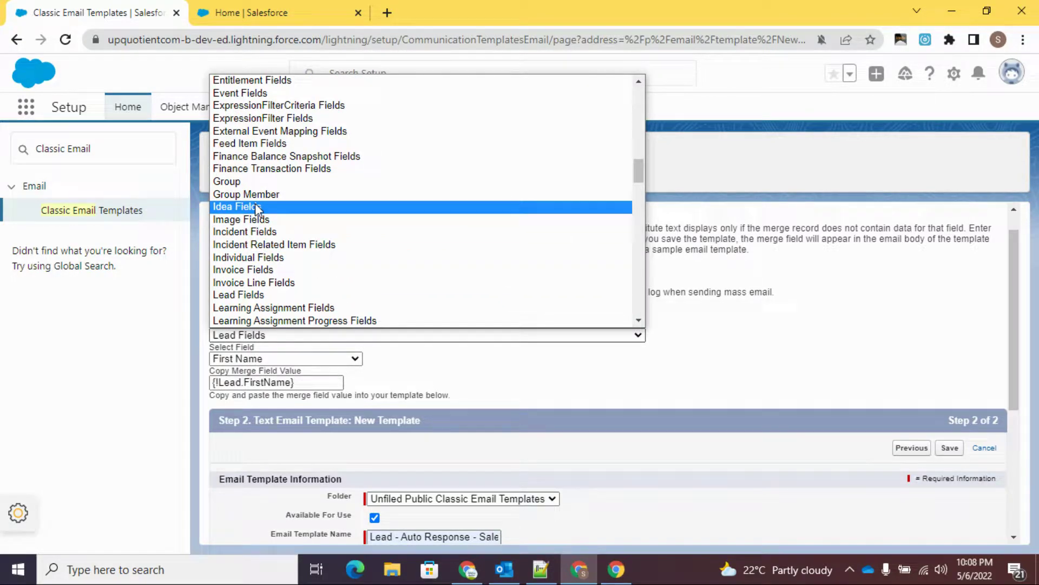
pyautogui.write('org')
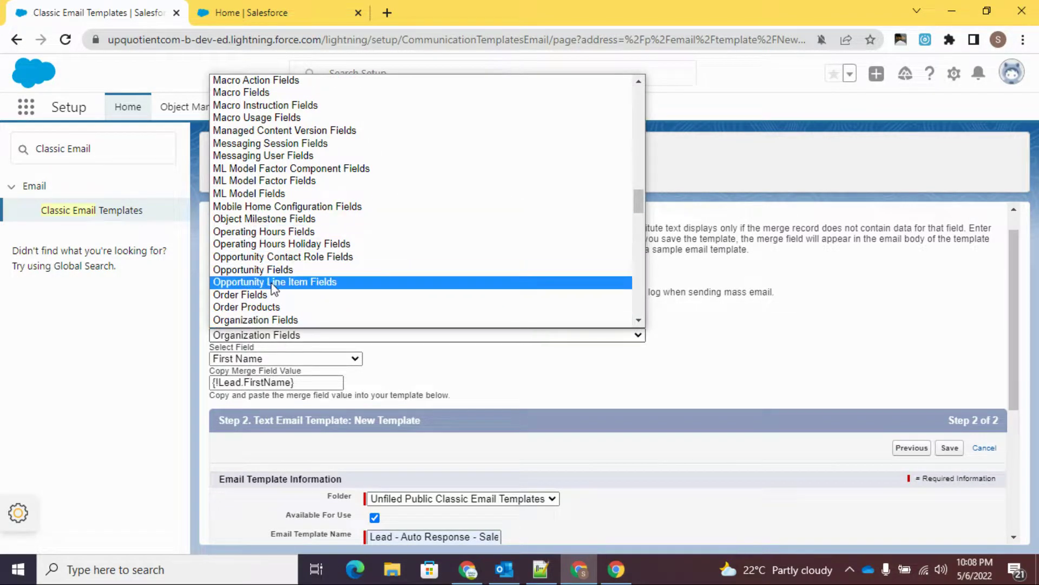
pyautogui.click(266, 318)
pyautogui.click(266, 359)
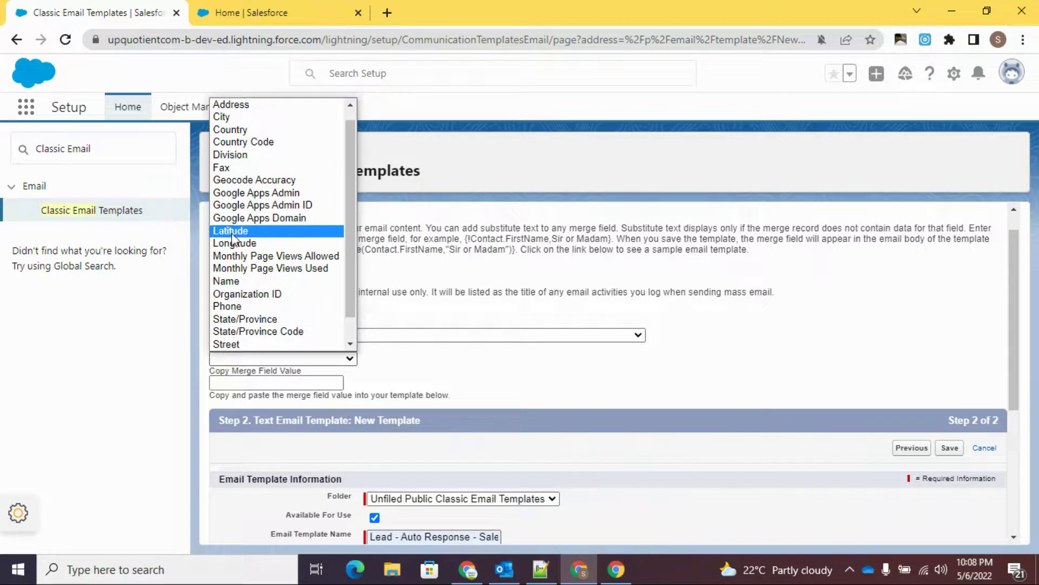
pyautogui.click(228, 280)
pyautogui.hotkey('ctrl', 'c')
pyautogui.scroll(-4, 341, 394)
pyautogui.click(418, 475)
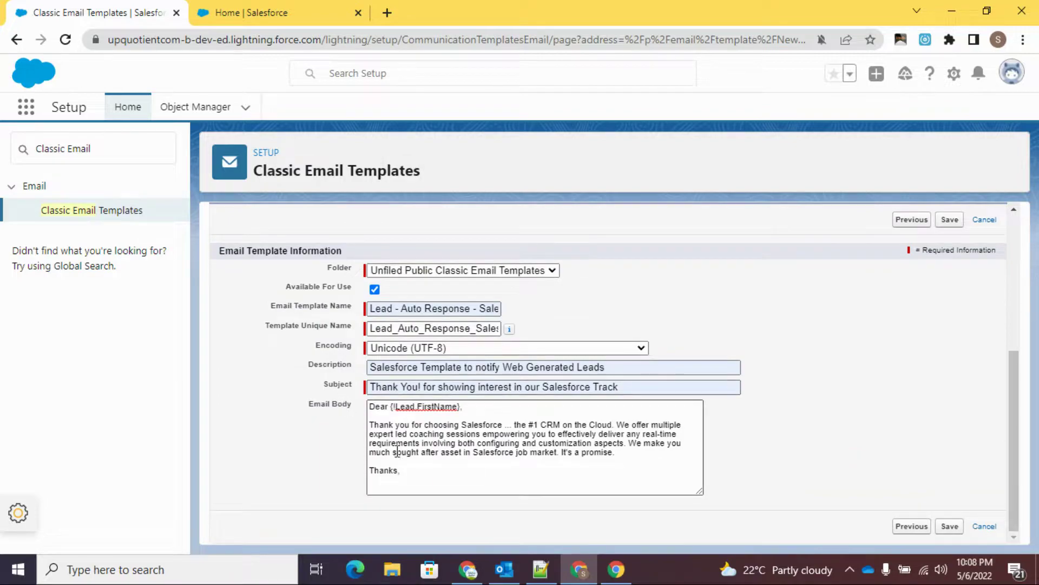
pyautogui.hotkey('ctrl', 'v')
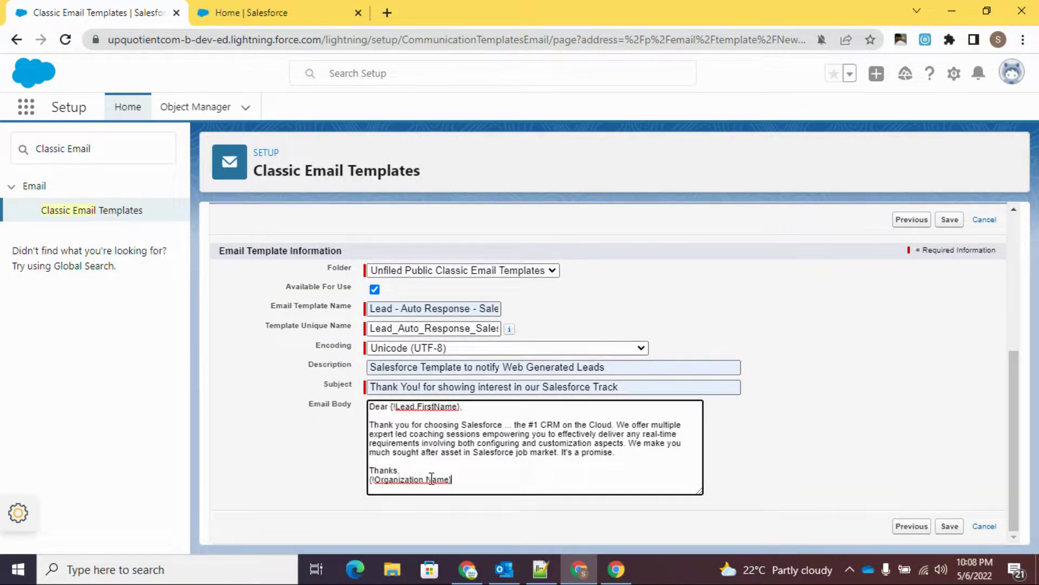
# - Review the complete email body and save the Salesforce auto-response template
pyautogui.click(467, 473)
pyautogui.moveTo(459, 481); pyautogui.dragTo(346, 411)
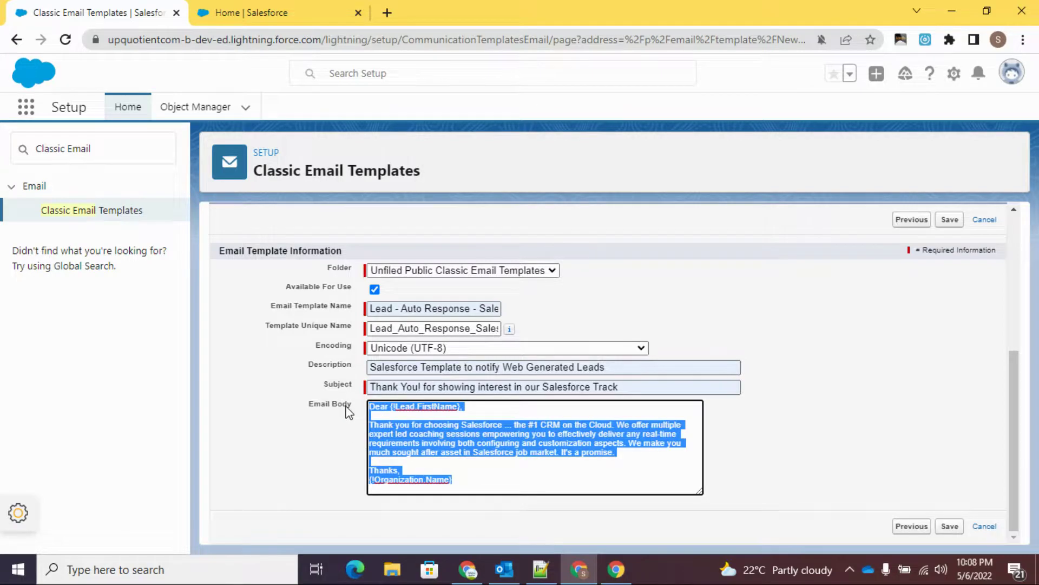
pyautogui.click(833, 423)
pyautogui.click(950, 219)
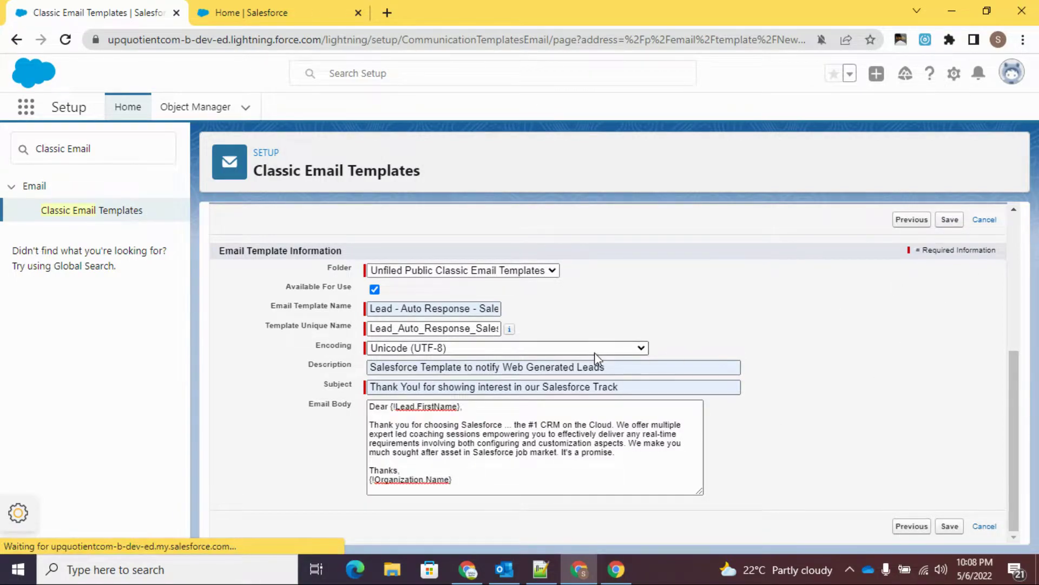
# - Copy the complete Data Science email, from the "Dear" greeting to {!Organization.Name}, from the Notepad++ notes and return to Salesforce Setup
pyautogui.hotkey('alt', 'Tab')
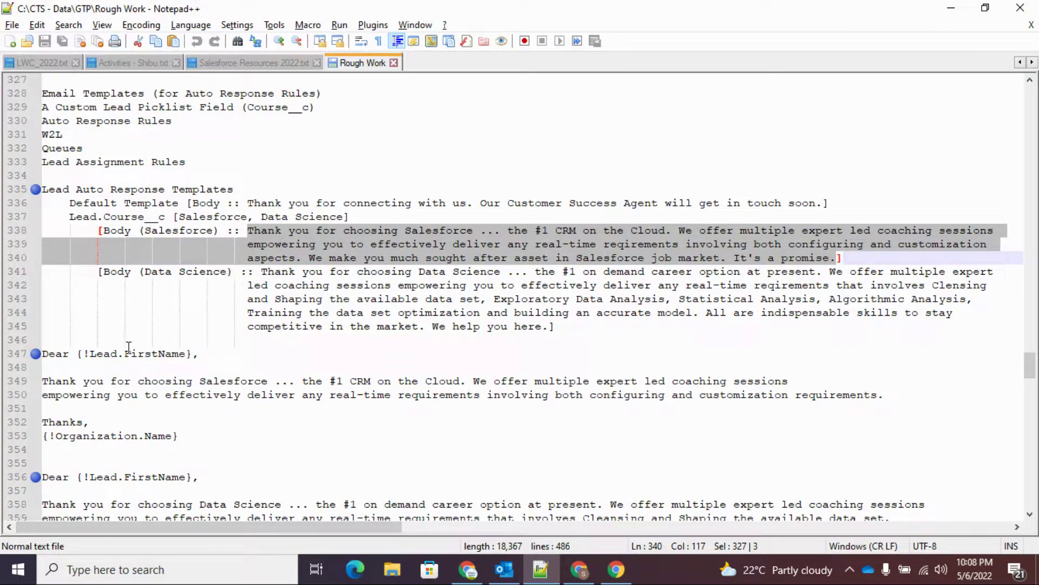
pyautogui.scroll(-5, 124, 348)
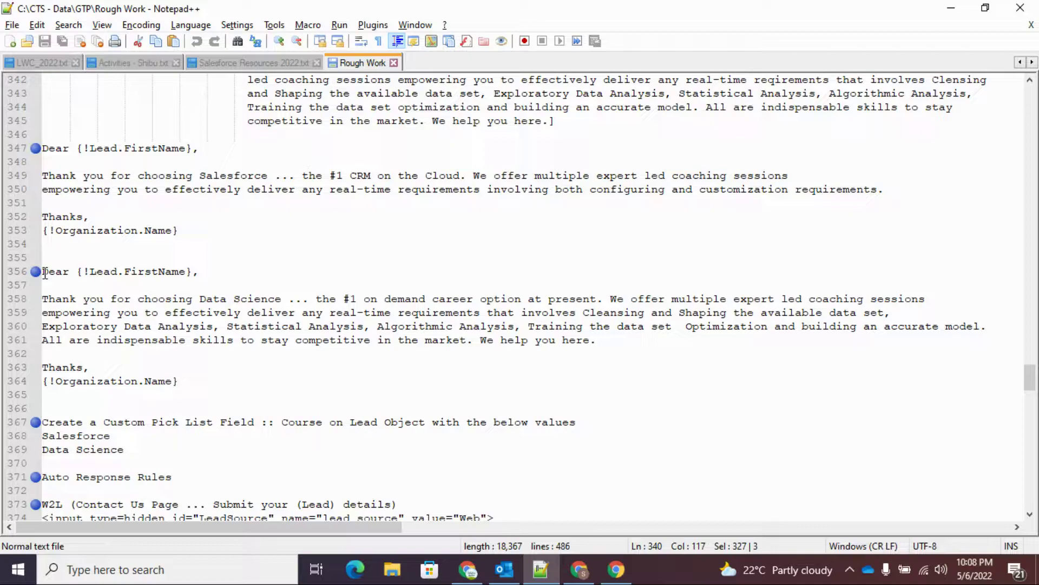
pyautogui.moveTo(195, 383); pyautogui.dragTo(42, 271)
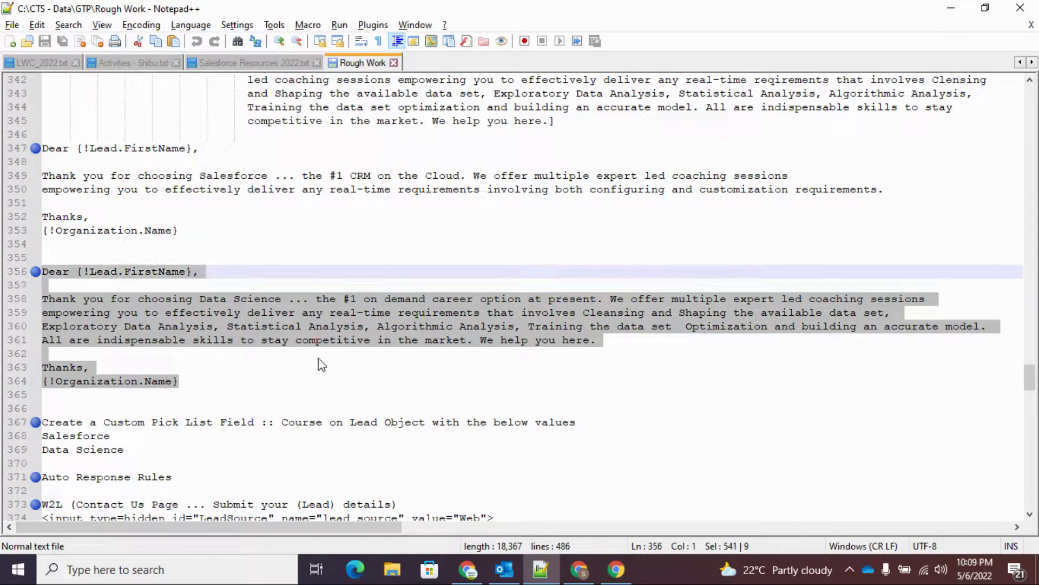
pyautogui.hotkey('alt', 'Tab')
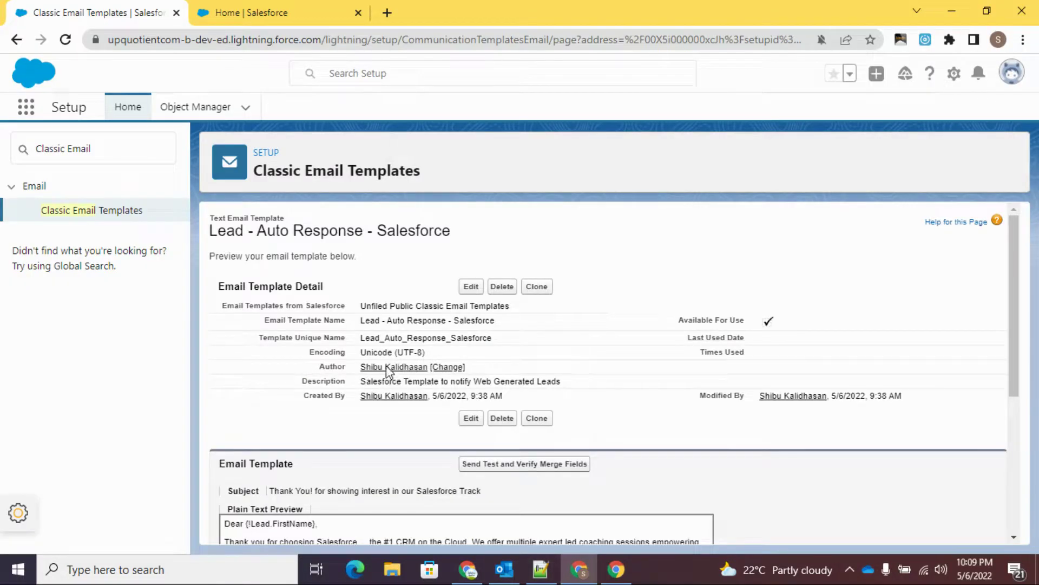
# - Start a new Text email template from the Classic Email Templates list and make it available for use
pyautogui.click(87, 211)
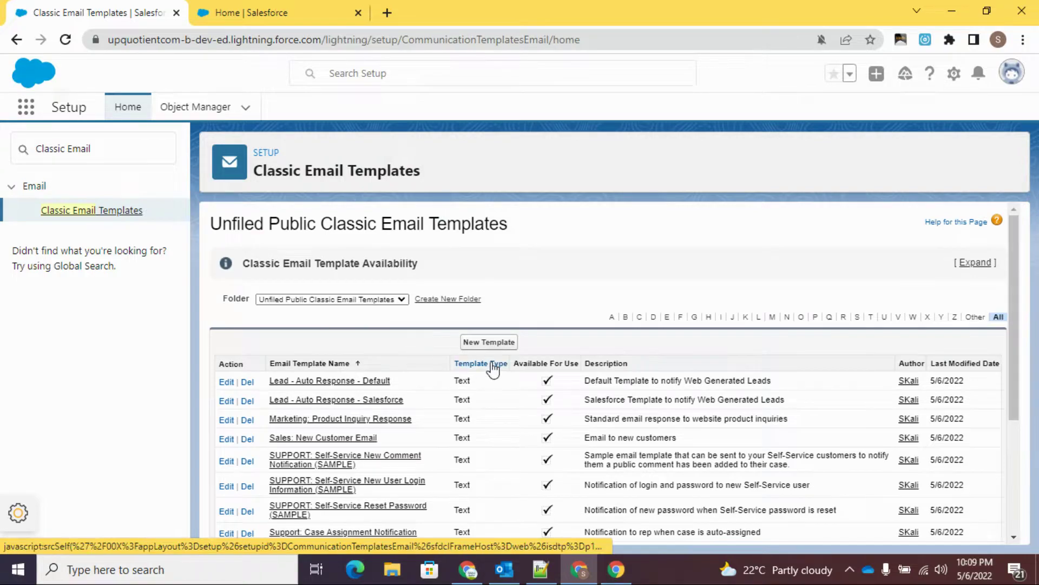
pyautogui.click(498, 343)
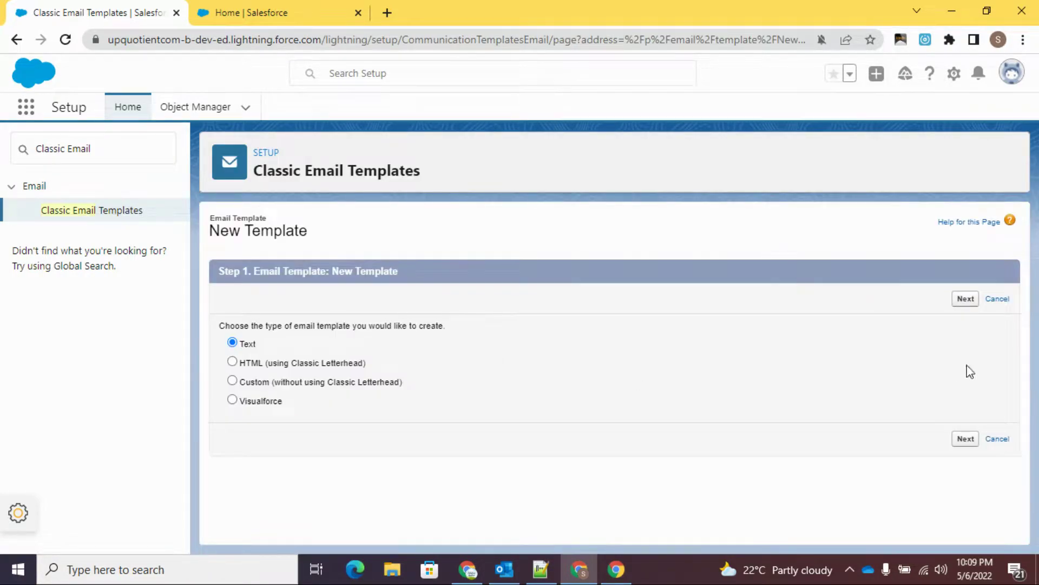
pyautogui.click(965, 298)
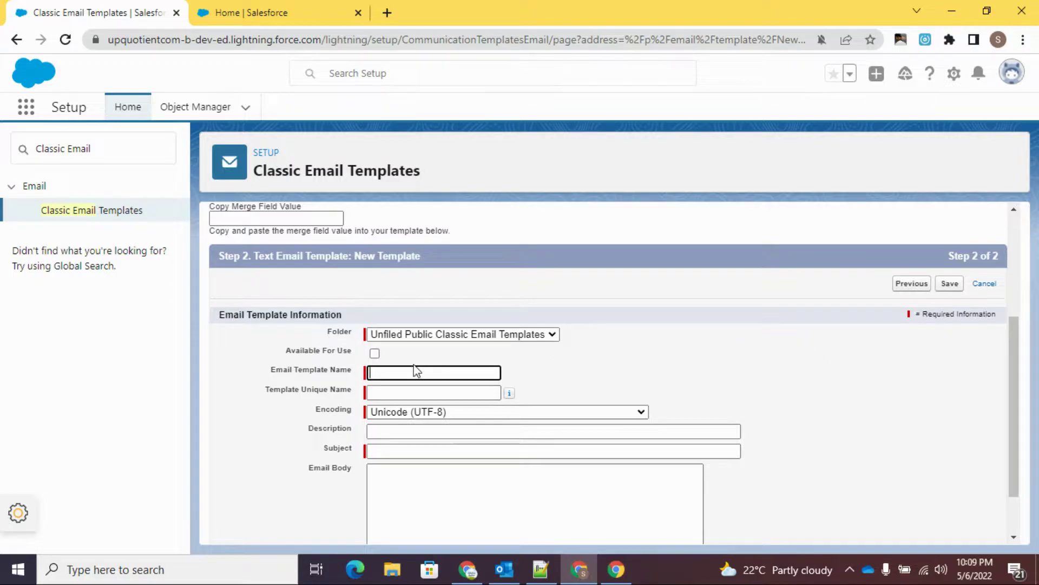
pyautogui.click(375, 354)
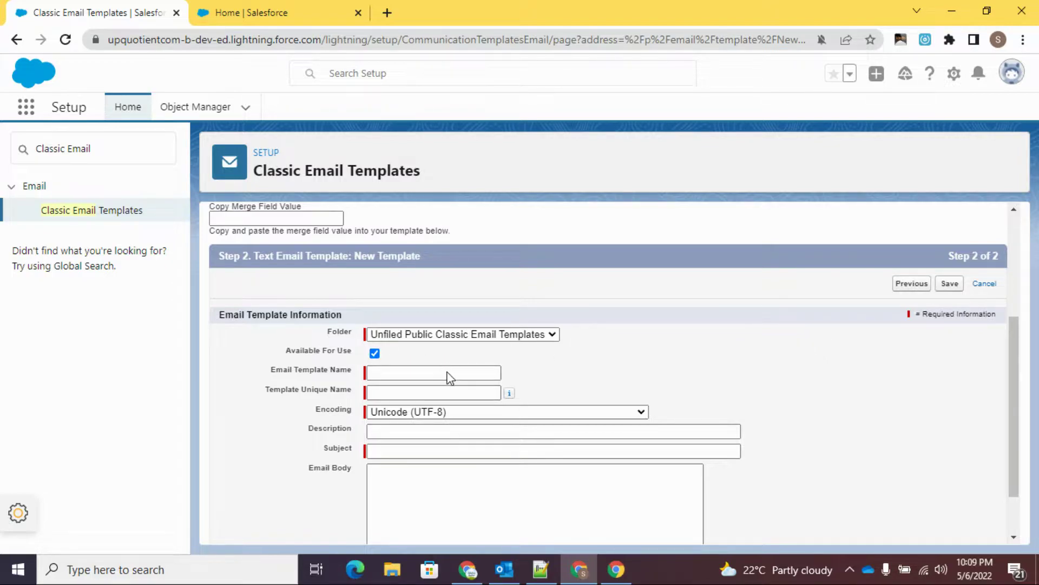
# - Name the email template "Lead - Auto Response - Data Science" and let its unique name fill in
pyautogui.click(444, 373)
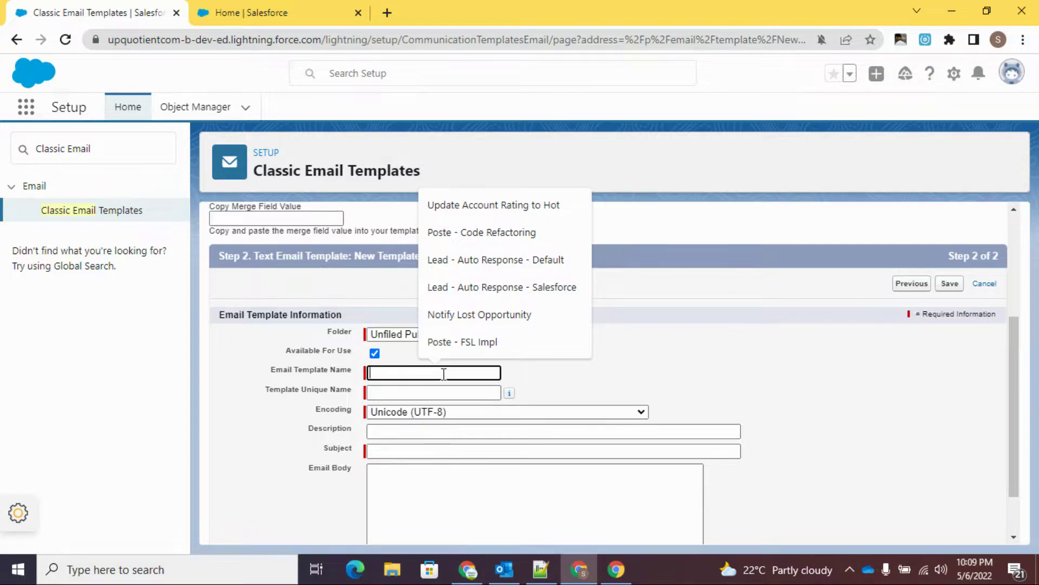
pyautogui.click(480, 287)
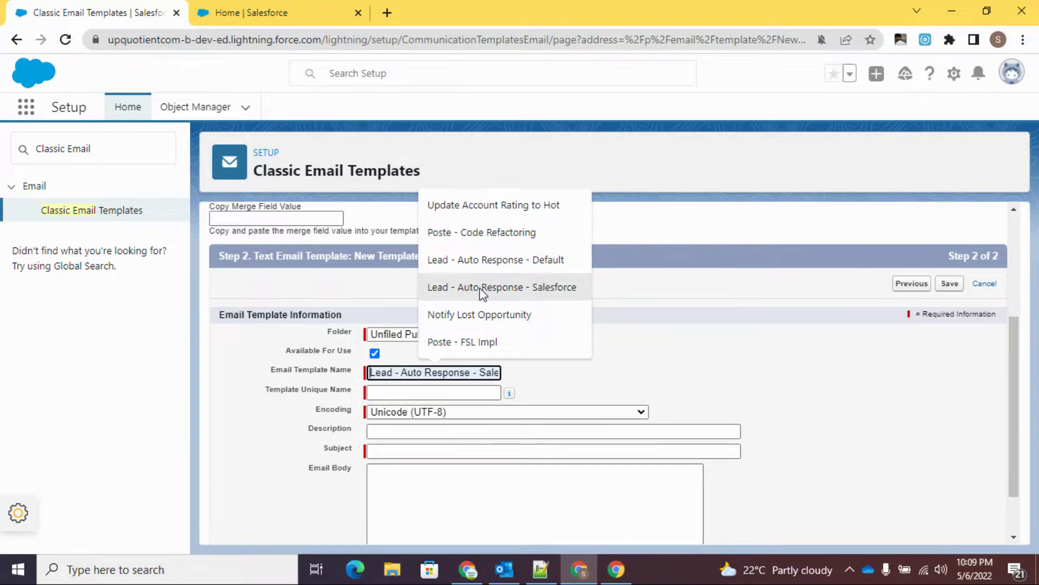
pyautogui.moveTo(480, 372); pyautogui.dragTo(527, 382)
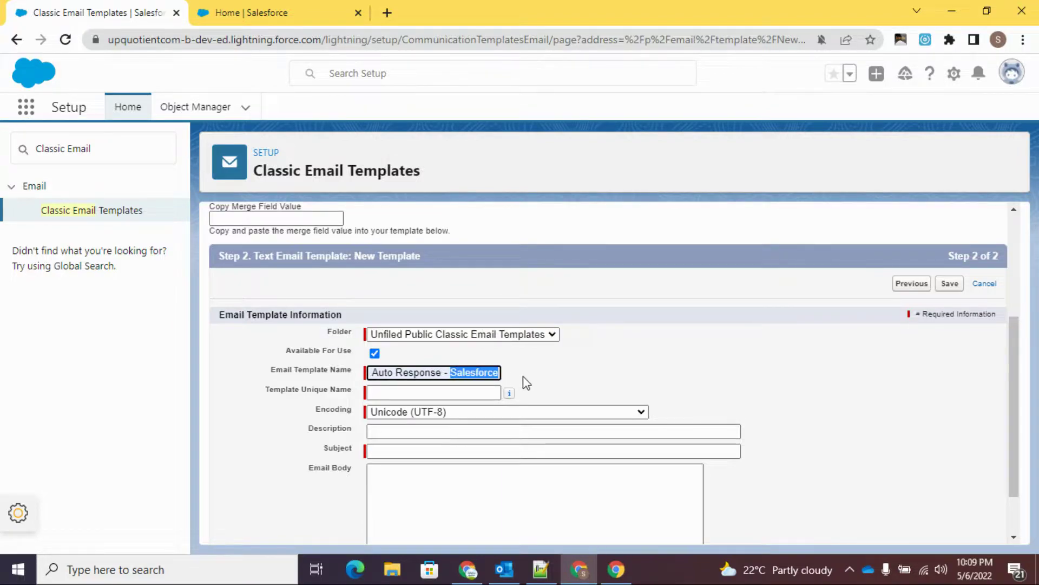
pyautogui.write('Data S')
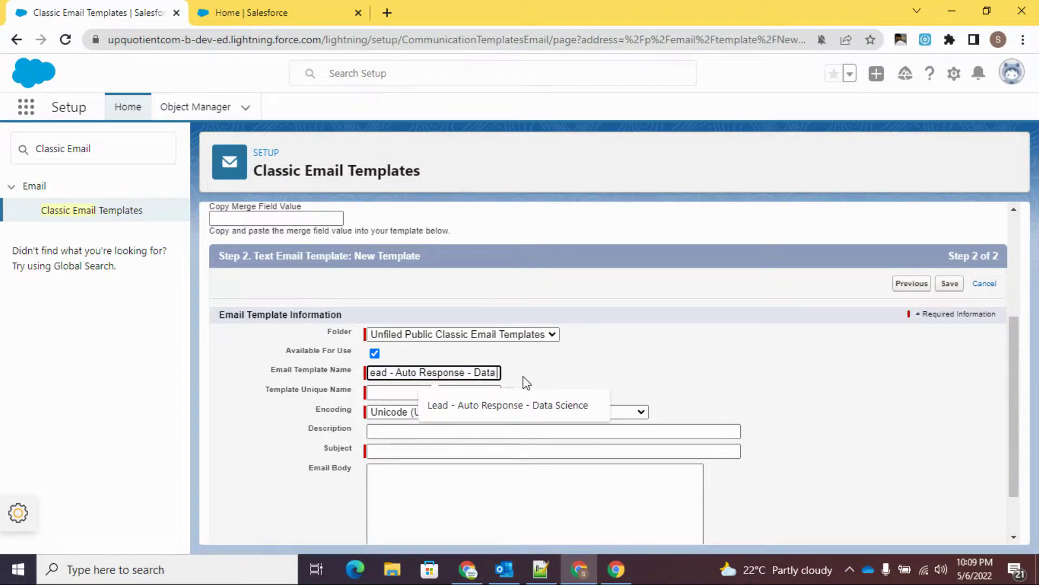
pyautogui.click(520, 411)
pyautogui.click(549, 376)
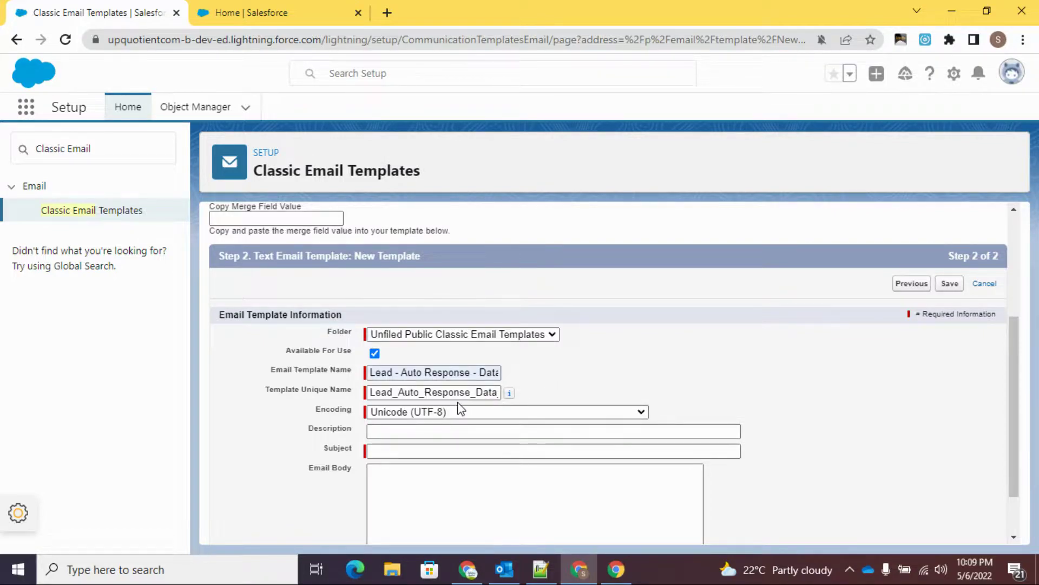
# - Set the template's description to "Data Science Template to notify Web Generated Leads"
pyautogui.click(399, 430)
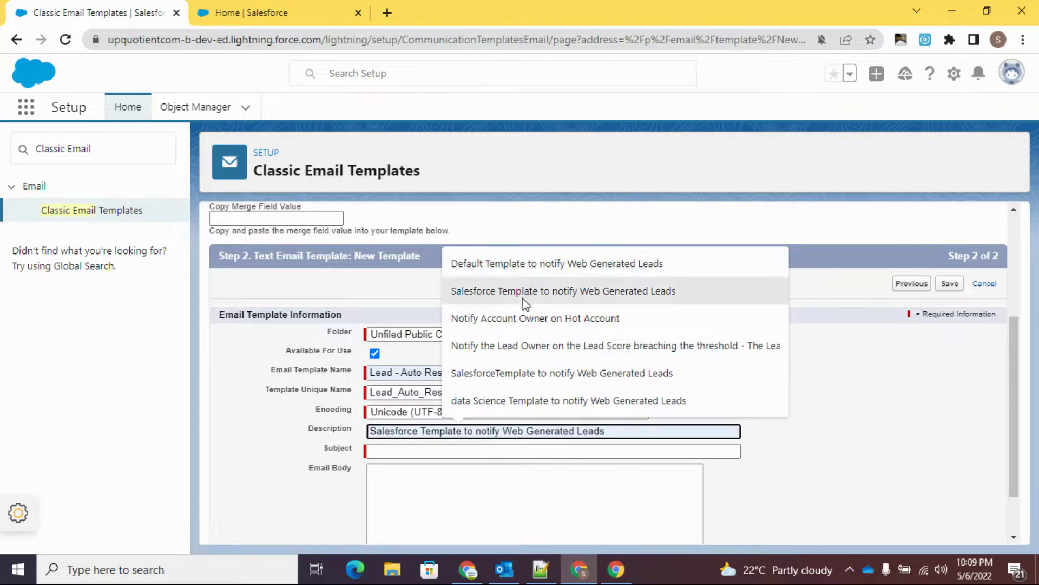
pyautogui.click(501, 400)
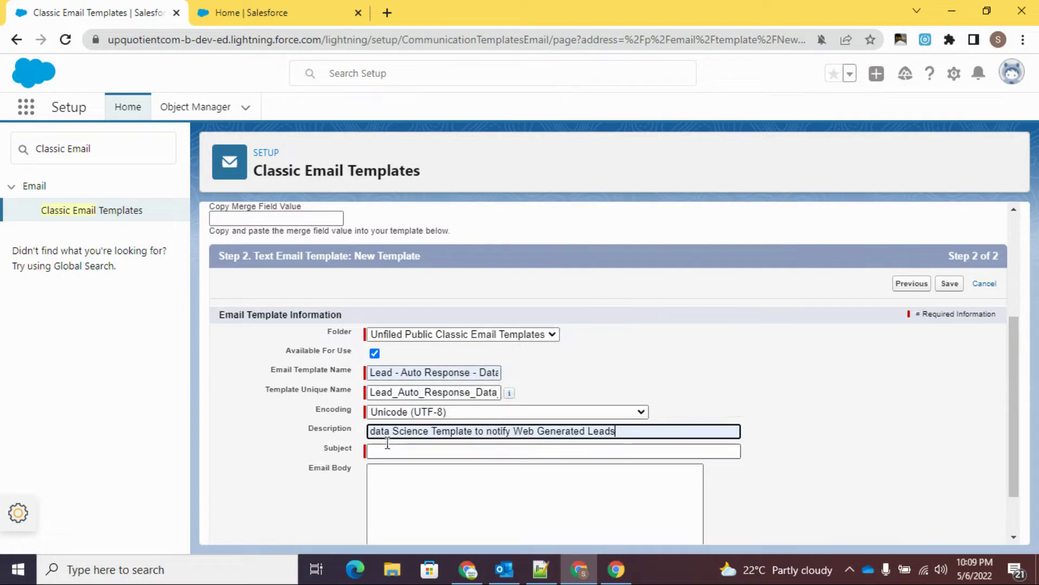
pyautogui.click(378, 433)
pyautogui.press('BackSpace')
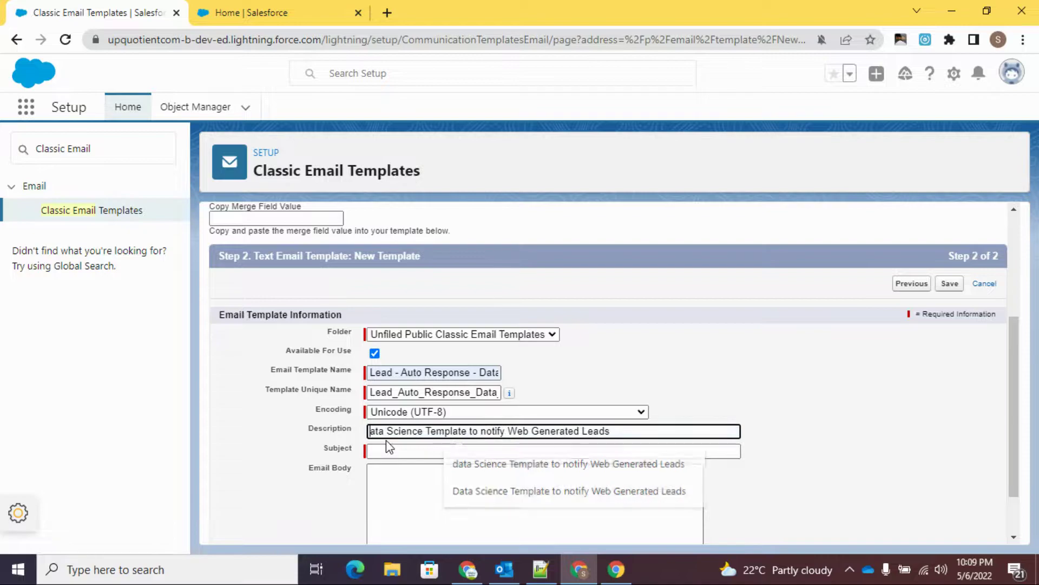
pyautogui.write('D')
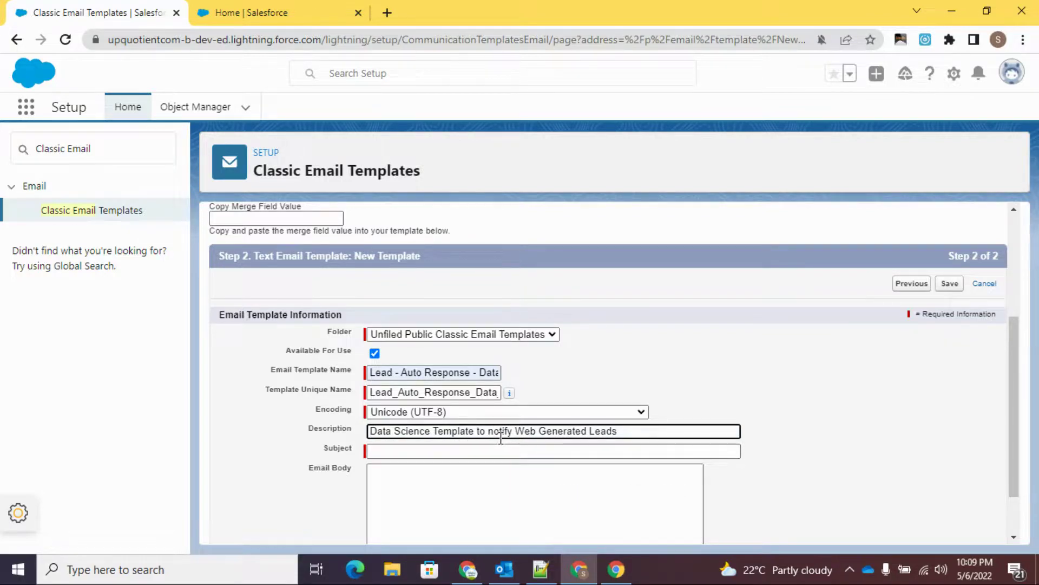
# - Set the subject to "Thank You! for showing interest in our Data Science Track" and paste the copied Data Science email as the body
pyautogui.click(462, 453)
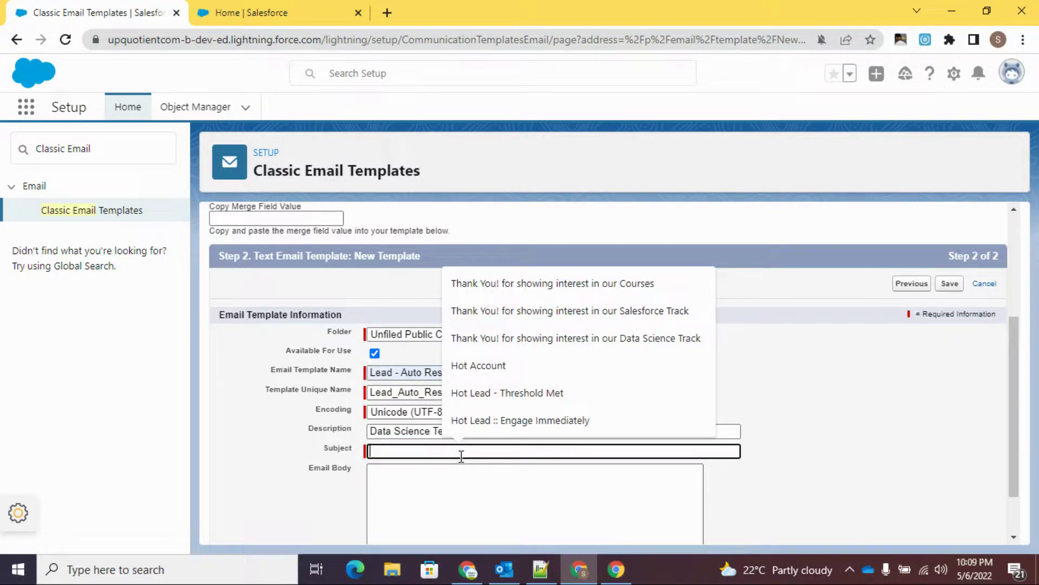
pyautogui.click(543, 339)
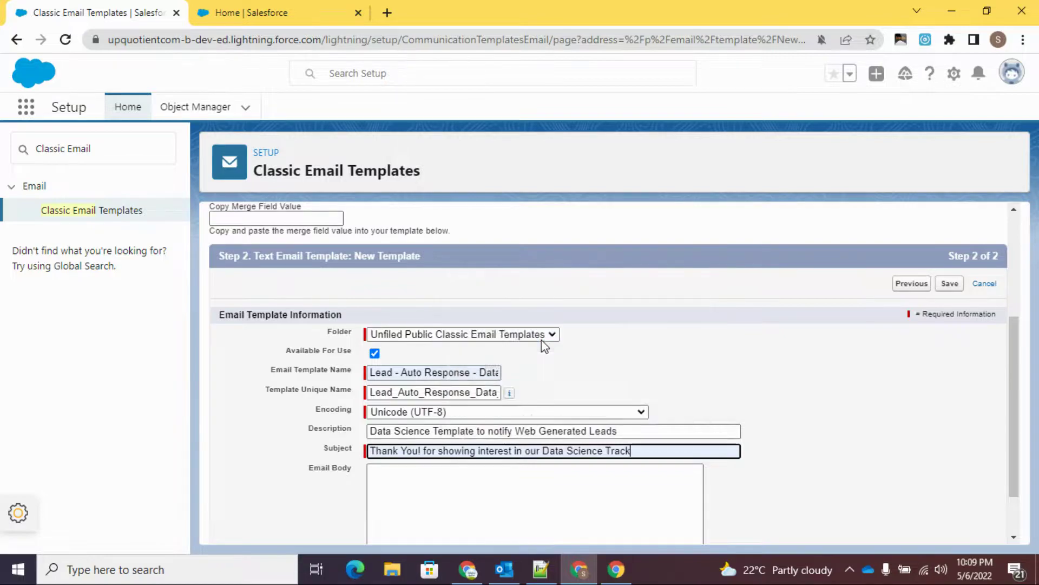
pyautogui.scroll(-2, 519, 413)
pyautogui.click(519, 416)
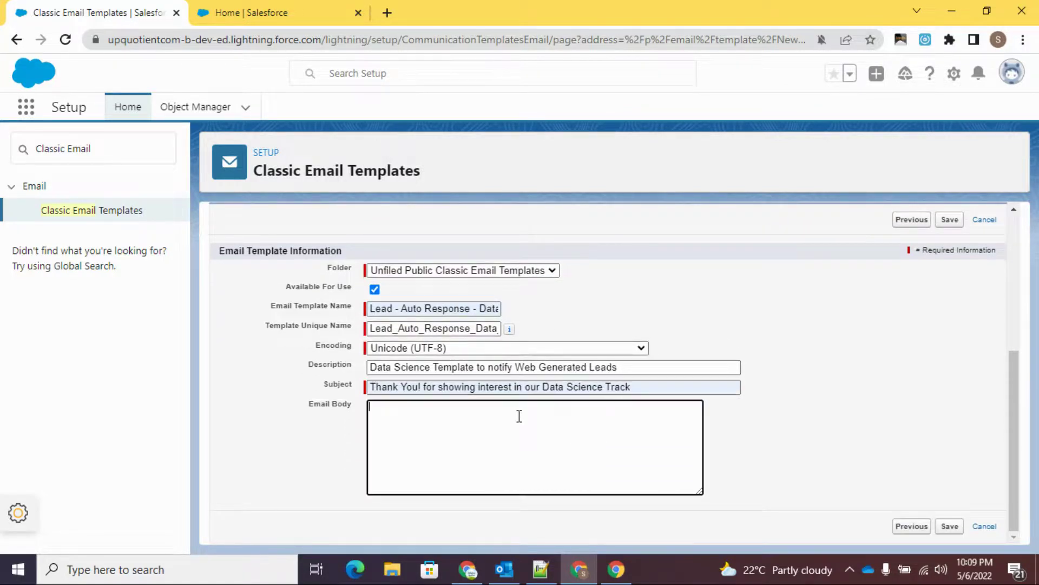
pyautogui.hotkey('ctrl', 'v')
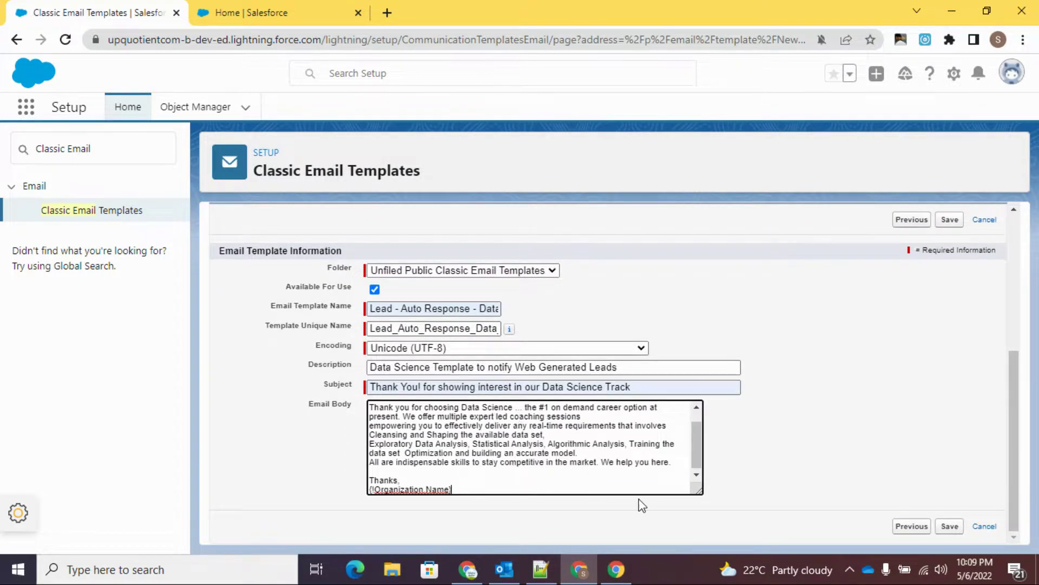
# - Remove the unwanted line breaks after "sessions" and "data set," in the email body and save the template
pyautogui.click(614, 416)
pyautogui.press('Delete')
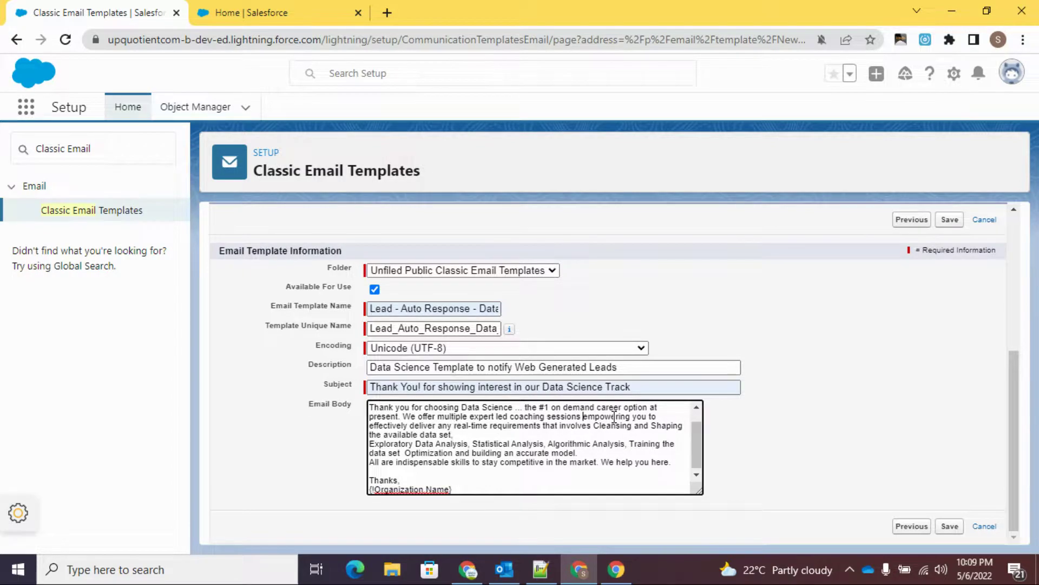
pyautogui.click(581, 438)
pyautogui.press('Delete')
pyautogui.scroll(6, 588, 452)
pyautogui.scroll(-2, 531, 473)
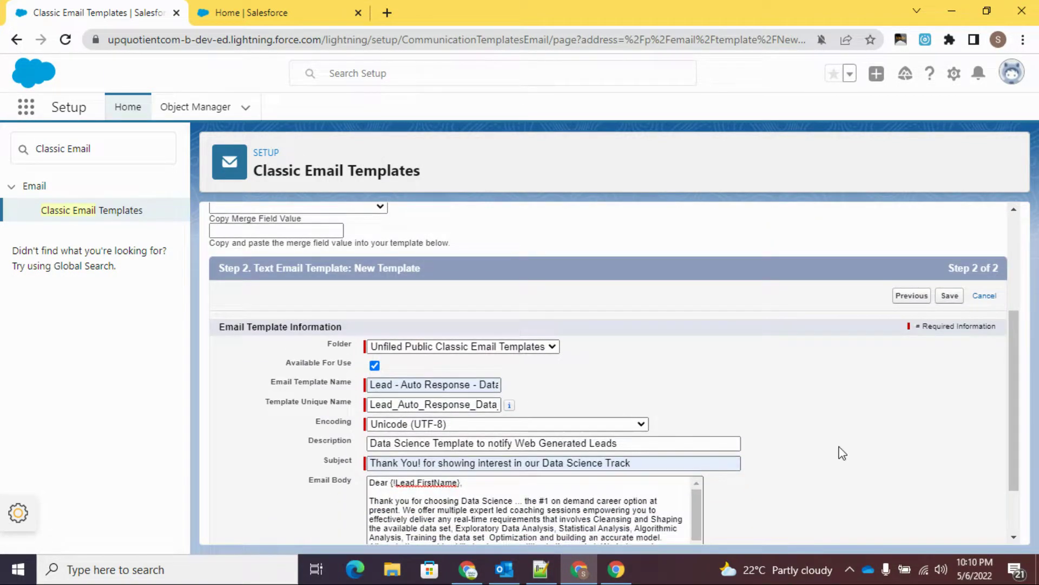
pyautogui.scroll(-2, 840, 452)
pyautogui.moveTo(698, 440); pyautogui.dragTo(693, 459)
pyautogui.click(952, 222)
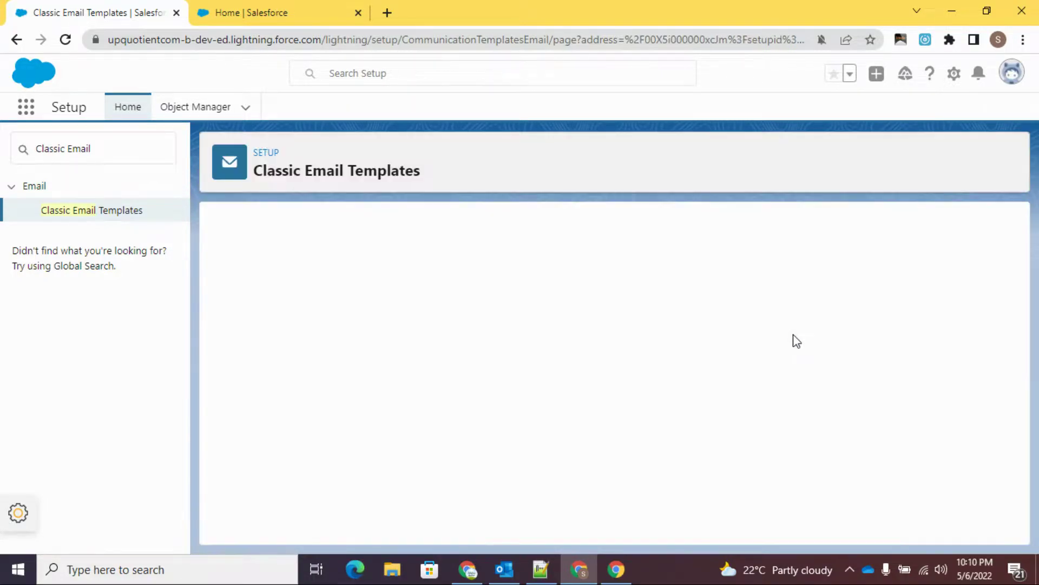
# - Review the Course picklist requirement in the Notepad++ notes, then return to Salesforce and open the Lead object in Object Manager
pyautogui.hotkey('alt', 'Tab')
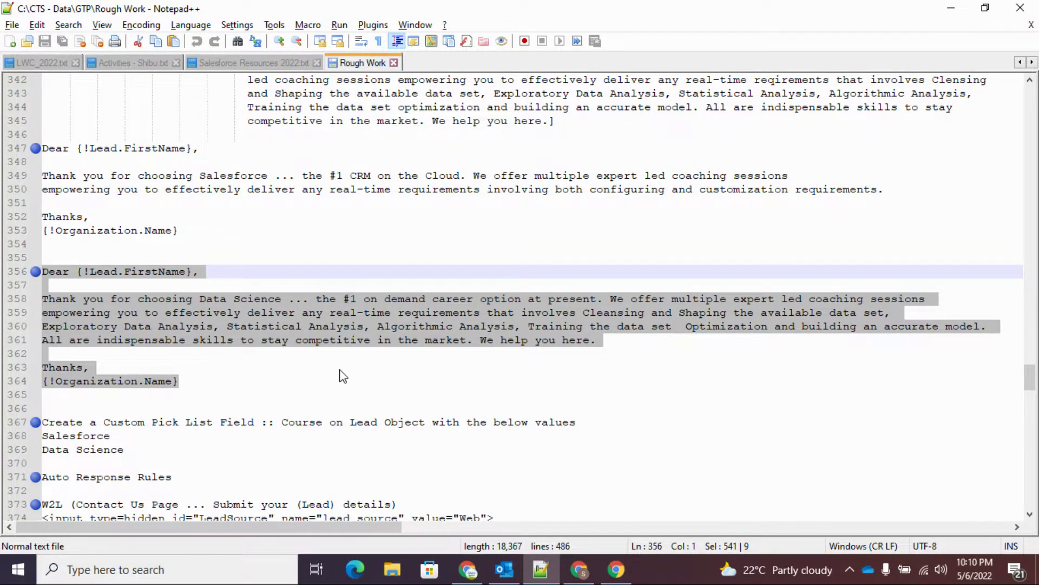
pyautogui.scroll(3, 344, 375)
pyautogui.scroll(-4, 189, 412)
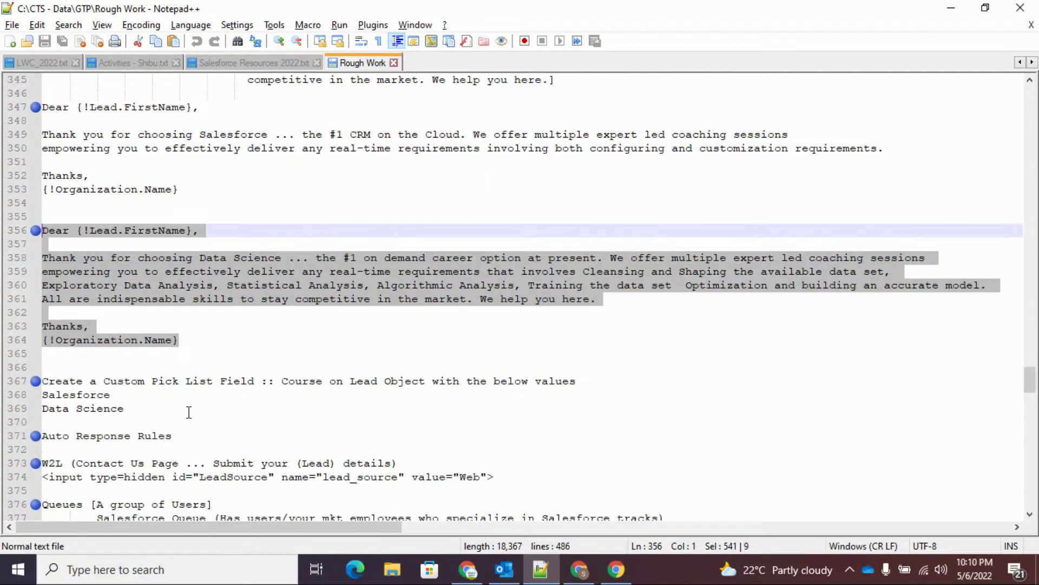
pyautogui.scroll(-2, 189, 412)
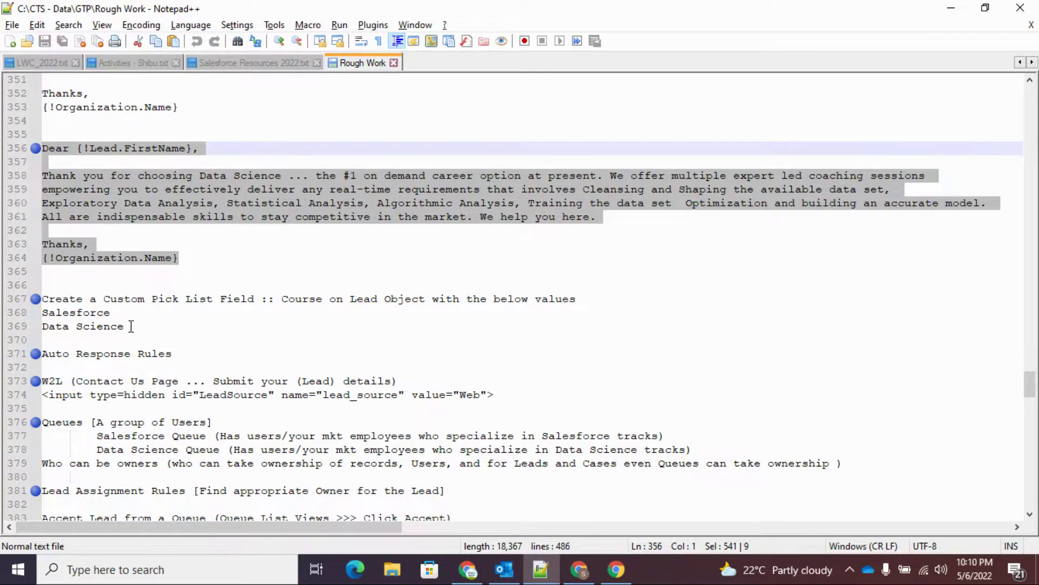
pyautogui.hotkey('alt', 'Tab')
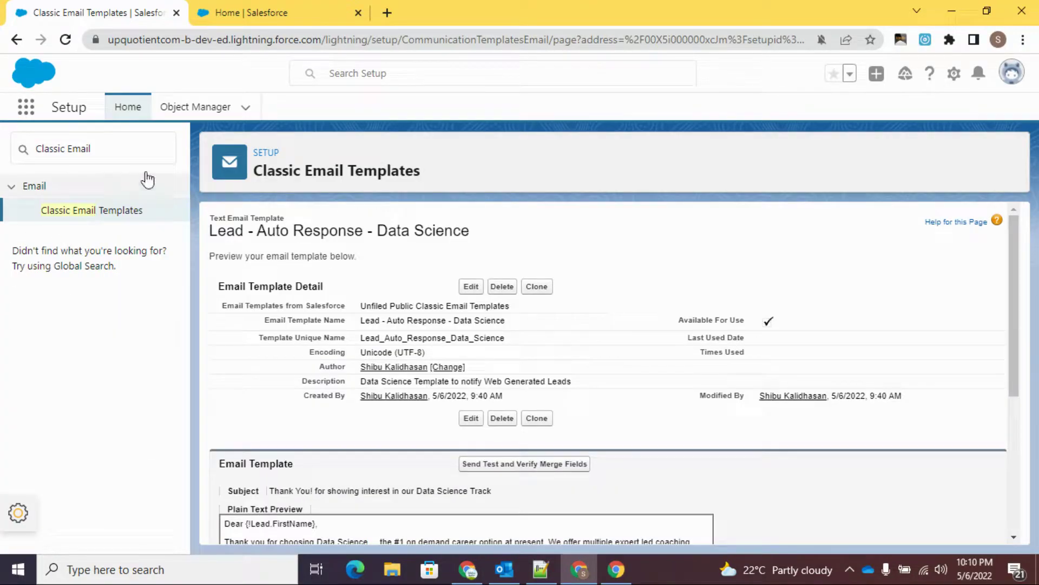
pyautogui.click(178, 107)
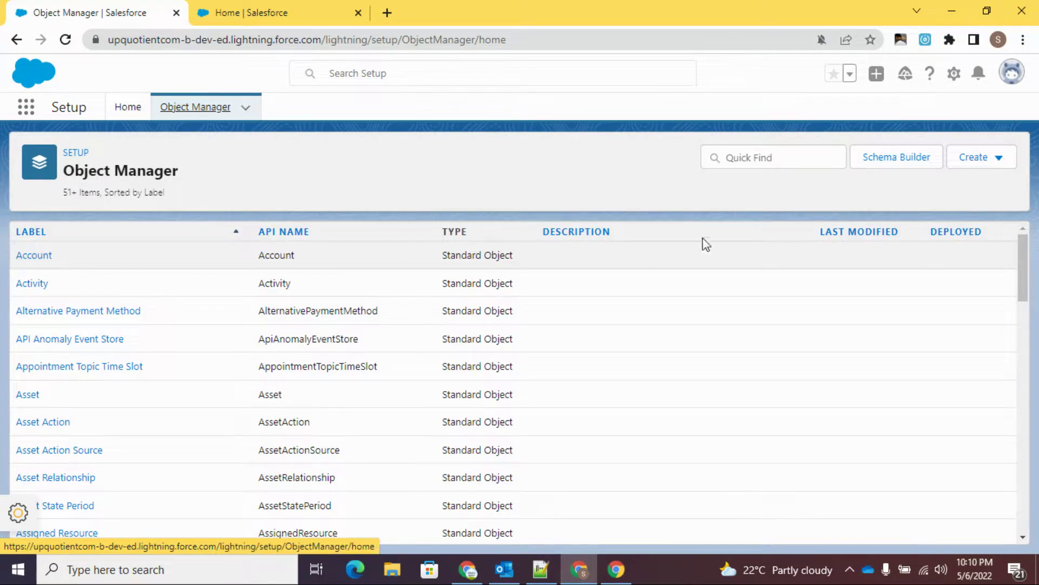
pyautogui.click(739, 156)
pyautogui.write('u')
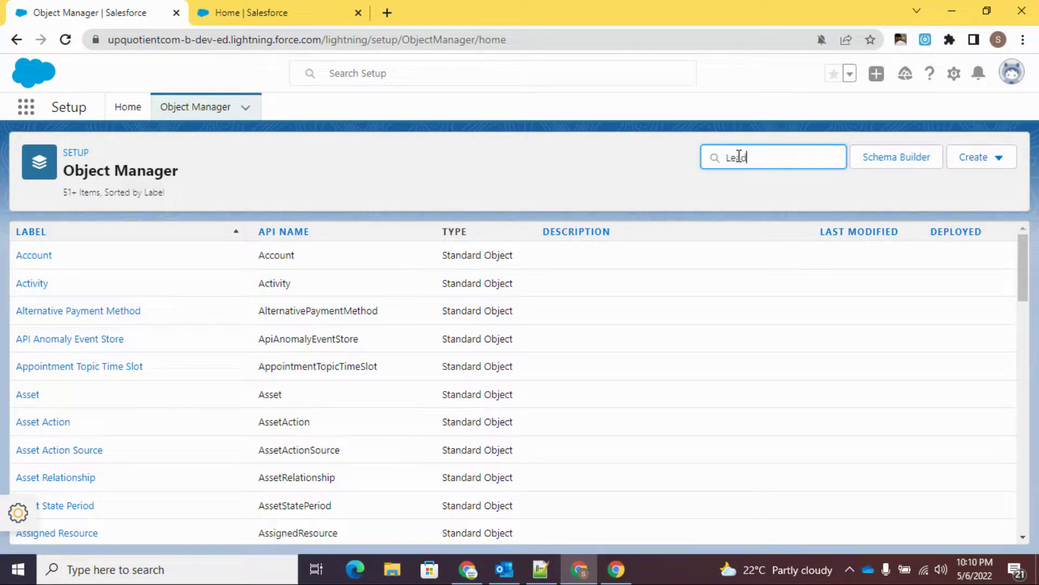
pyautogui.write('ead')
pyautogui.click(24, 256)
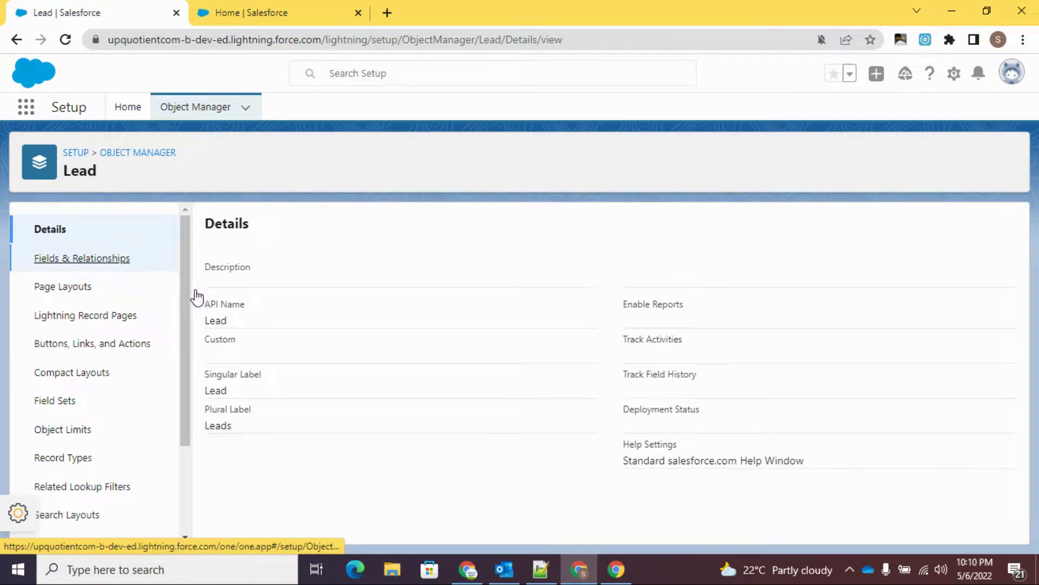
# - Find the Course field among the Lead object's fields and examine its details and picklist values
pyautogui.click(83, 259)
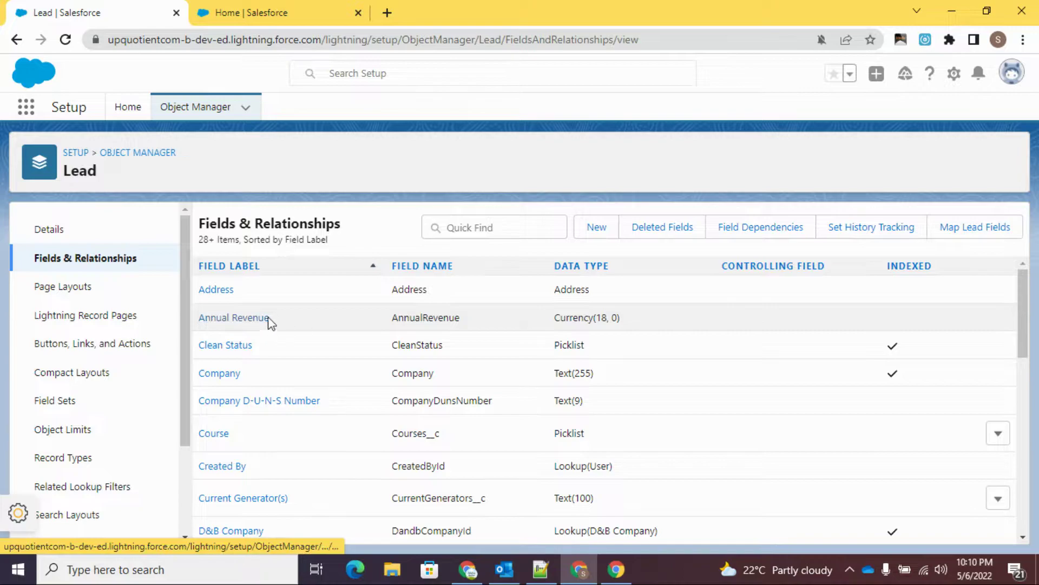
pyautogui.click(517, 231)
pyautogui.write('Course')
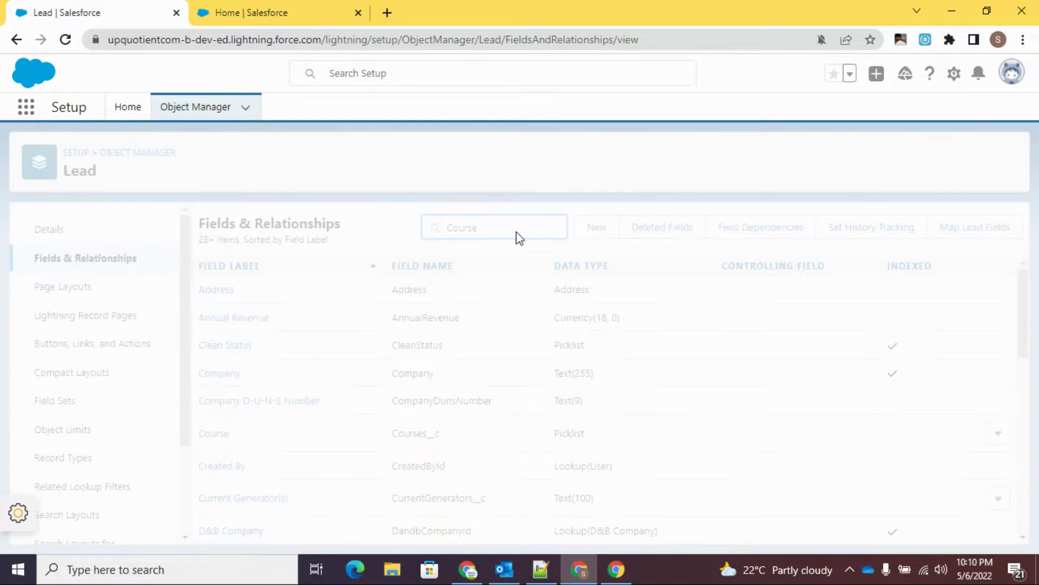
pyautogui.moveTo(387, 296); pyautogui.dragTo(457, 294)
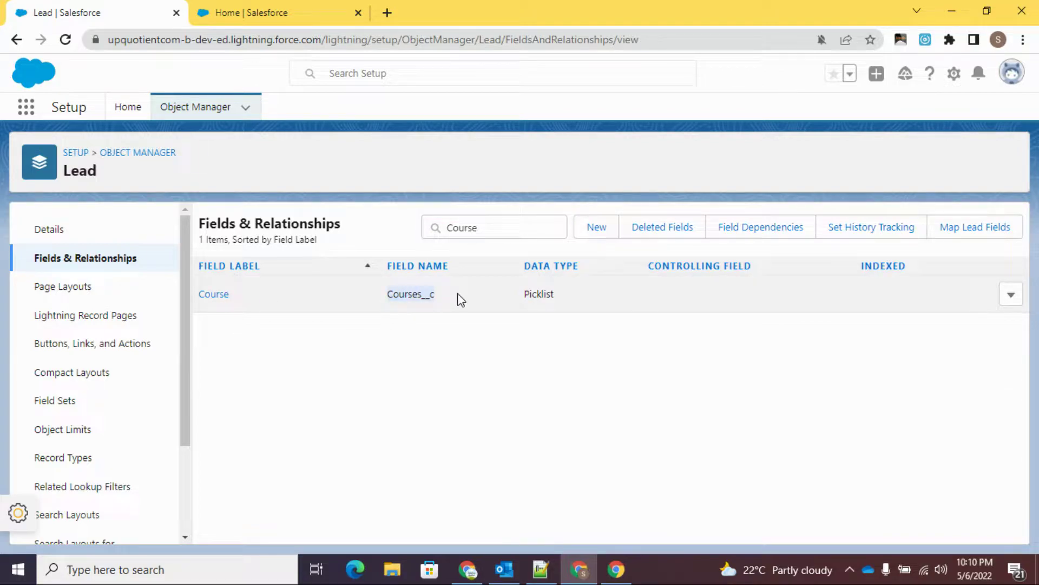
pyautogui.click(475, 362)
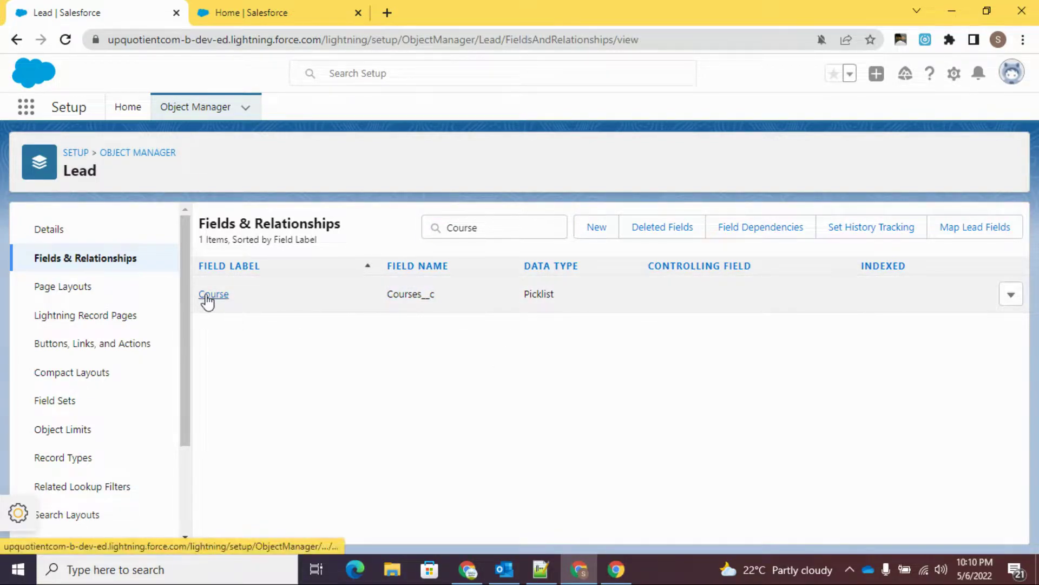
pyautogui.click(207, 296)
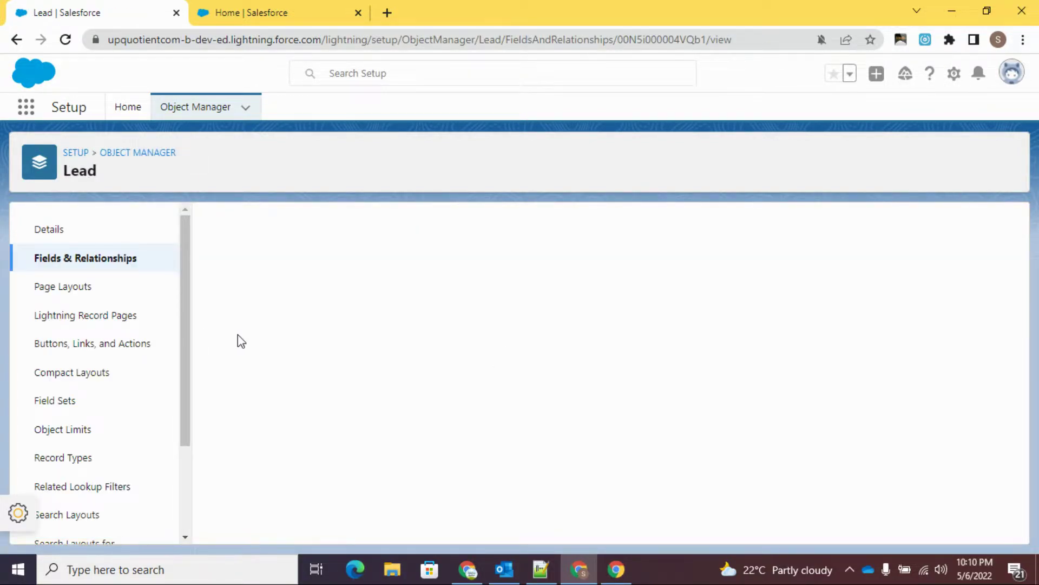
pyautogui.scroll(-6, 238, 347)
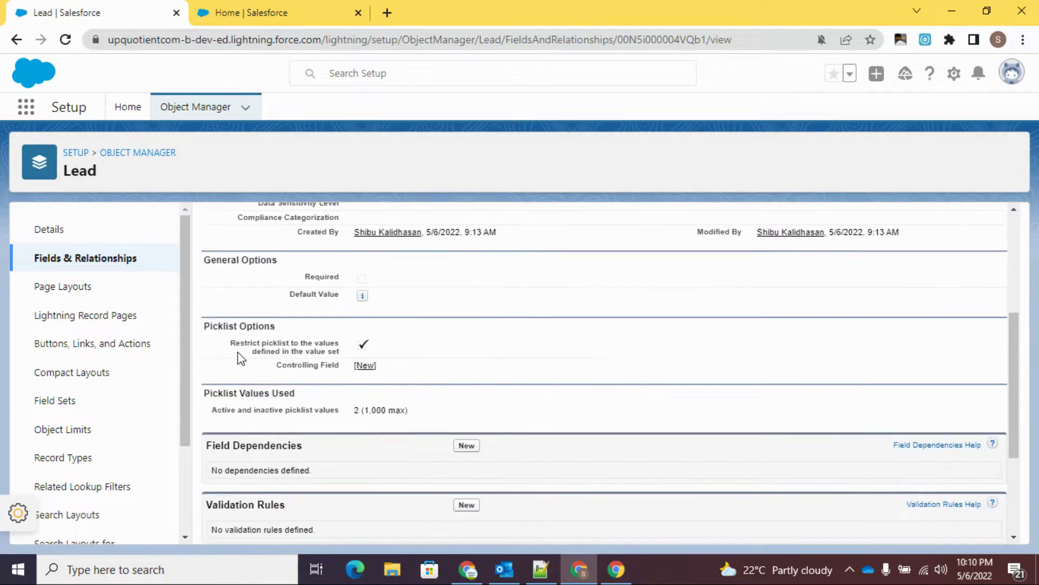
pyautogui.scroll(-1, 238, 357)
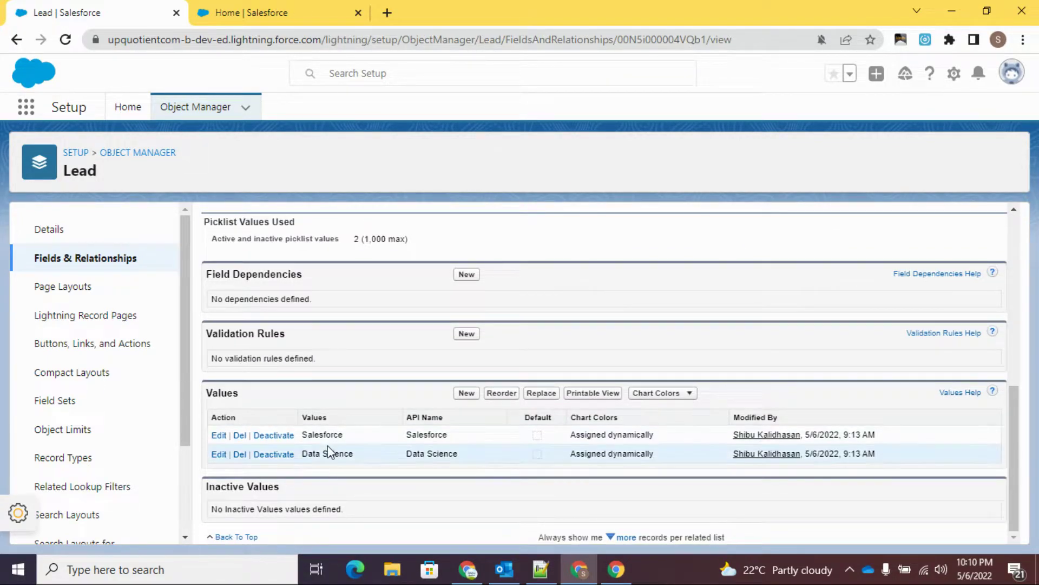
# - Check the Auto Response Rules item in the Notepad++ notes, then open Lead Auto-Response Rules in Salesforce Setup
pyautogui.hotkey('alt', 'Tab')
pyautogui.click(227, 351)
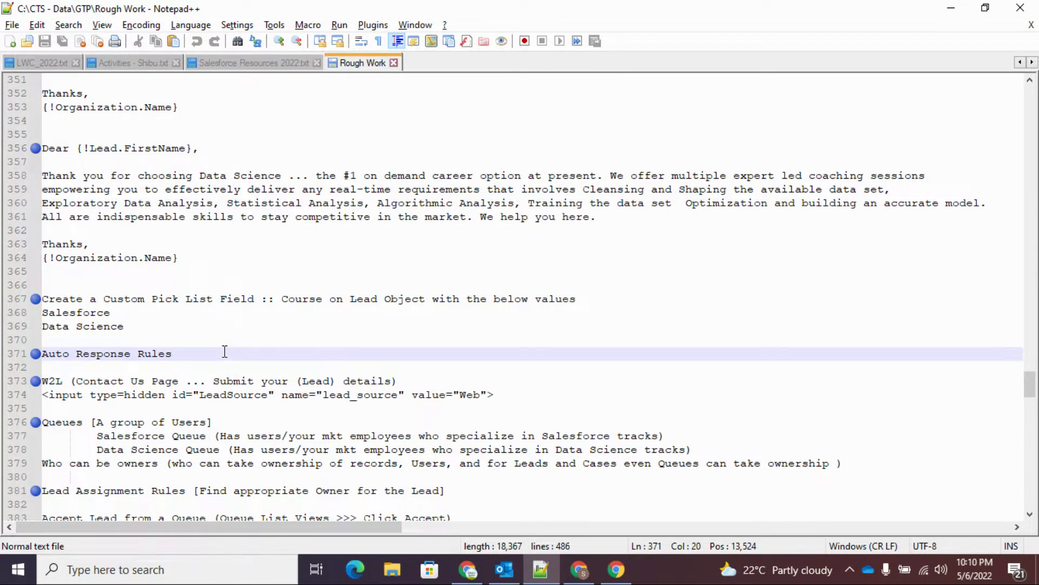
pyautogui.scroll(-2, 193, 341)
pyautogui.moveTo(182, 271); pyautogui.dragTo(42, 272)
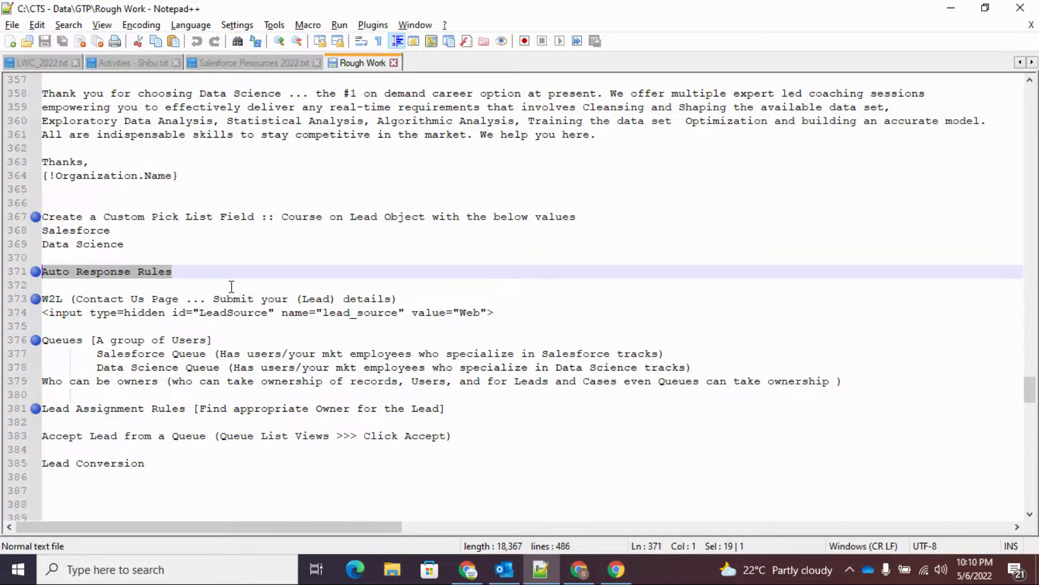
pyautogui.hotkey('alt', 'Tab')
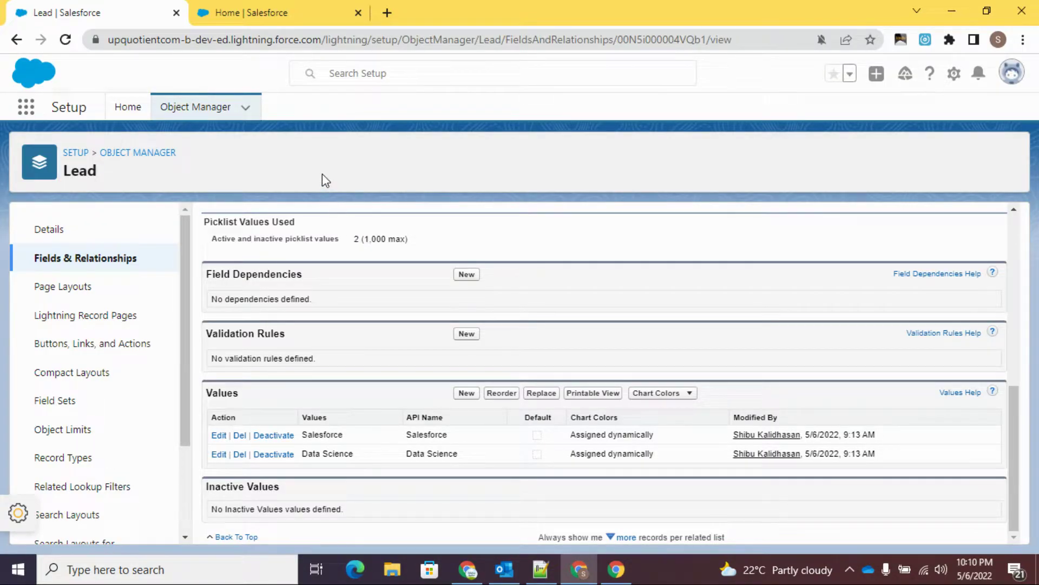
pyautogui.click(74, 156)
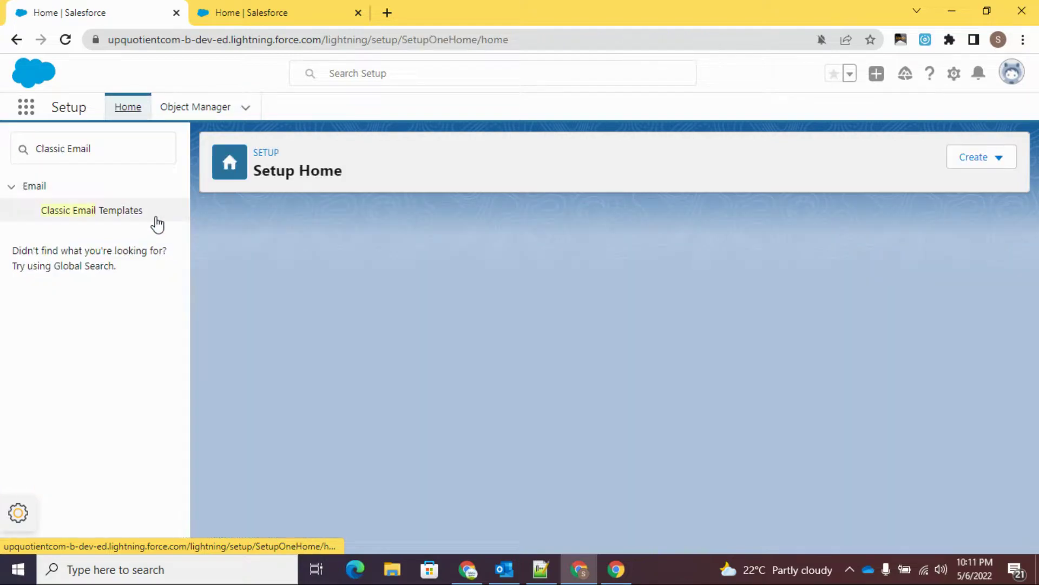
pyautogui.moveTo(108, 149); pyautogui.dragTo(2, 143)
pyautogui.write('Le')
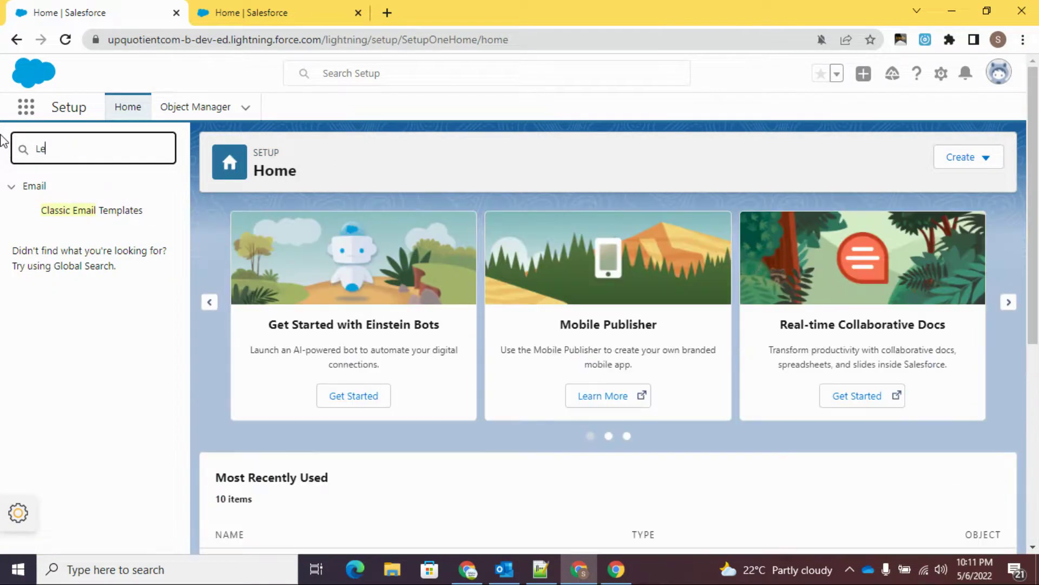
pyautogui.write('ad Auto')
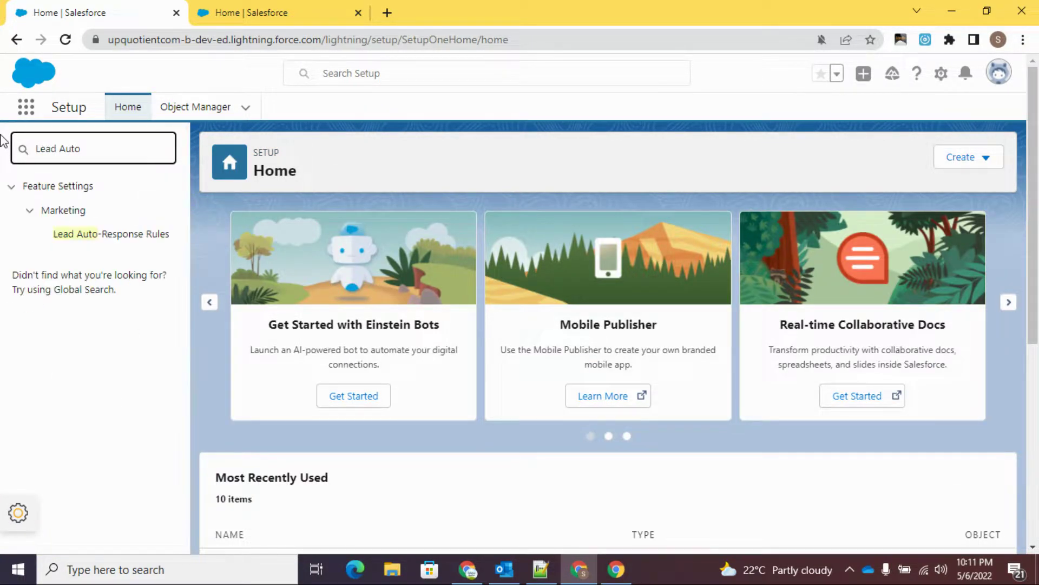
pyautogui.click(73, 236)
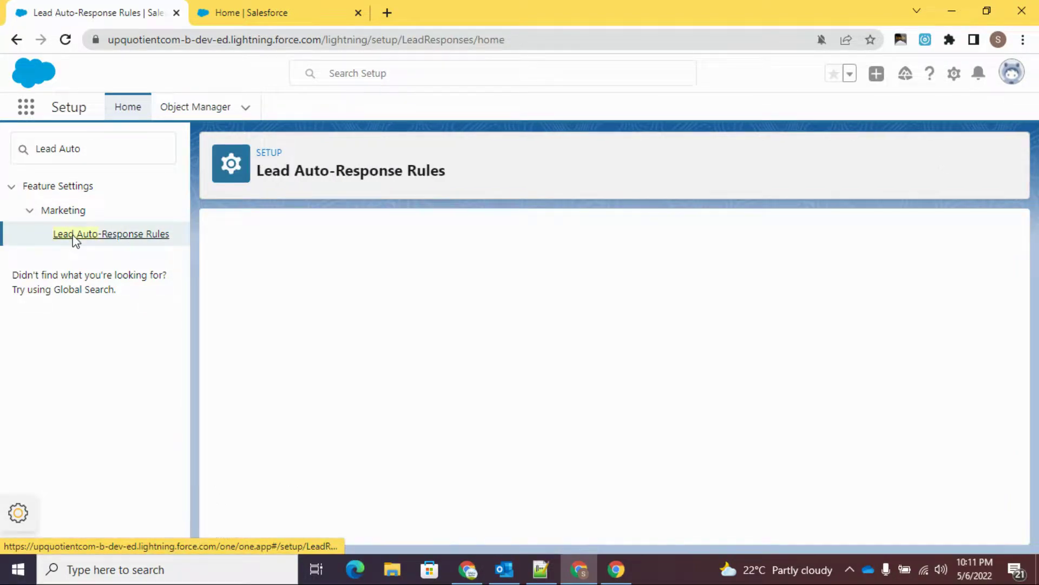
# - Create an active Web-to-Lead auto-response rule named "upquotient auto response rule" and save it
pyautogui.click(476, 290)
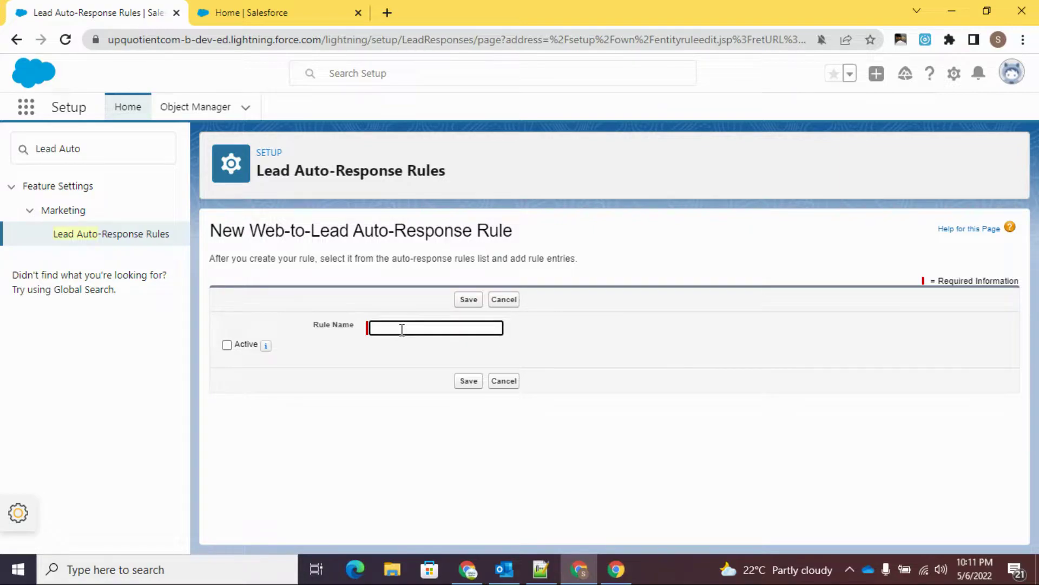
pyautogui.write('Upquotient')
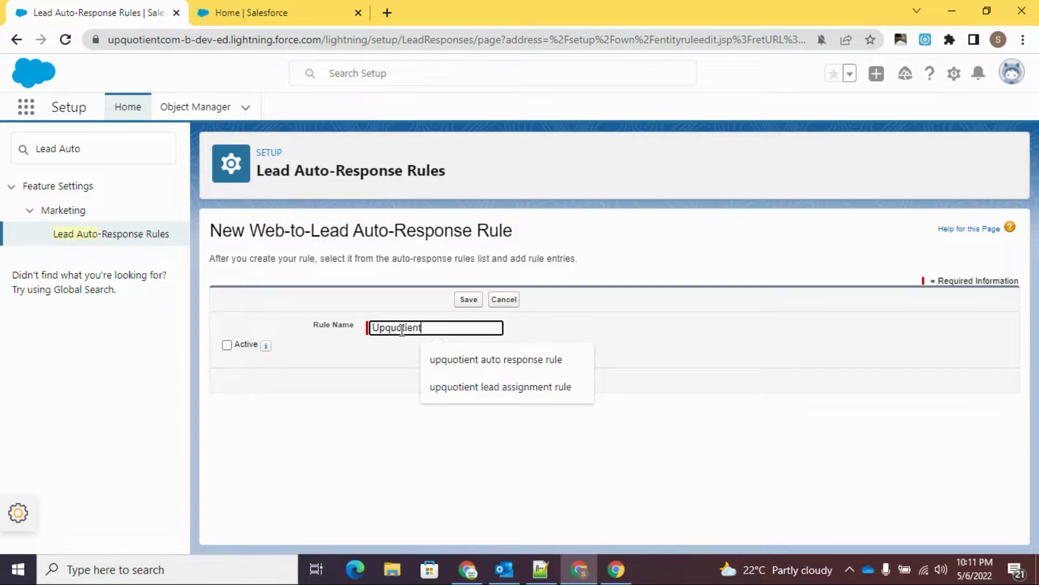
pyautogui.click(453, 360)
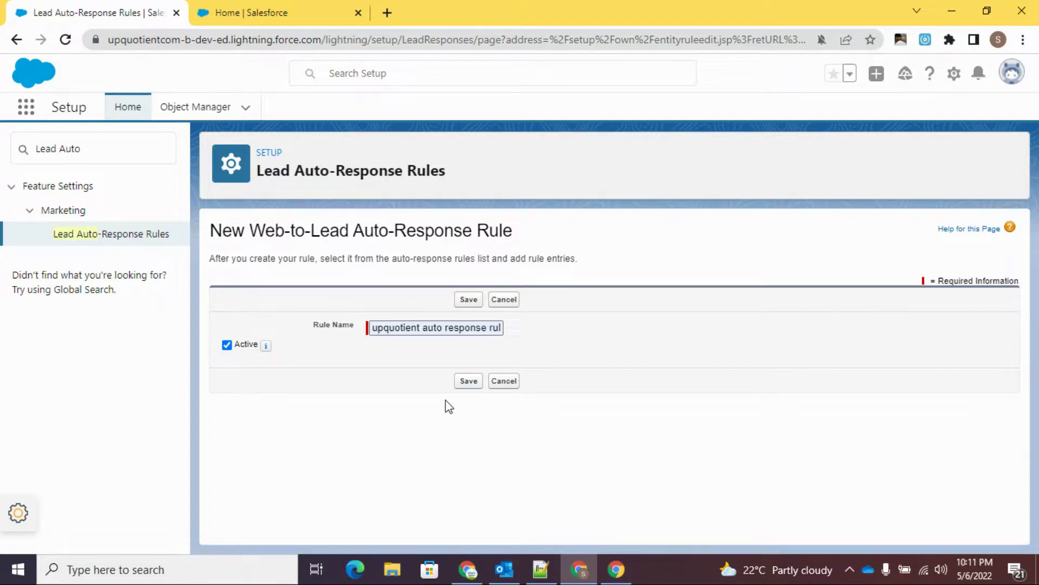
pyautogui.press('Return')
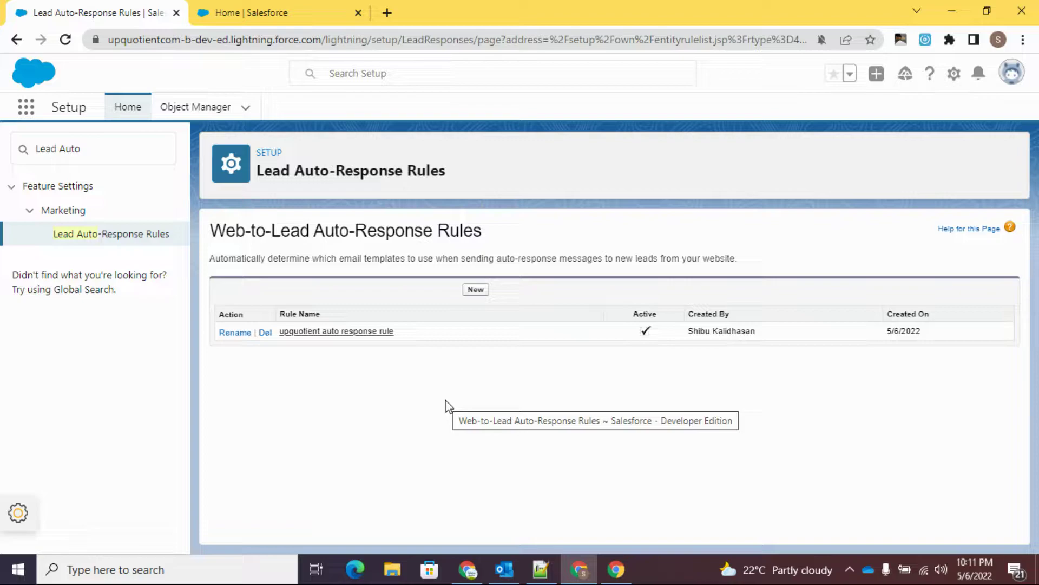
# - Open the upquotient auto response rule and start a new rule entry with sort order 1
pyautogui.click(343, 333)
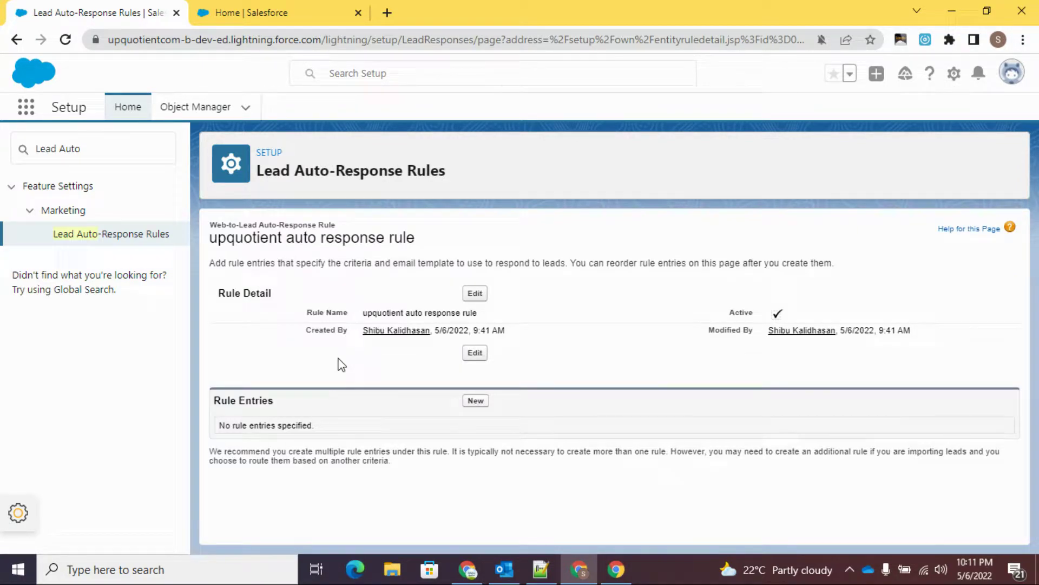
pyautogui.click(480, 406)
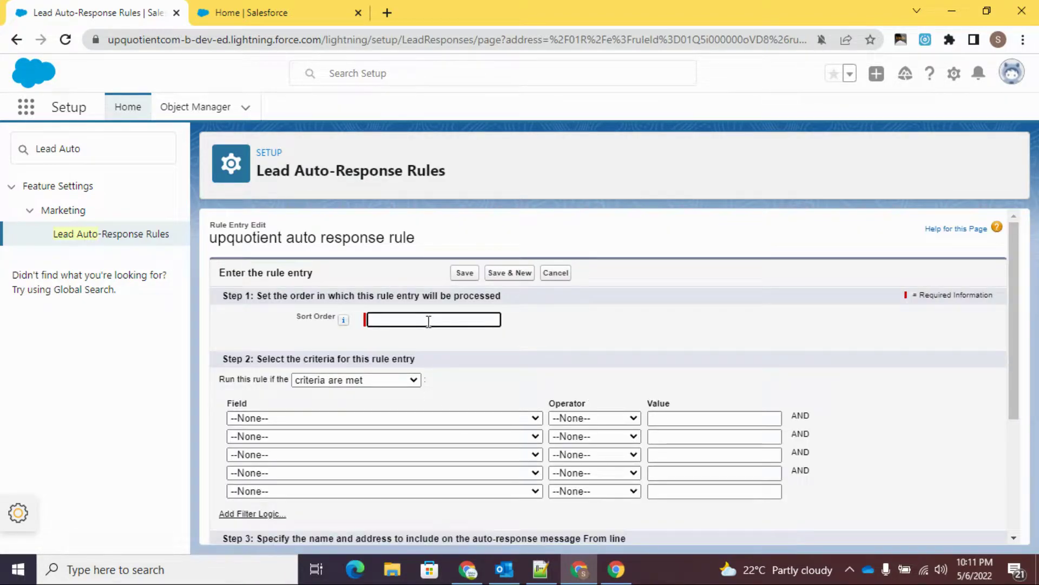
pyautogui.write('1')
pyautogui.click(474, 371)
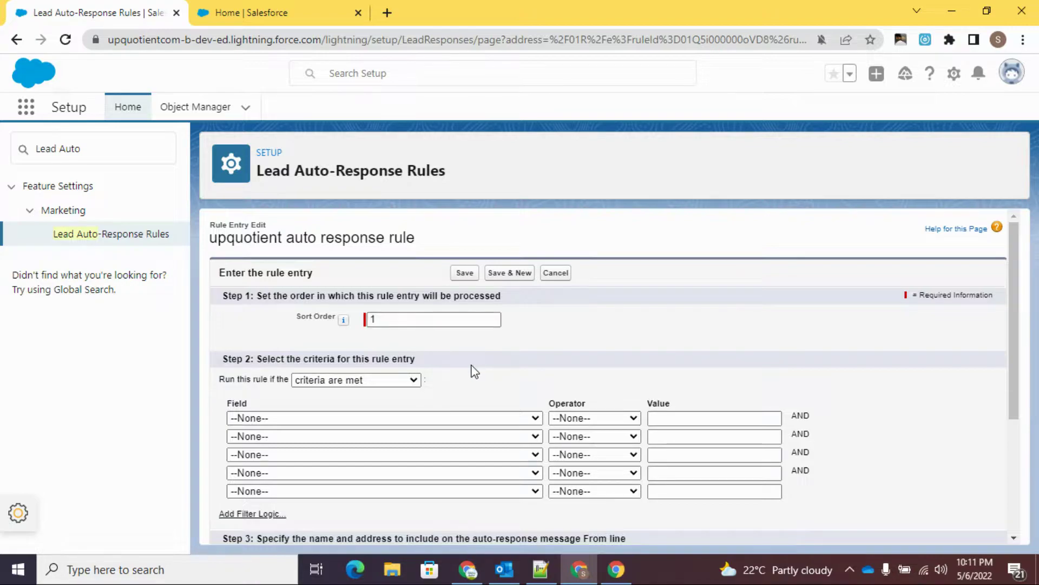
# - Set the rule entry's criteria to Lead: Course equals Salesforce, choosing the value from the picklist lookup
pyautogui.click(292, 418)
pyautogui.scroll(-1, 296, 216)
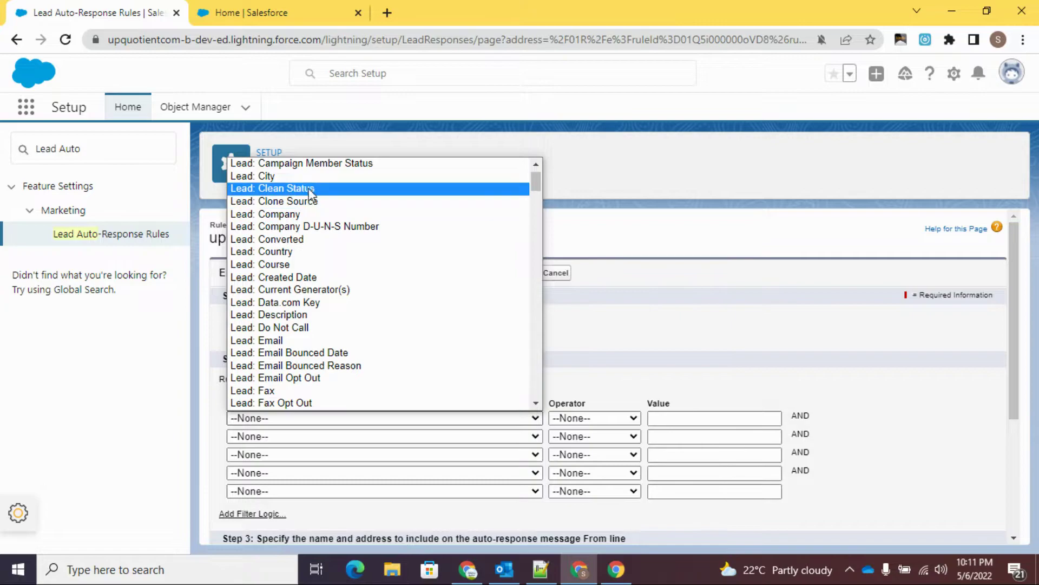
pyautogui.click(278, 266)
pyautogui.click(583, 420)
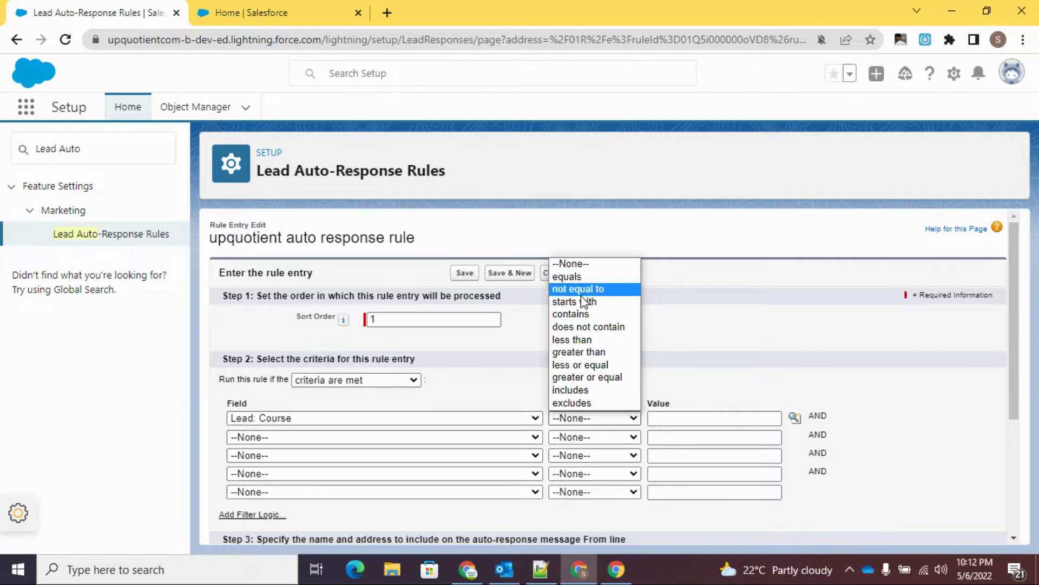
pyautogui.click(584, 279)
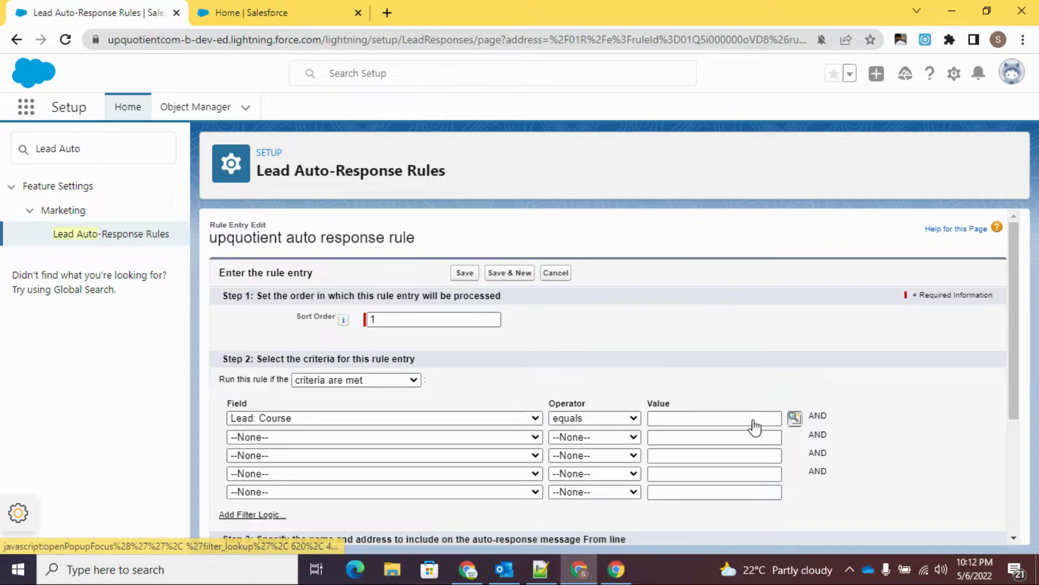
pyautogui.click(795, 417)
pyautogui.click(26, 149)
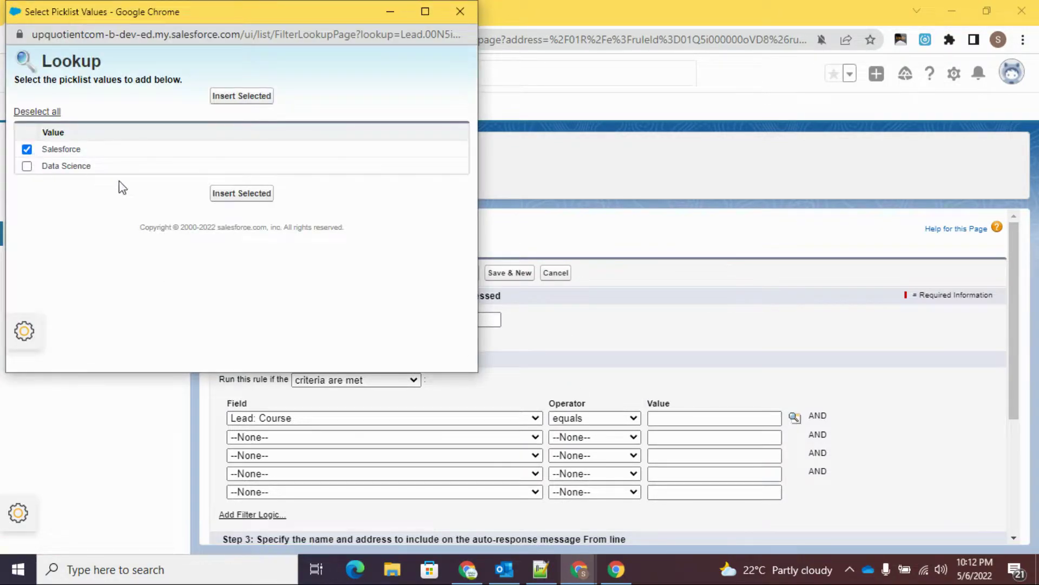
pyautogui.click(227, 197)
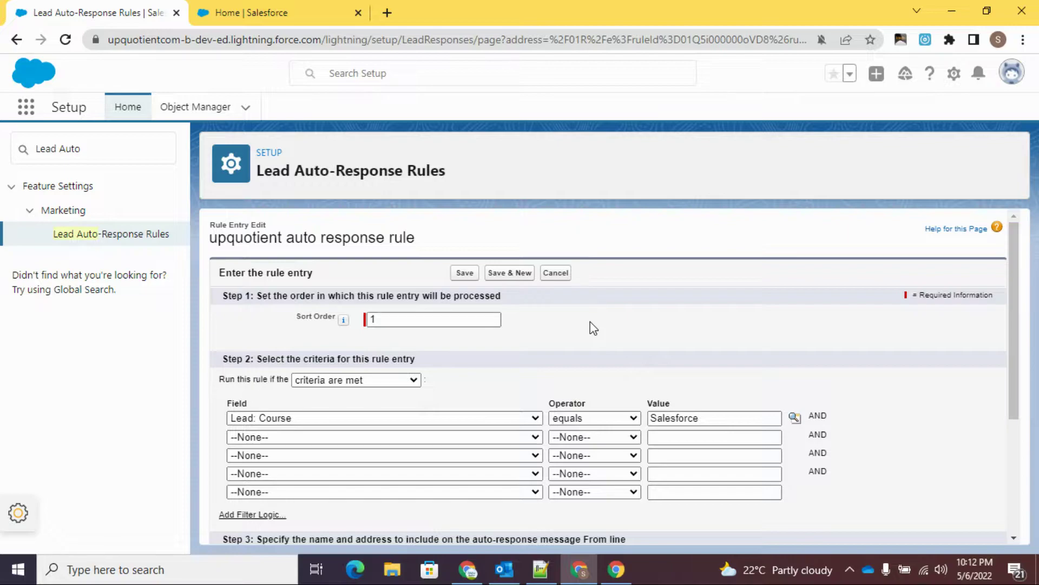
# - Set the Salesforce entry's sender name to Upquotient Marketing and fill in the sender's email address
pyautogui.scroll(-4, 590, 322)
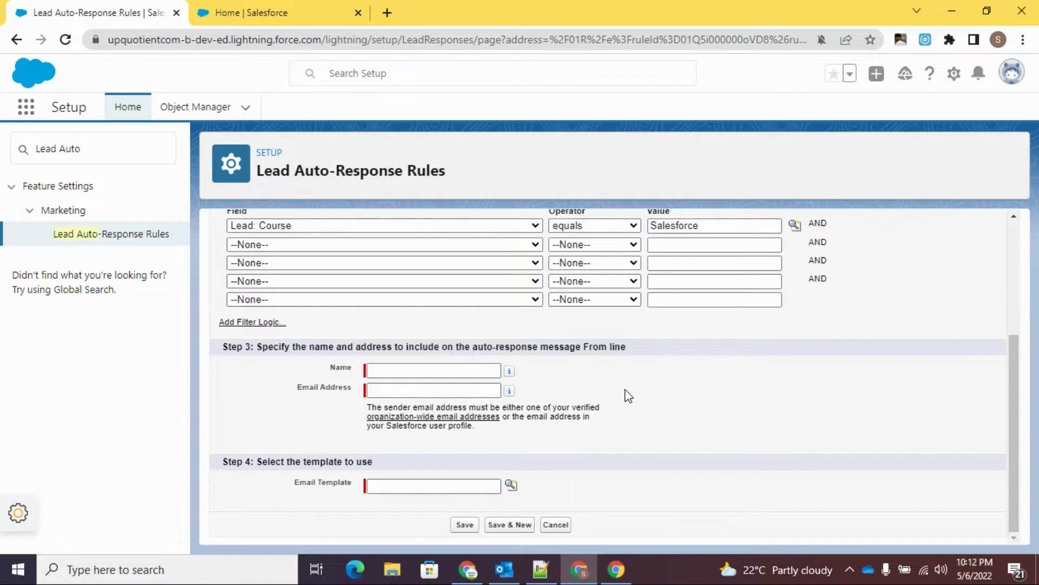
pyautogui.click(447, 370)
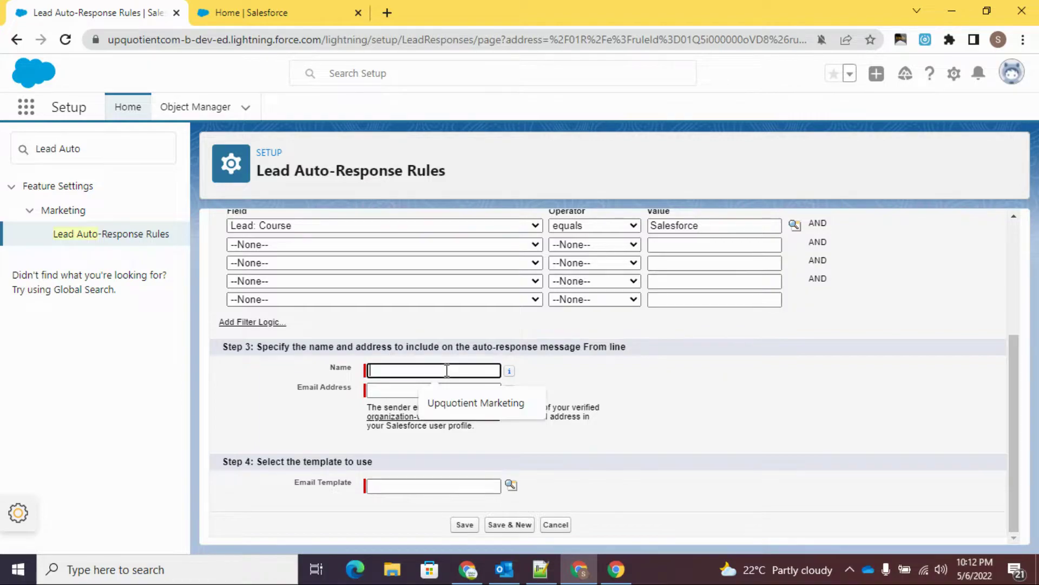
pyautogui.click(457, 400)
pyautogui.click(688, 398)
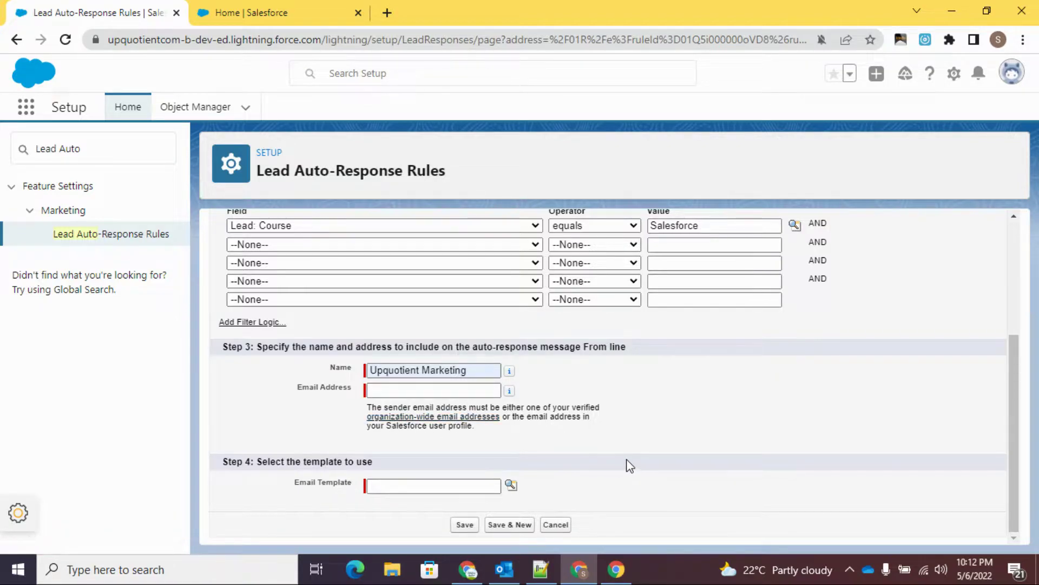
pyautogui.click(441, 390)
pyautogui.click(466, 422)
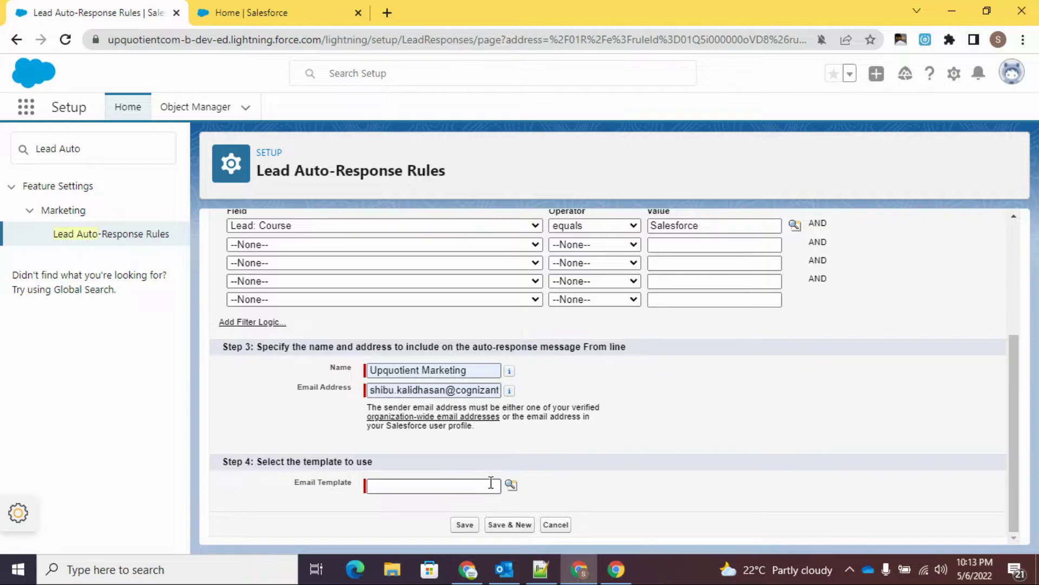
# - Assign the Lead - Auto Response - Salesforce email template to the entry and save it
pyautogui.click(510, 485)
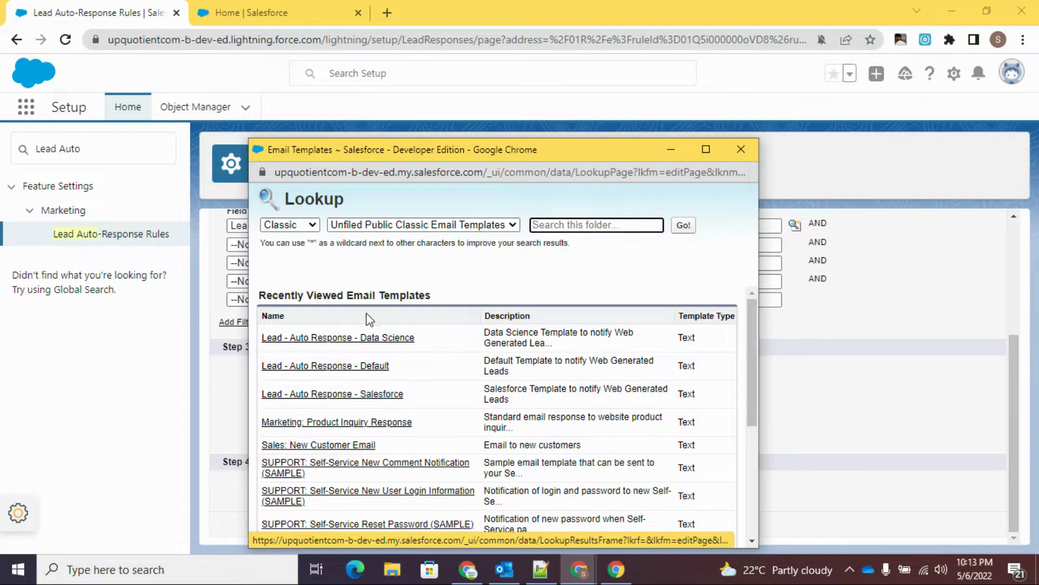
pyautogui.click(366, 398)
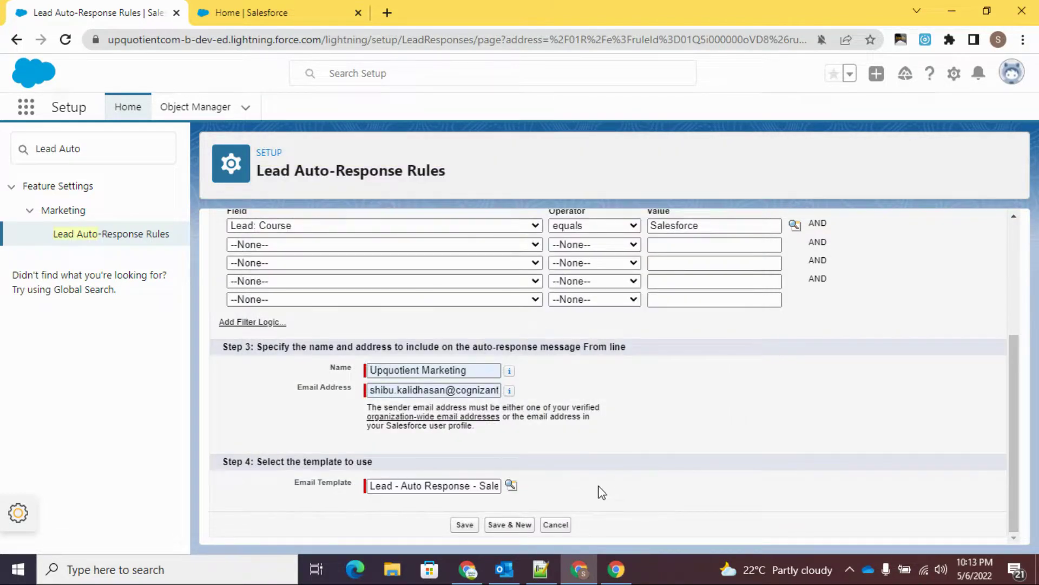
pyautogui.click(463, 525)
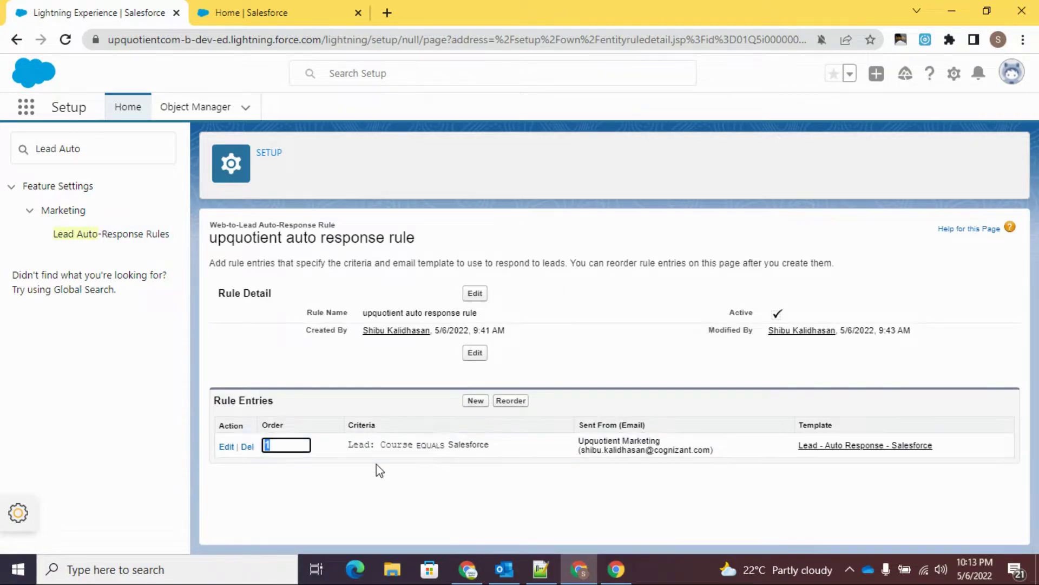
# - Start a second rule entry with sort order 2 and the criteria Lead: Course equals Data Science
pyautogui.click(476, 402)
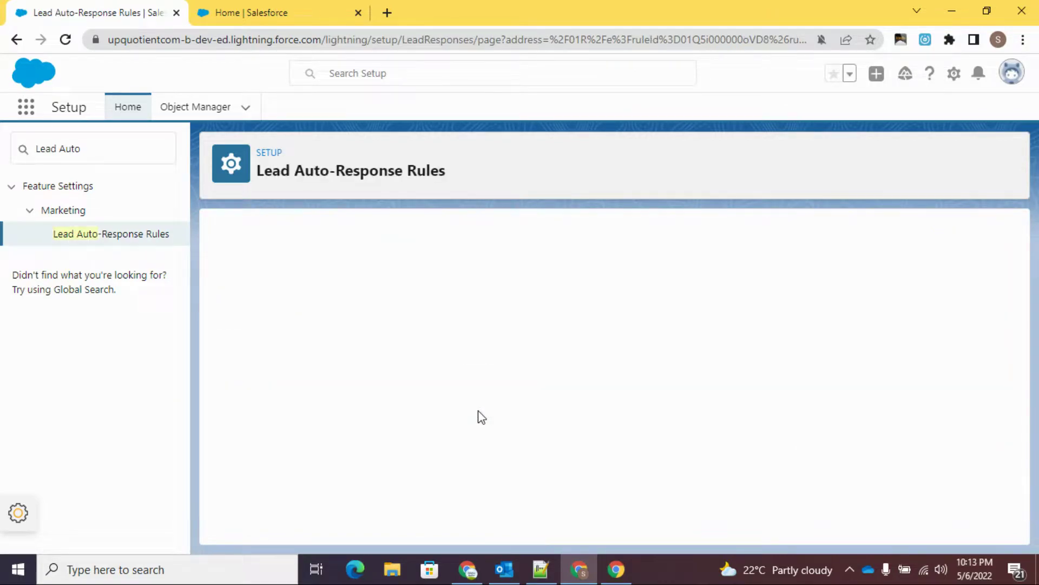
pyautogui.click(429, 319)
pyautogui.write('2')
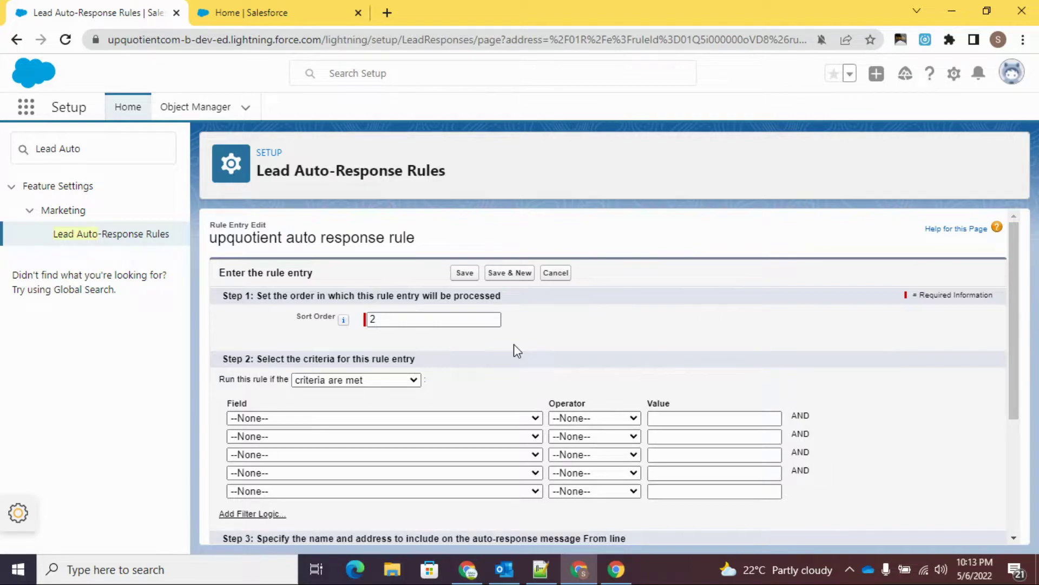
pyautogui.click(385, 419)
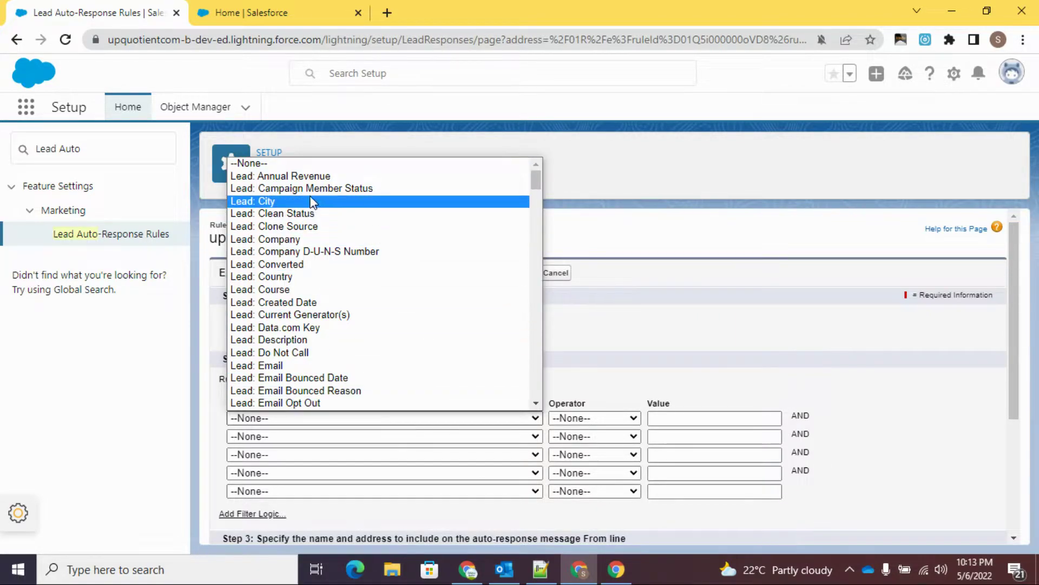
pyautogui.click(287, 288)
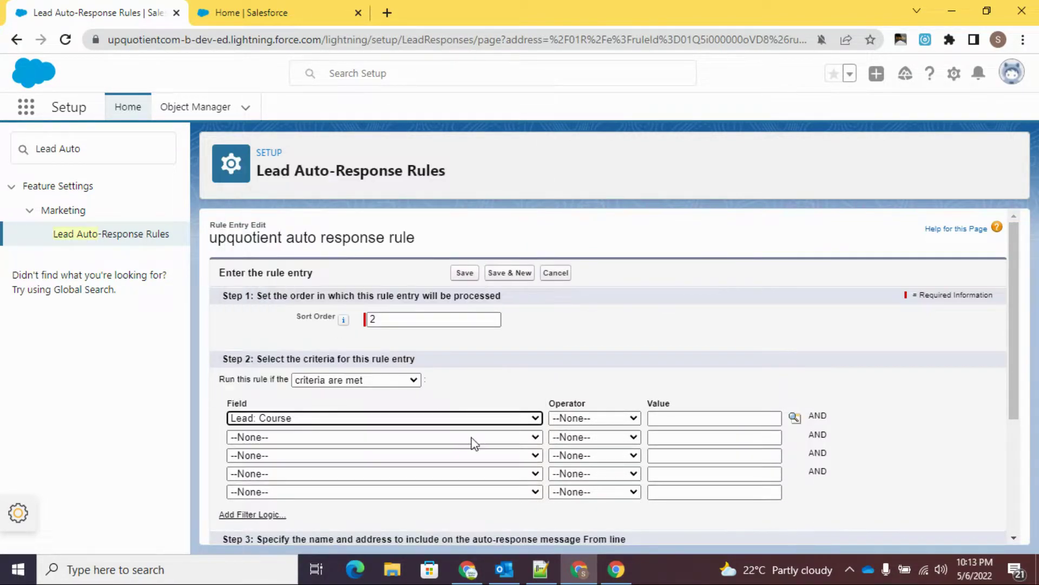
pyautogui.click(602, 417)
pyautogui.click(606, 278)
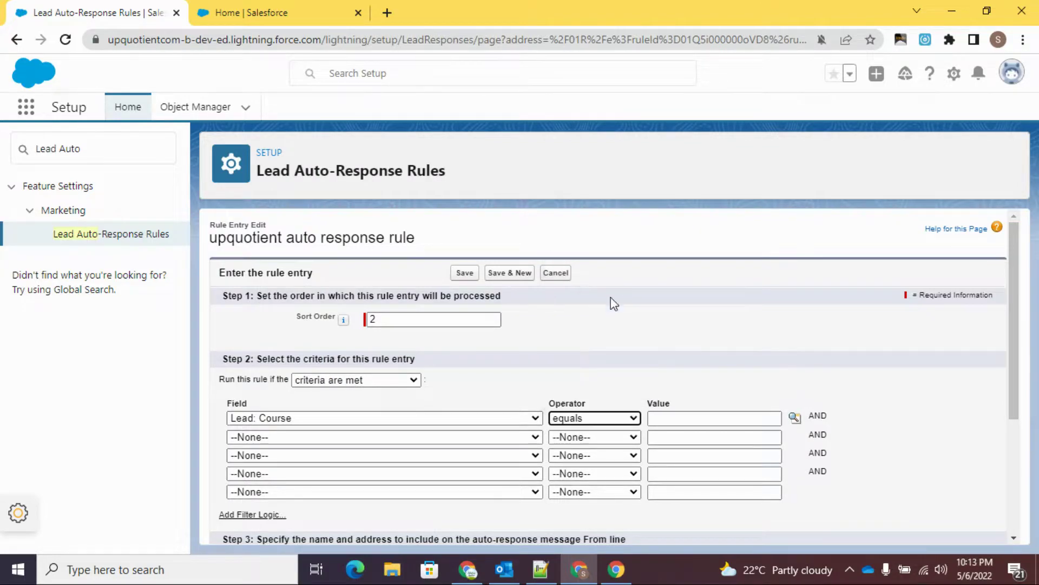
pyautogui.click(794, 417)
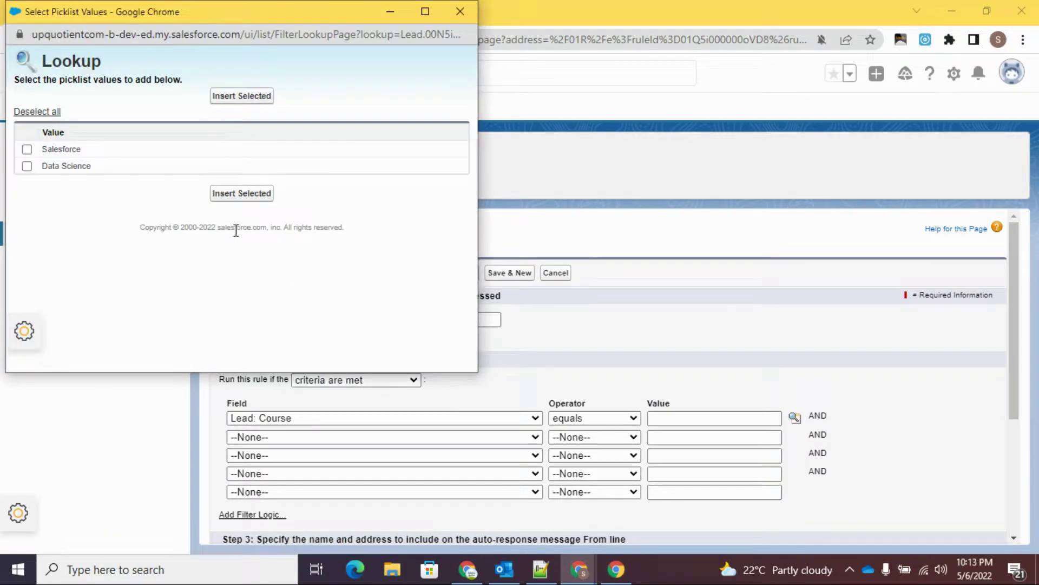
pyautogui.click(242, 194)
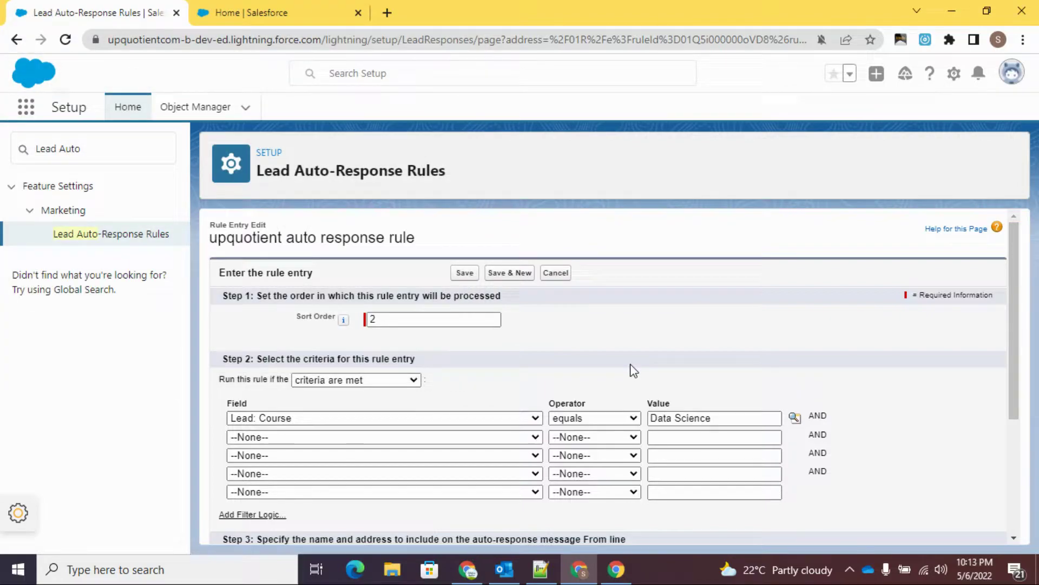
# - Set the Data Science entry's sender name to Upquotient Marketing and fill in the sender's email address
pyautogui.scroll(-3, 628, 370)
pyautogui.click(427, 371)
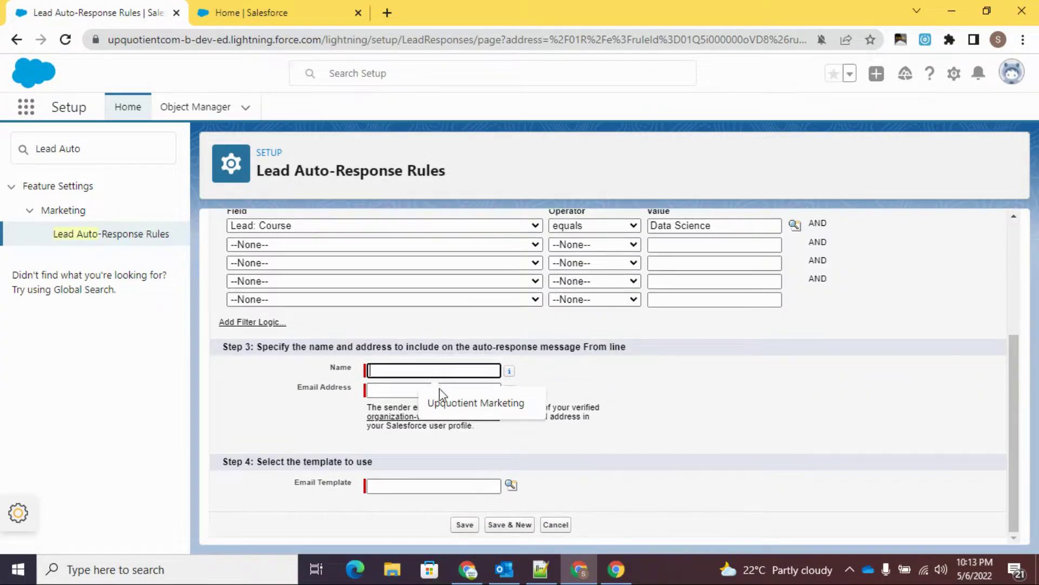
pyautogui.click(443, 399)
pyautogui.click(437, 390)
pyautogui.click(454, 425)
pyautogui.click(459, 486)
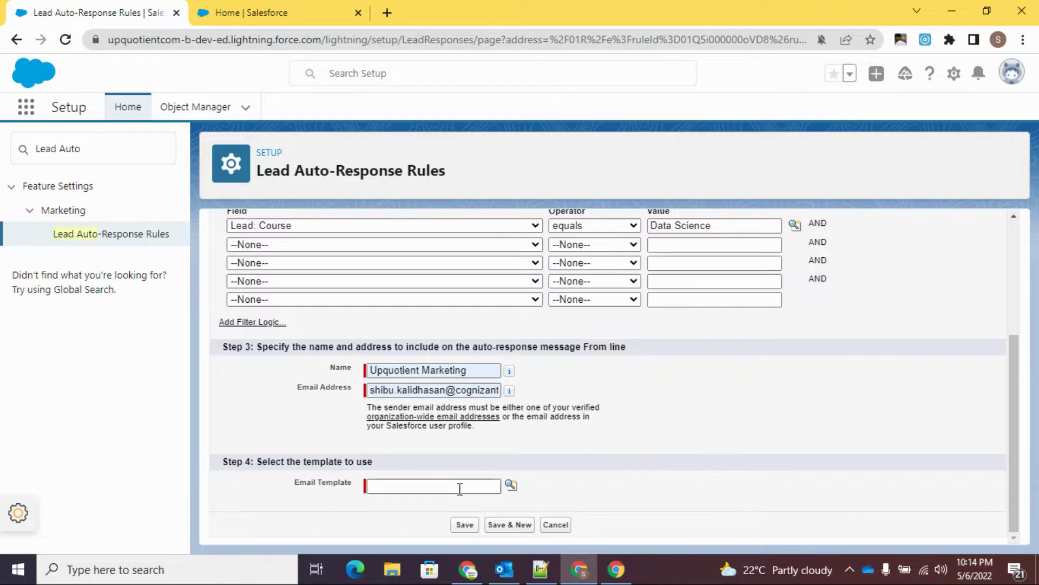
# - Assign the Lead - Auto Response - Data Science email template to the second entry and save it
pyautogui.click(511, 485)
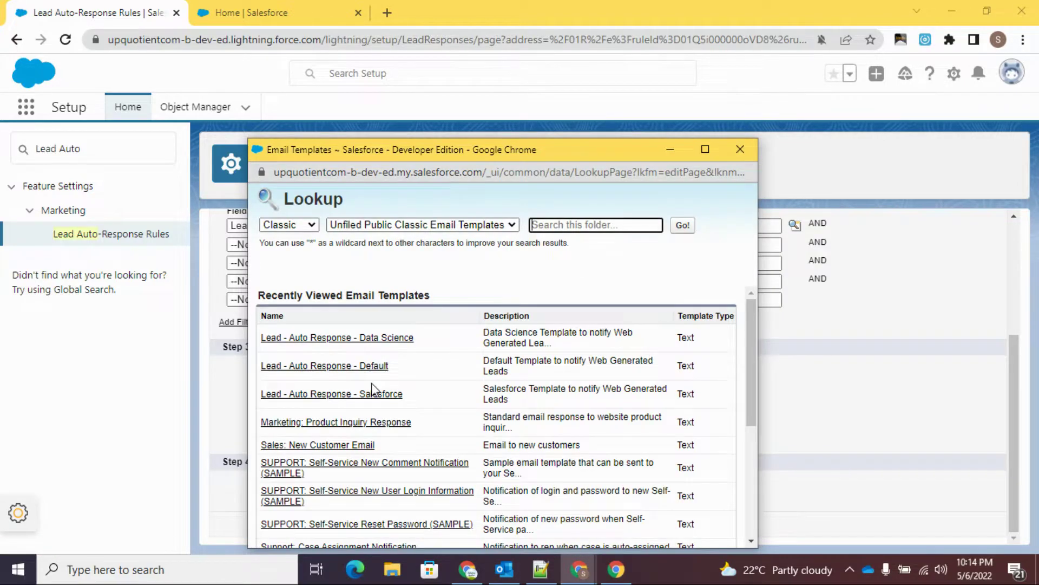
pyautogui.click(353, 340)
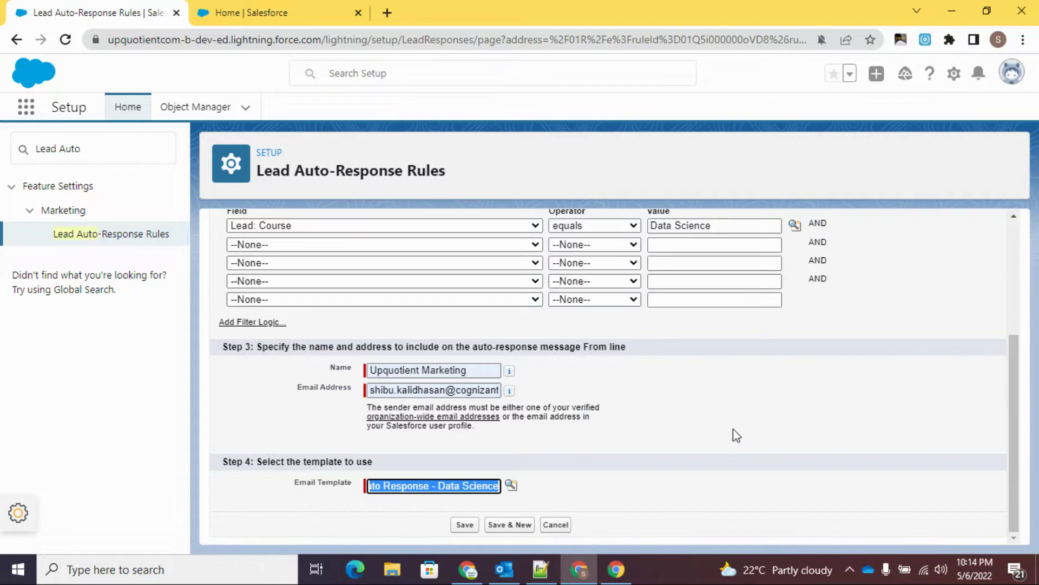
pyautogui.click(464, 525)
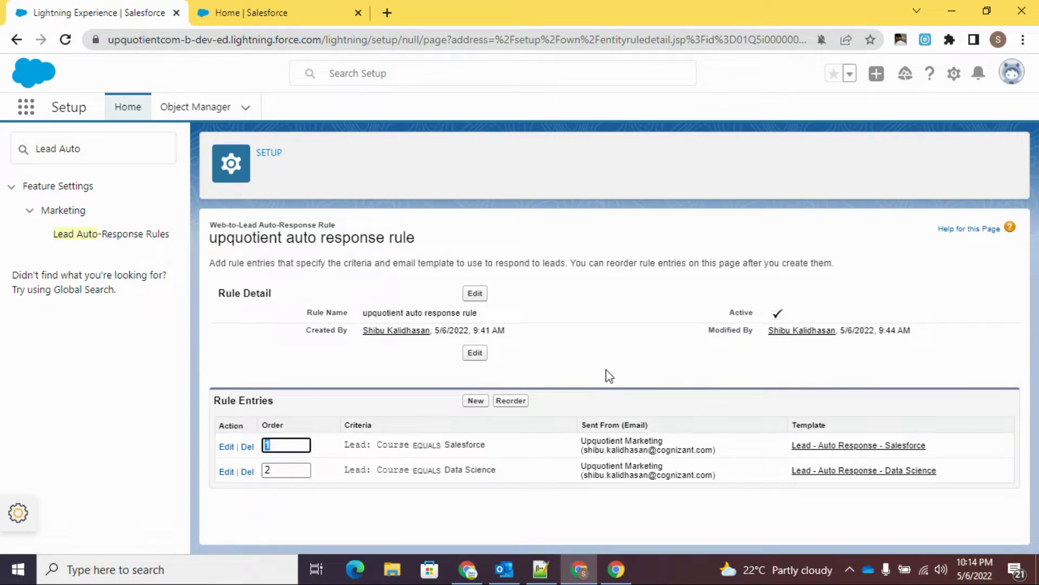
pyautogui.click(476, 402)
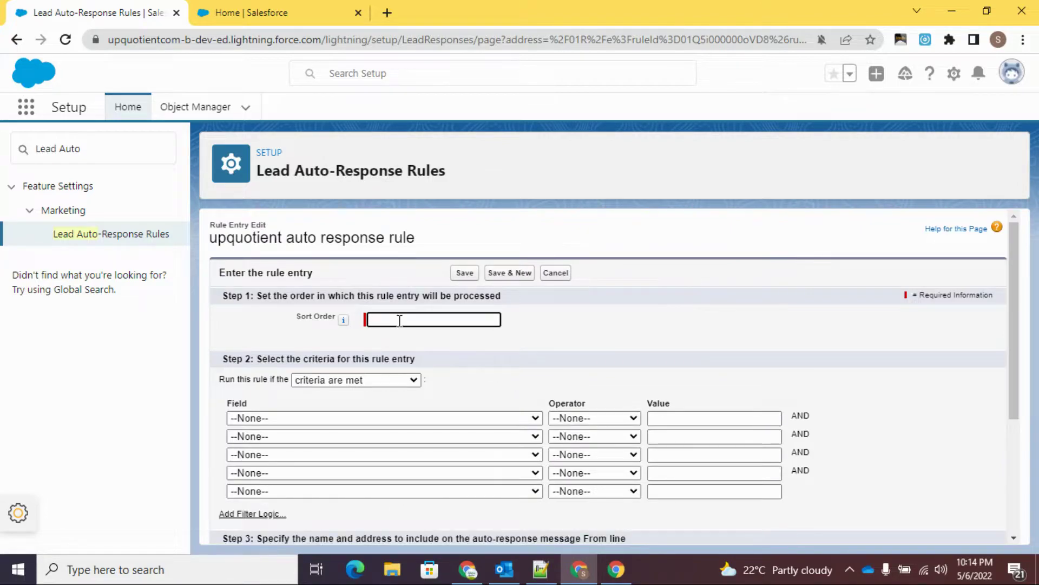
pyautogui.write('3')
pyautogui.click(489, 366)
pyautogui.scroll(-1, 489, 366)
pyautogui.scroll(-2, 494, 379)
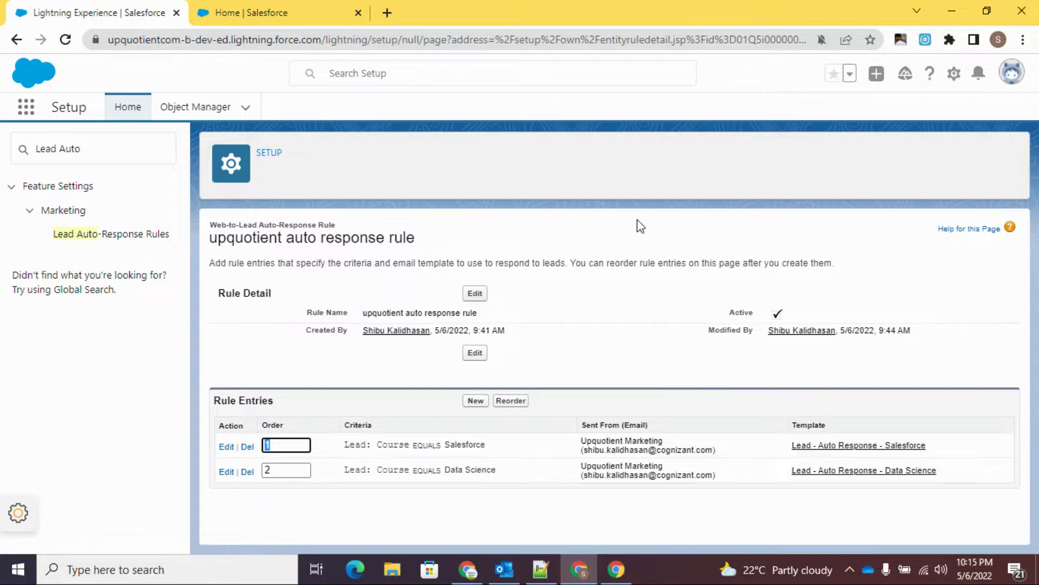
# - Check the W2L item in the Notepad++ notes, then find and open Web-to-Lead in Salesforce Setup
pyautogui.hotkey('alt', 'Tab')
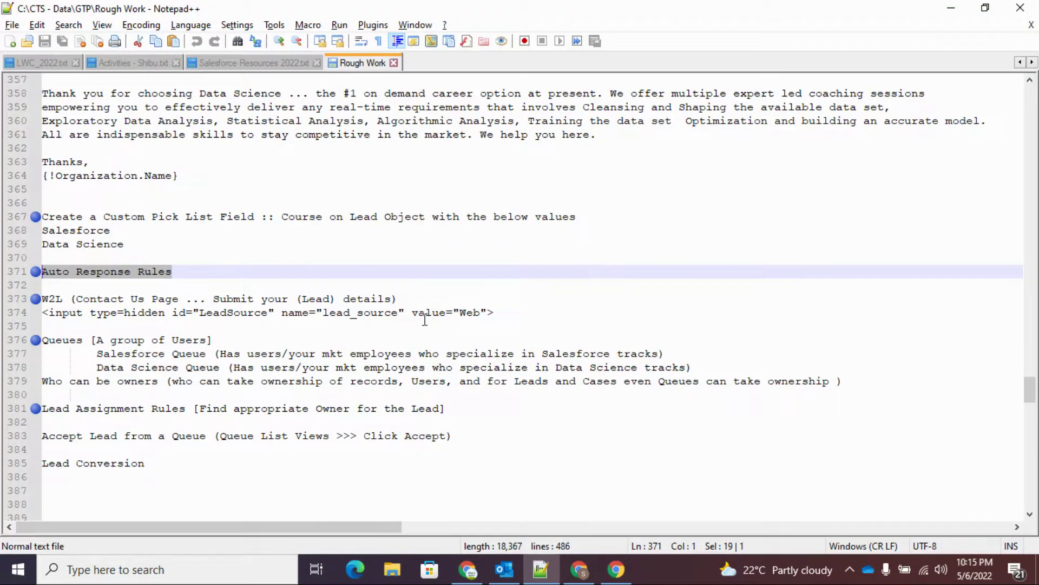
pyautogui.click(93, 287)
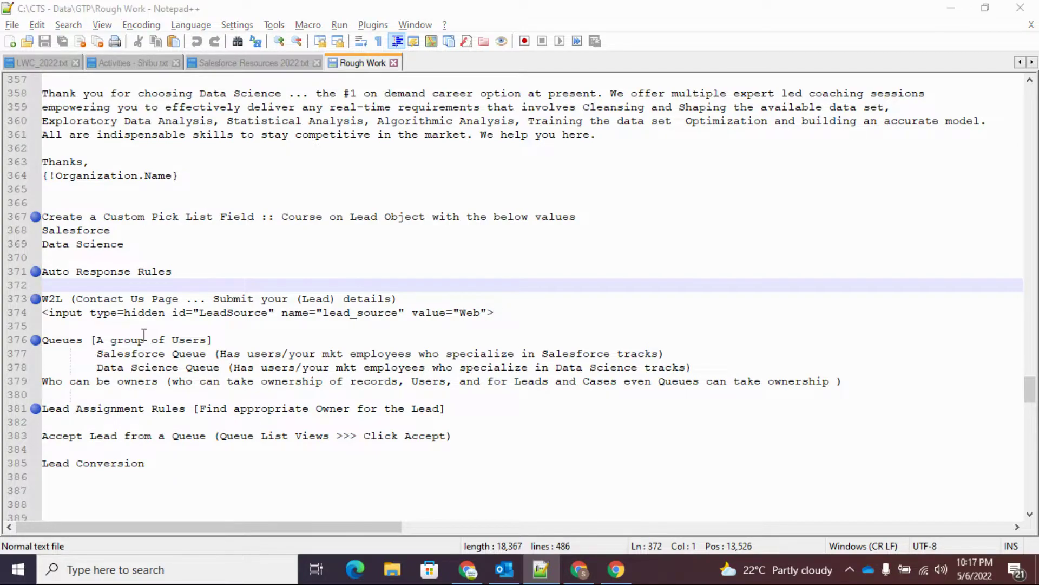
pyautogui.hotkey('alt', 'Tab')
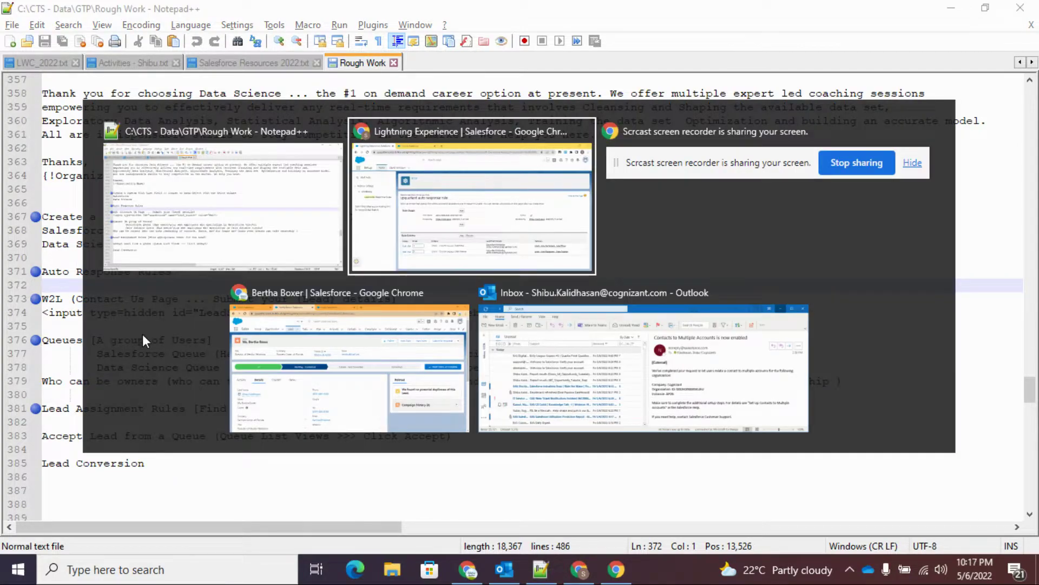
pyautogui.moveTo(109, 154); pyautogui.dragTo(23, 163)
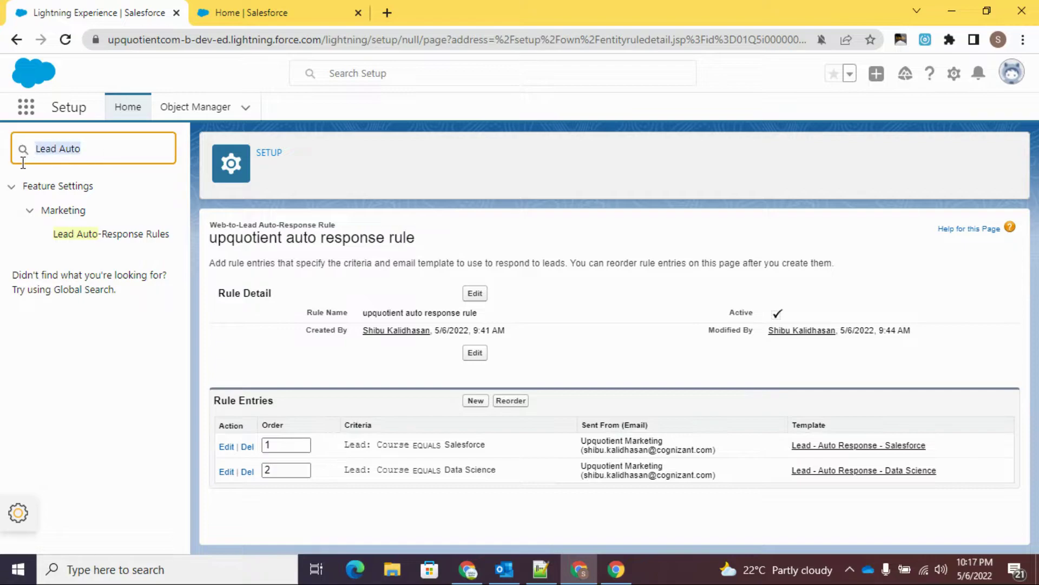
pyautogui.press('BackSpace')
pyautogui.write('We')
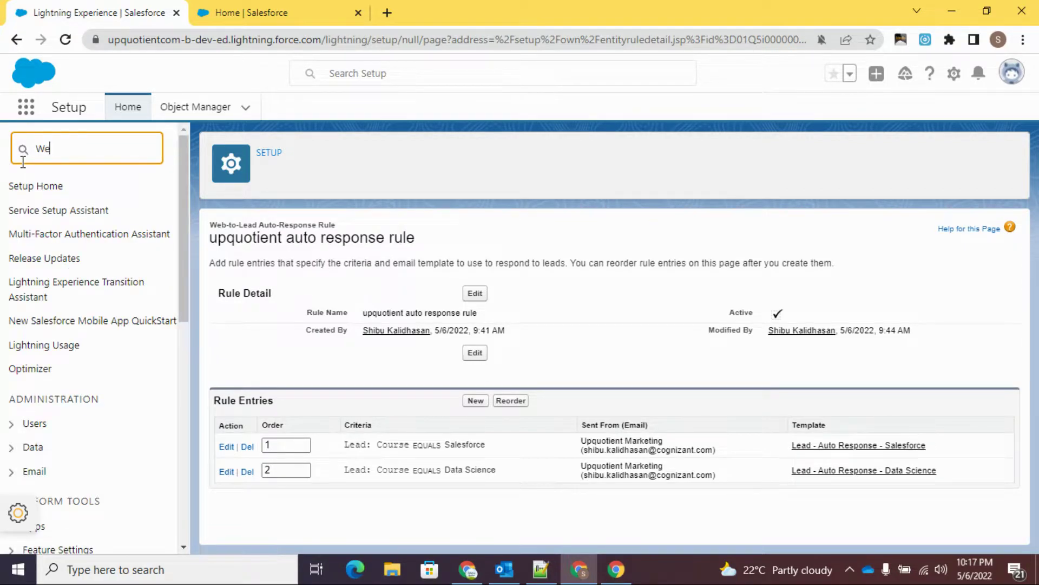
pyautogui.write('b-to')
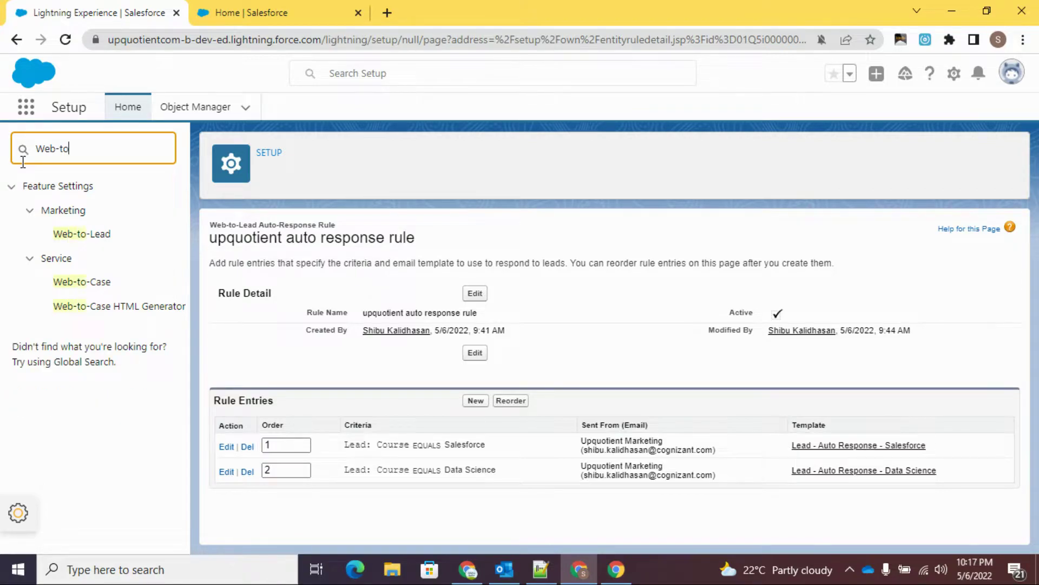
pyautogui.click(83, 233)
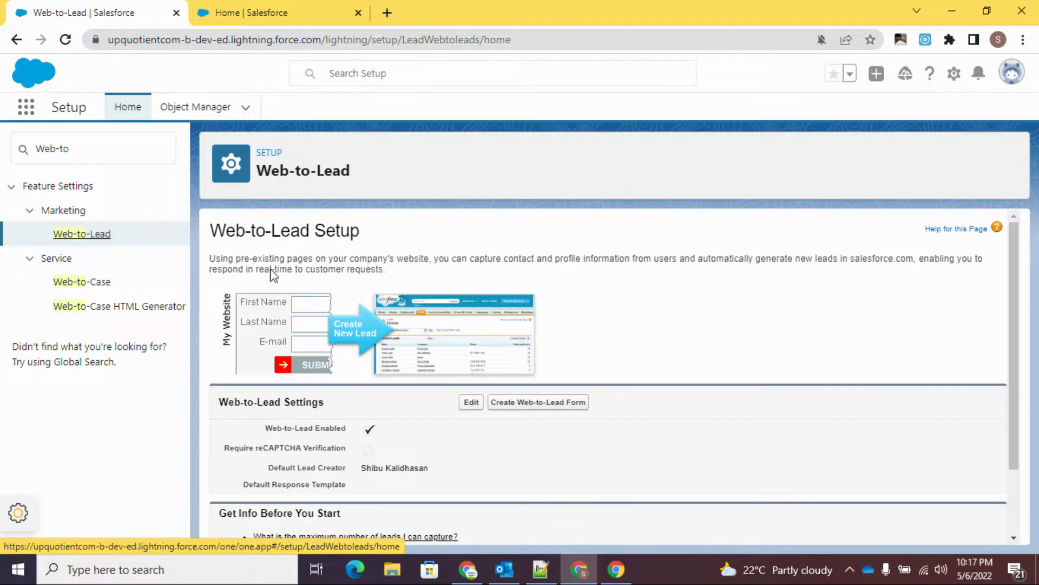
# - Open the Web-to-Lead settings for editing and examine the Default Lead Creator setting
pyautogui.scroll(-2, 290, 294)
pyautogui.click(471, 320)
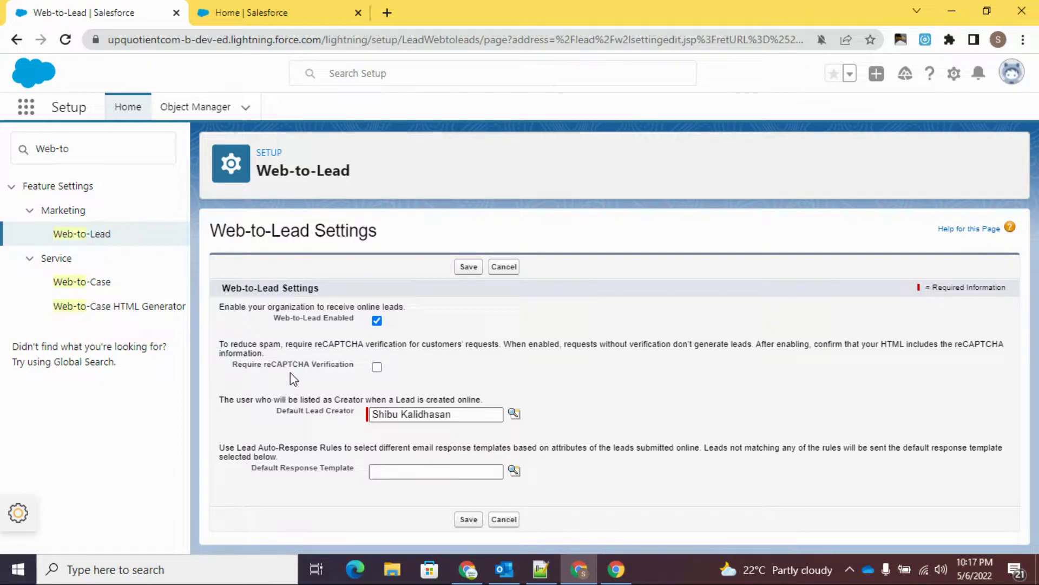
pyautogui.moveTo(277, 411); pyautogui.dragTo(350, 421)
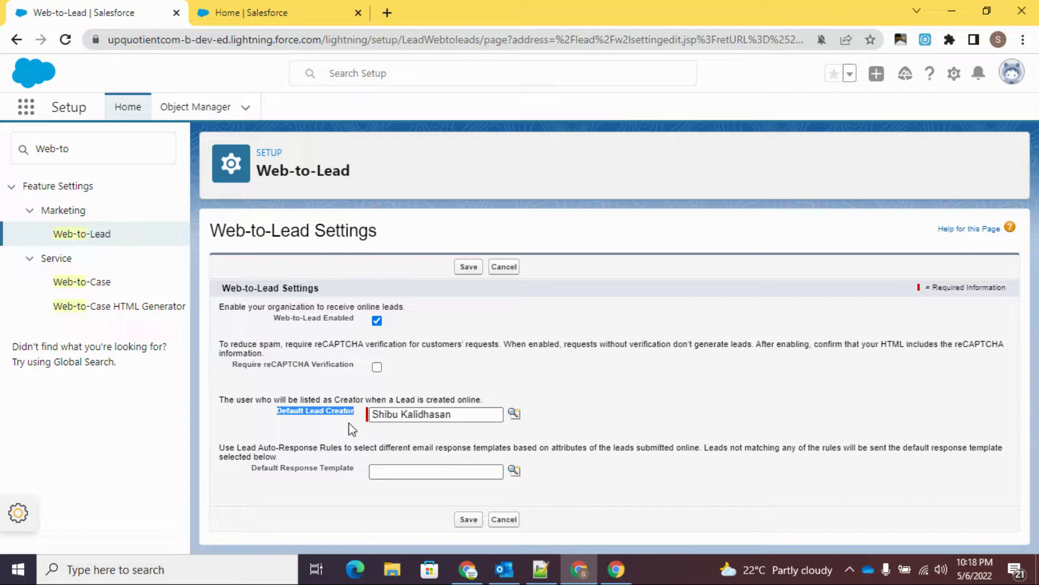
# - Set the Default Response Template to Lead - Auto Response - Default and save the Web-to-Lead settings
pyautogui.click(550, 493)
pyautogui.moveTo(255, 473); pyautogui.dragTo(353, 474)
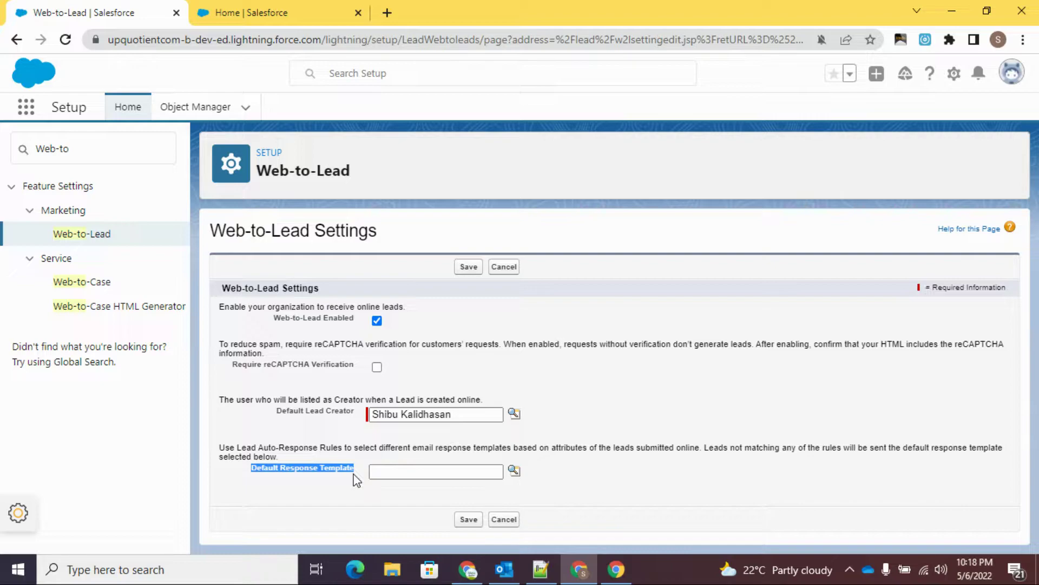
pyautogui.click(514, 470)
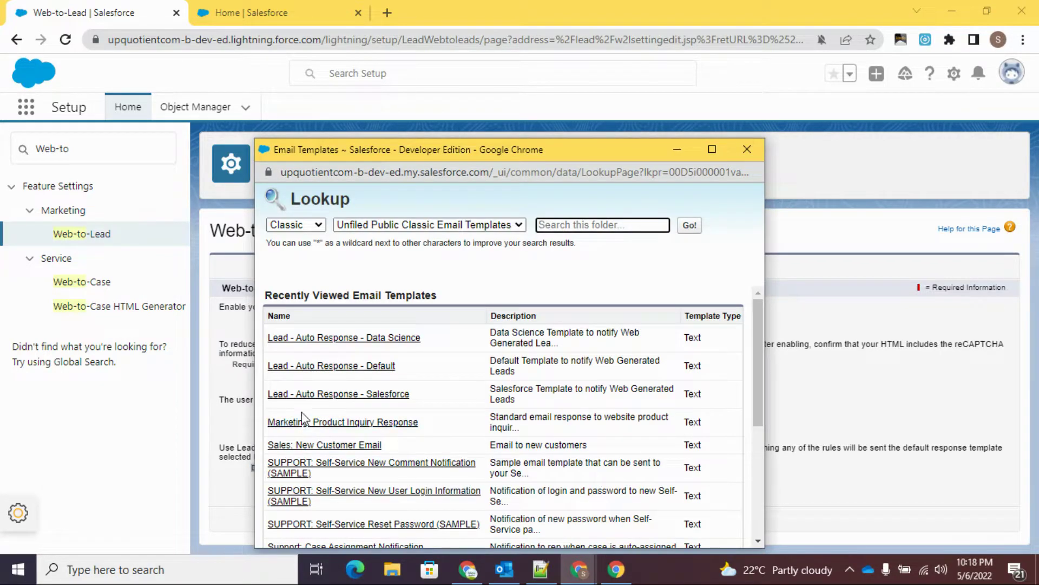
pyautogui.click(314, 367)
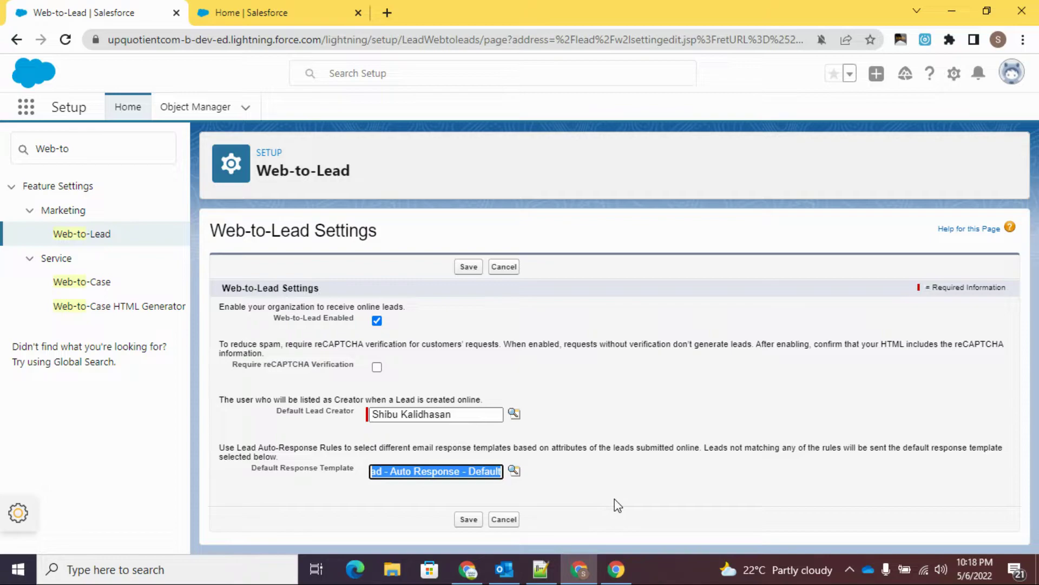
pyautogui.click(470, 520)
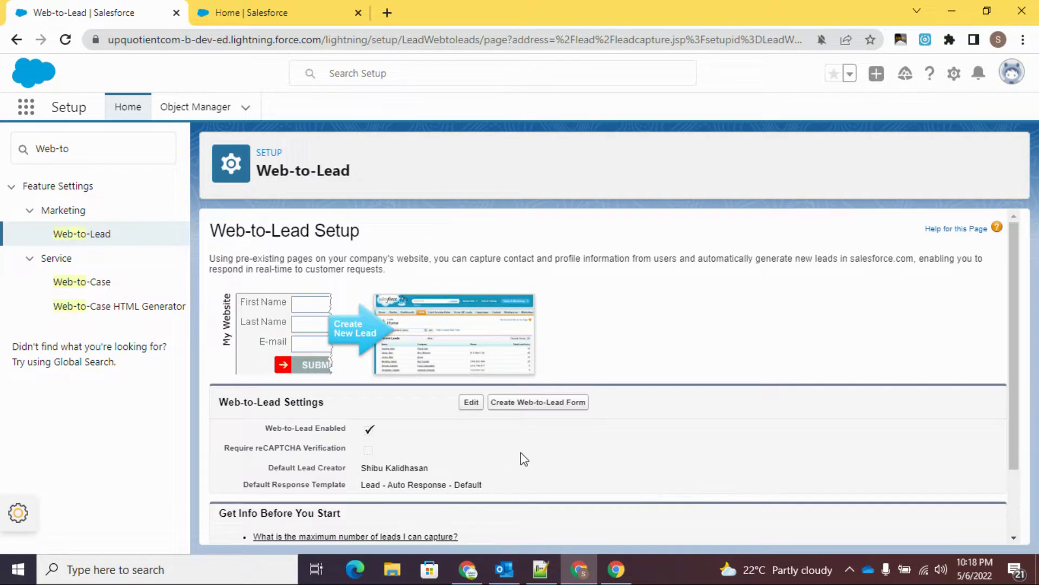
# - Start creating a Web-to-Lead form, review its selected fields and add the Course field to them
pyautogui.click(536, 405)
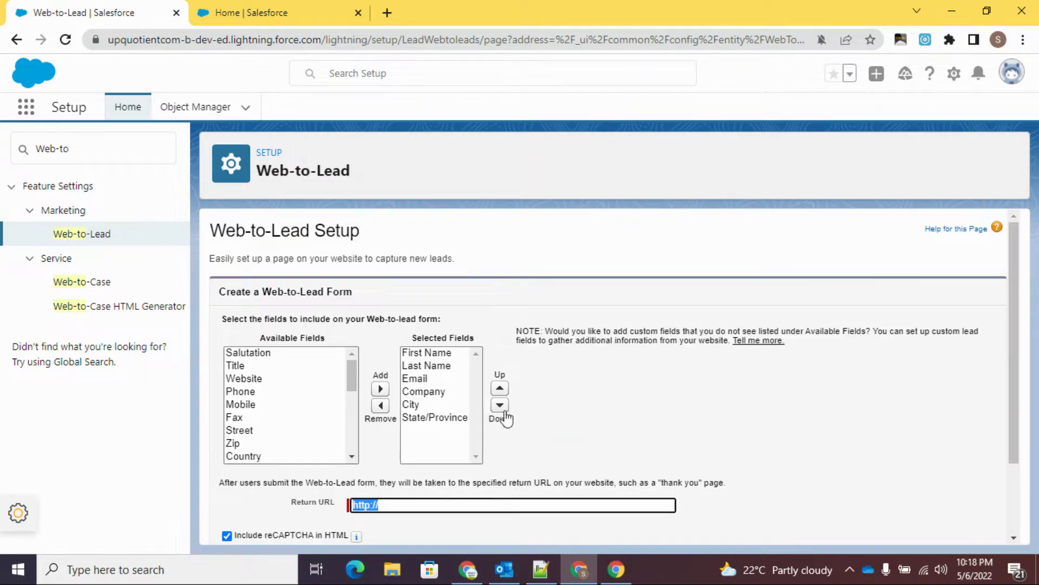
pyautogui.click(441, 366)
pyautogui.click(437, 378)
pyautogui.click(437, 390)
pyautogui.click(436, 404)
pyautogui.click(442, 418)
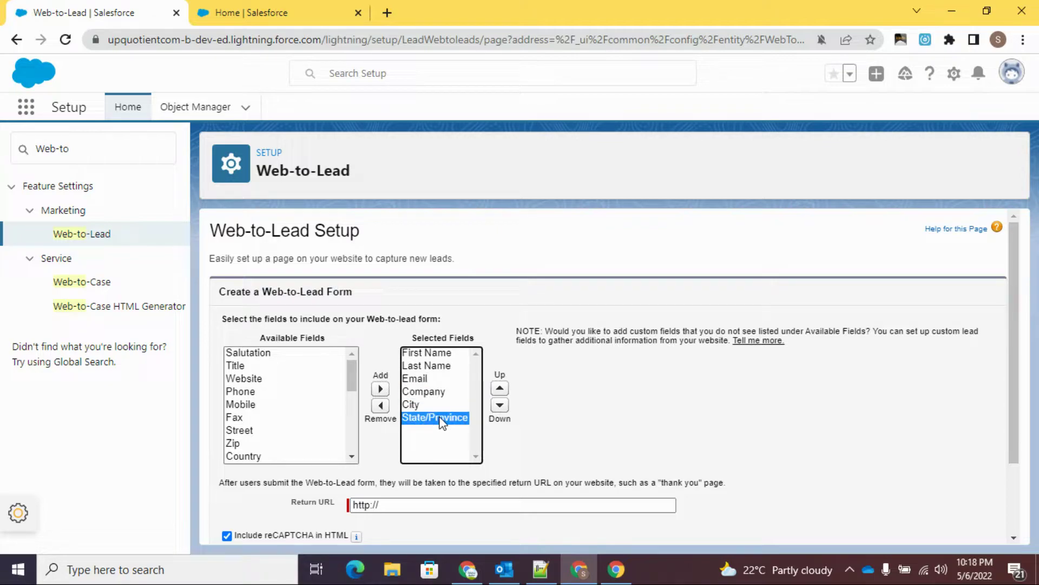
pyautogui.moveTo(351, 372); pyautogui.dragTo(351, 436)
pyautogui.click(287, 456)
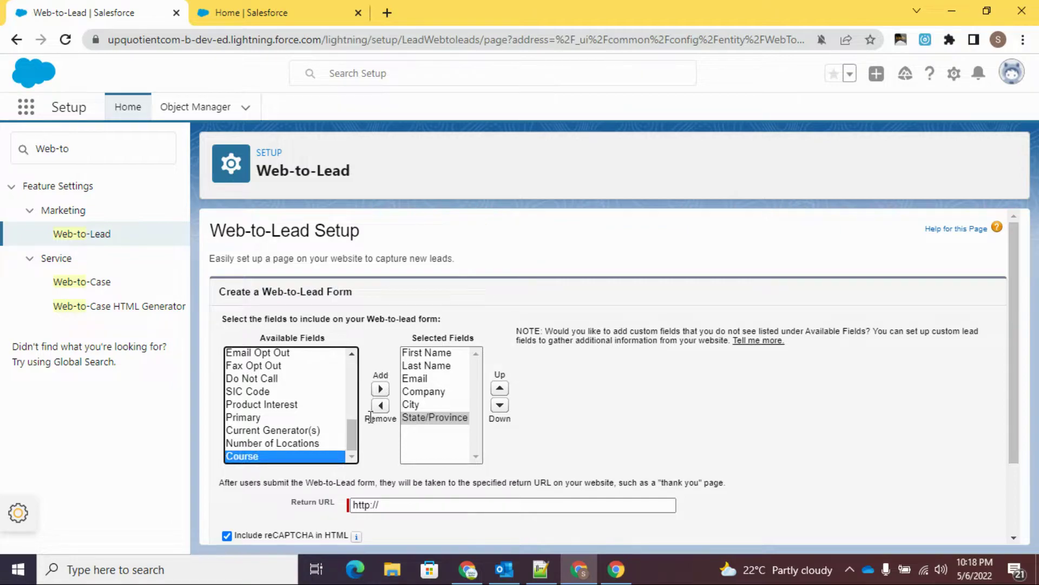
pyautogui.click(380, 389)
# - Reorder the selected form fields so that Course sits between Company and City
pyautogui.click(500, 388)
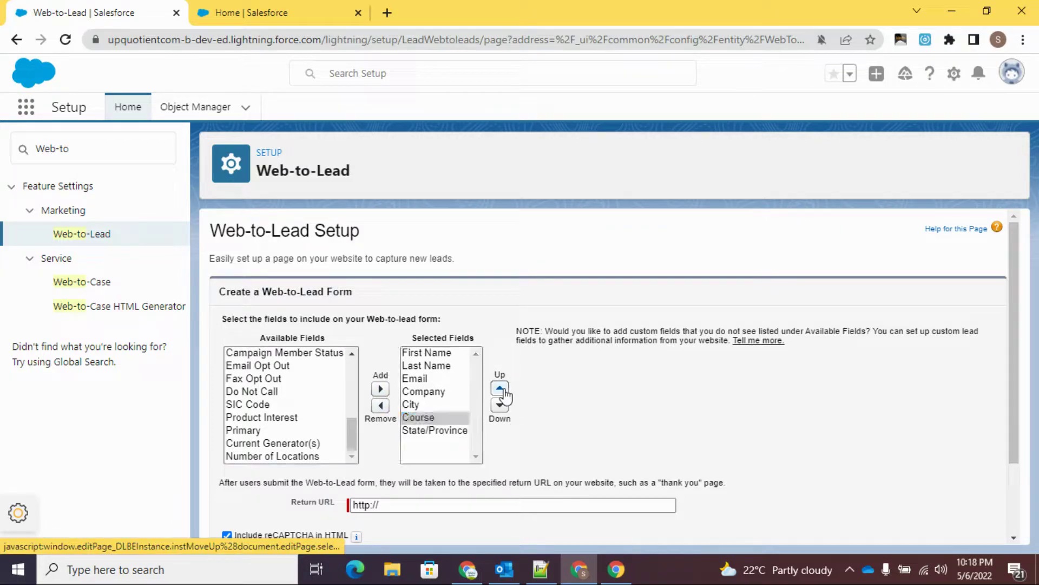
pyautogui.click(503, 389)
pyautogui.click(503, 390)
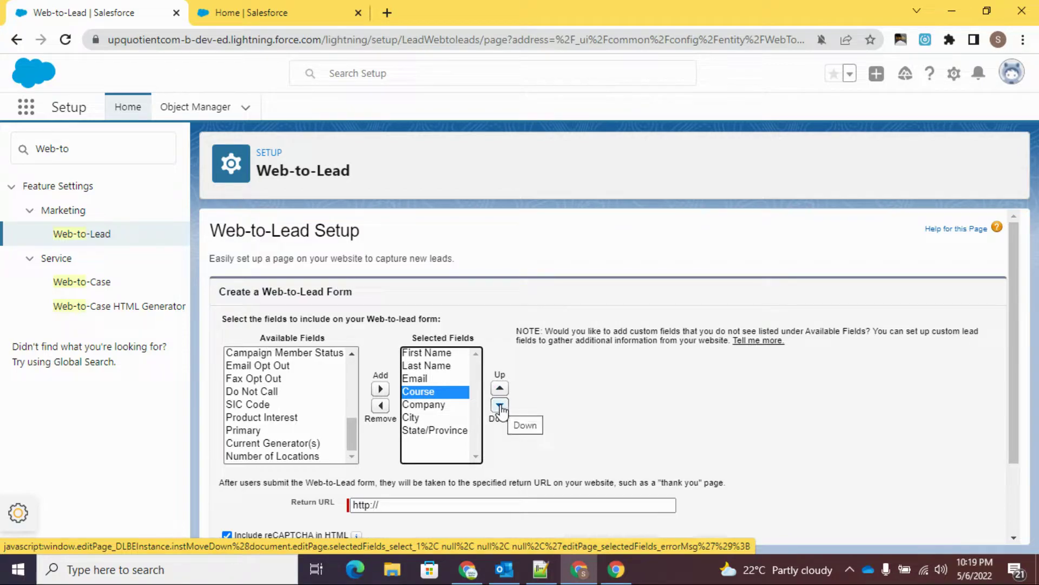
pyautogui.click(500, 404)
pyautogui.click(500, 405)
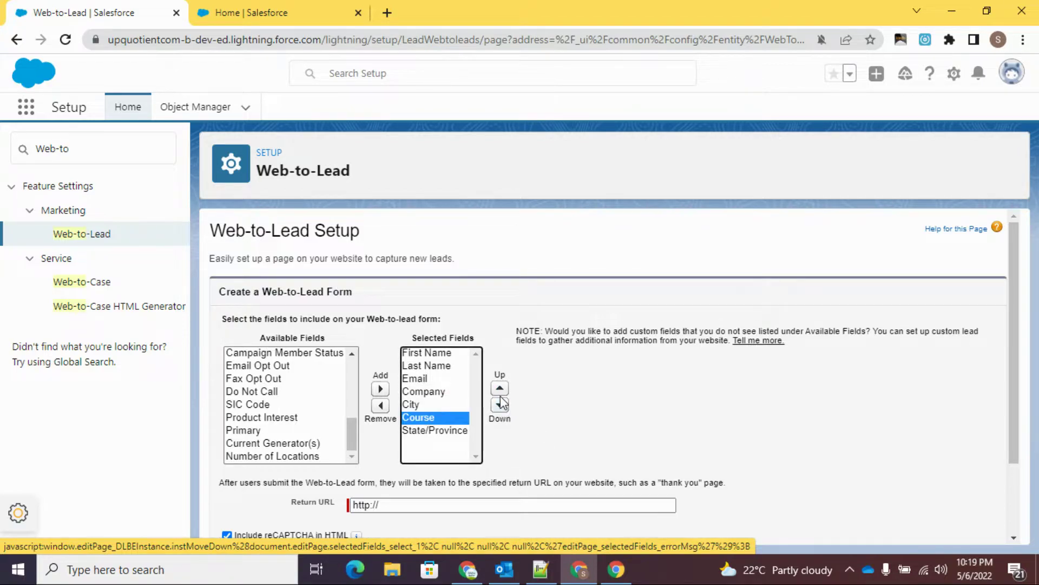
pyautogui.click(500, 389)
pyautogui.click(500, 388)
pyautogui.click(500, 405)
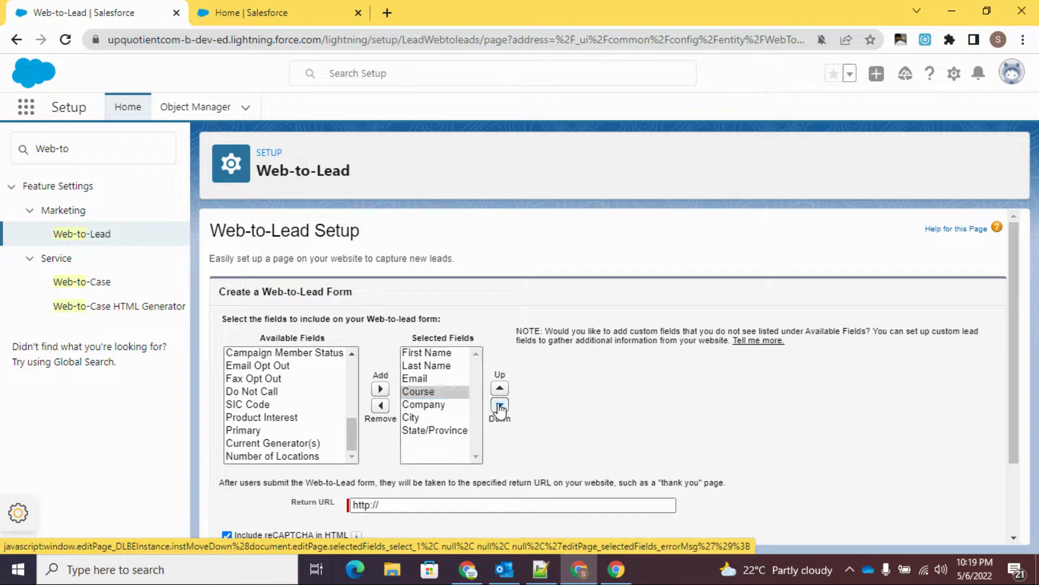
pyautogui.scroll(-2, 623, 450)
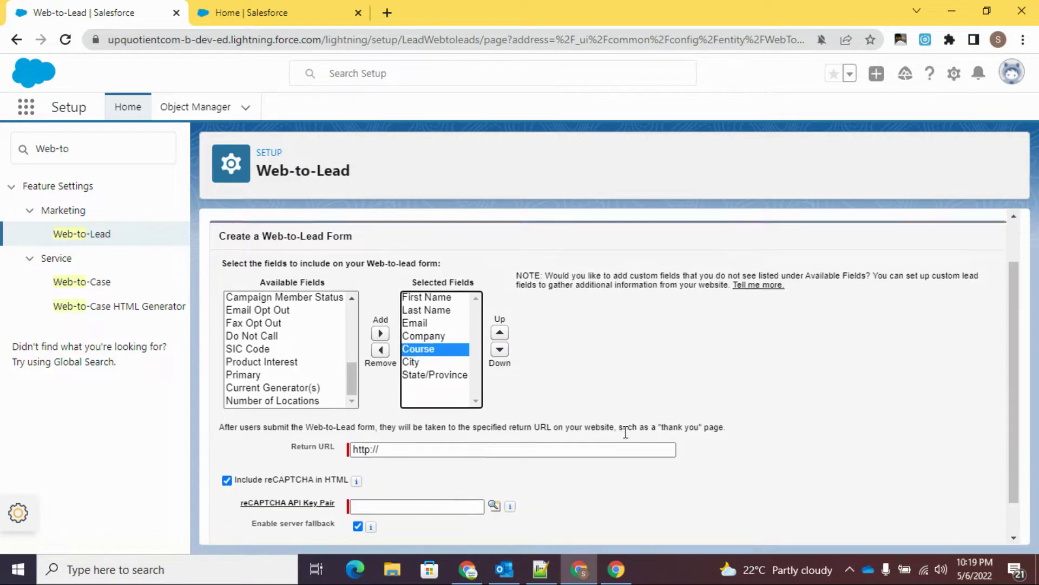
pyautogui.tripleClick(407, 409)
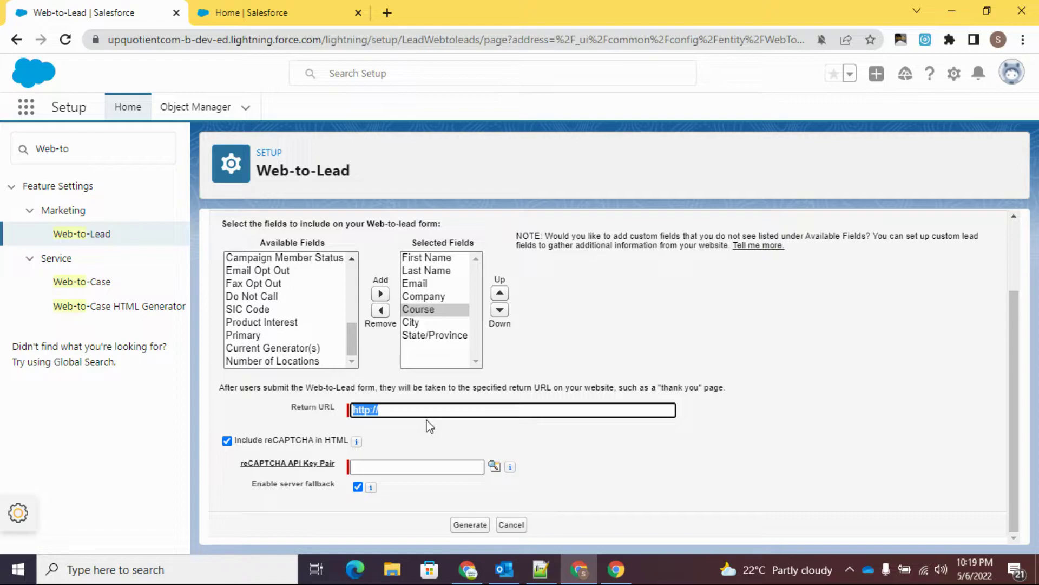
pyautogui.write('ht')
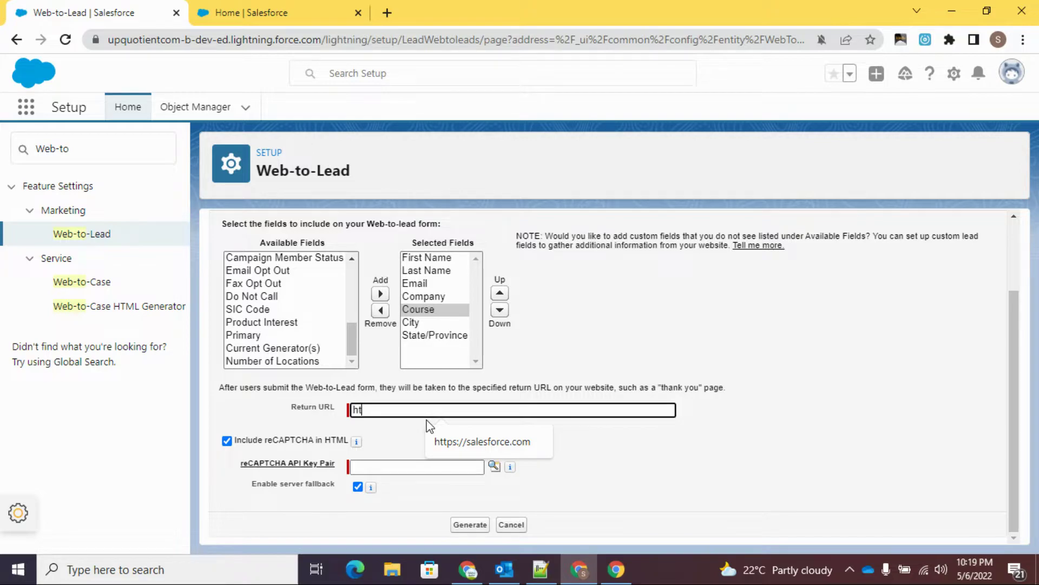
pyautogui.click(443, 440)
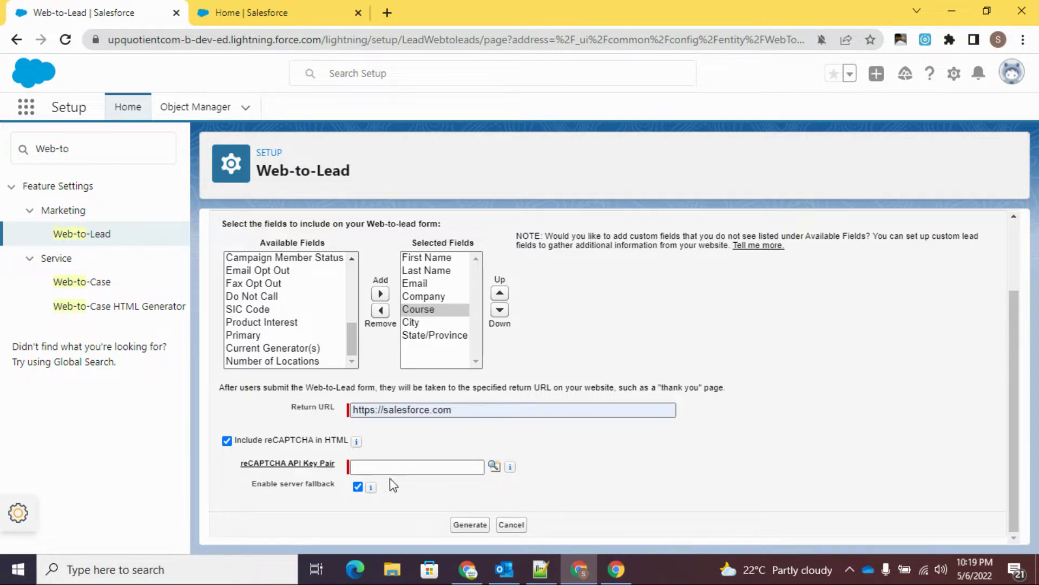
pyautogui.click(227, 441)
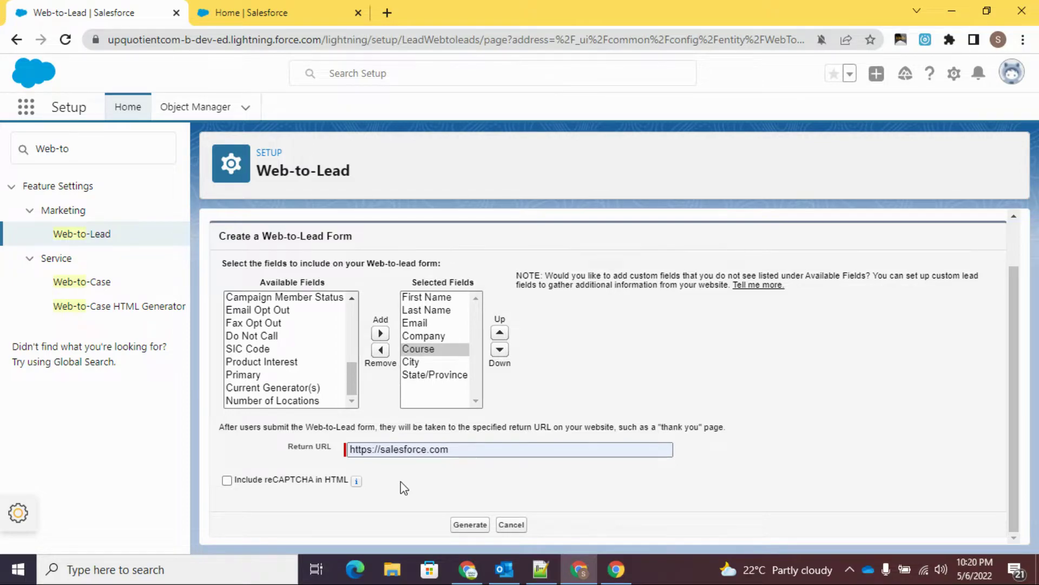
pyautogui.scroll(2, 403, 487)
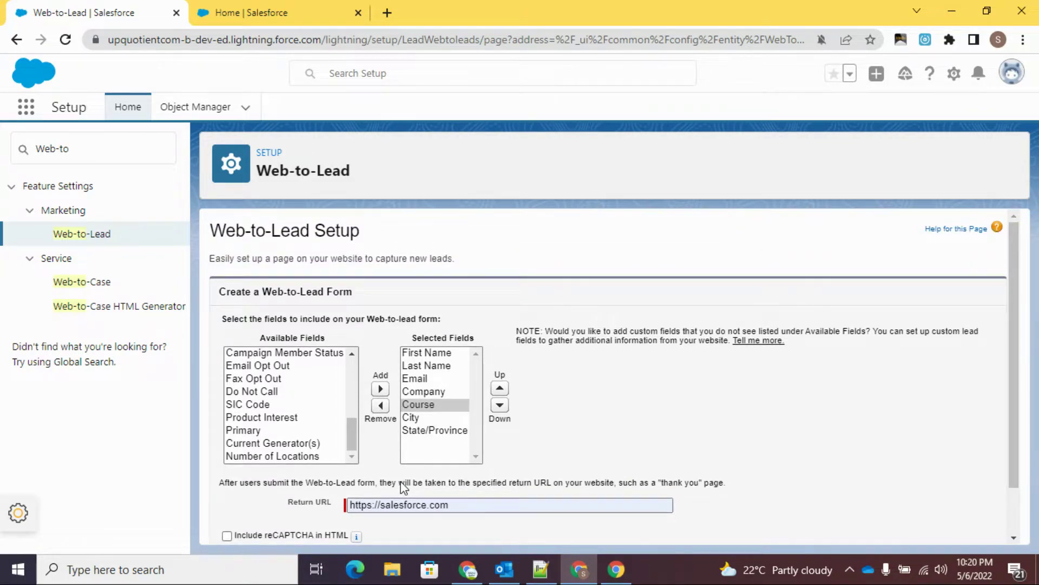
pyautogui.scroll(-2, 403, 488)
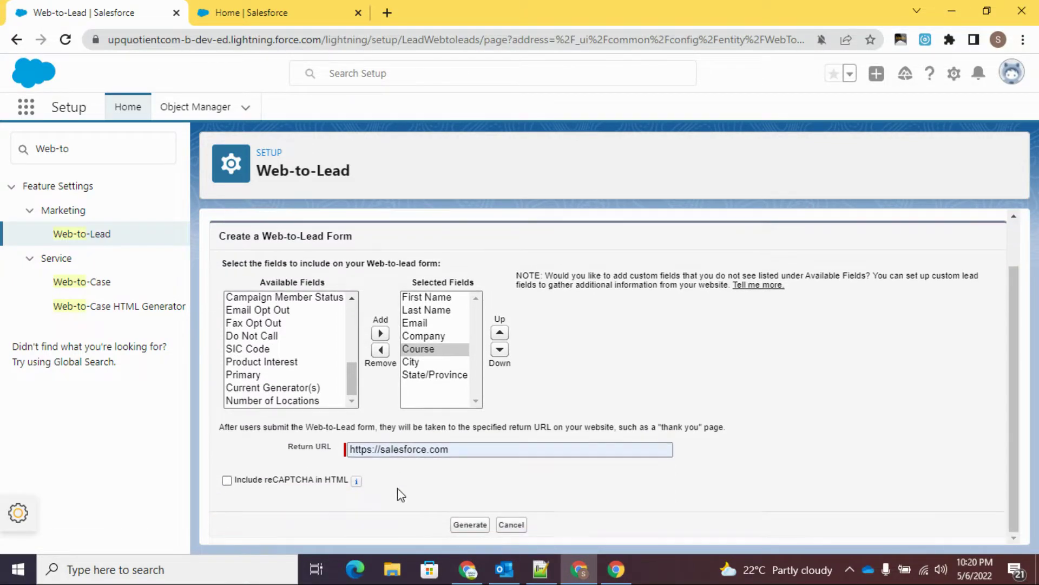
# - Generate the Web-to-Lead form HTML and copy all of it into a new Notepad++ document
pyautogui.click(467, 525)
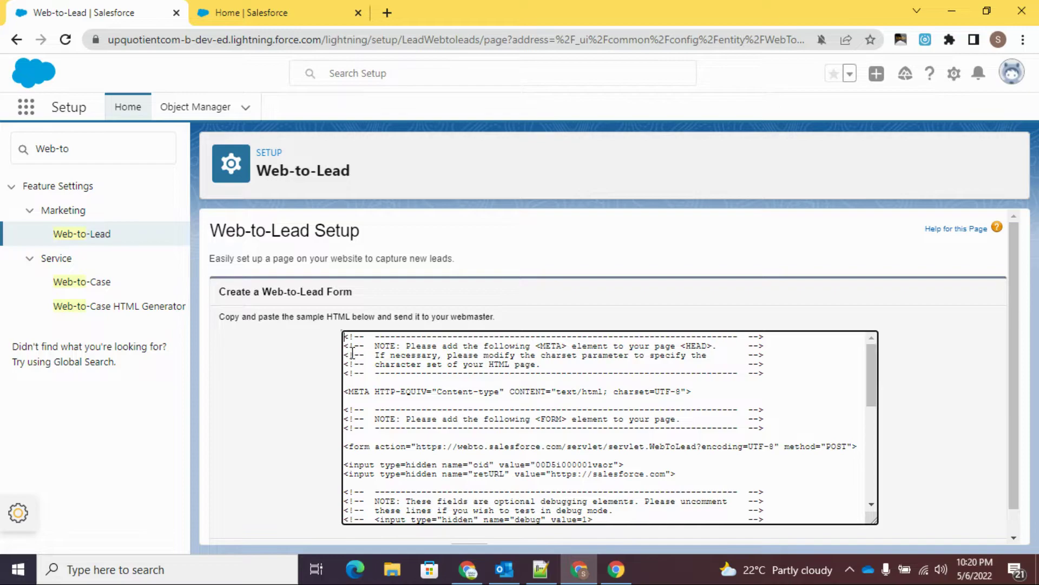
pyautogui.click(414, 379)
pyautogui.hotkey('ctrl', 'a')
pyautogui.hotkey('ctrl', 'c')
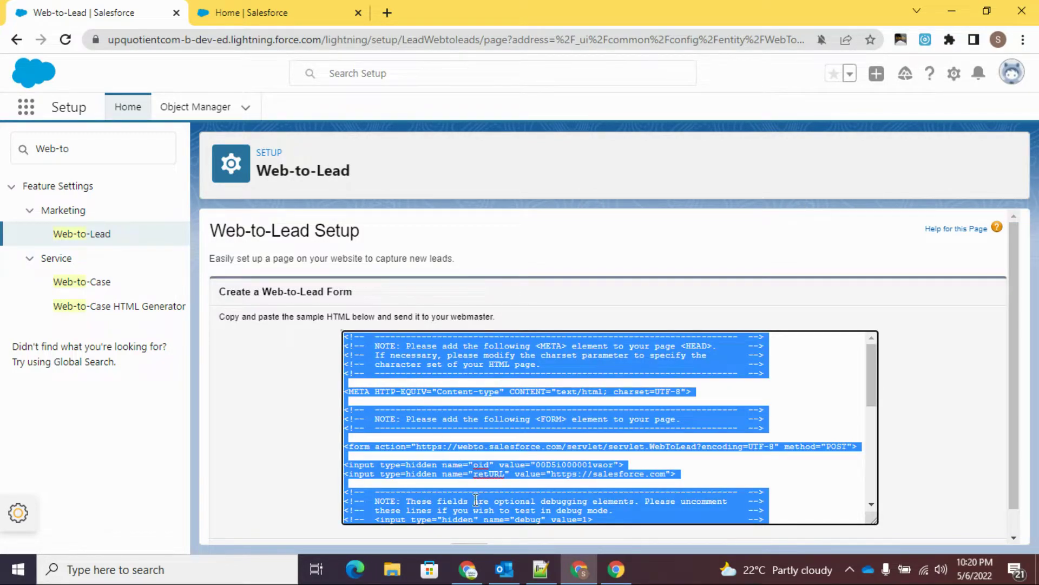
pyautogui.click(540, 569)
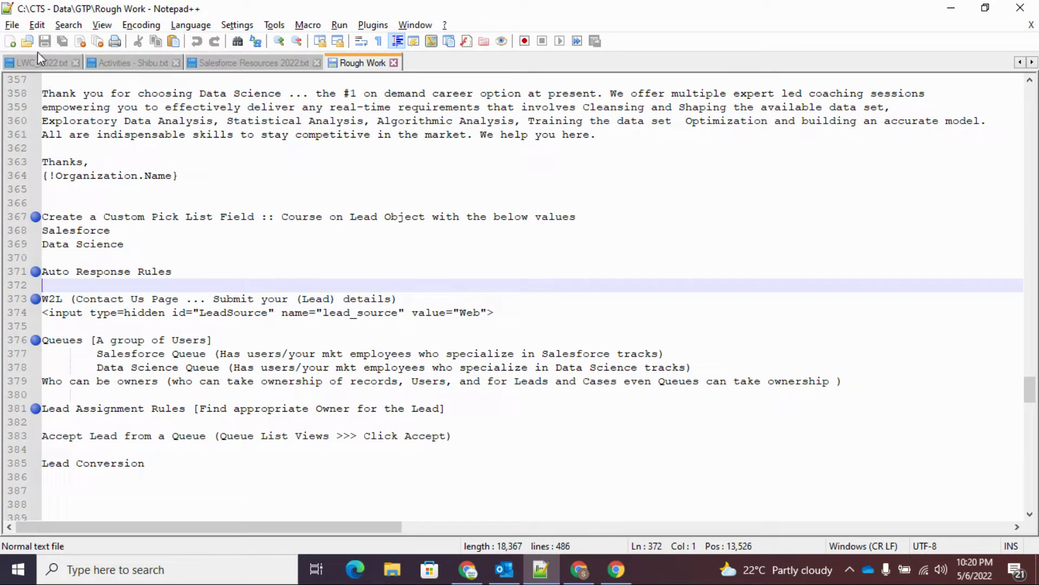
pyautogui.click(10, 42)
pyautogui.hotkey('ctrl', 'v')
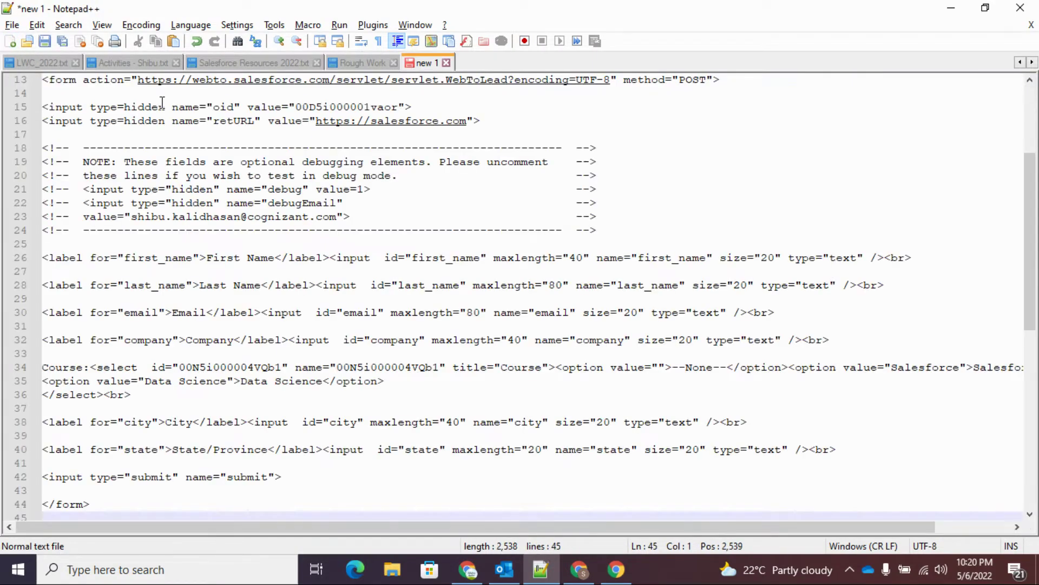
# - Examine the form HTML's label and input fields, the hidden oid and retURL inputs, and the organization ID value
pyautogui.scroll(4, 216, 271)
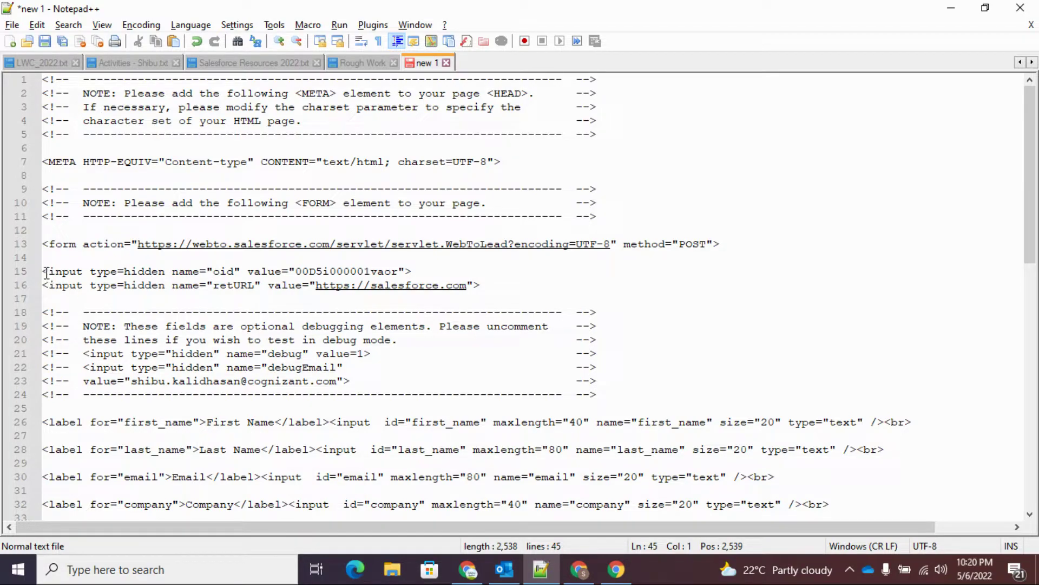
pyautogui.scroll(-2, 153, 359)
pyautogui.scroll(-4, 153, 359)
pyautogui.moveTo(43, 175); pyautogui.dragTo(497, 269)
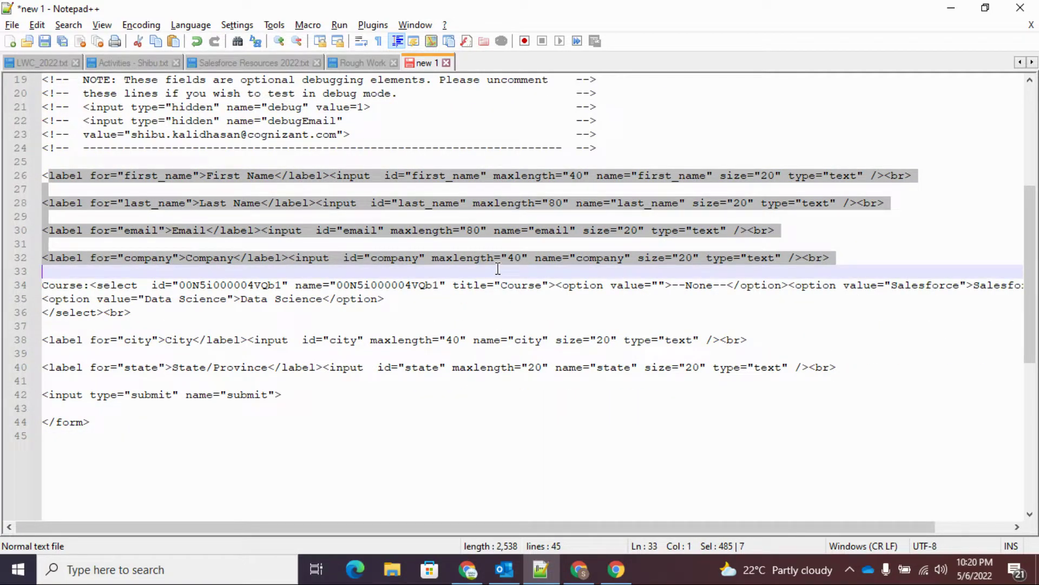
pyautogui.scroll(3, 212, 313)
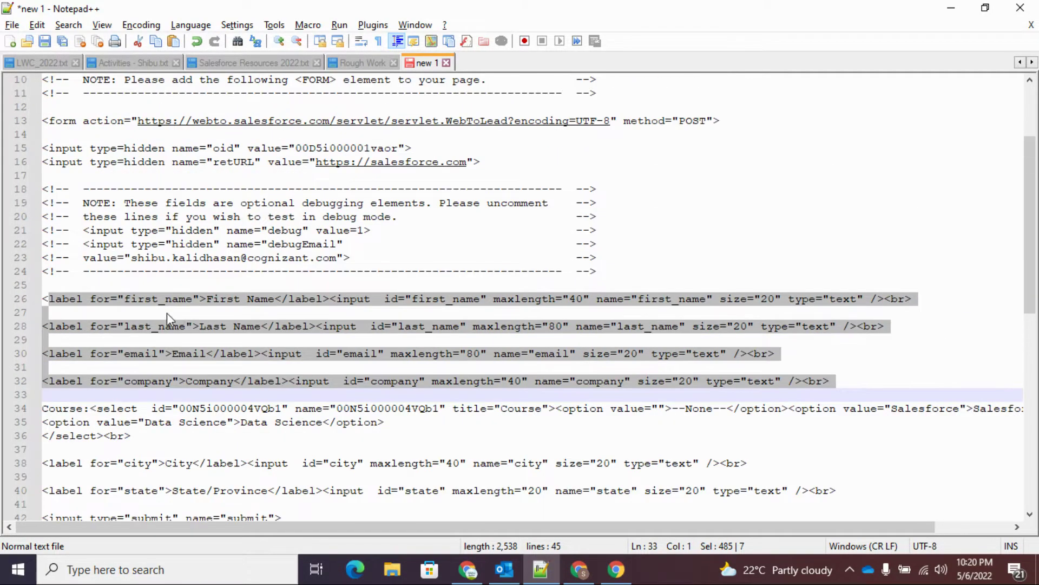
pyautogui.moveTo(43, 147); pyautogui.dragTo(481, 166)
pyautogui.click(498, 172)
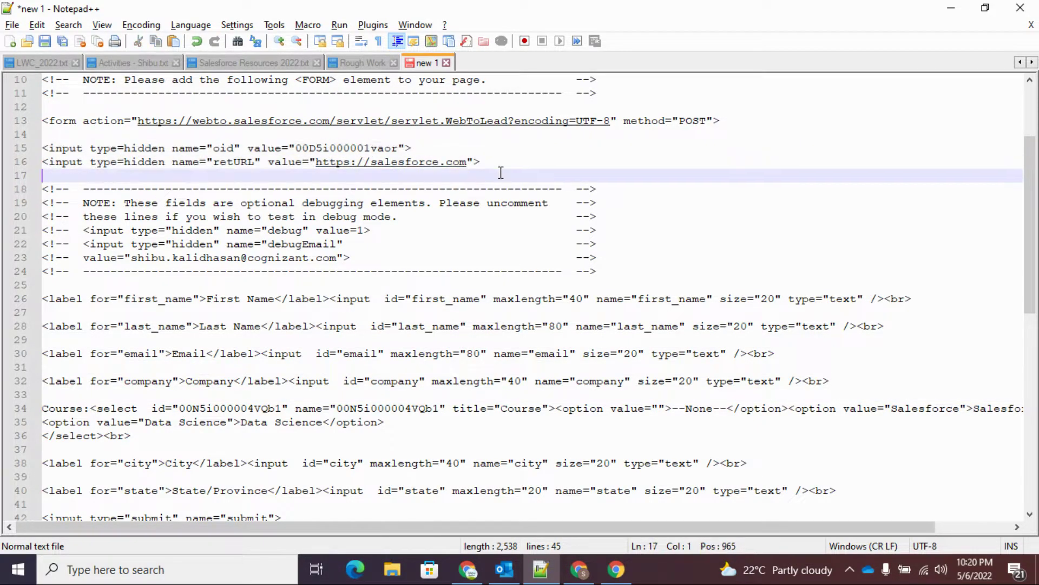
pyautogui.moveTo(296, 147); pyautogui.dragTo(399, 150)
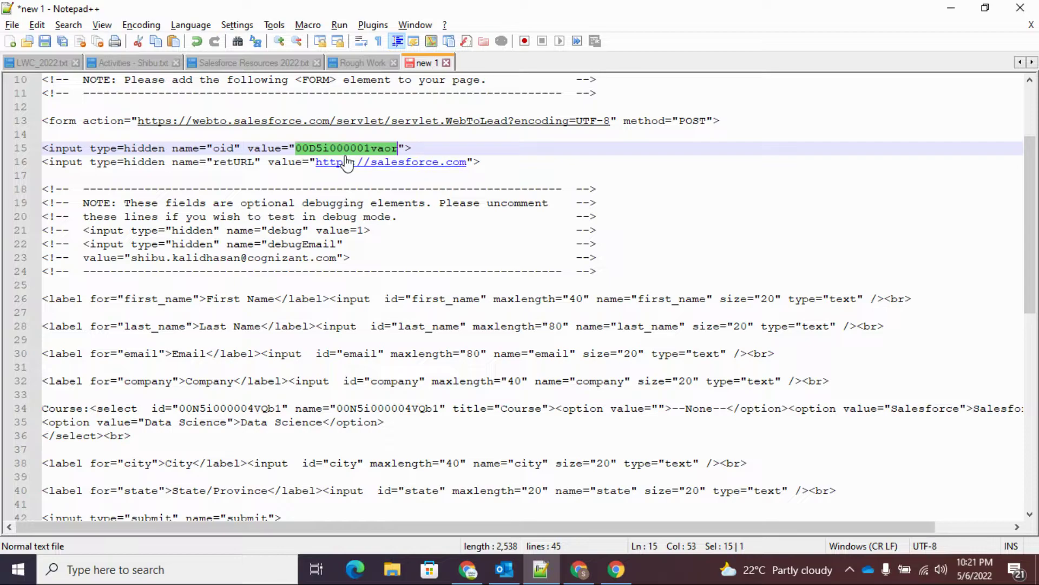
# - Copy the hidden LeadSource input with value "Web" from the Rough Work notes and insert it below the retURL line in the form HTML
pyautogui.click(495, 164)
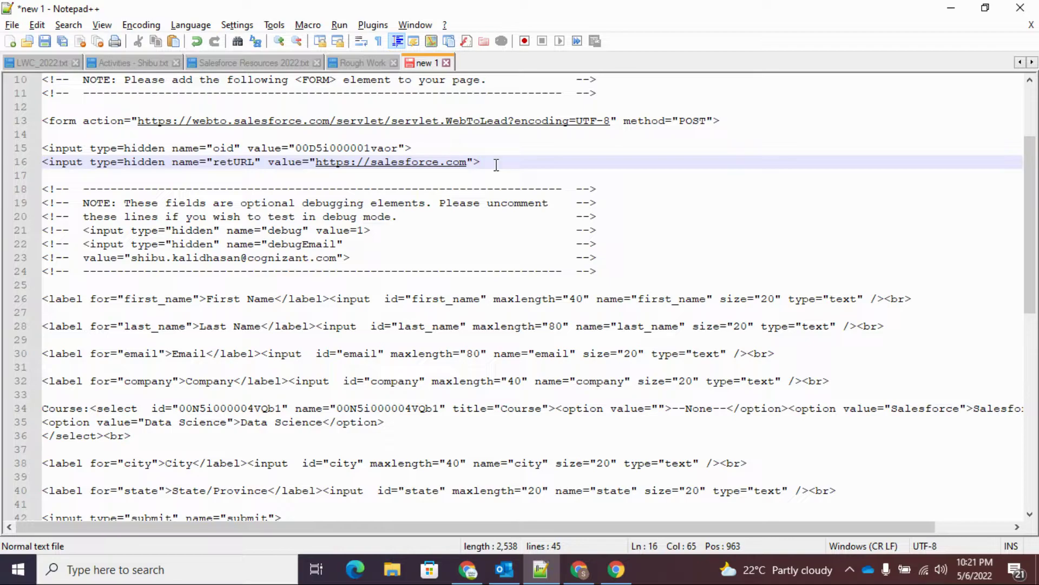
pyautogui.hotkey('alt', 'Tab')
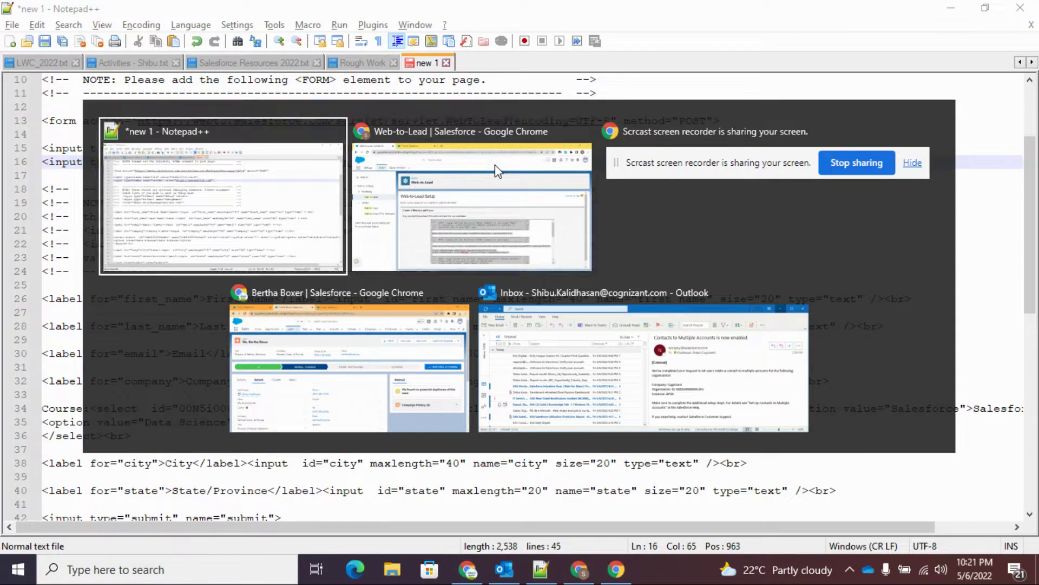
pyautogui.press('Escape')
pyautogui.click(355, 64)
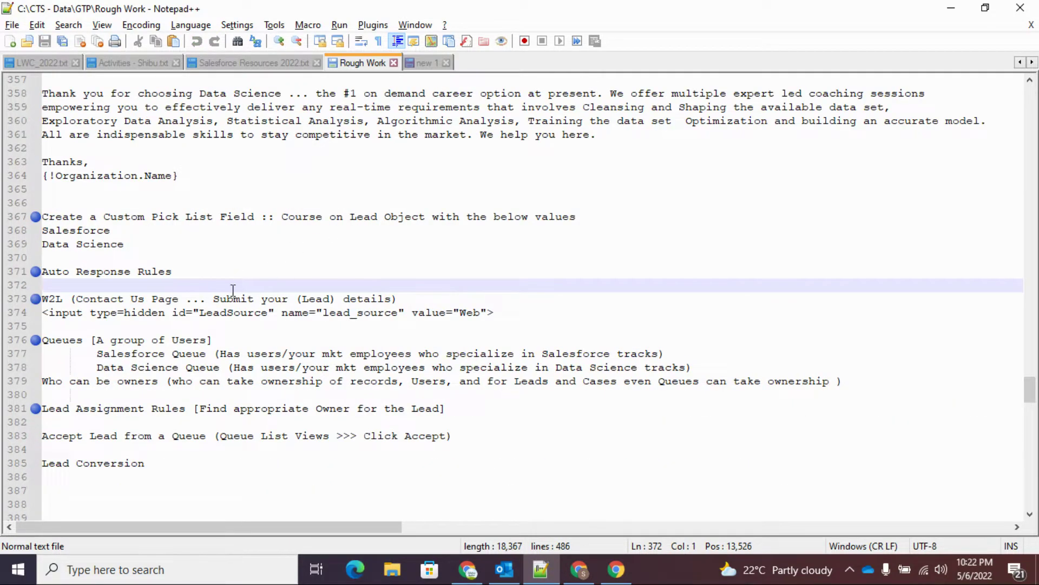
pyautogui.moveTo(505, 312); pyautogui.dragTo(43, 312)
pyautogui.hotkey('ctrl', 'c')
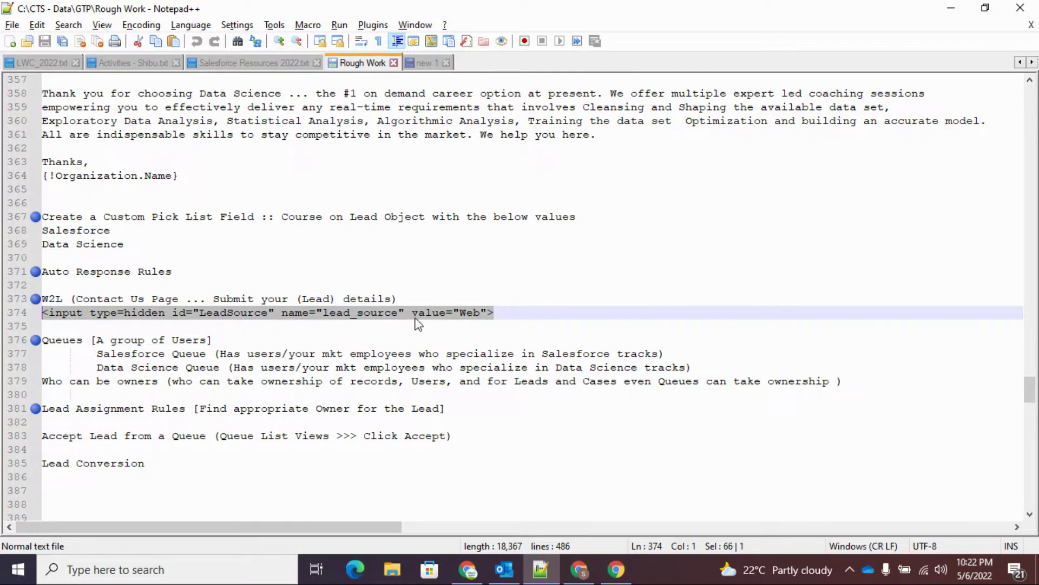
pyautogui.hotkey('alt', 'Tab')
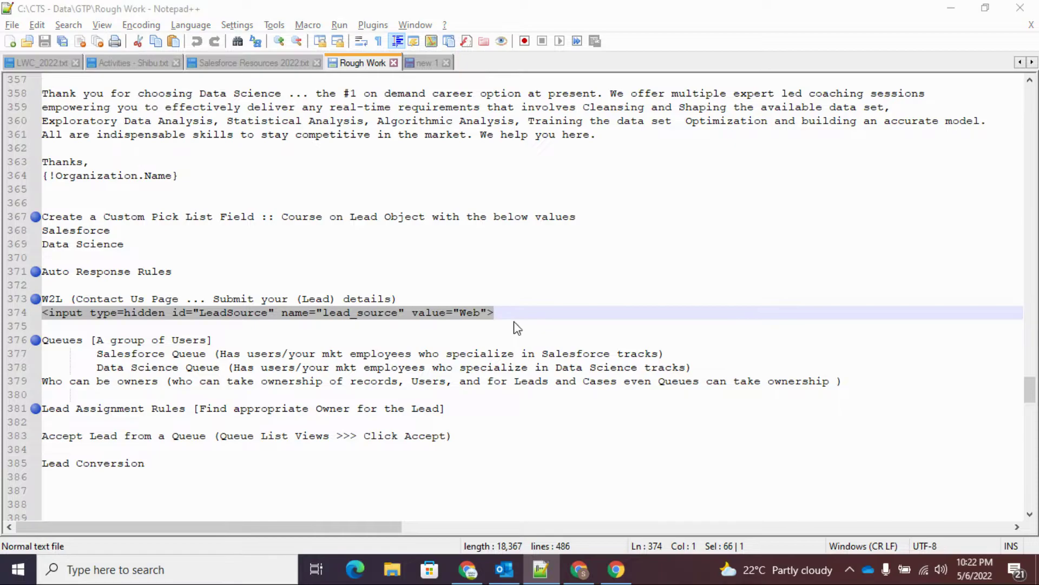
pyautogui.hotkey('alt', 'shift', 'Tab')
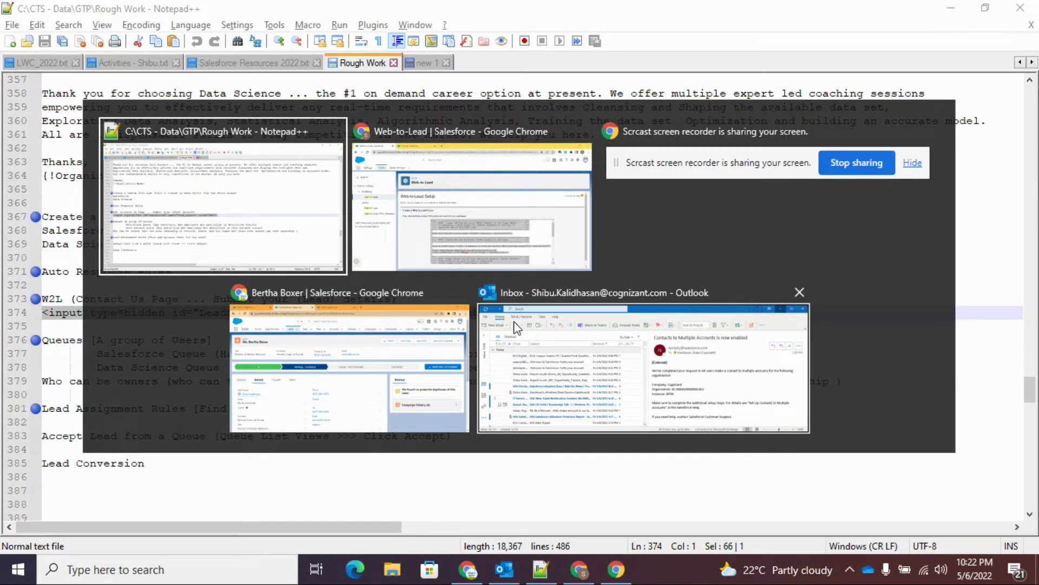
pyautogui.click(425, 63)
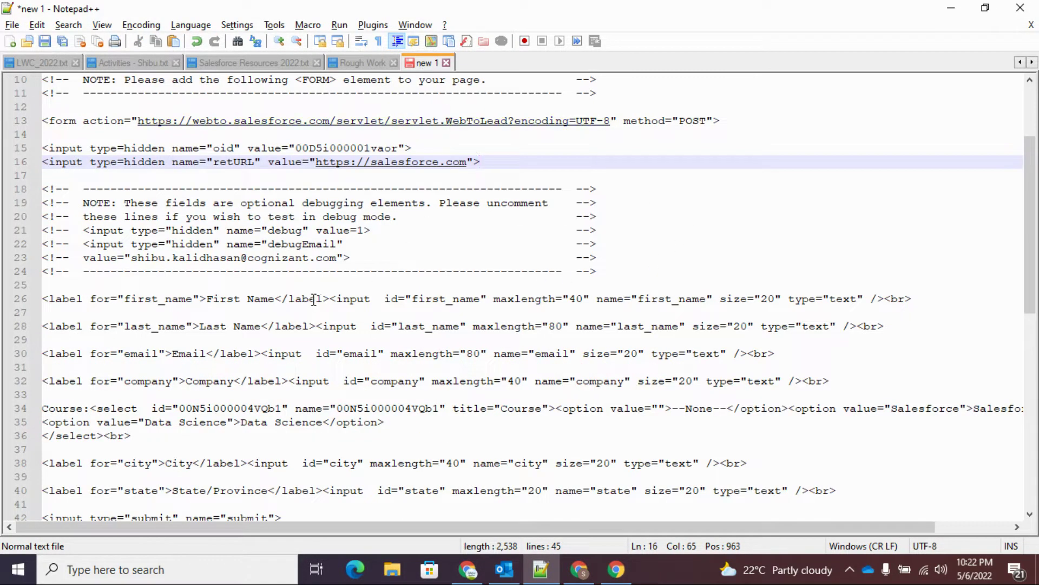
pyautogui.press('Return')
pyautogui.hotkey('ctrl', 'v')
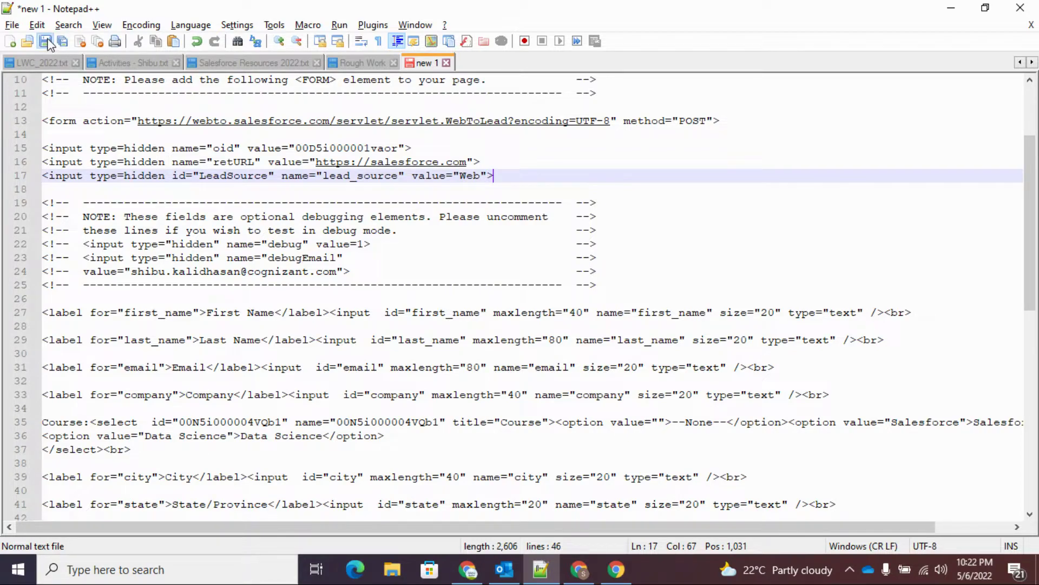
# - Save the form HTML in the Downloads folder as upq_w2l.html with the file type All types
pyautogui.hotkey('ctrl', 's')
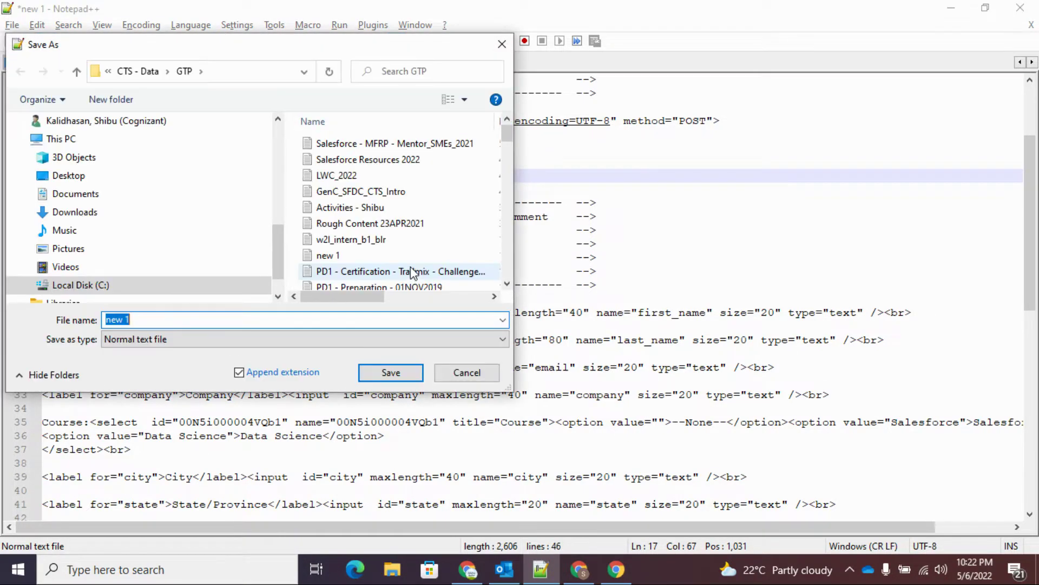
pyautogui.scroll(5, 71, 238)
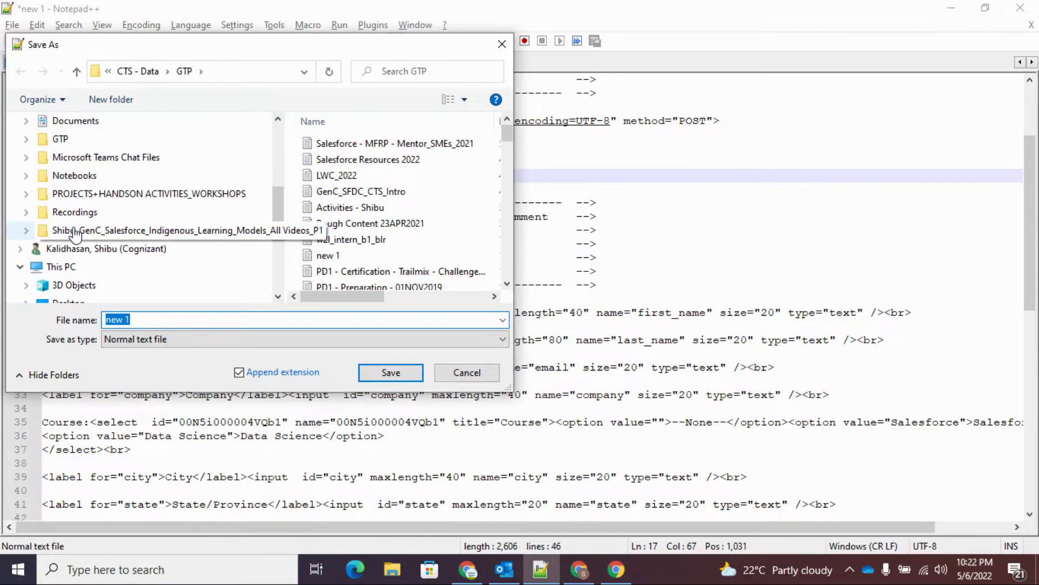
pyautogui.scroll(2, 69, 244)
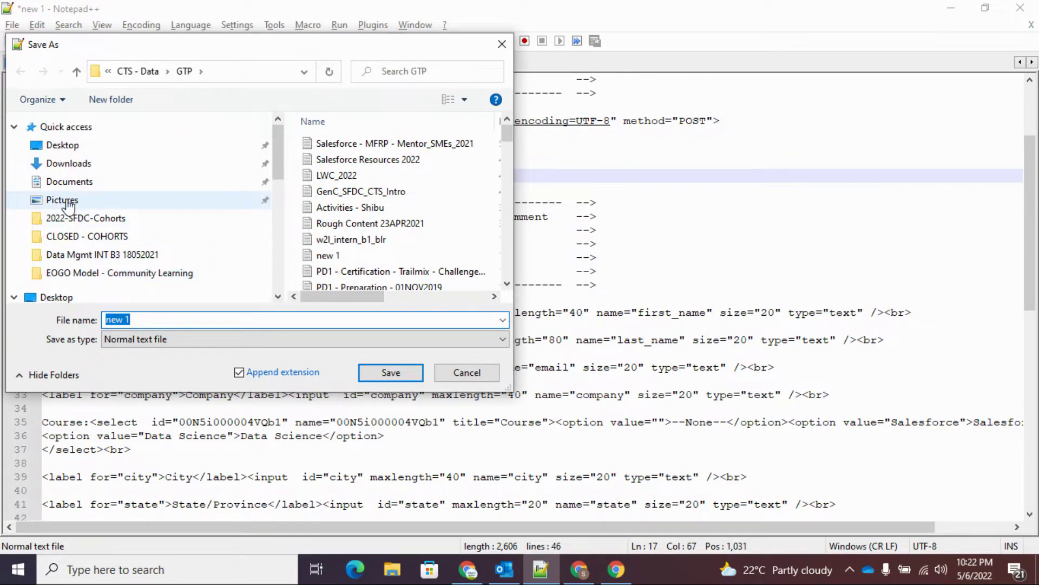
pyautogui.click(71, 164)
pyautogui.click(160, 320)
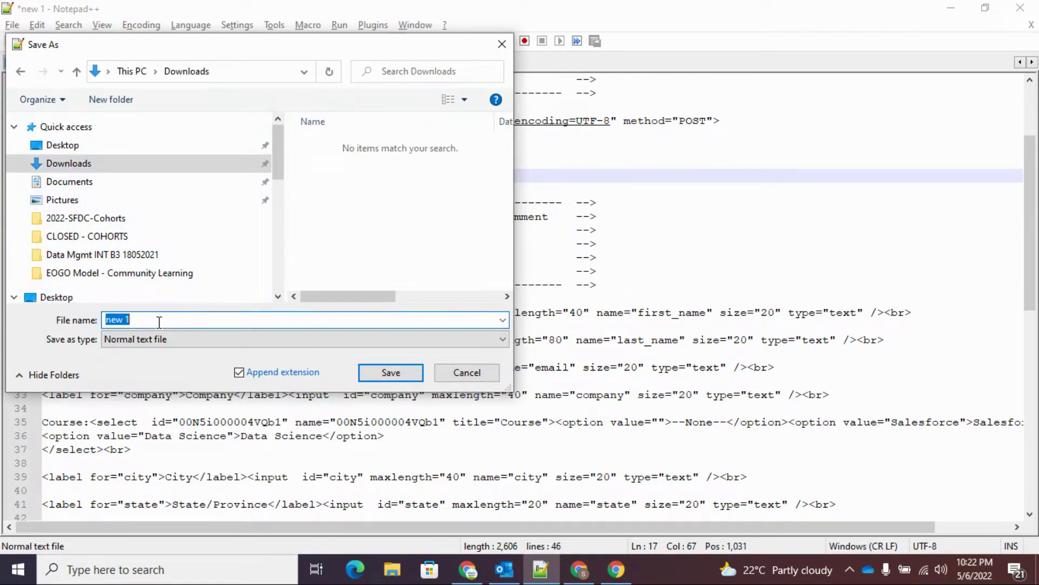
pyautogui.click(164, 338)
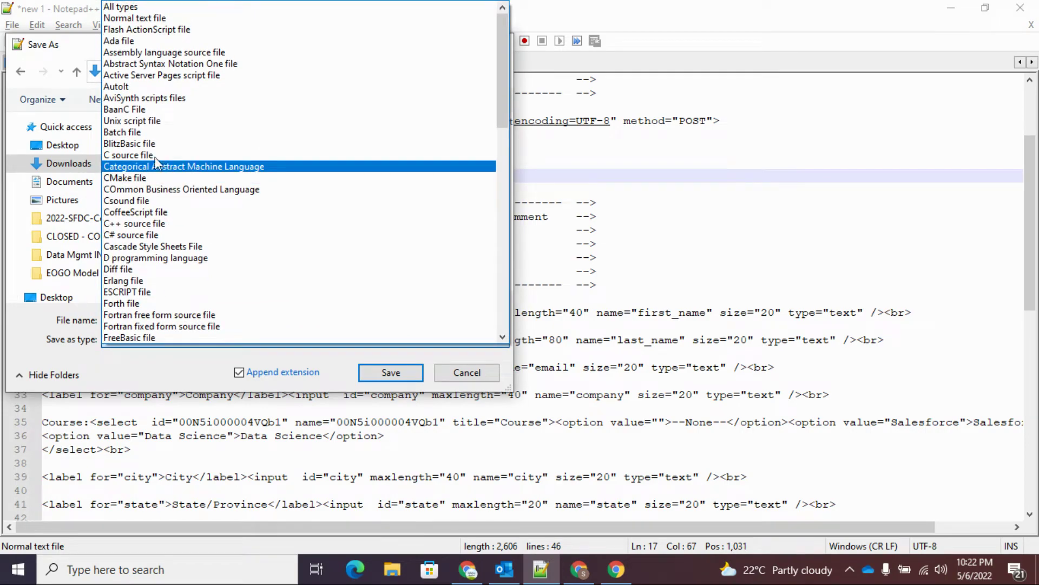
pyautogui.click(136, 7)
pyautogui.click(139, 320)
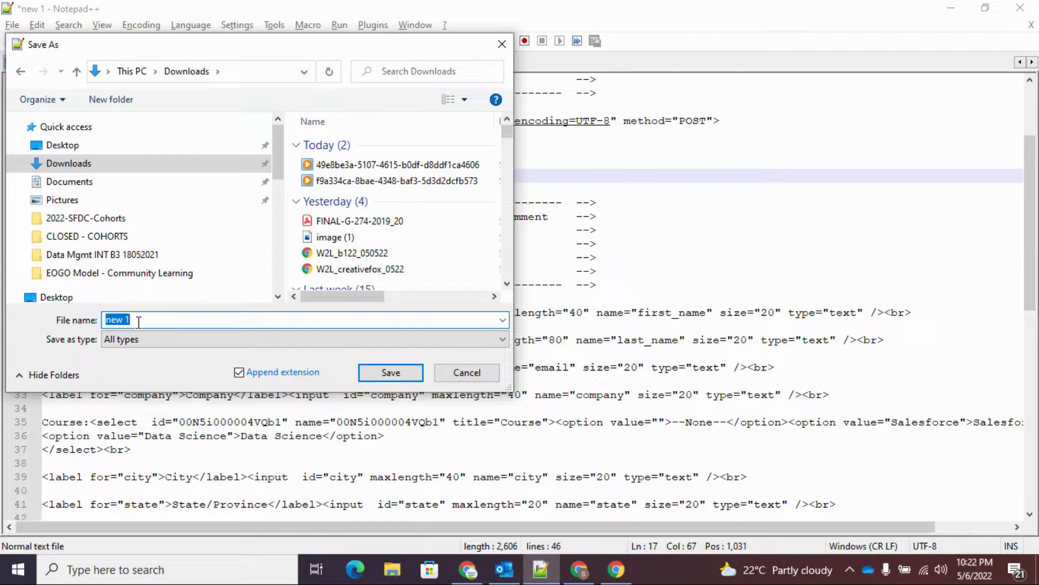
pyautogui.write('up')
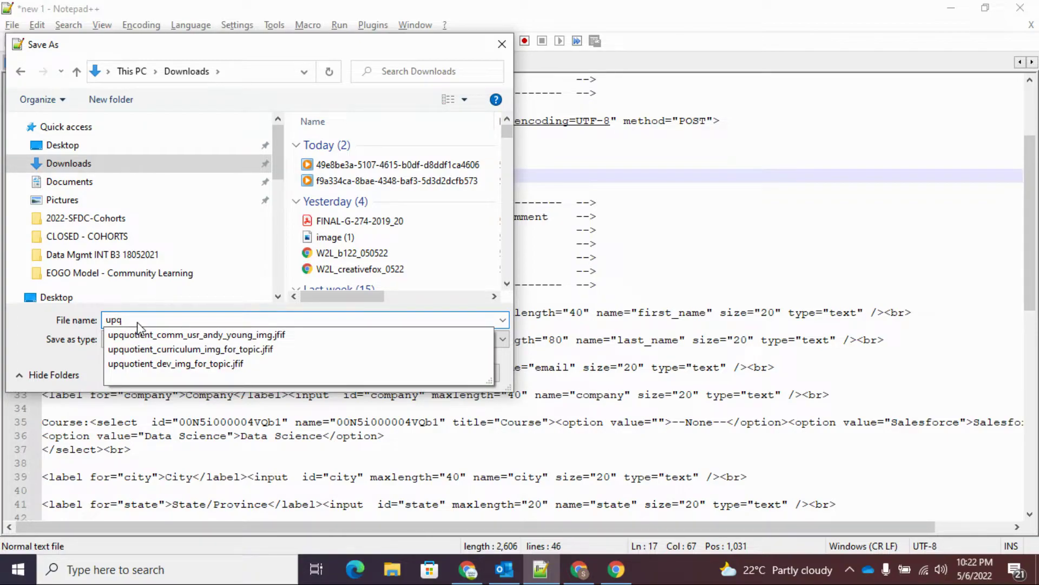
pyautogui.write('q_')
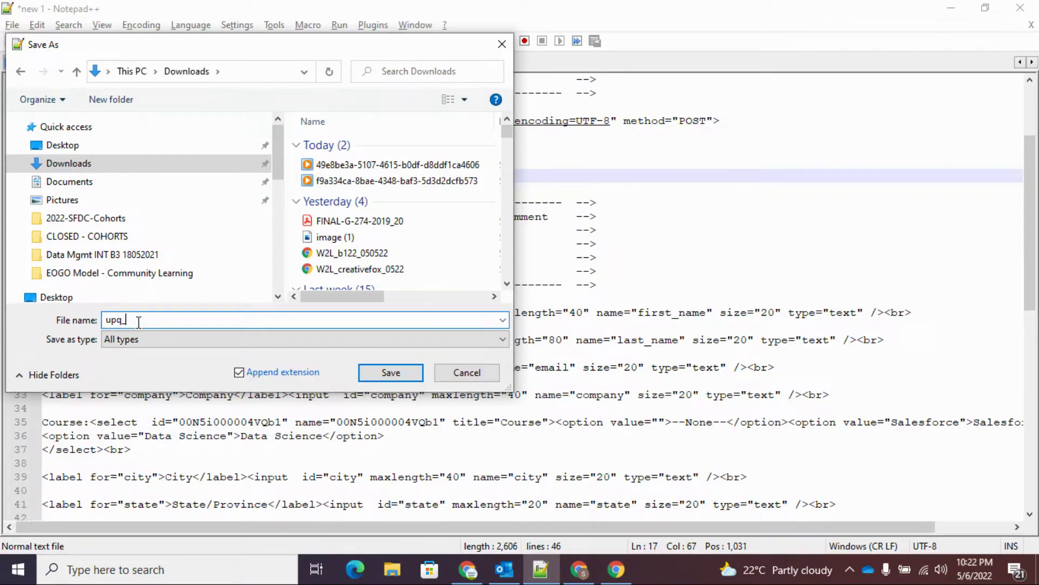
pyautogui.write('w2l.html')
pyautogui.click(362, 377)
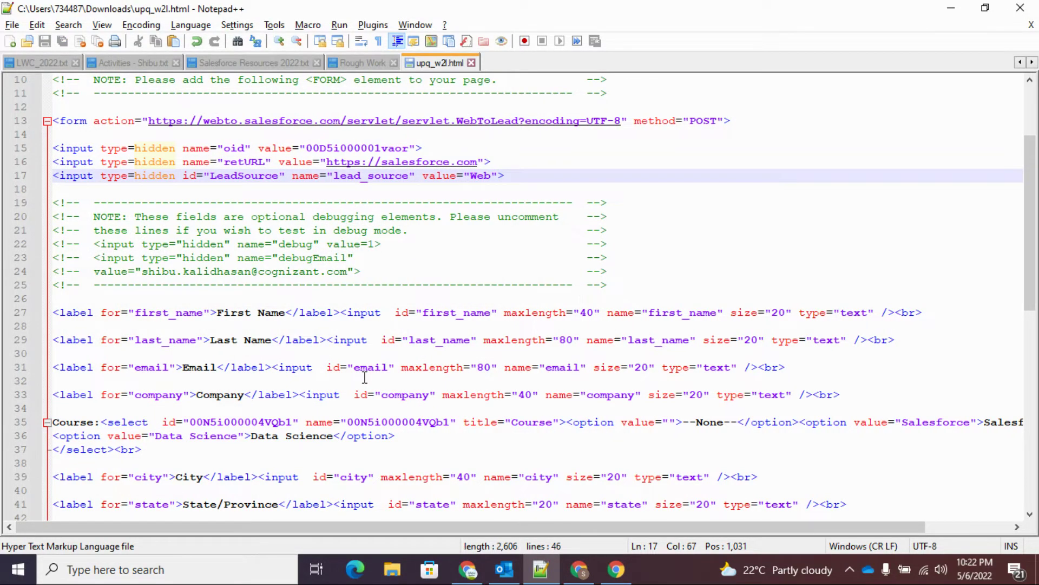
pyautogui.click(716, 234)
pyautogui.hotkey('alt', 'Tab')
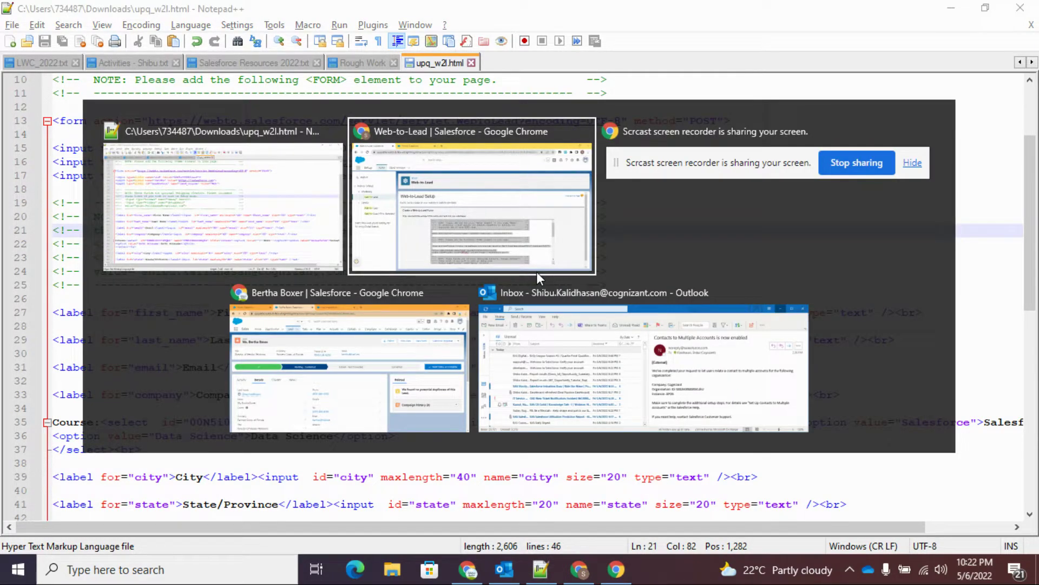
pyautogui.press('Escape')
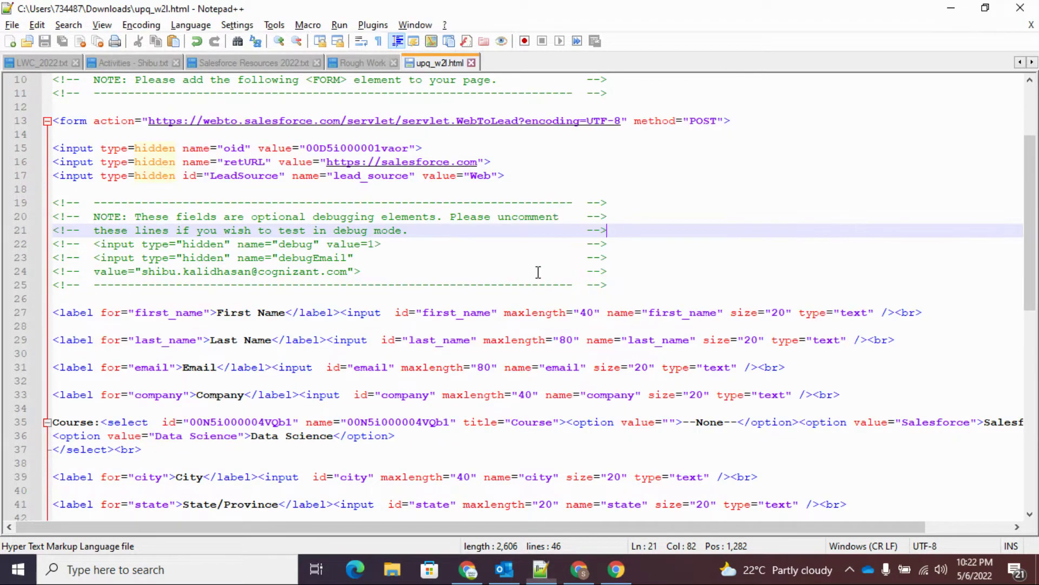
# - Review the Rough Work notes on queues and lead assignment rules, and the REQ 03 requirement about specialized groups
pyautogui.click(353, 66)
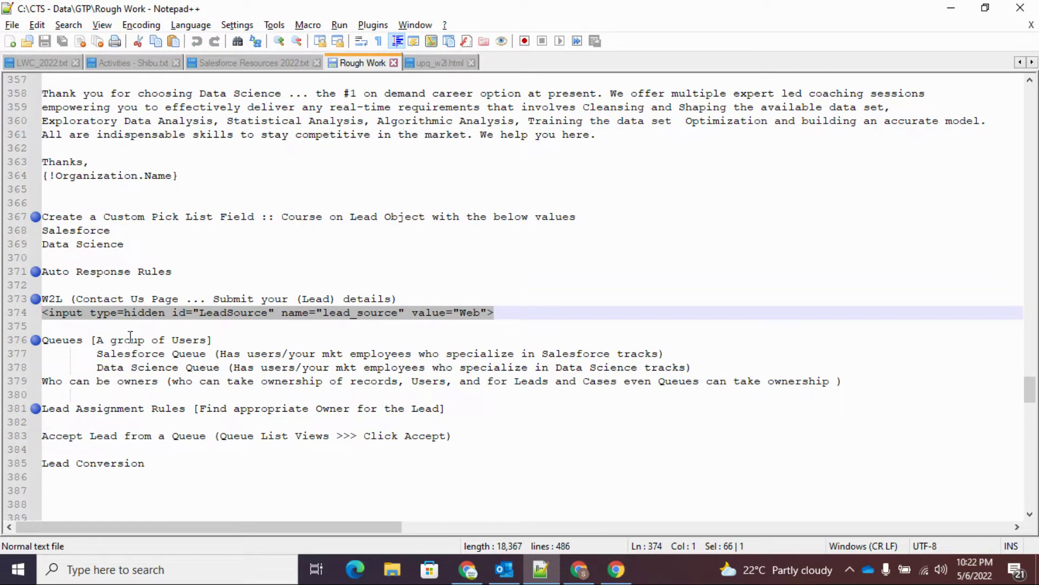
pyautogui.scroll(-1, 132, 344)
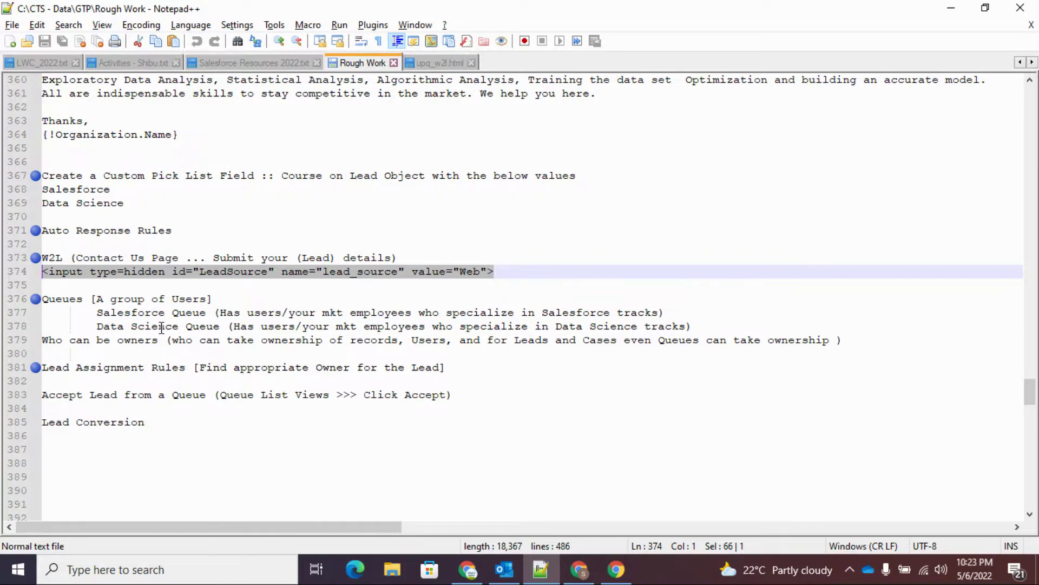
pyautogui.scroll(8, 161, 327)
pyautogui.scroll(10, 162, 327)
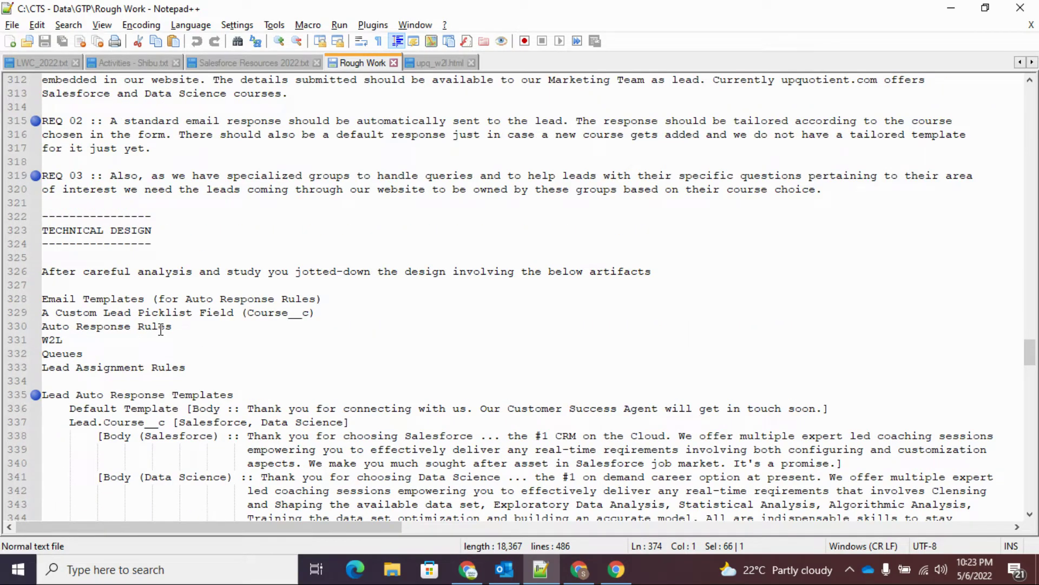
pyautogui.moveTo(227, 258); pyautogui.dragTo(350, 258)
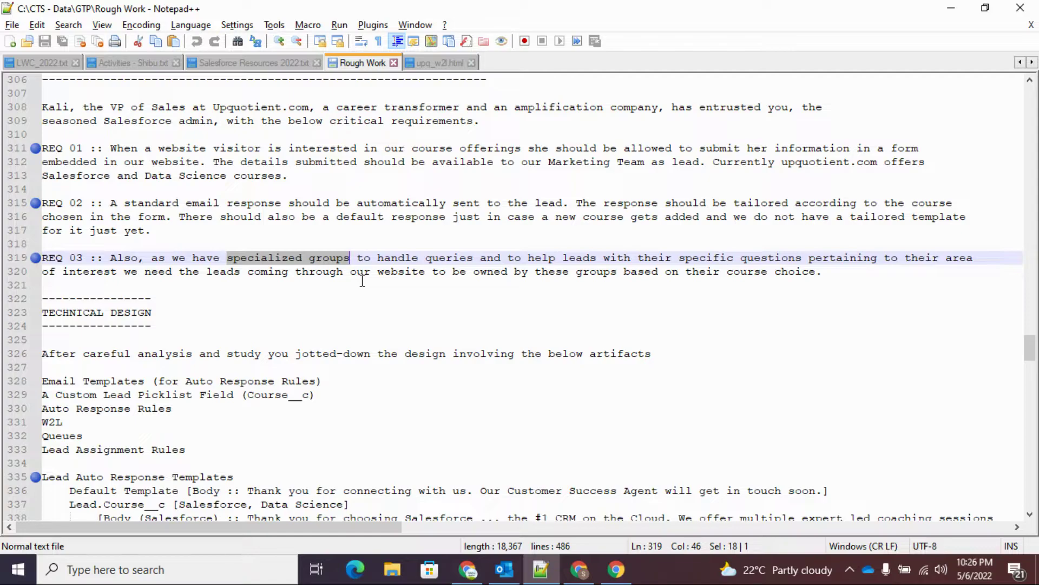
pyautogui.scroll(-14, 363, 281)
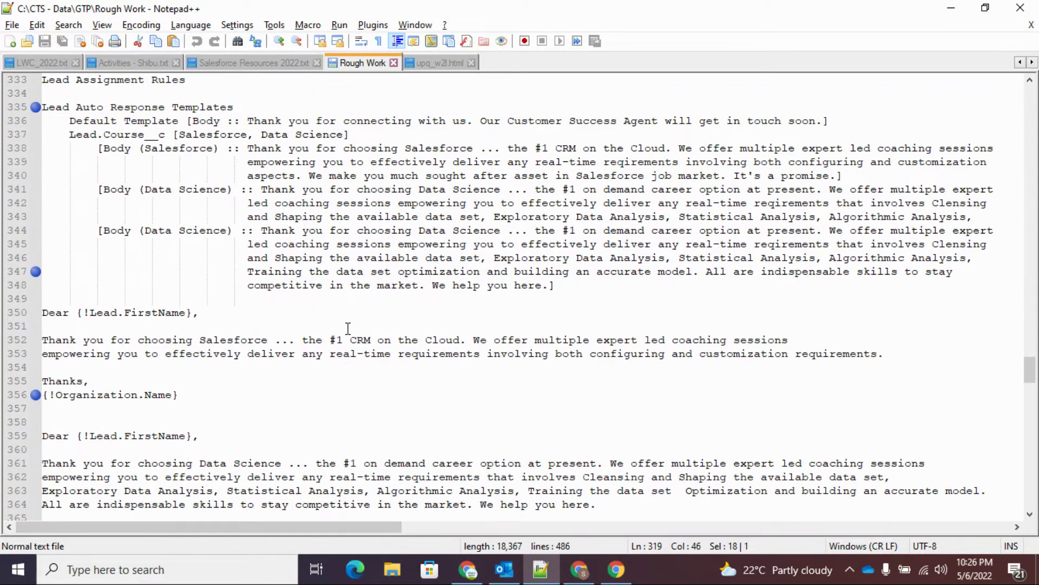
pyautogui.scroll(-4, 345, 329)
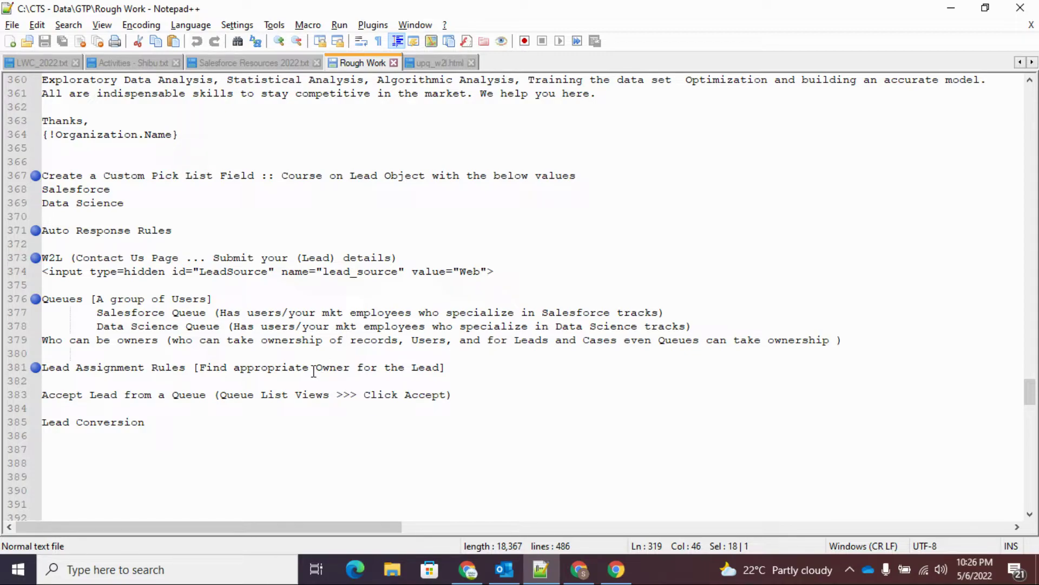
# - Switch to Salesforce Setup in Chrome and find and open the Queues setup page
pyautogui.hotkey('alt', 'Tab')
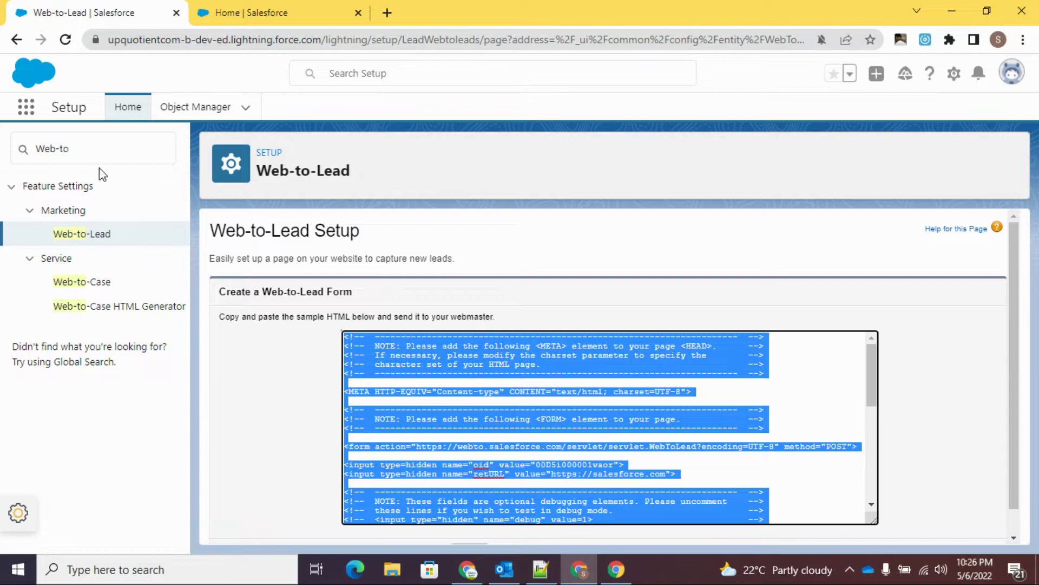
pyautogui.click(49, 147)
pyautogui.moveTo(49, 147); pyautogui.dragTo(34, 147)
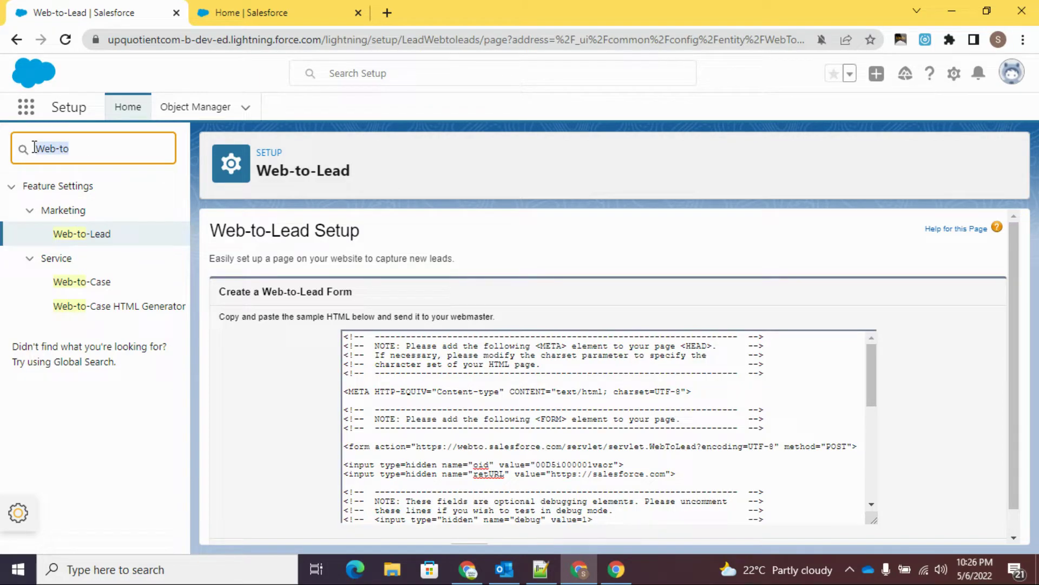
pyautogui.write('Que')
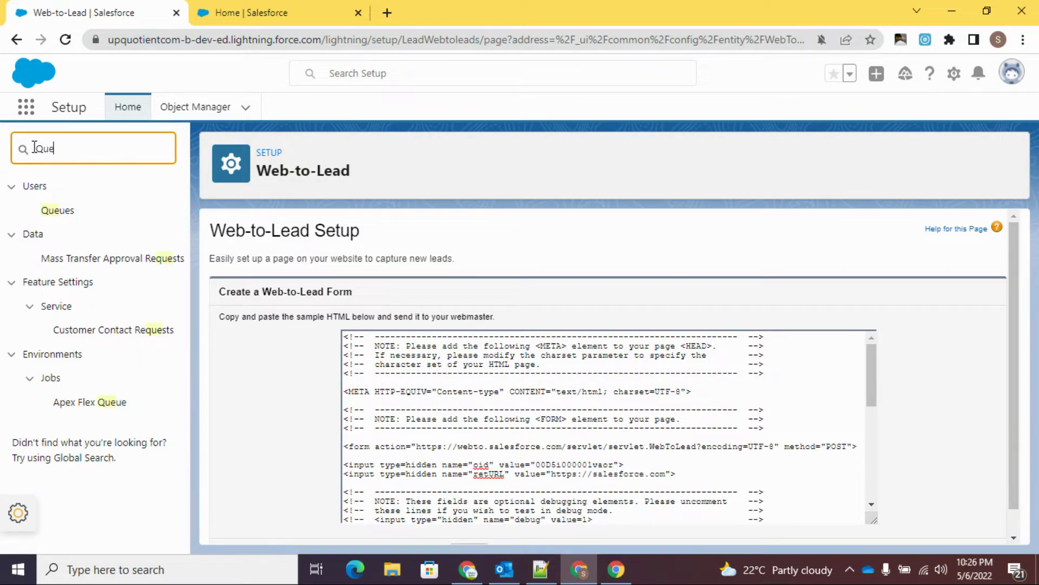
pyautogui.click(57, 212)
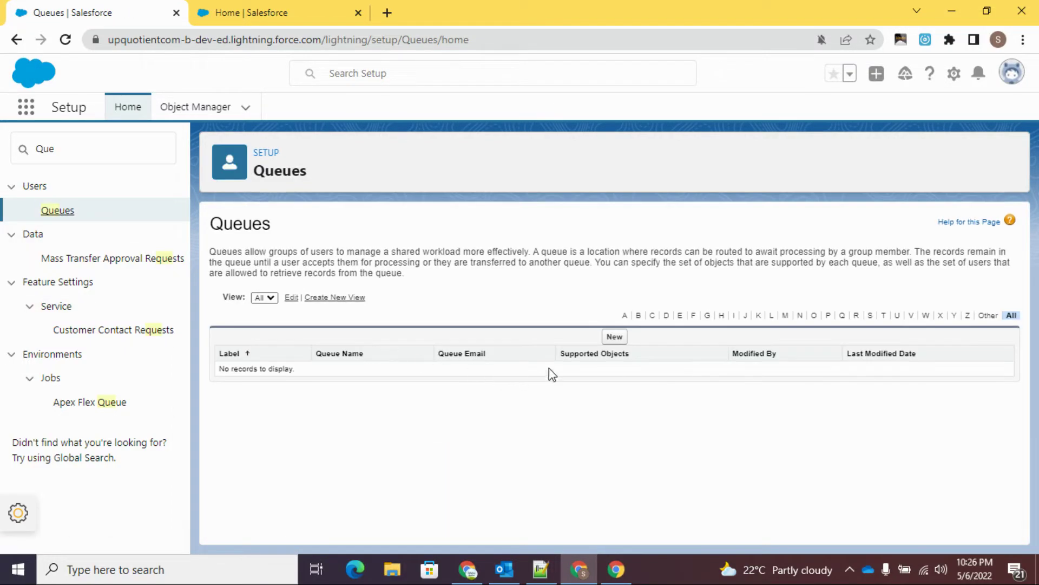
# - Start a new queue and label it Salesforce Queue
pyautogui.click(615, 338)
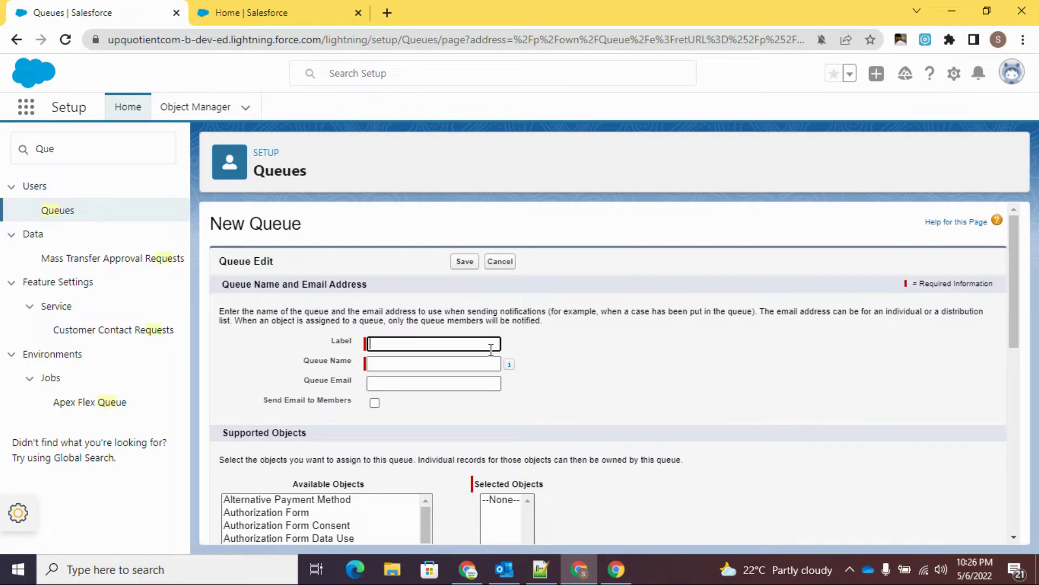
pyautogui.write('sales')
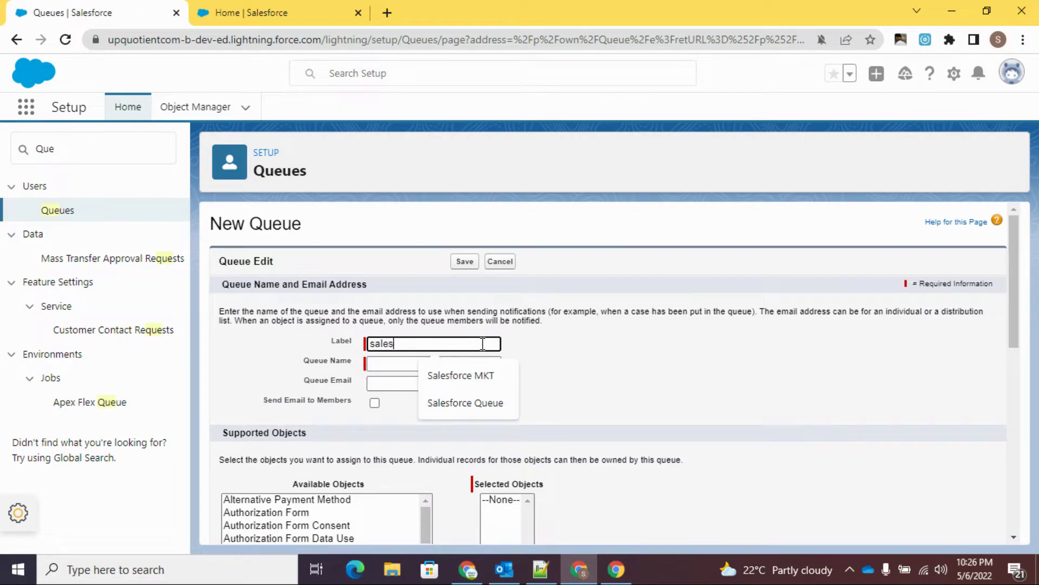
pyautogui.write('force Queue')
pyautogui.click(464, 403)
# - Add Lead to the Salesforce Queue's supported objects
pyautogui.scroll(-4, 515, 400)
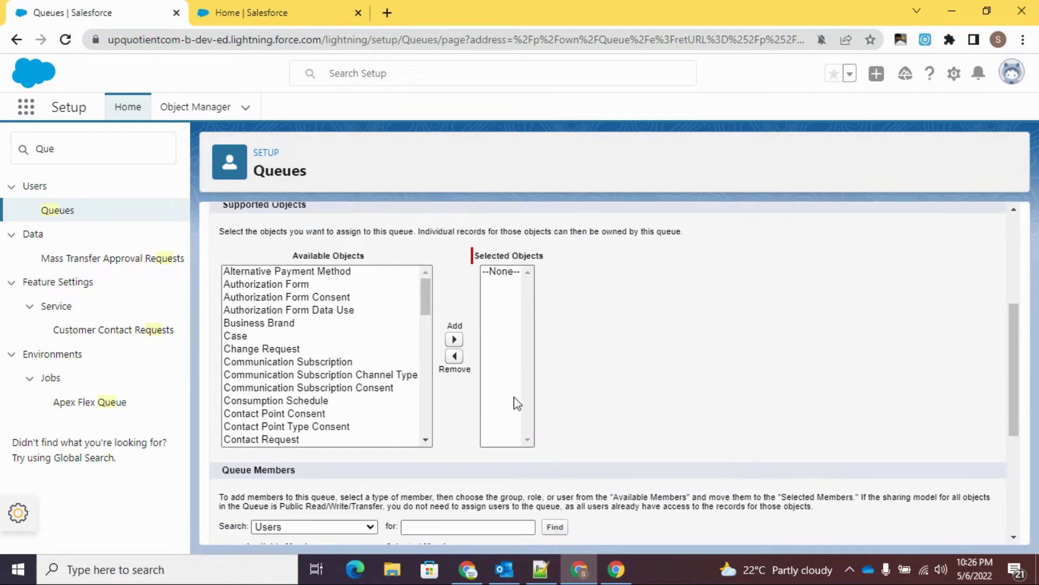
pyautogui.scroll(1, 504, 400)
pyautogui.scroll(-1, 503, 401)
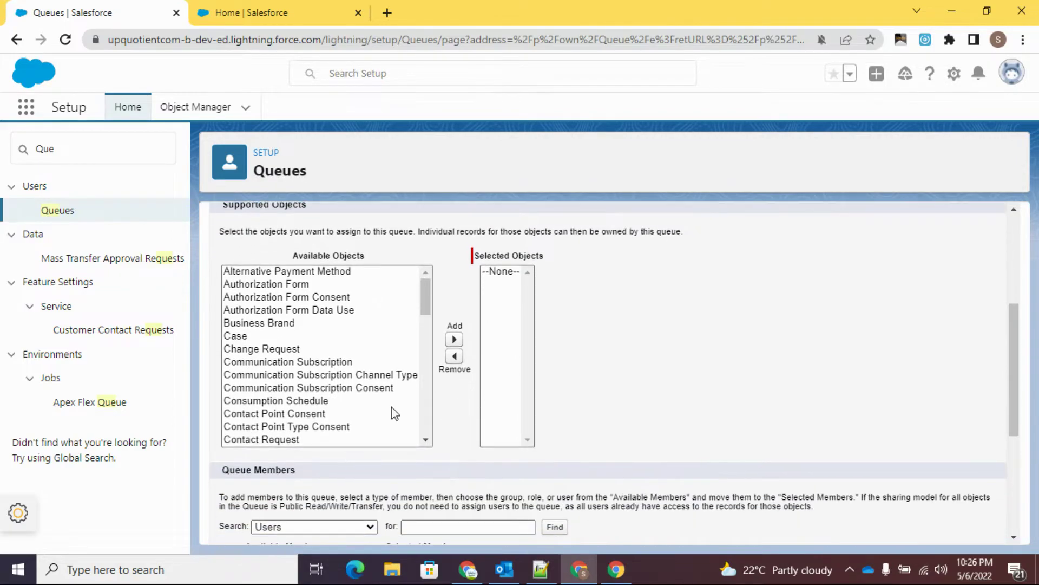
pyautogui.click(246, 338)
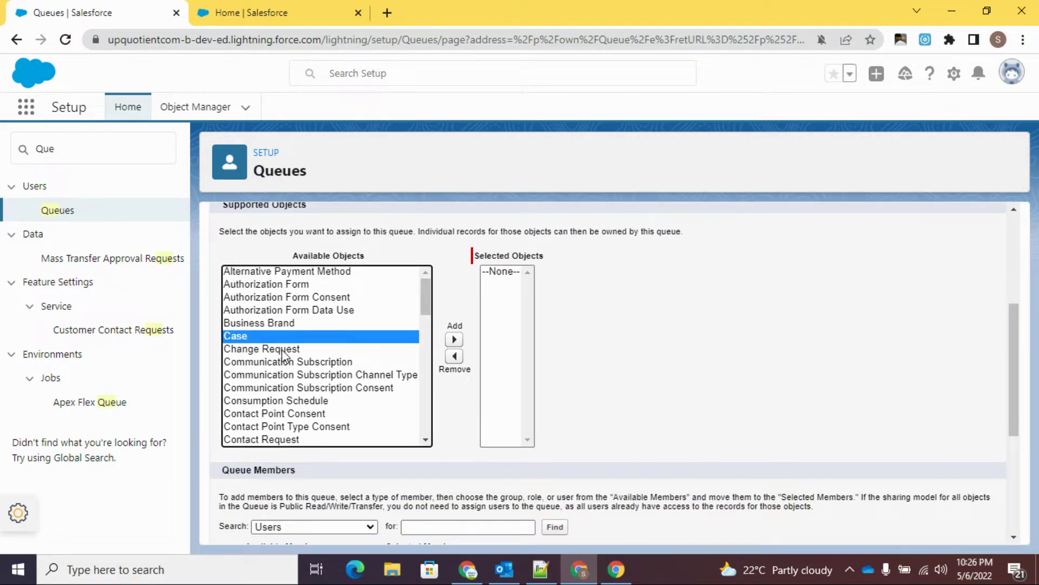
pyautogui.press('l')
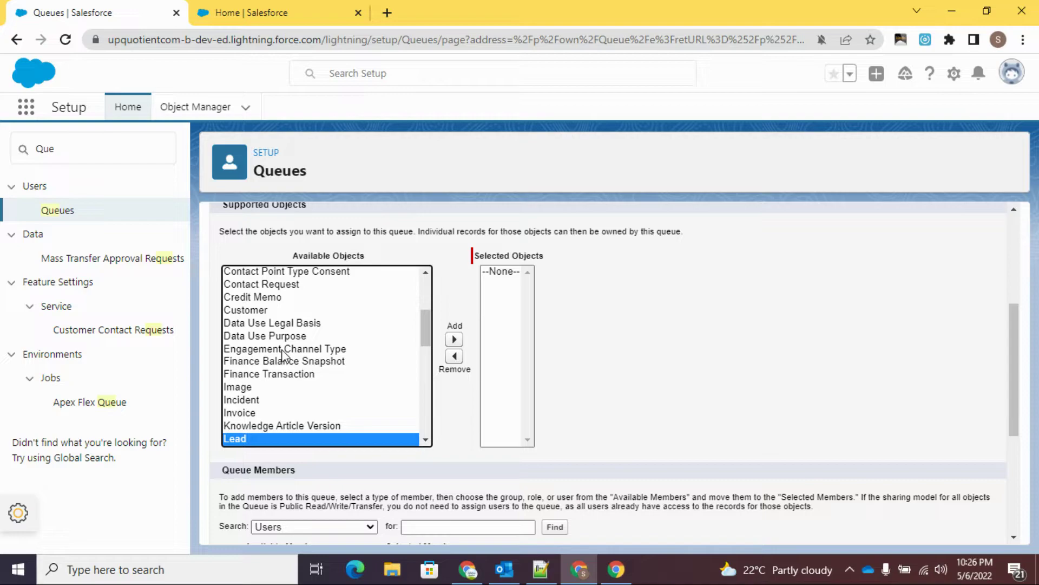
pyautogui.click(455, 340)
# - Add the two personally named users, leaving out Integration User and Security User, as queue members and save the queue
pyautogui.scroll(-4, 624, 350)
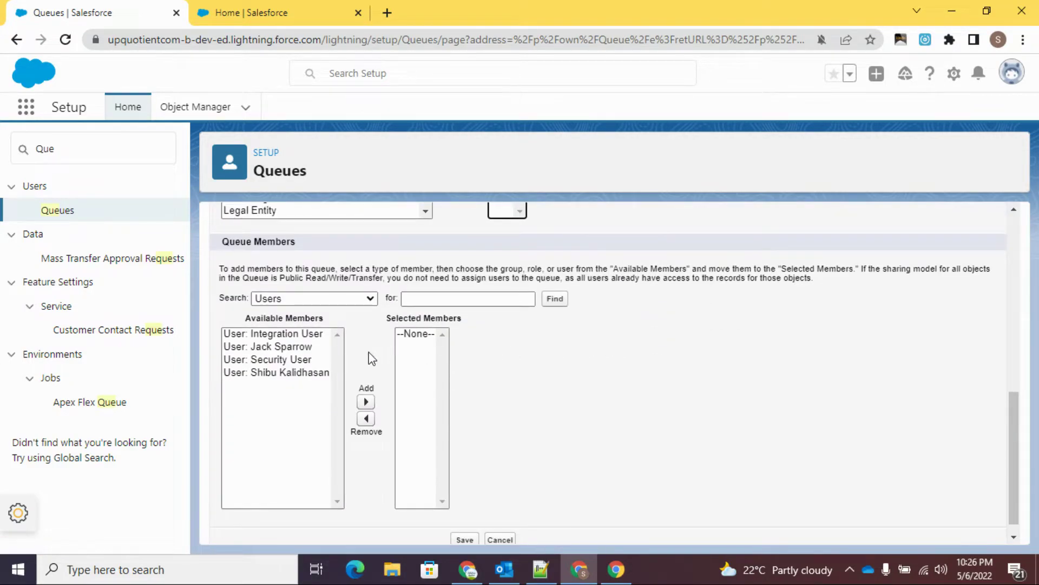
pyautogui.click(301, 299)
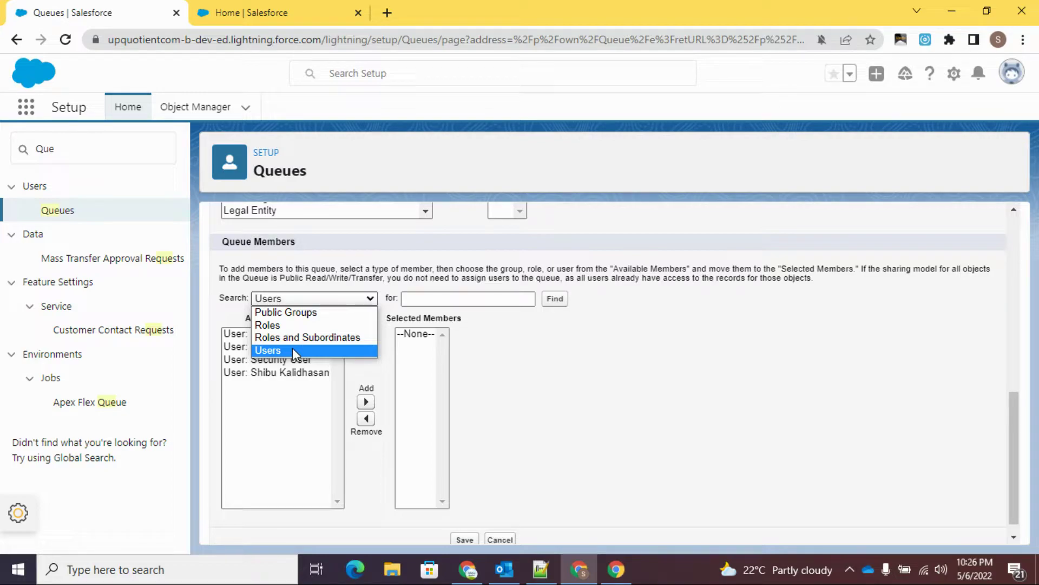
pyautogui.click(517, 368)
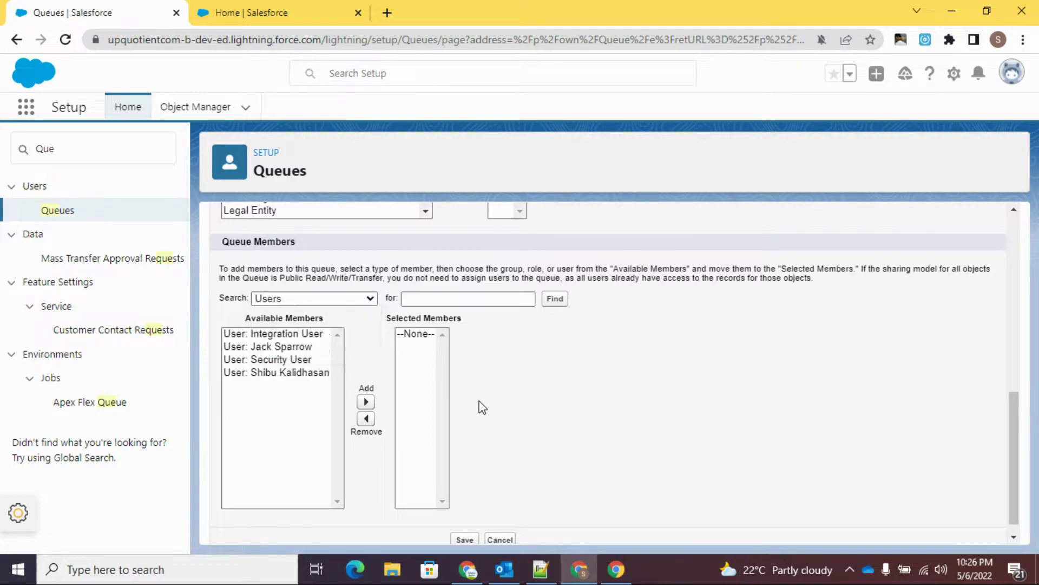
pyautogui.click(266, 348)
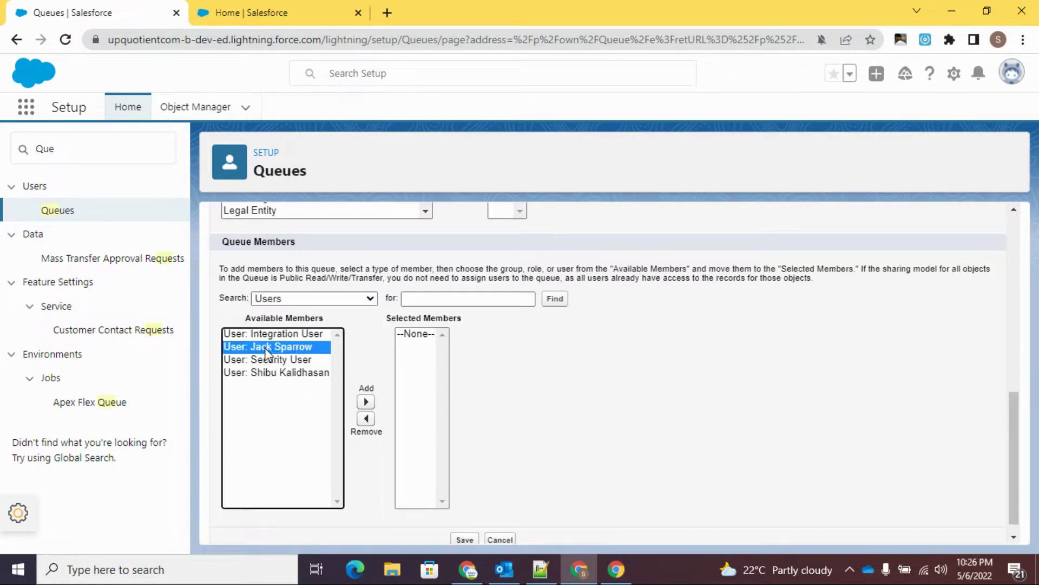
pyautogui.keyDown('ctrl'); pyautogui.click(276, 372); pyautogui.keyUp('ctrl')
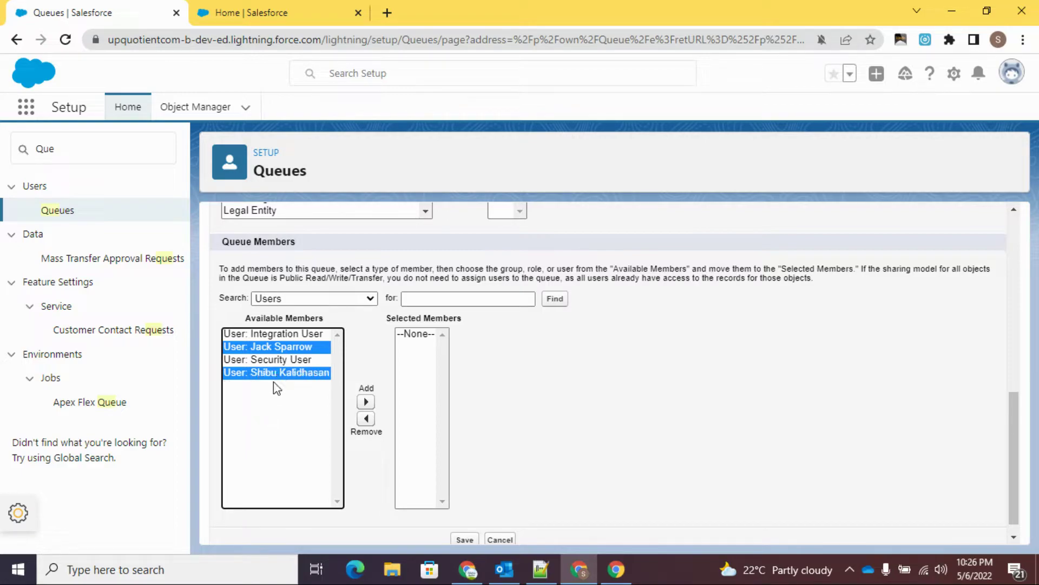
pyautogui.click(366, 402)
pyautogui.scroll(-1, 651, 408)
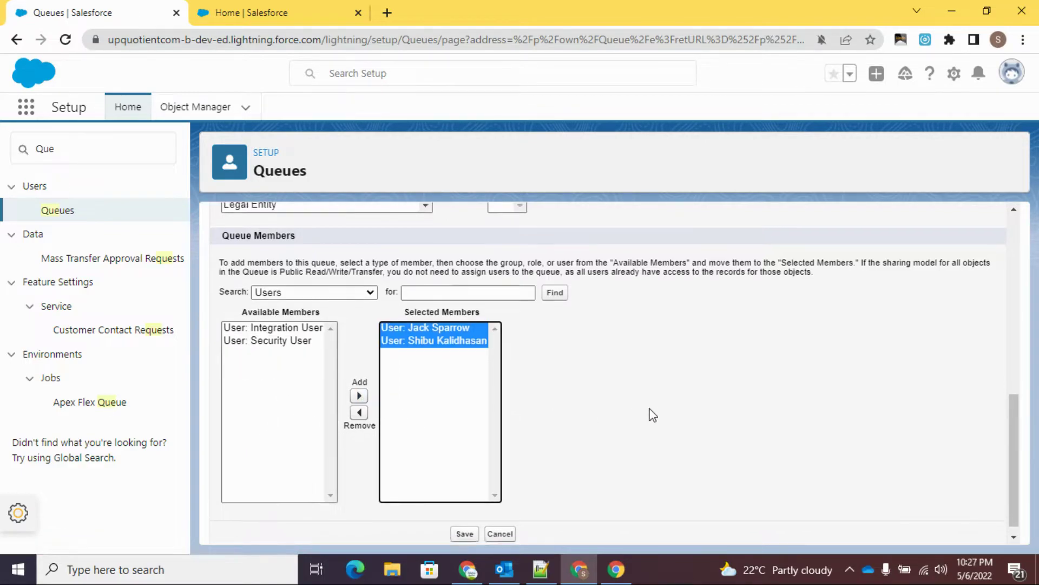
pyautogui.click(465, 524)
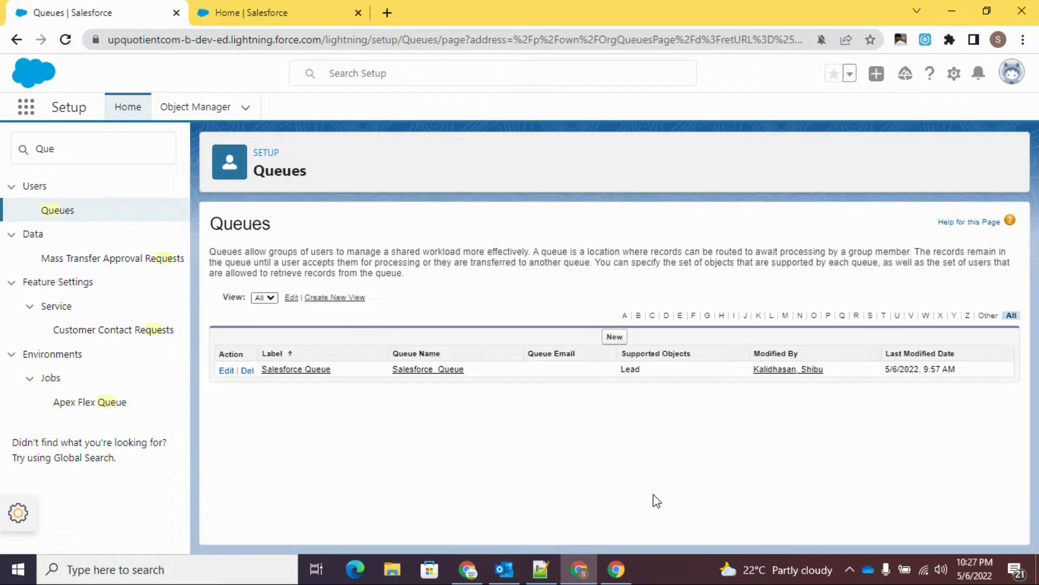
# - Start a new queue and label it Data Science Queue, with the queue name Data_Science_Queue
pyautogui.click(615, 337)
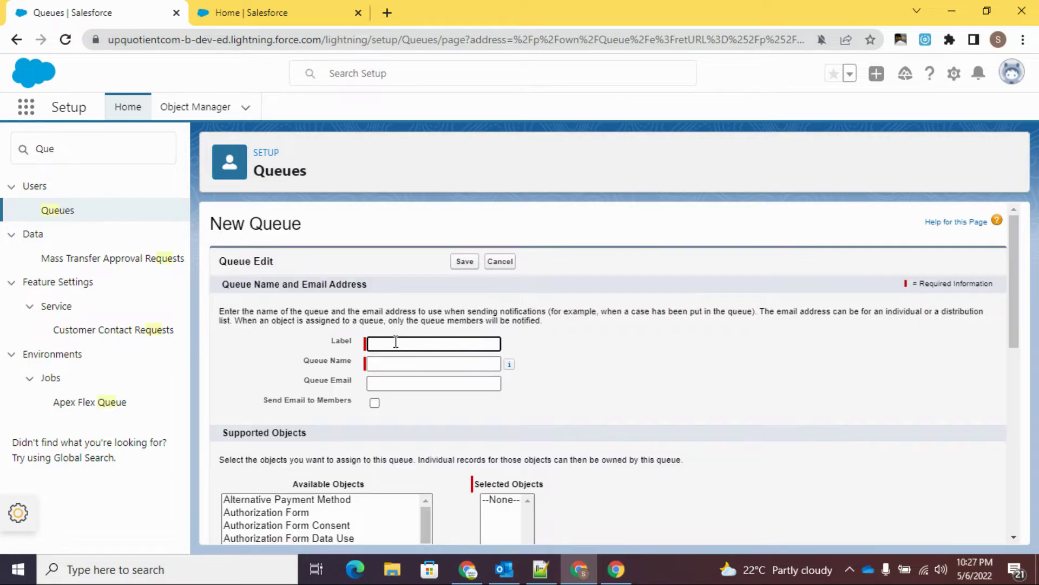
pyautogui.click(396, 343)
pyautogui.click(450, 375)
pyautogui.click(555, 403)
pyautogui.scroll(-1, 552, 406)
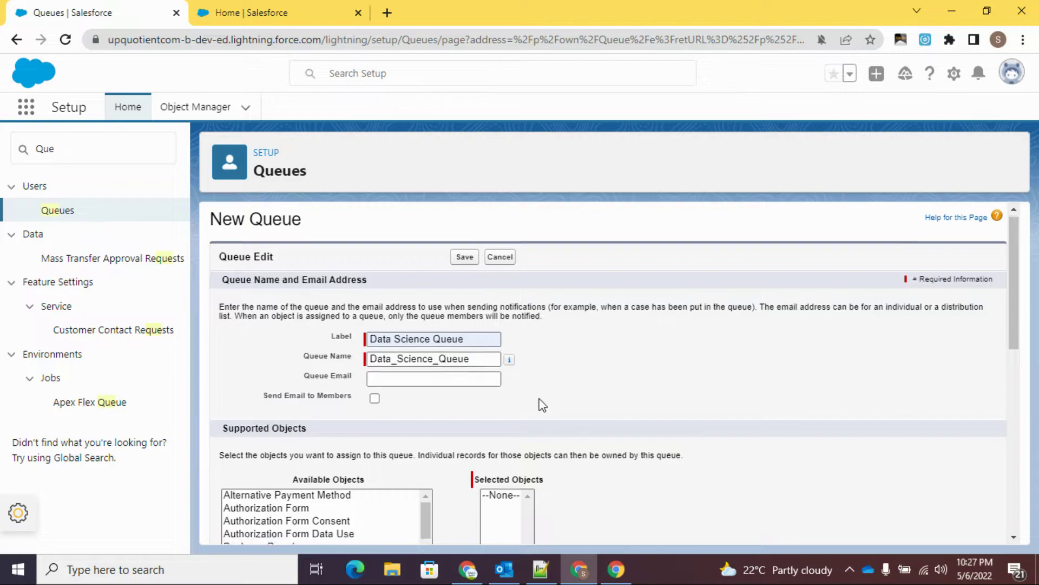
# - Add Lead to the Data Science Queue's supported objects
pyautogui.scroll(-4, 543, 405)
pyautogui.click(265, 354)
pyautogui.press('l')
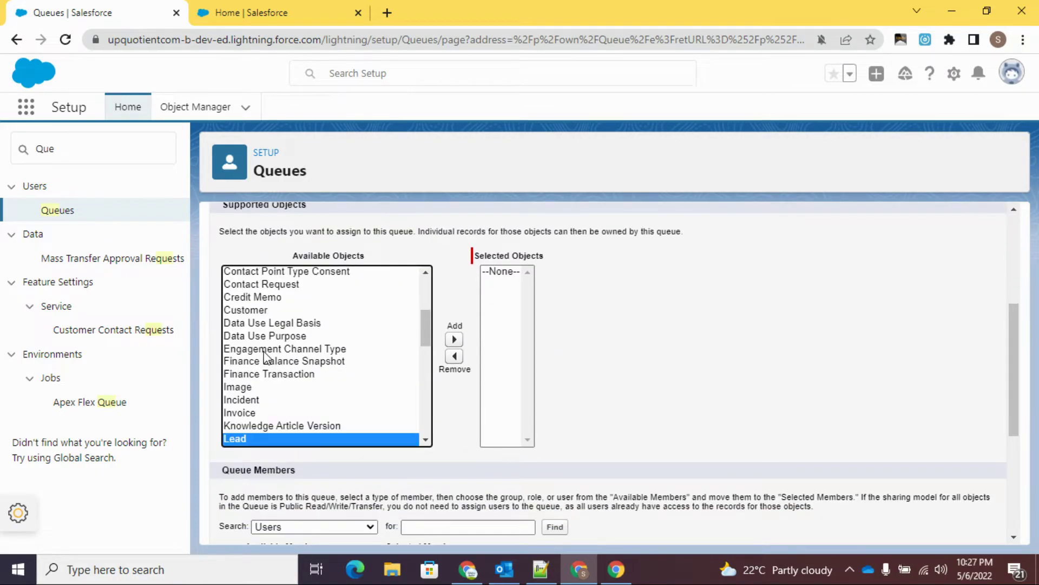
pyautogui.click(454, 340)
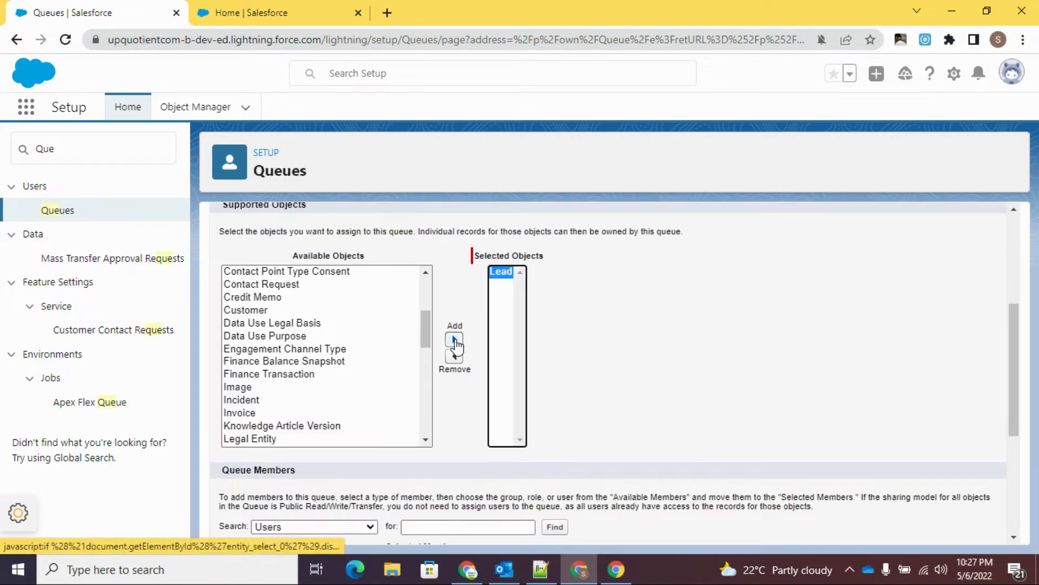
# - Make the two personally named users members of the Data Science Queue, excluding Integration User and Security User, and save it
pyautogui.scroll(-3, 455, 347)
pyautogui.scroll(-2, 454, 347)
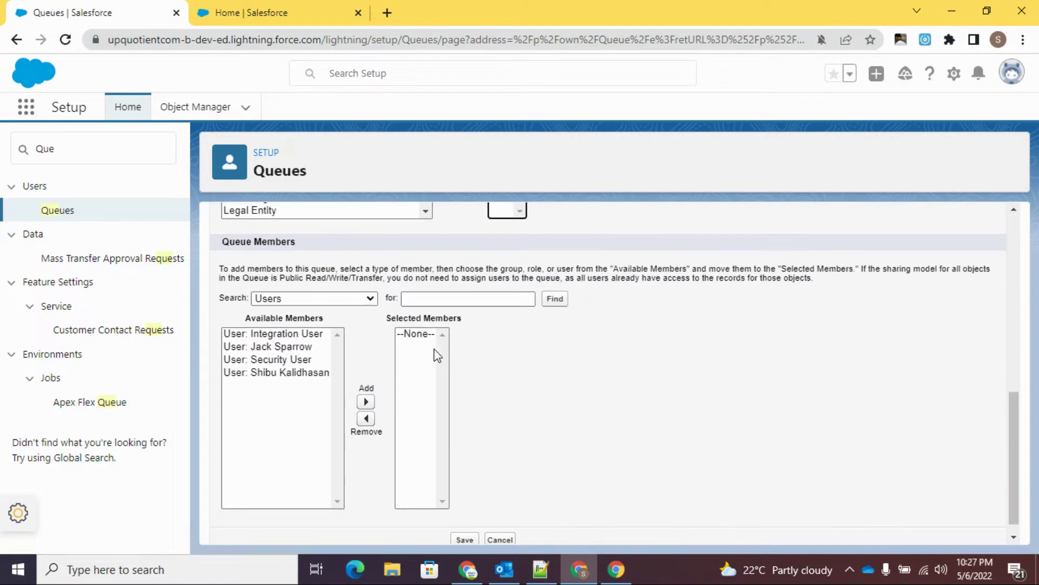
pyautogui.click(279, 347)
pyautogui.keyDown('ctrl'); pyautogui.click(278, 372); pyautogui.keyUp('ctrl')
pyautogui.click(366, 401)
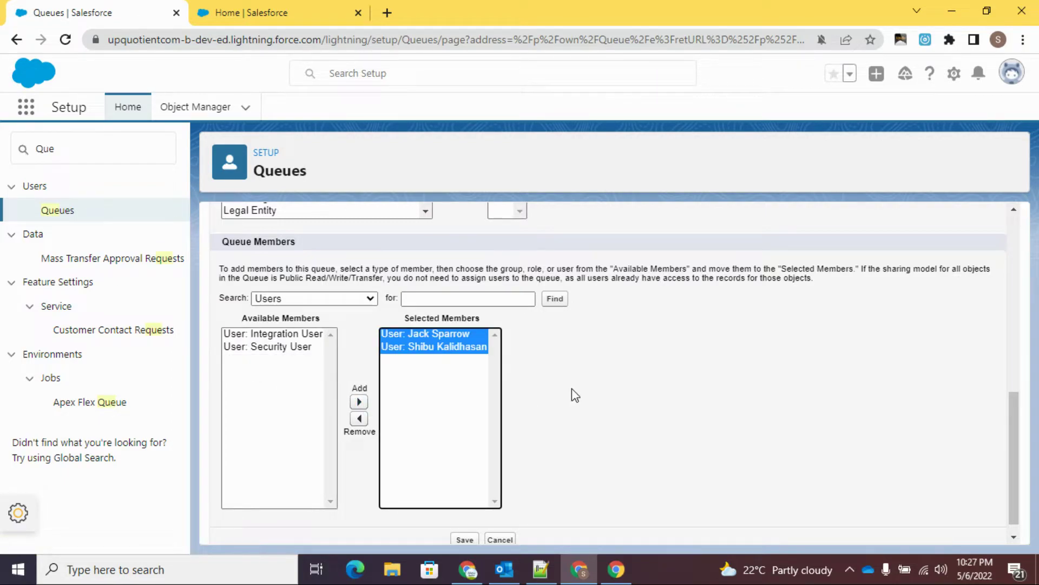
pyautogui.scroll(-1, 573, 395)
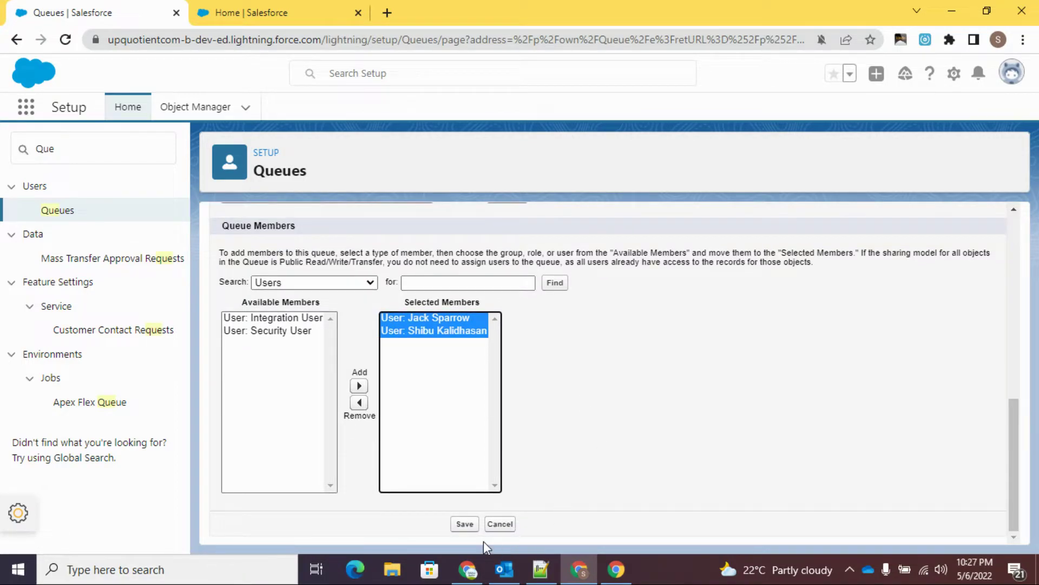
pyautogui.click(466, 524)
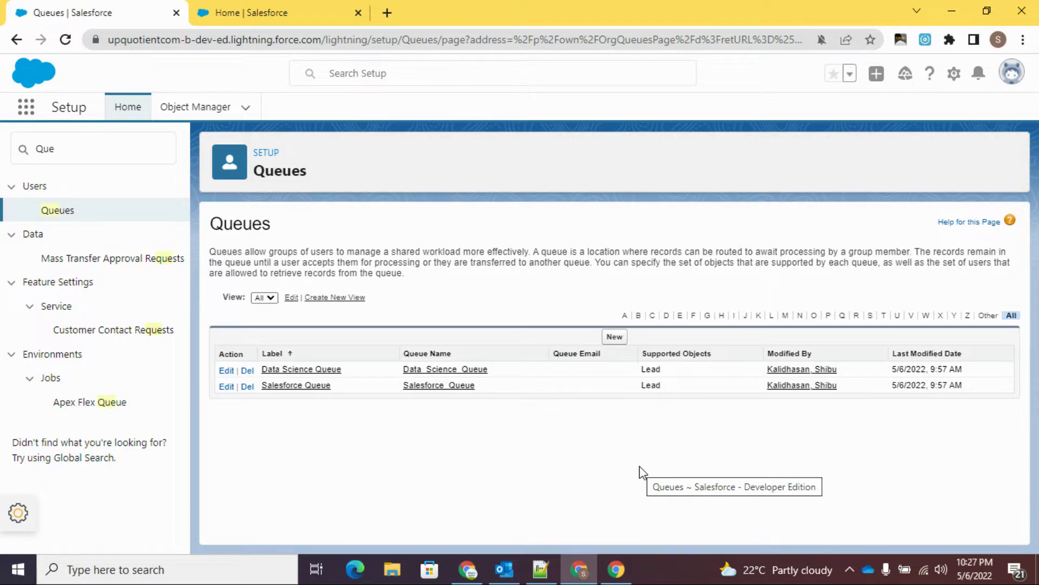
# - Check the next item in the Notepad++ notes, return to Salesforce Setup in Chrome, and find and open Lead Assignment Rules
pyautogui.hotkey('alt', 'Tab')
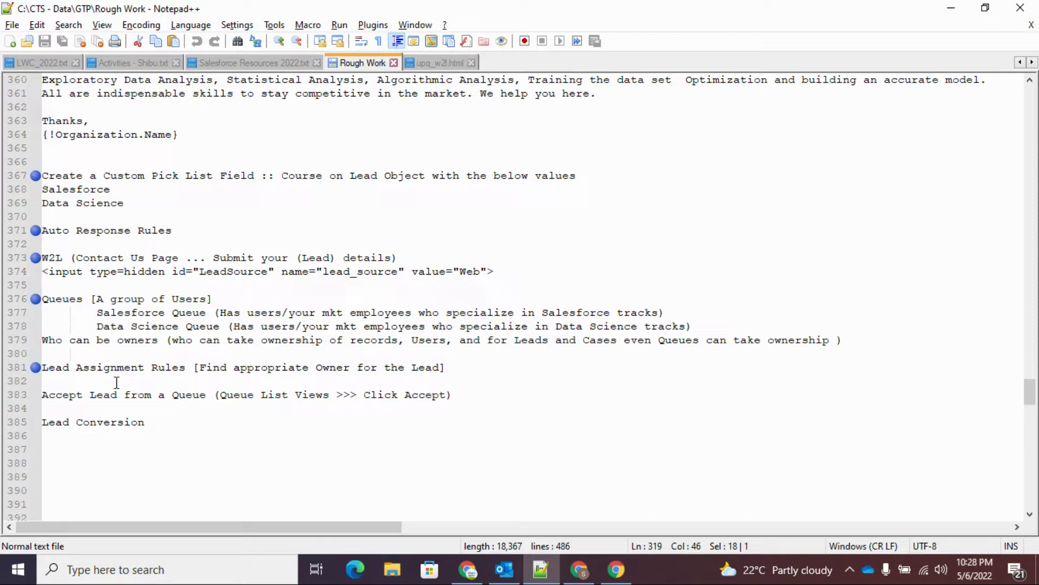
pyautogui.hotkey('alt', 'Tab')
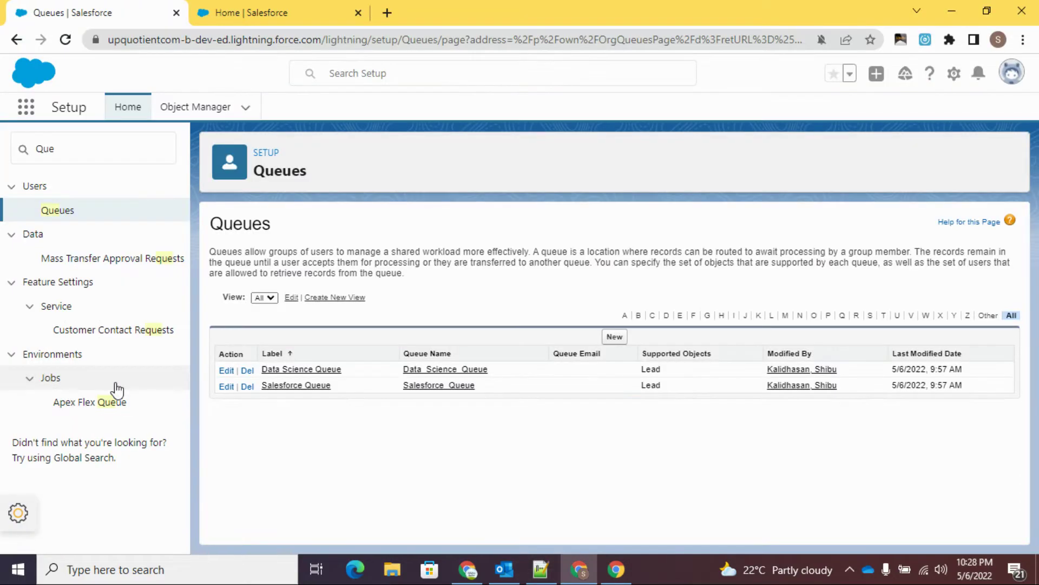
pyautogui.click(72, 150)
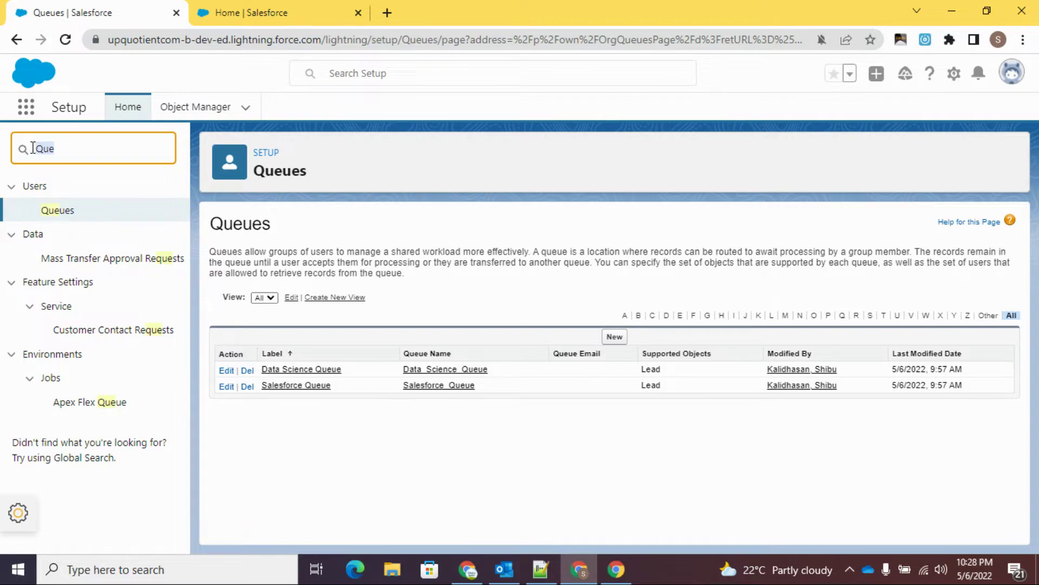
pyautogui.write('Lead')
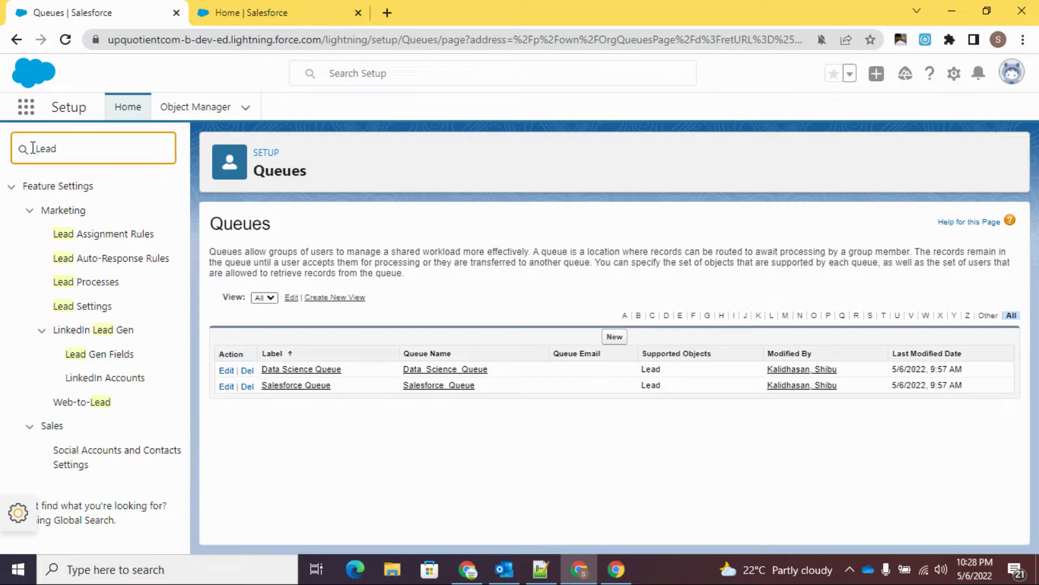
pyautogui.click(89, 236)
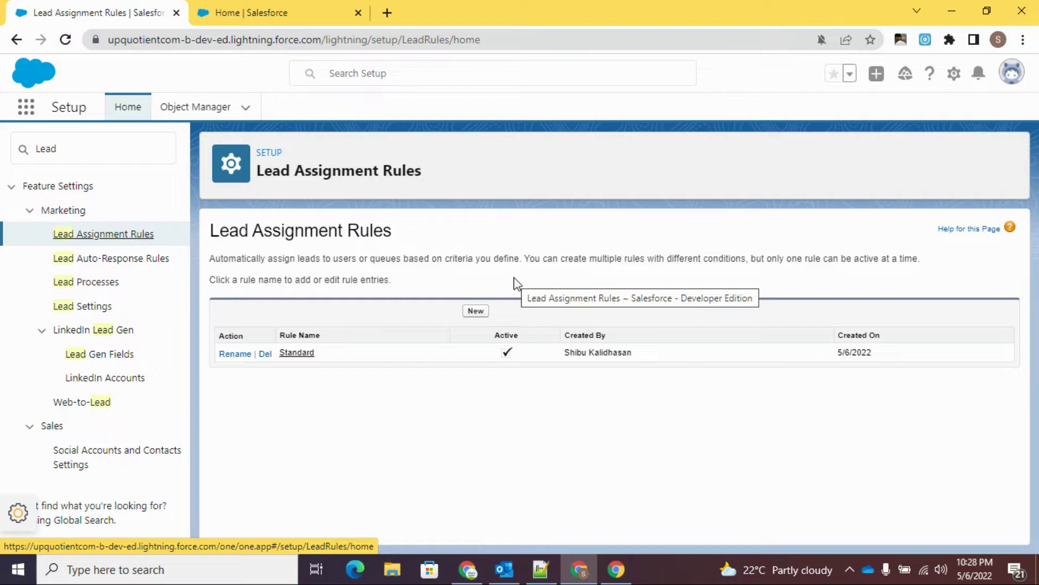
# - Create an active lead assignment rule named "upquotient lead assignment rule" and save it
pyautogui.click(475, 313)
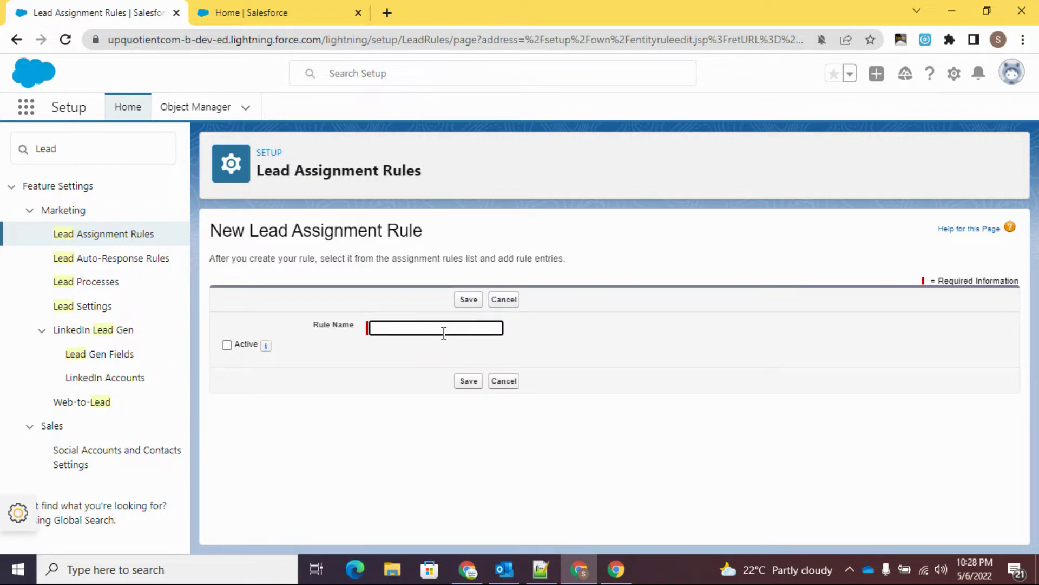
pyautogui.write('Up')
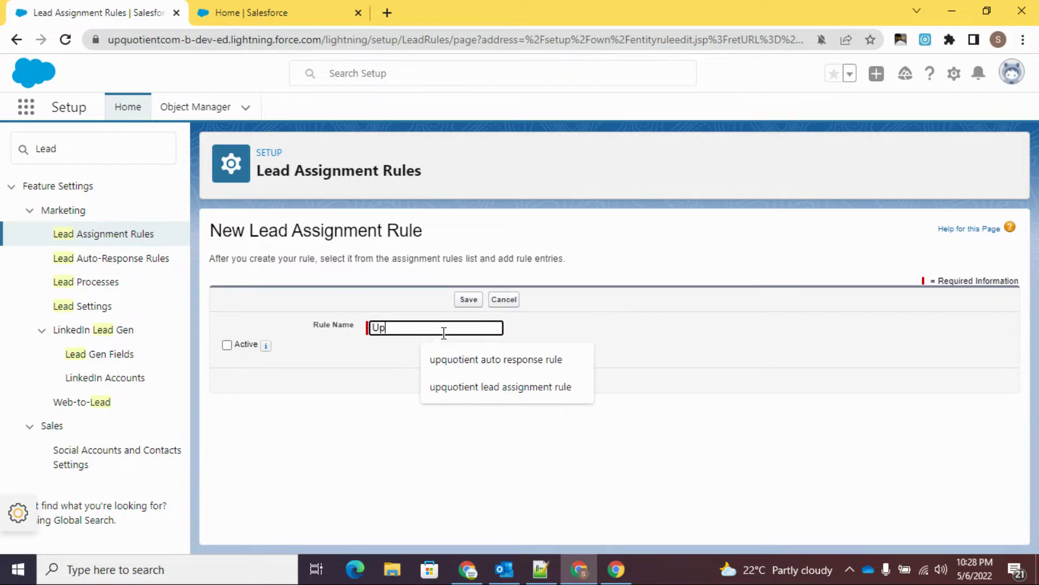
pyautogui.click(470, 388)
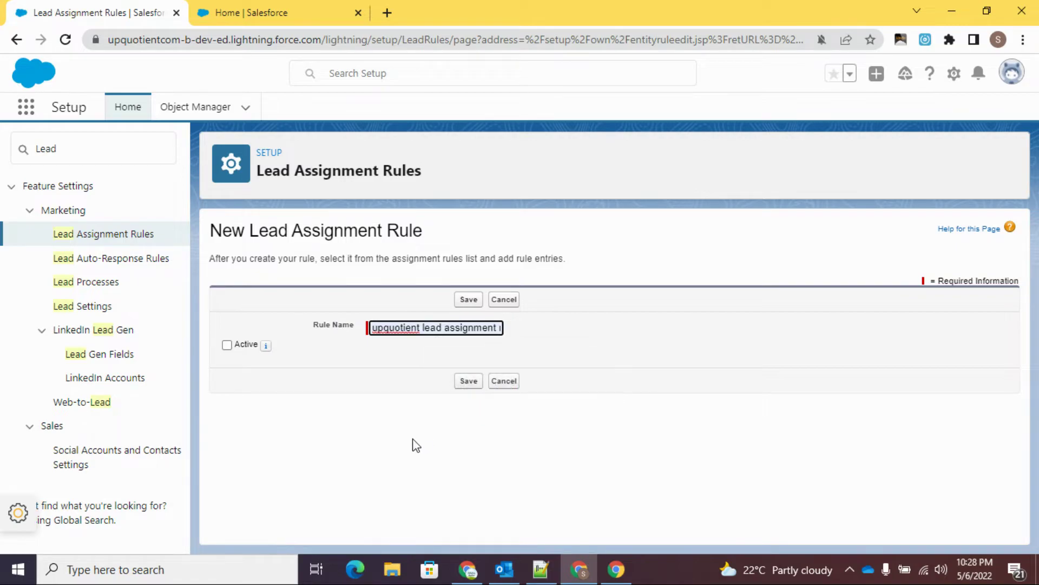
pyautogui.click(227, 345)
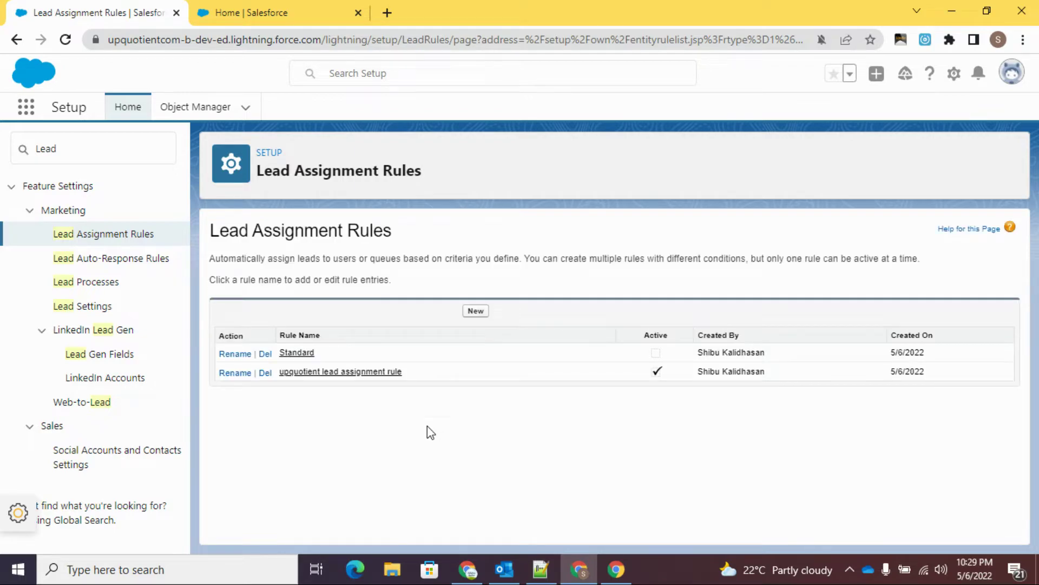
# - Open the upquotient lead assignment rule and start a rule entry with sort order 1
pyautogui.click(377, 373)
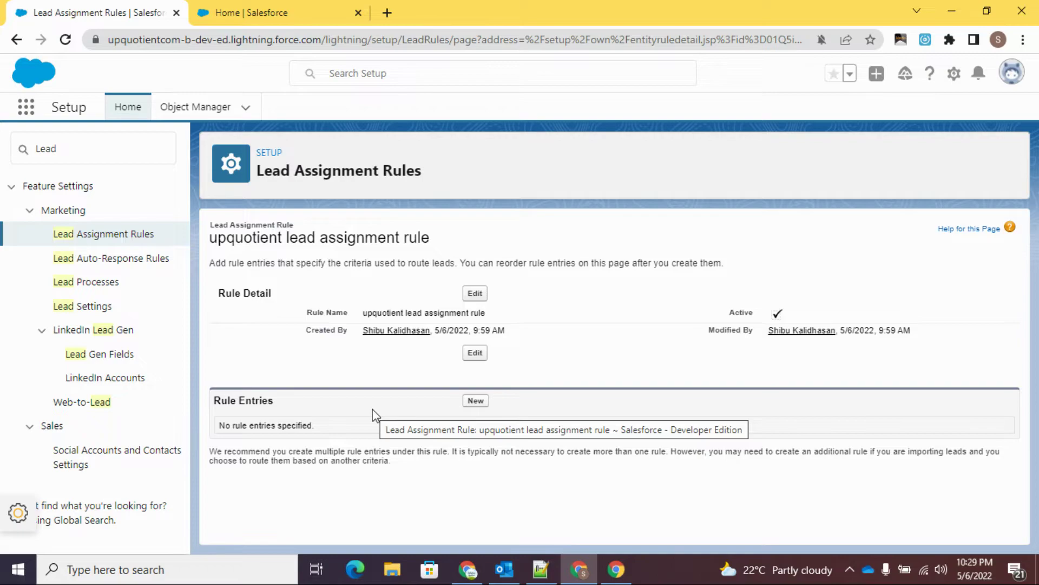
pyautogui.click(476, 401)
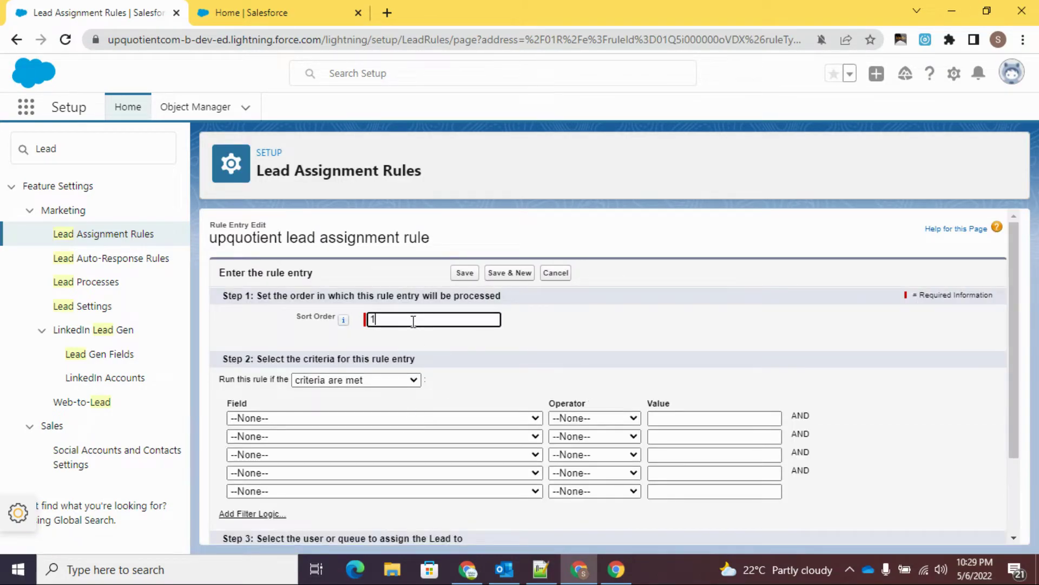
pyautogui.scroll(-2, 493, 356)
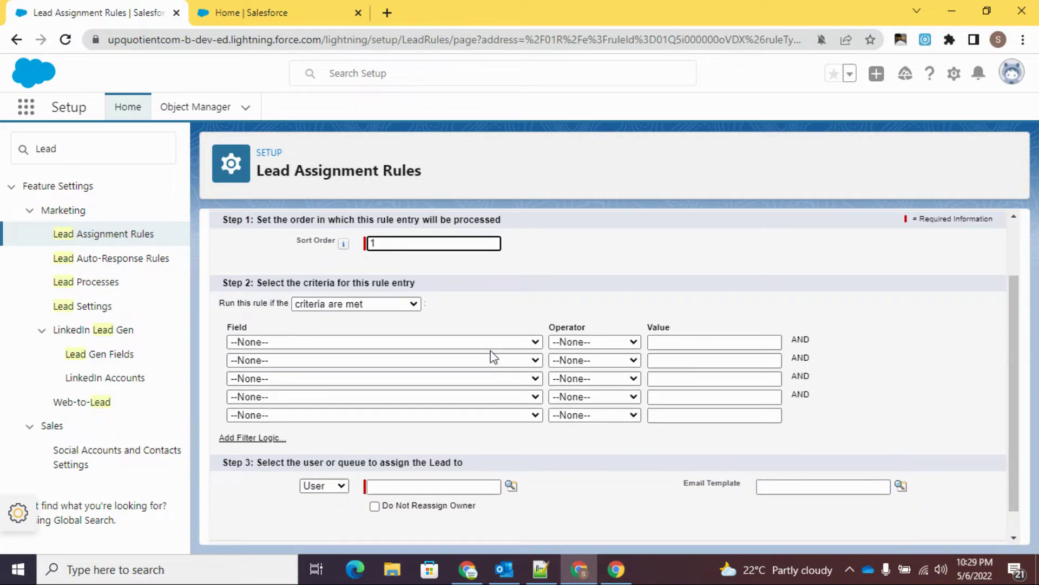
# - Set the rule entry's criterion to Lead: Course equals Salesforce, choosing the value from the picklist lookup
pyautogui.click(479, 343)
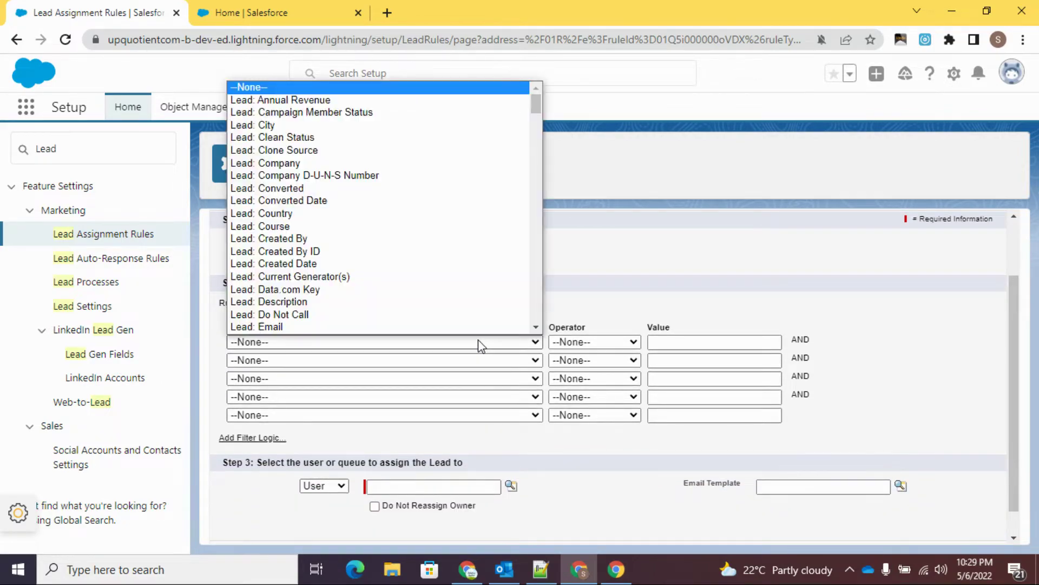
pyautogui.scroll(-1, 433, 292)
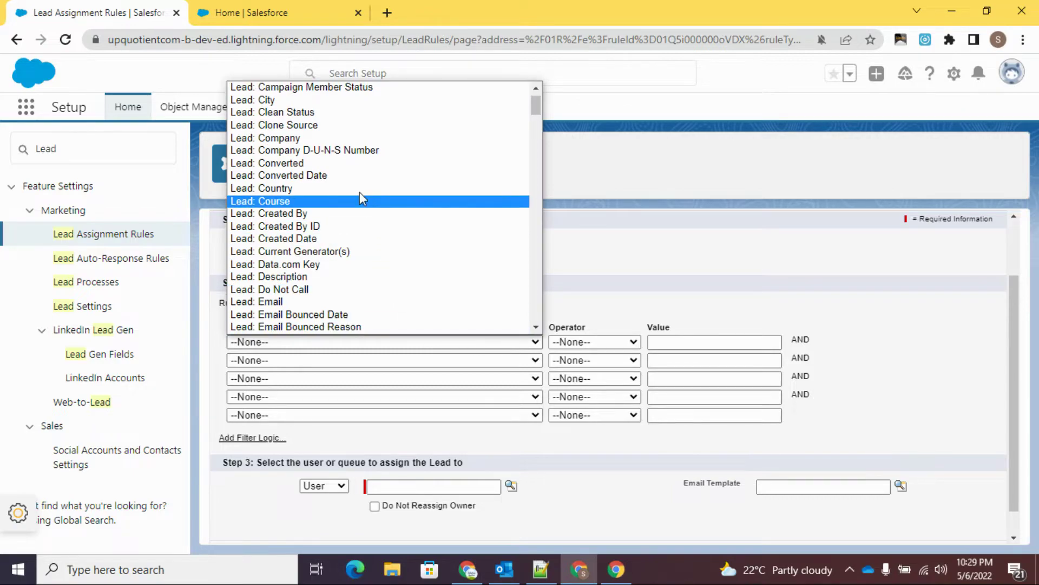
pyautogui.click(326, 201)
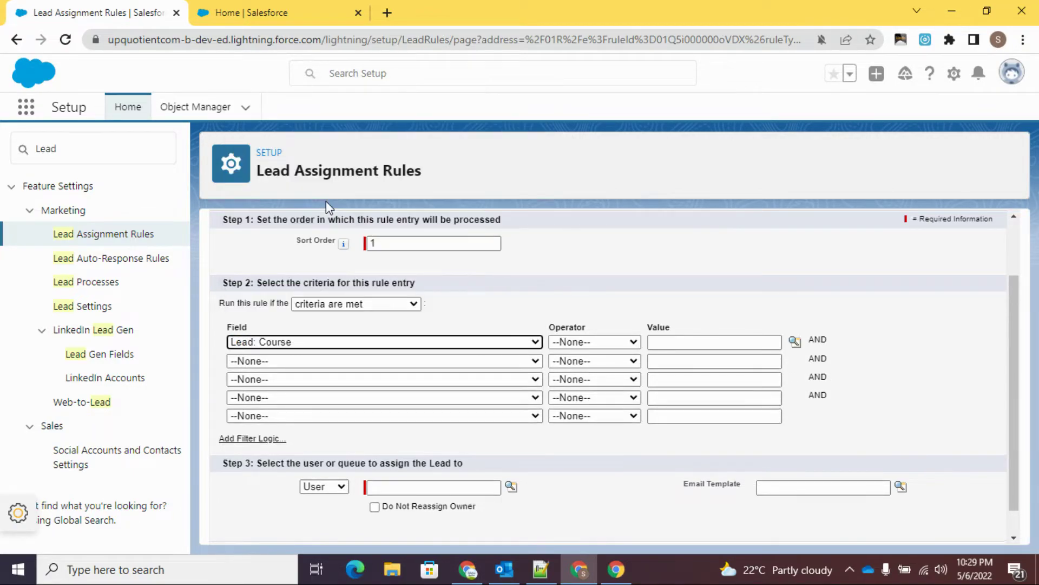
pyautogui.click(560, 342)
pyautogui.click(567, 368)
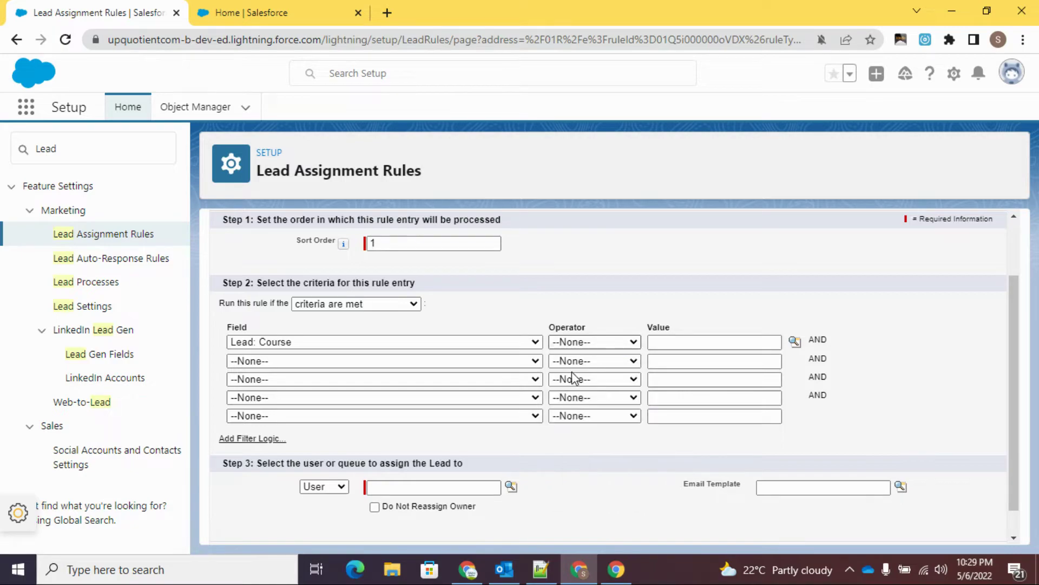
pyautogui.click(794, 341)
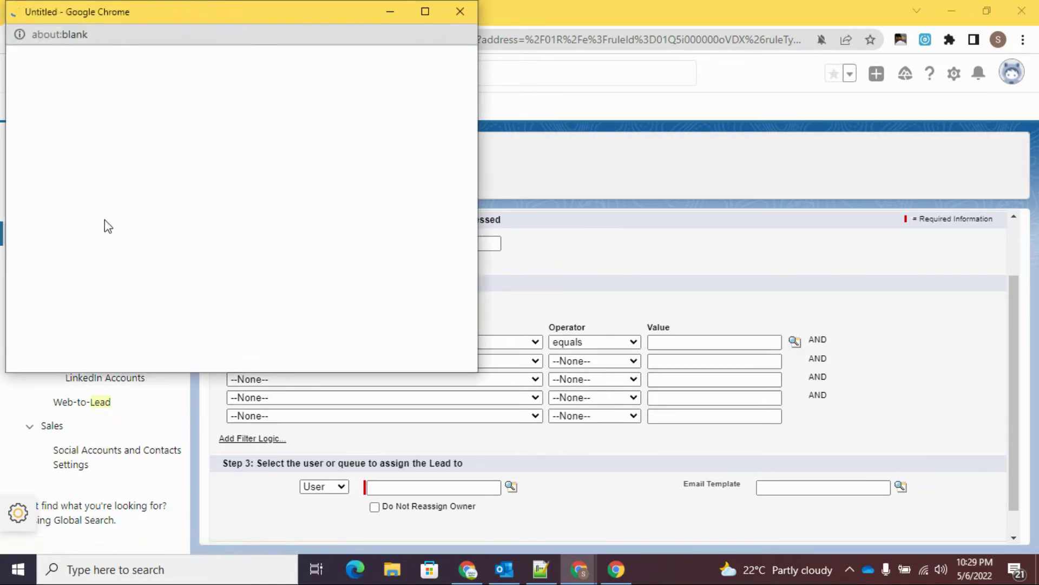
pyautogui.click(27, 149)
pyautogui.click(216, 196)
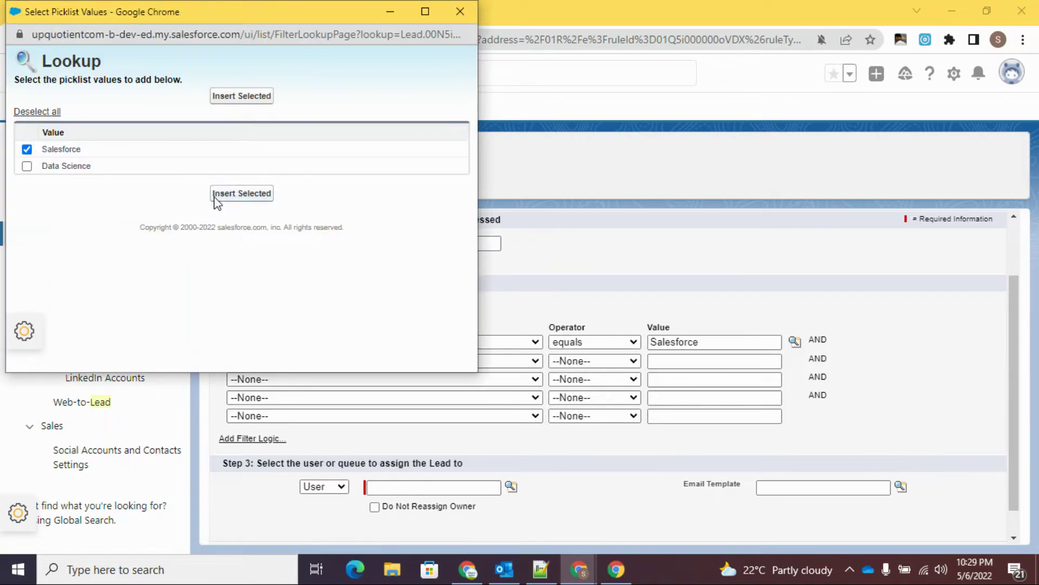
# - Assign leads matching the entry to the queue Salesforce Queue and save the rule entry
pyautogui.scroll(-1, 678, 267)
pyautogui.click(319, 456)
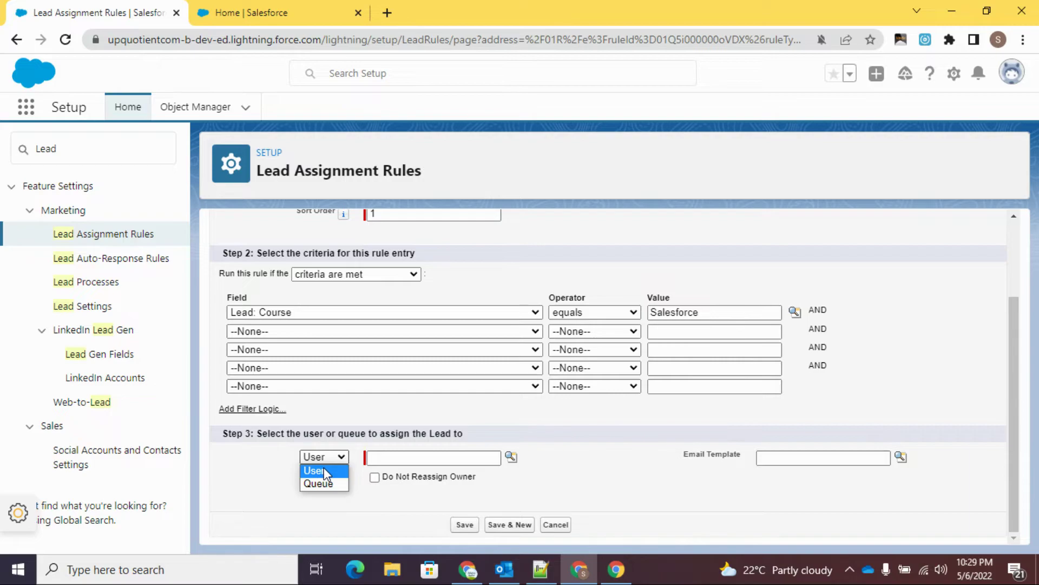
pyautogui.click(325, 483)
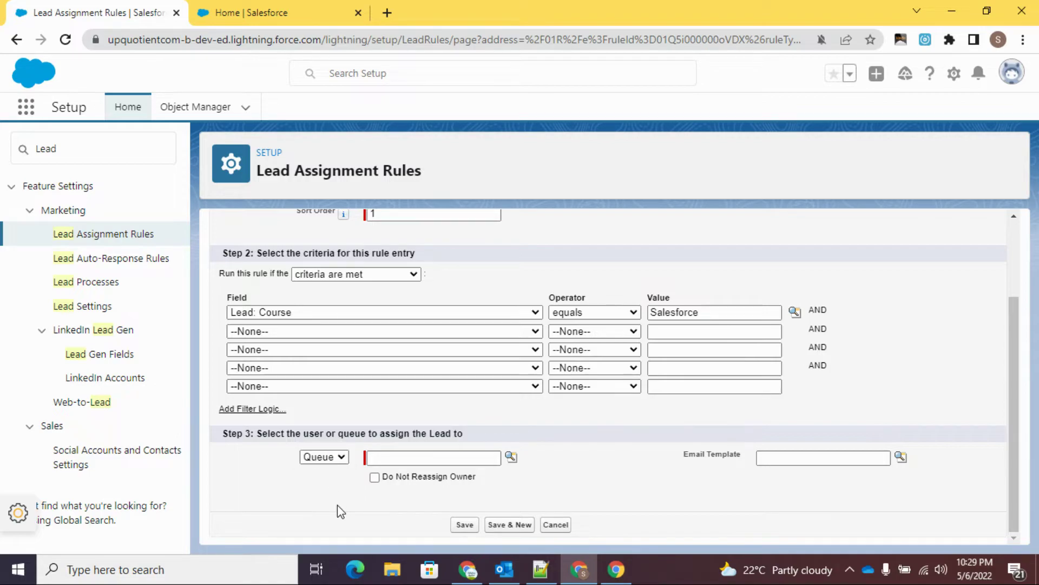
pyautogui.click(511, 458)
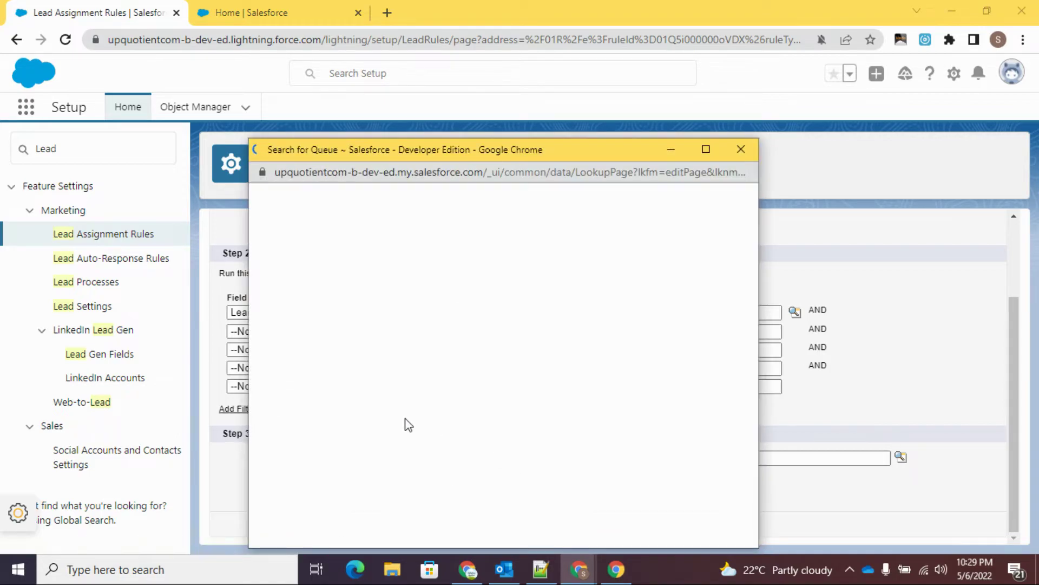
pyautogui.click(299, 350)
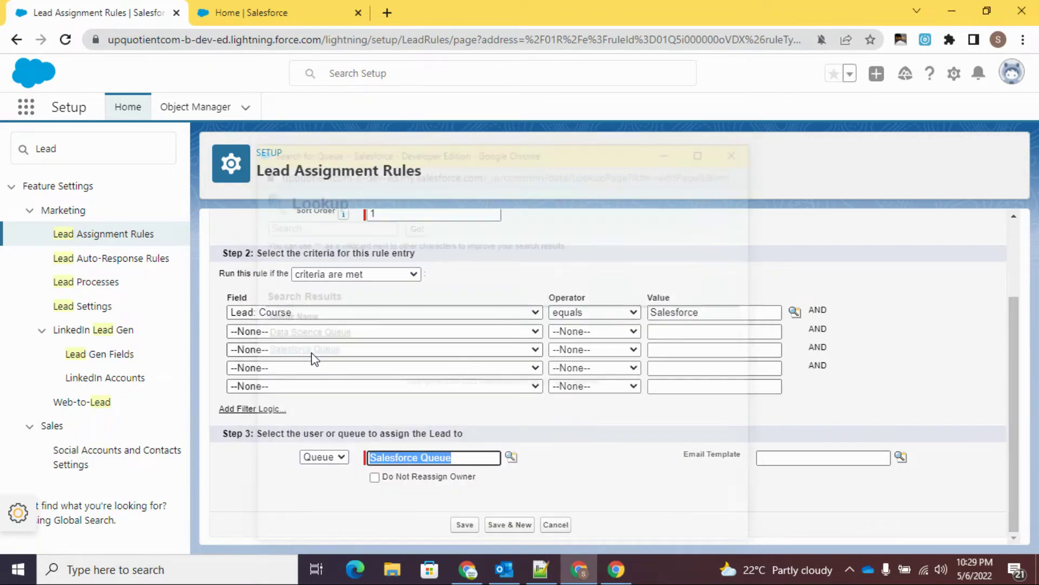
pyautogui.click(561, 481)
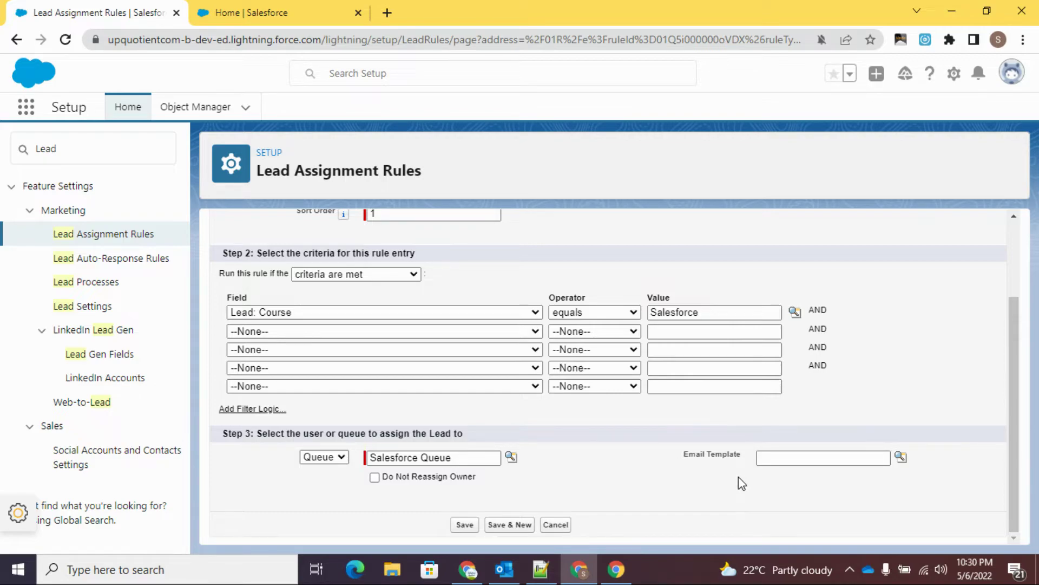
pyautogui.click(465, 525)
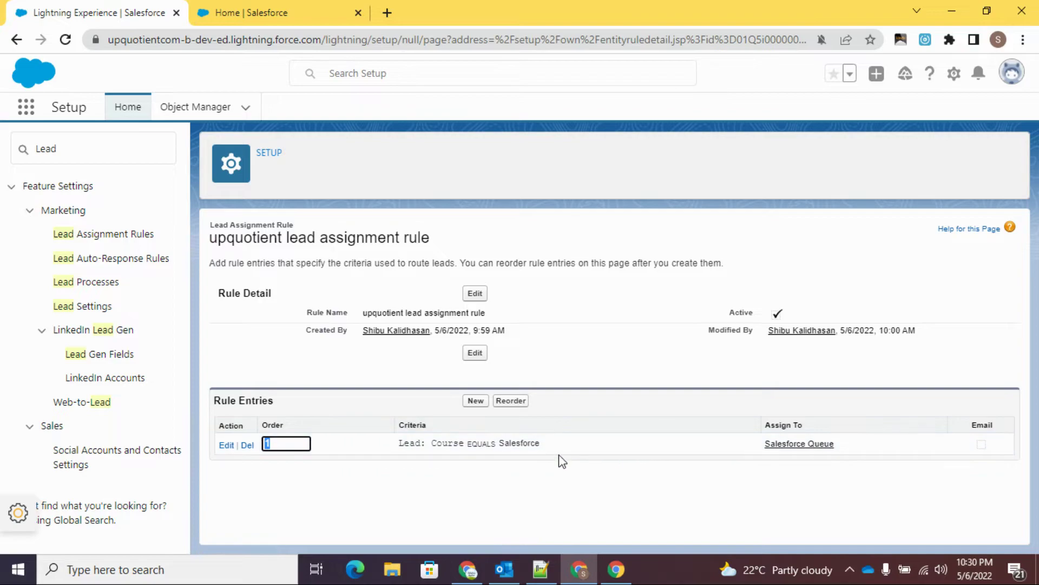
# - Start a second entry in the upquotient lead assignment rule with sort order 2
pyautogui.click(475, 401)
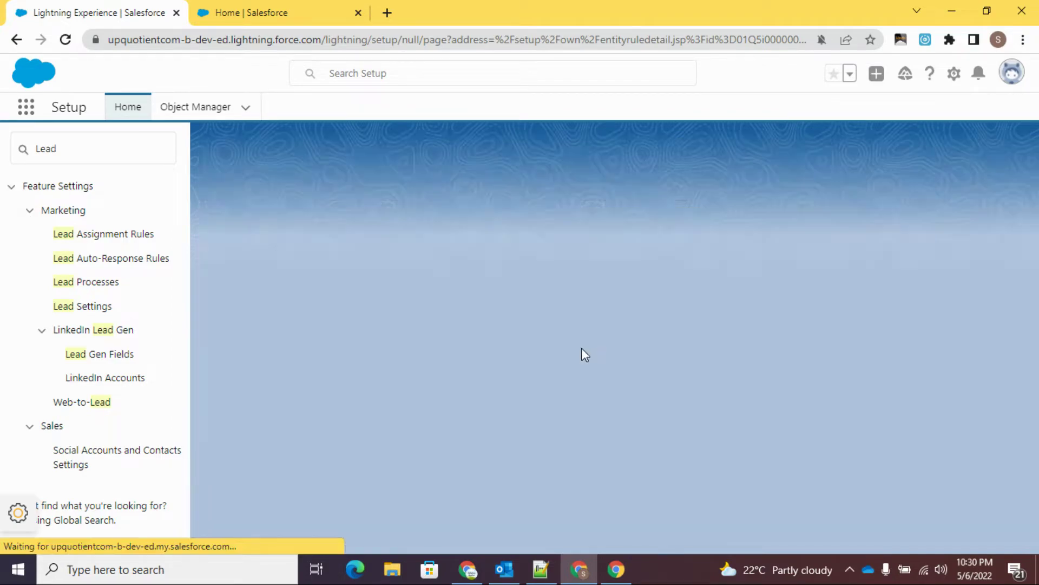
pyautogui.click(408, 320)
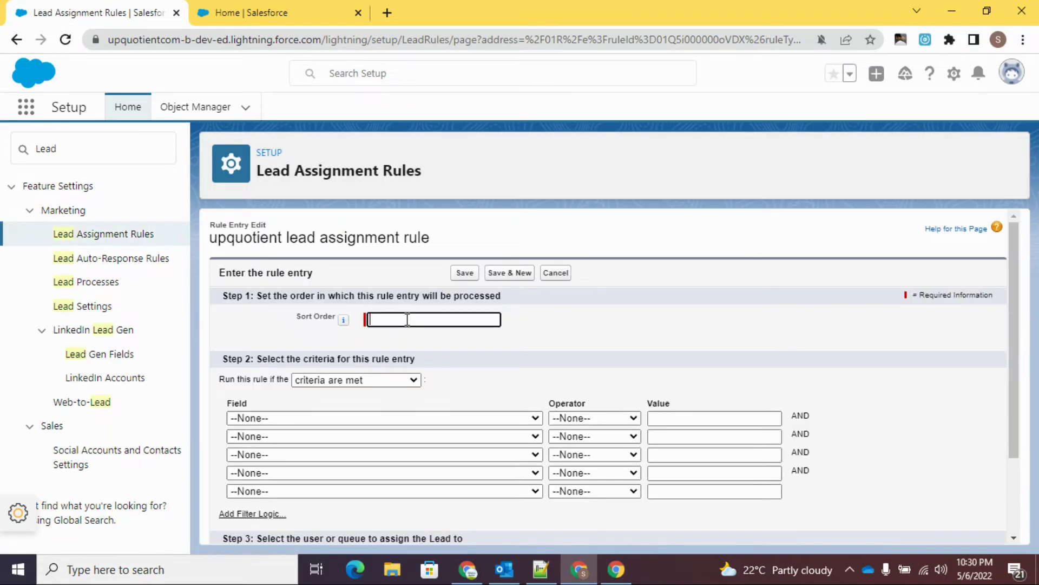
pyautogui.write('2')
pyautogui.click(538, 344)
pyautogui.scroll(-2, 540, 343)
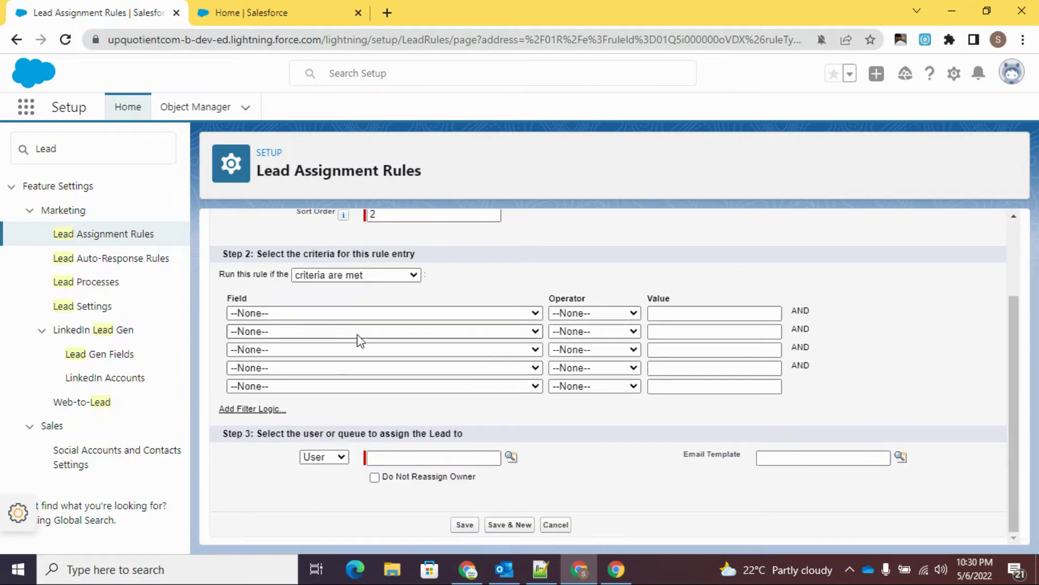
# - Set the second rule entry's criterion to Lead: Course equals Data Science, choosing the value from the picklist lookup
pyautogui.click(355, 319)
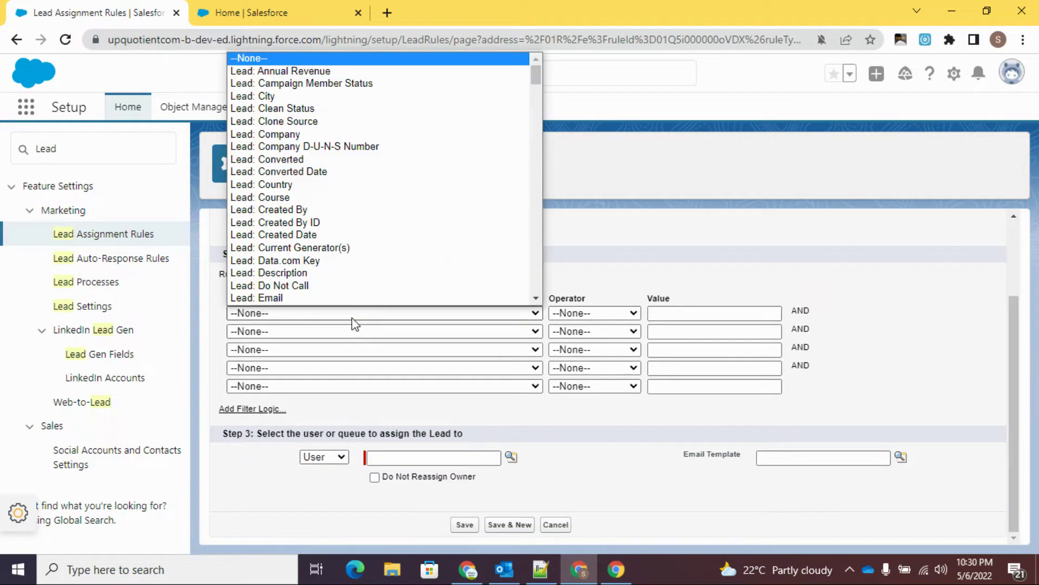
pyautogui.click(301, 198)
pyautogui.click(596, 313)
pyautogui.click(592, 336)
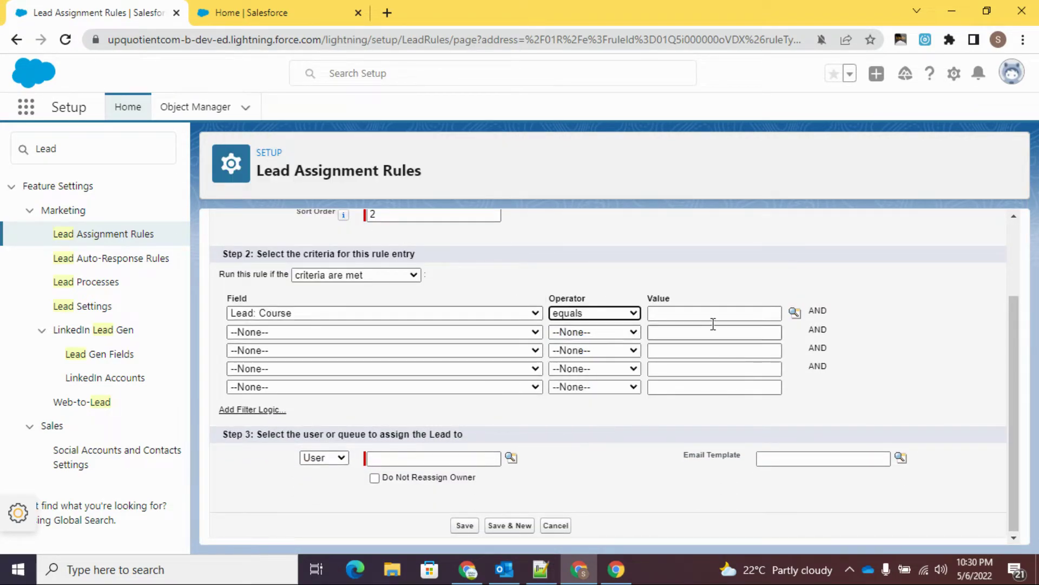
pyautogui.click(794, 313)
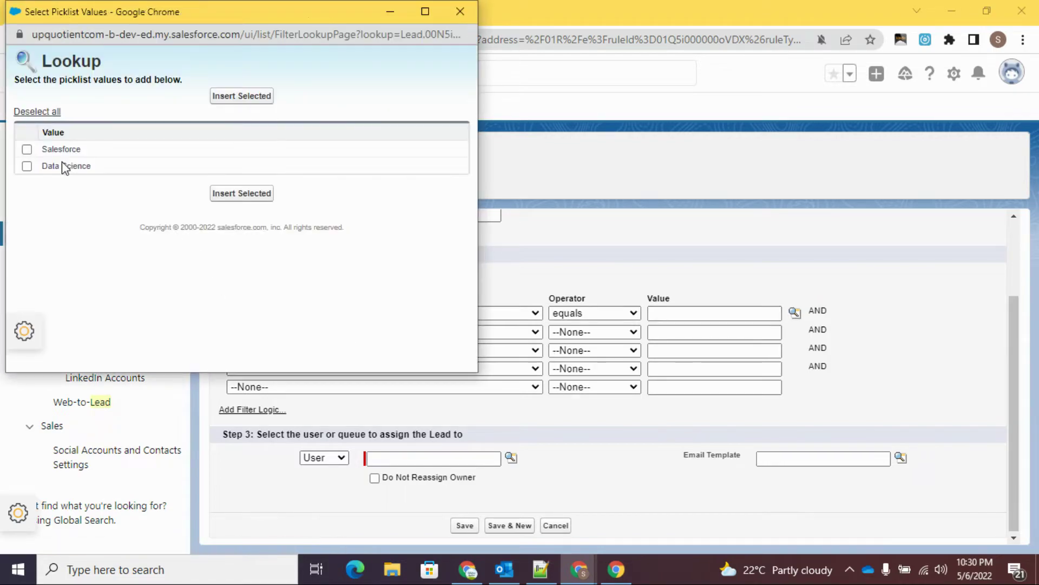
pyautogui.click(234, 197)
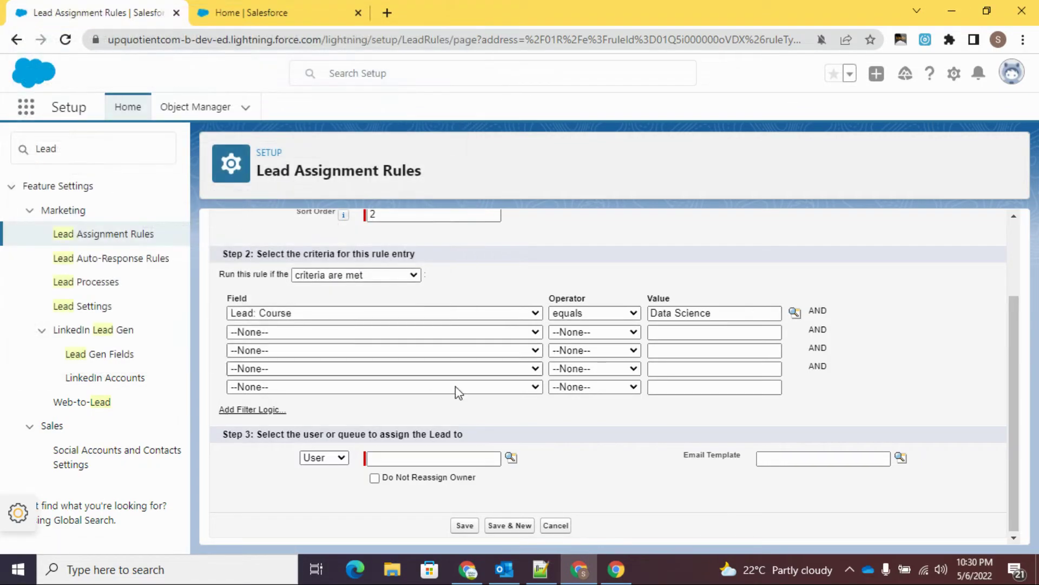
# - Assign leads matching the second entry to the queue Data Science Queue and save the rule entry
pyautogui.click(323, 457)
pyautogui.click(317, 484)
pyautogui.click(511, 457)
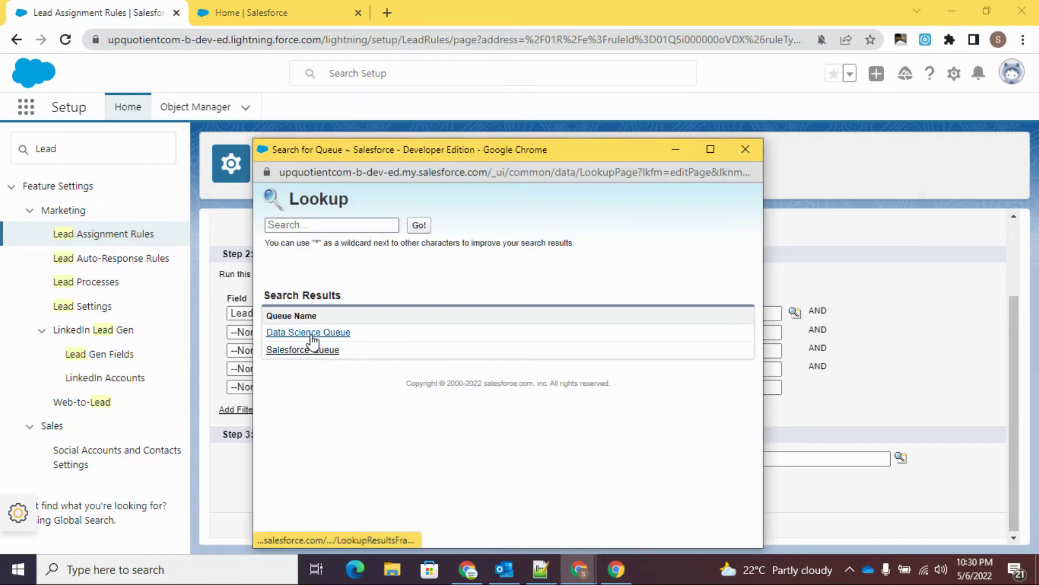
pyautogui.click(313, 335)
pyautogui.click(464, 526)
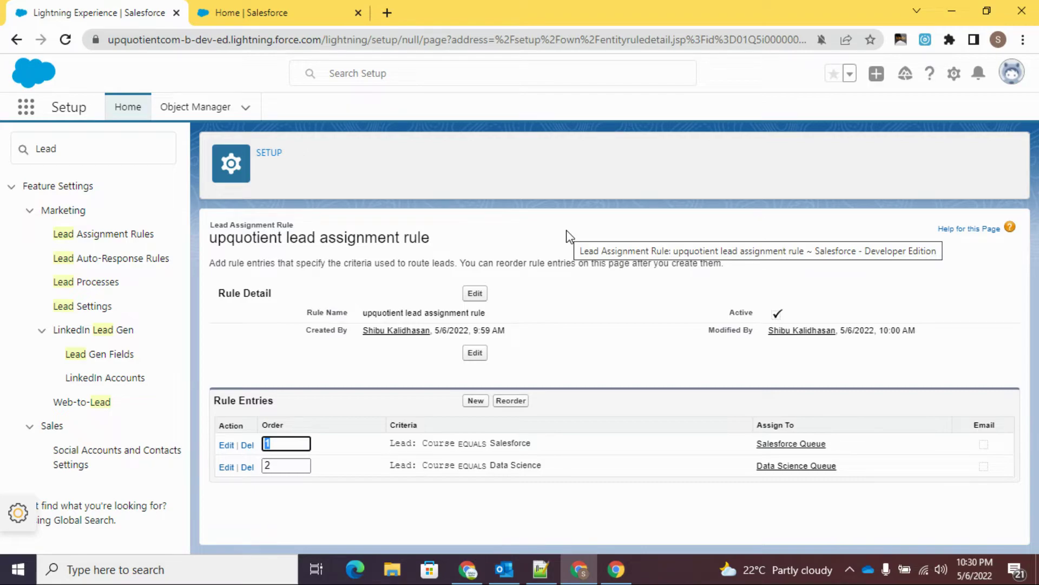
# - Switch to the Rough Work notes in Notepad++ and review the items on accepting leads from a queue and lead conversion
pyautogui.hotkey('alt', 'Tab')
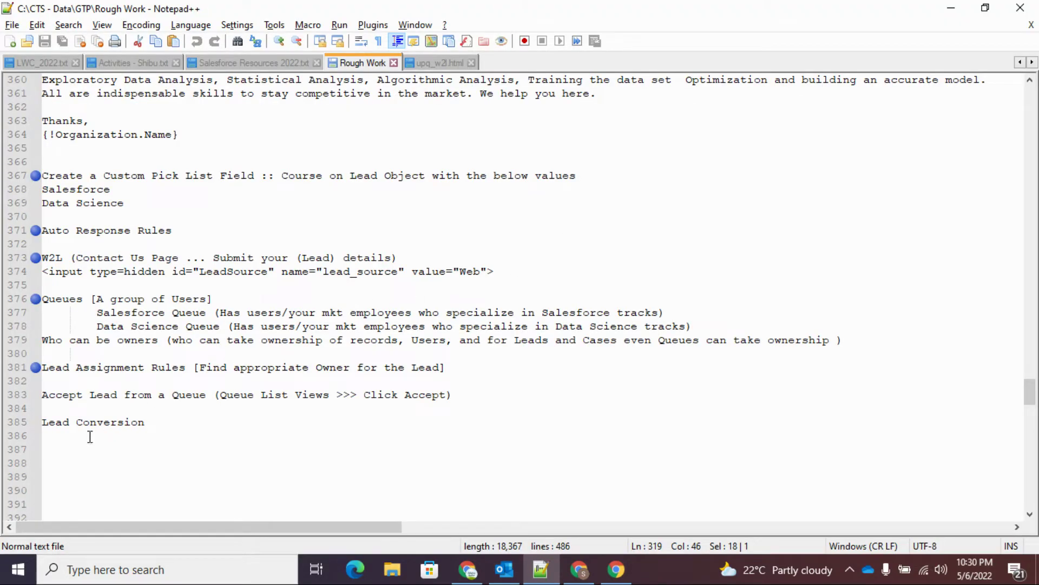
pyautogui.moveTo(41, 395); pyautogui.dragTo(462, 391)
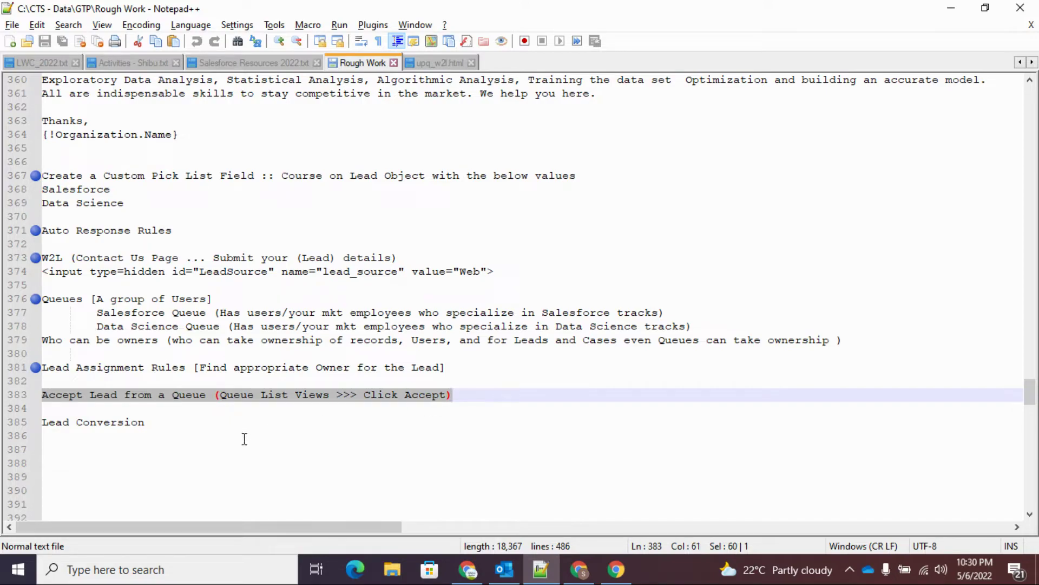
pyautogui.click(165, 433)
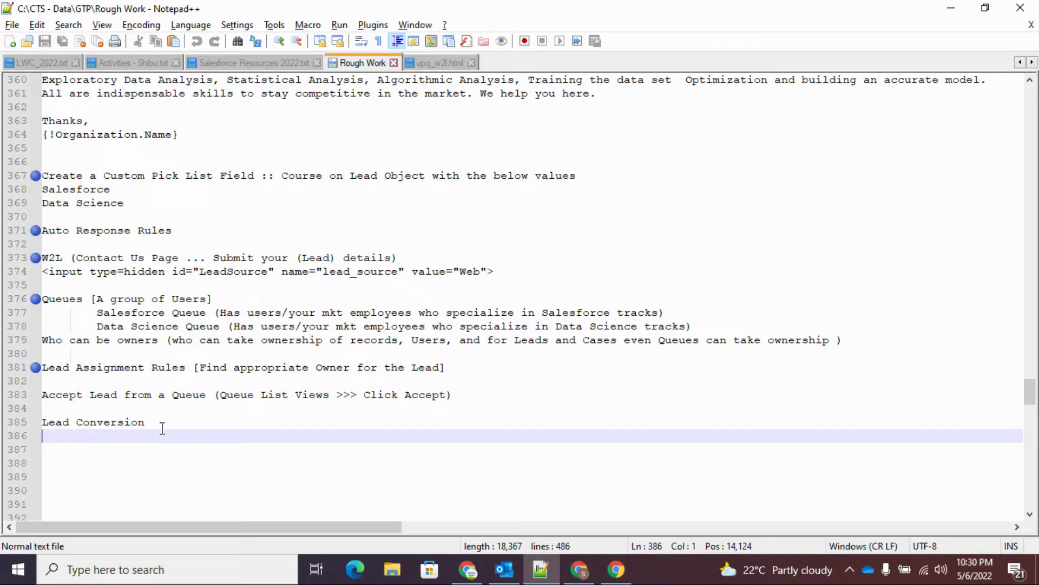
pyautogui.scroll(10, 162, 428)
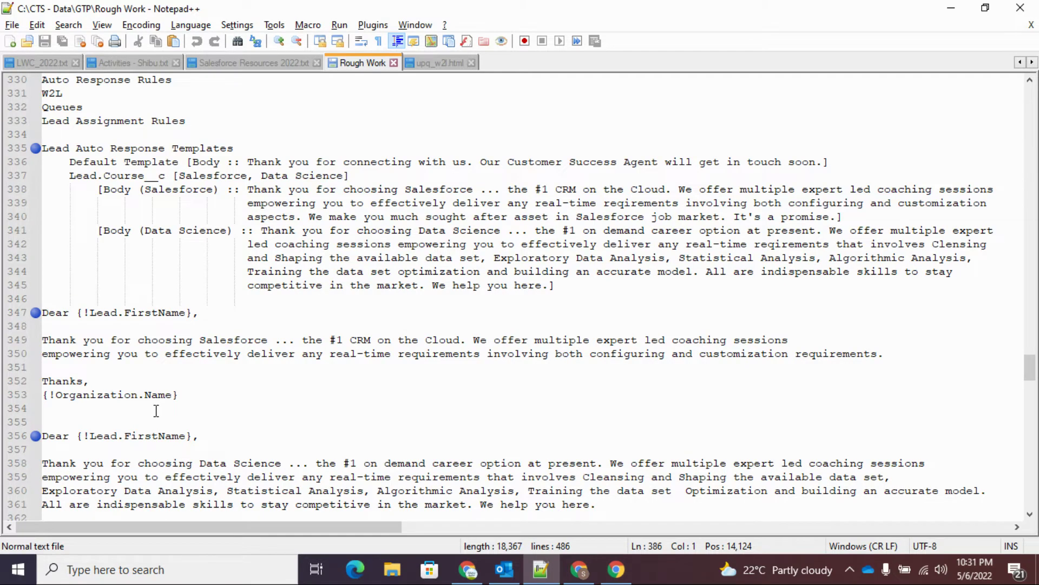
pyautogui.scroll(-2, 156, 411)
# - Switch back to Salesforce in Chrome, open the Today's Leads list view in the Sales app and pin it
pyautogui.hotkey('alt', 'Tab')
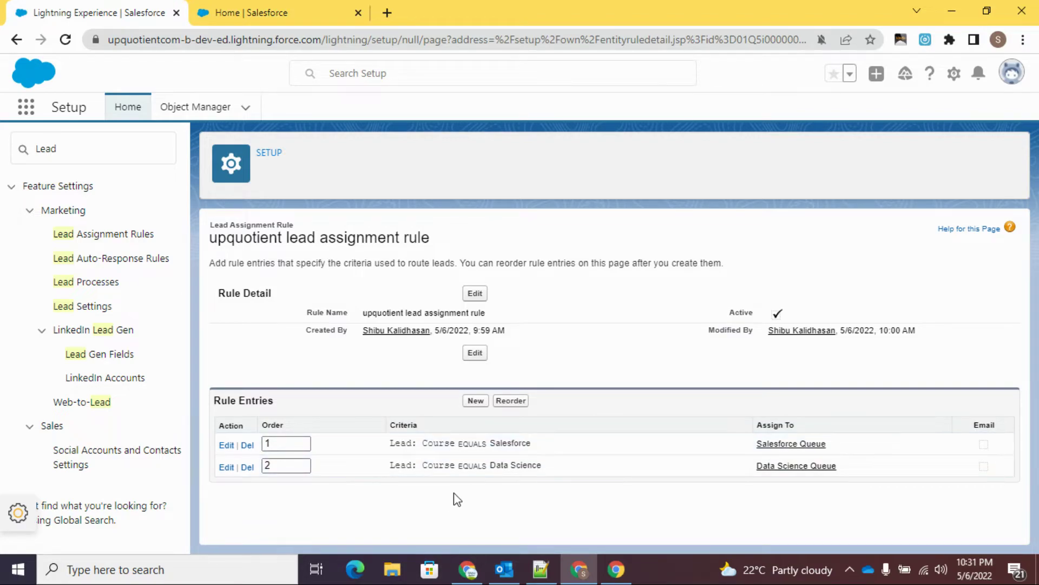
pyautogui.click(278, 16)
pyautogui.click(269, 108)
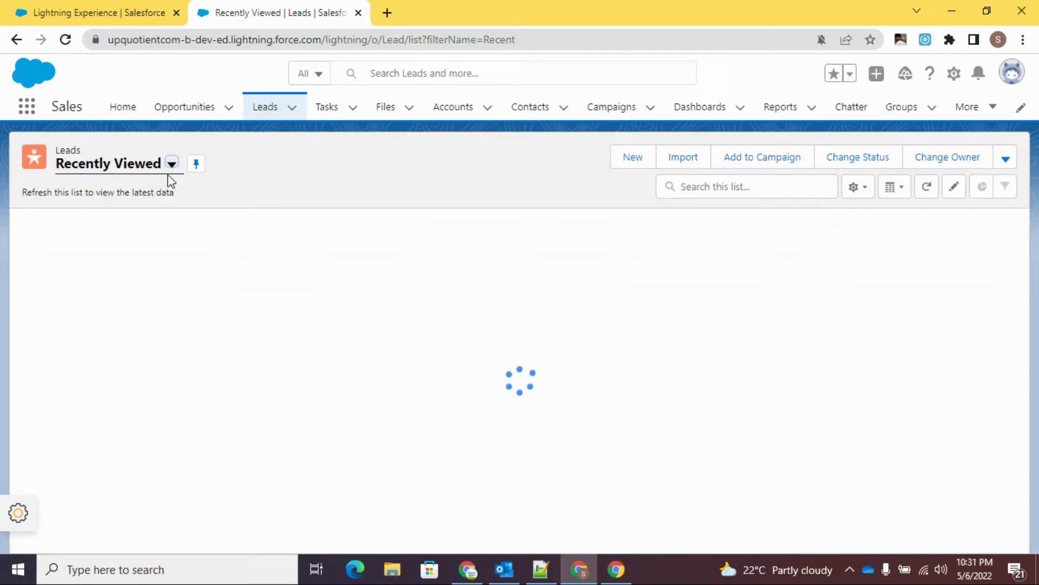
pyautogui.click(173, 165)
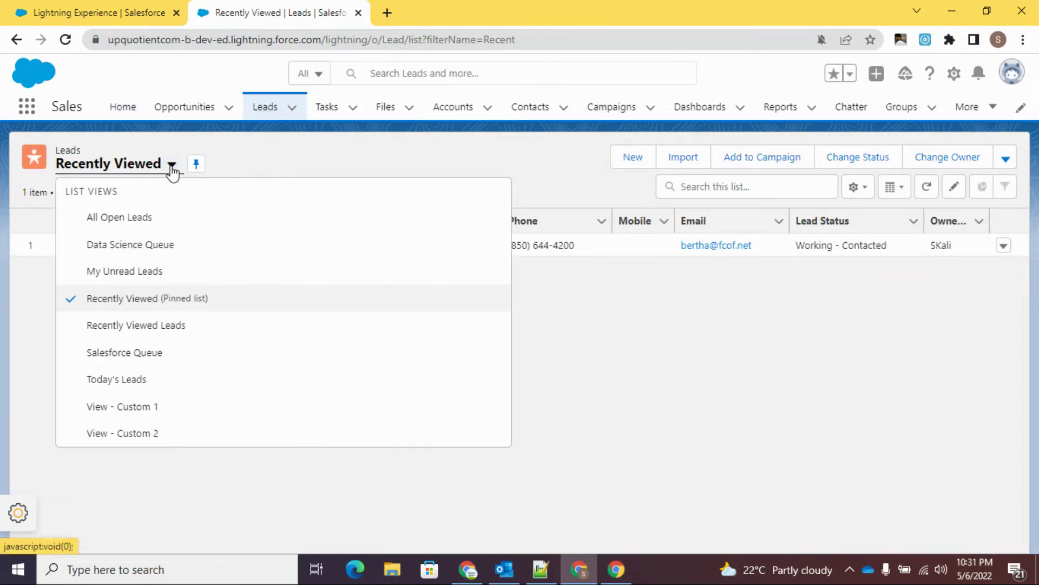
pyautogui.click(113, 380)
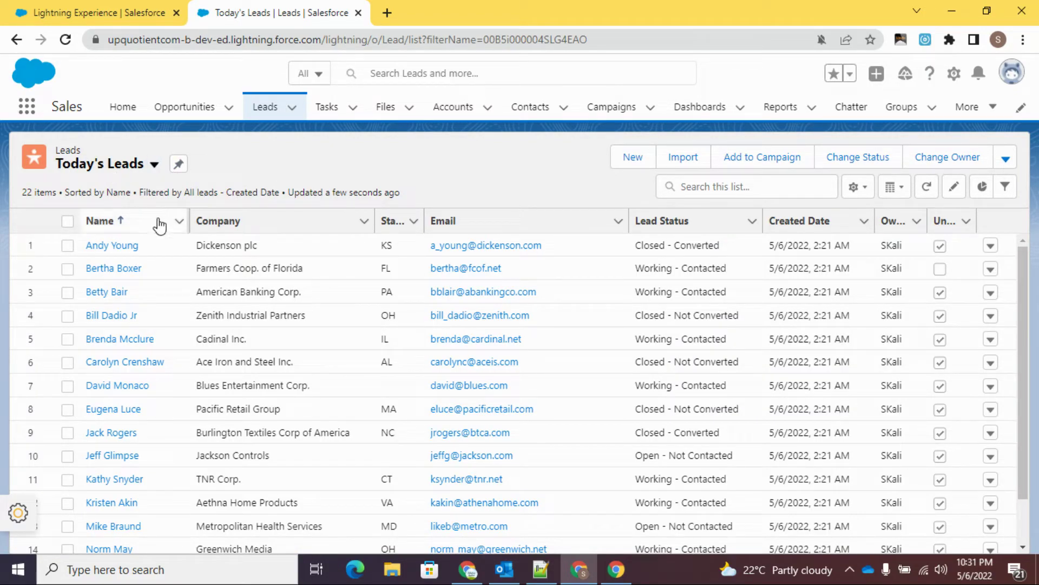
pyautogui.click(178, 163)
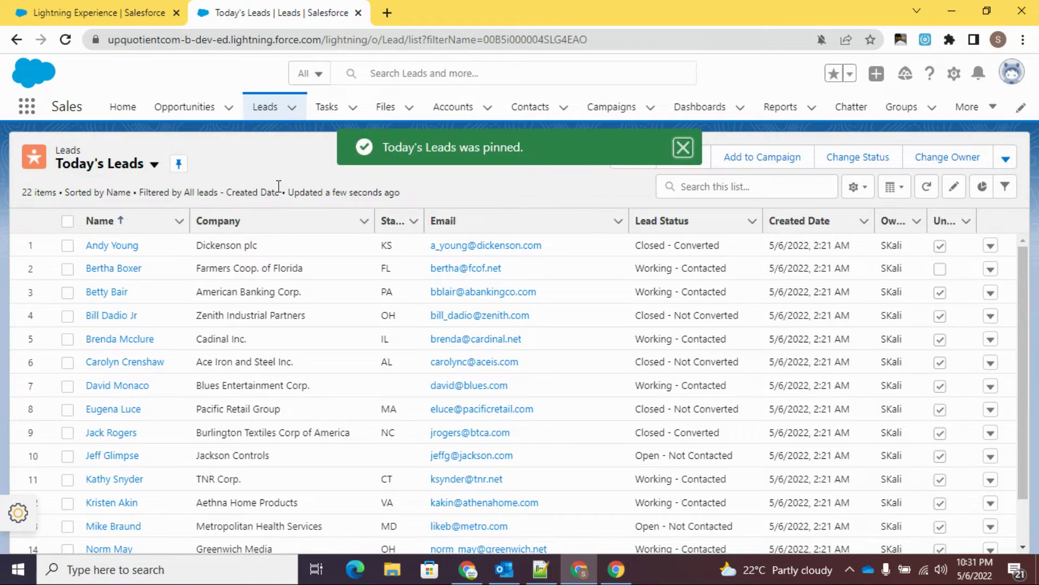
pyautogui.click(683, 147)
pyautogui.scroll(-3, 301, 326)
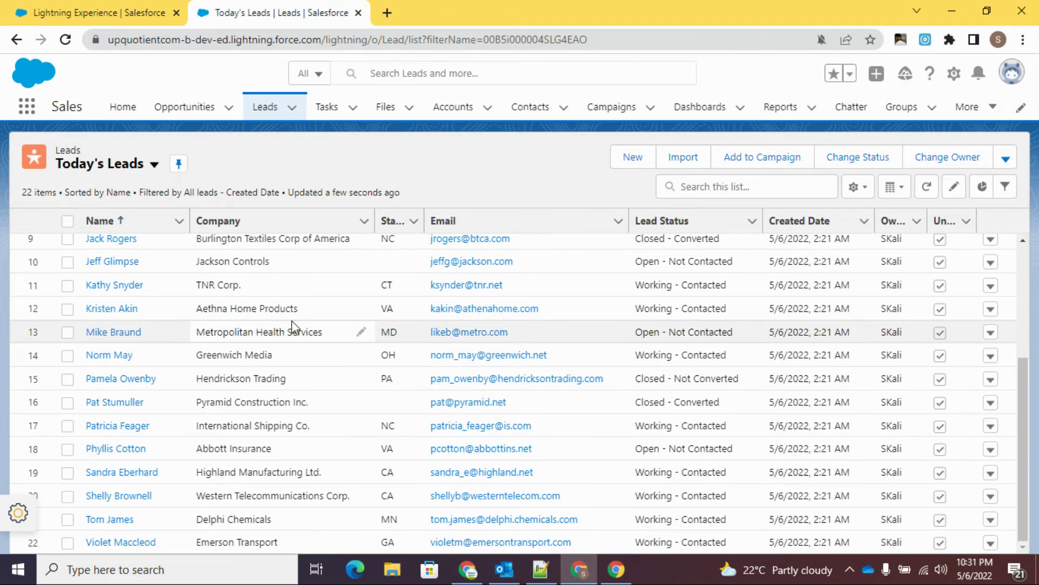
pyautogui.scroll(3, 295, 324)
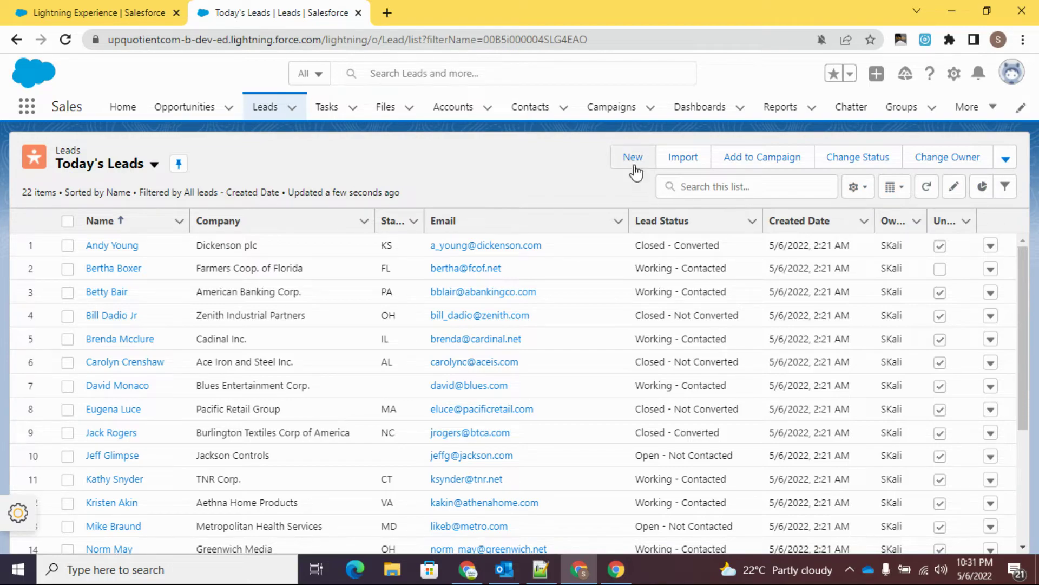
pyautogui.click(1006, 160)
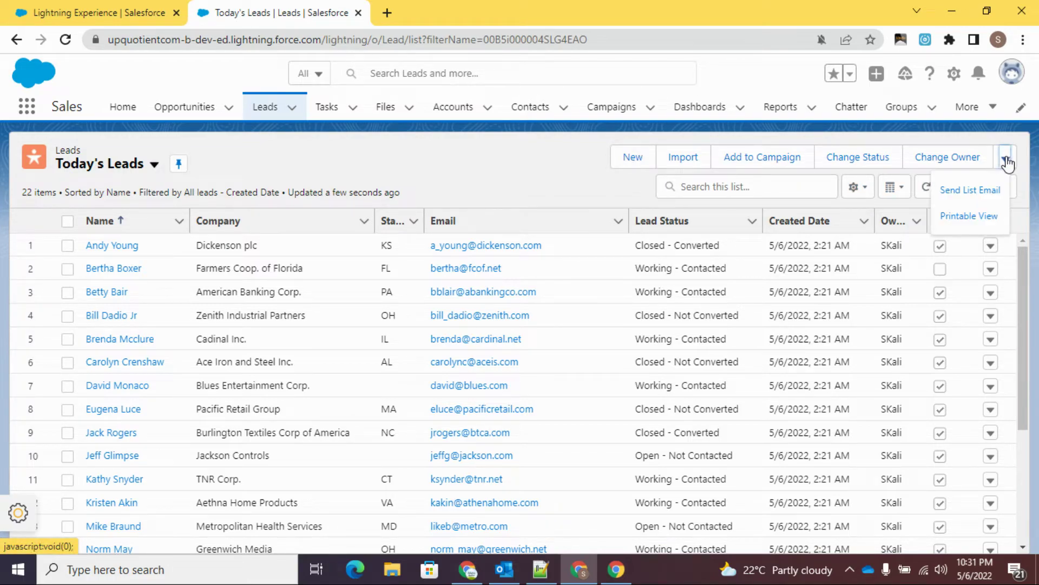
pyautogui.click(596, 192)
pyautogui.click(866, 189)
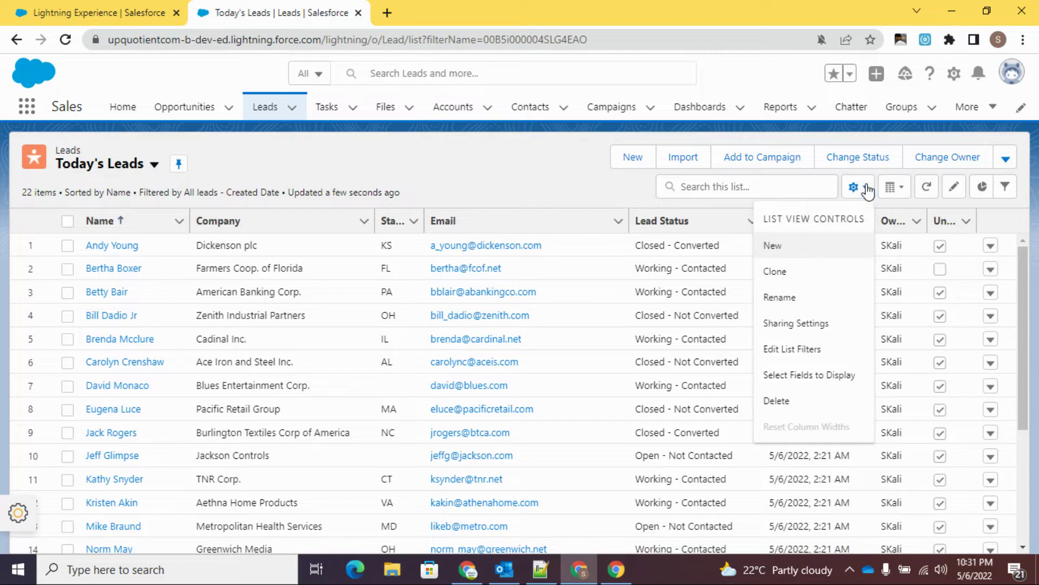
pyautogui.click(788, 249)
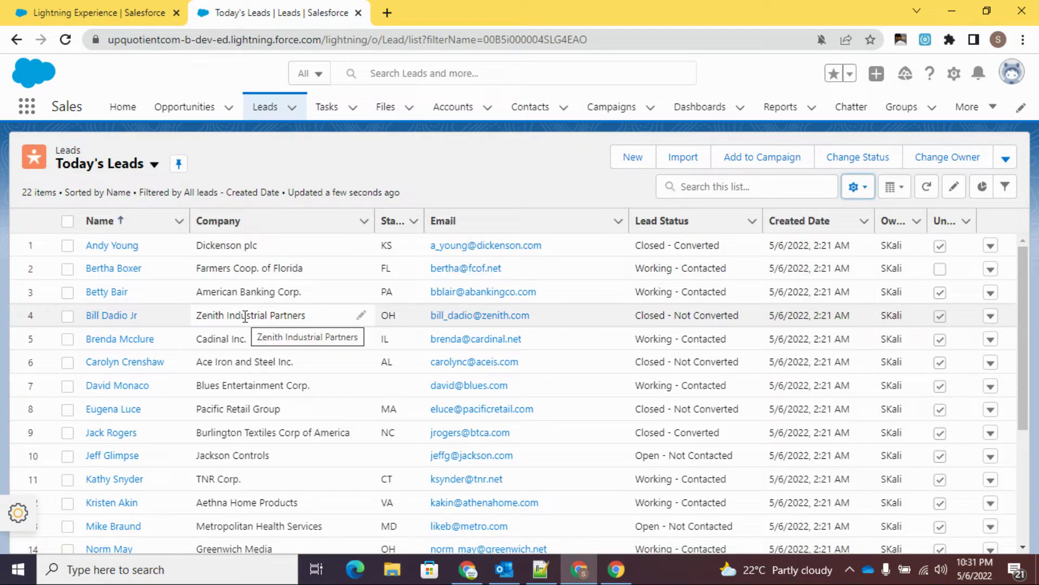
# - Create a new lead list view named "All Web Leads" and save it
pyautogui.click(864, 194)
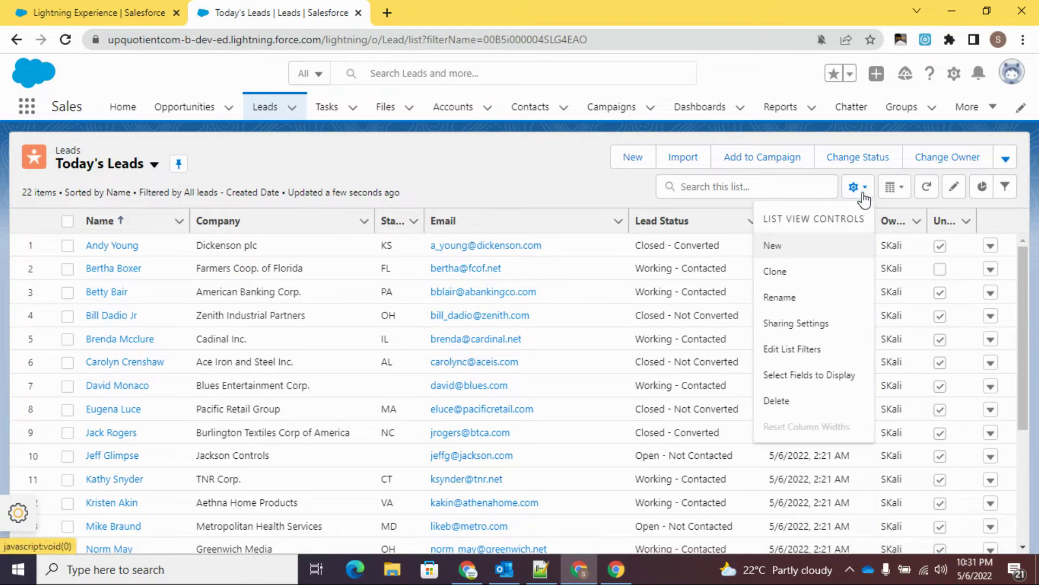
pyautogui.click(779, 248)
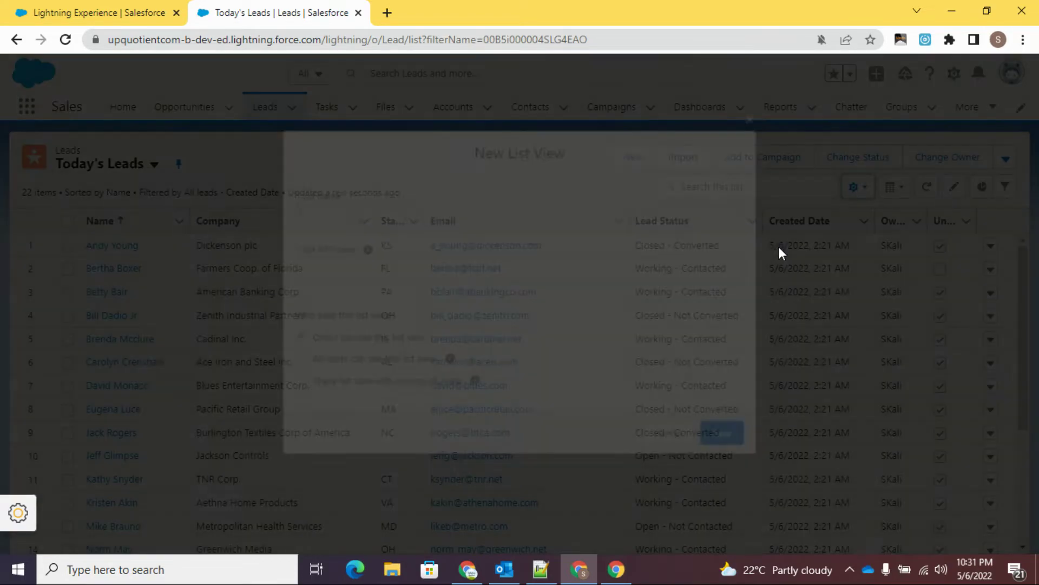
pyautogui.write('All Web')
pyautogui.write('Leads')
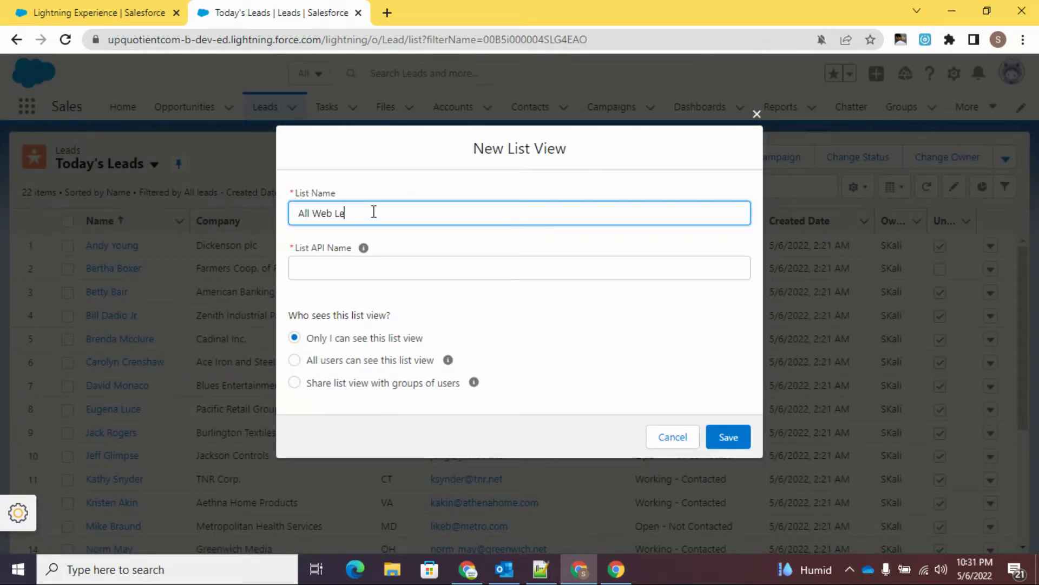
pyautogui.click(383, 241)
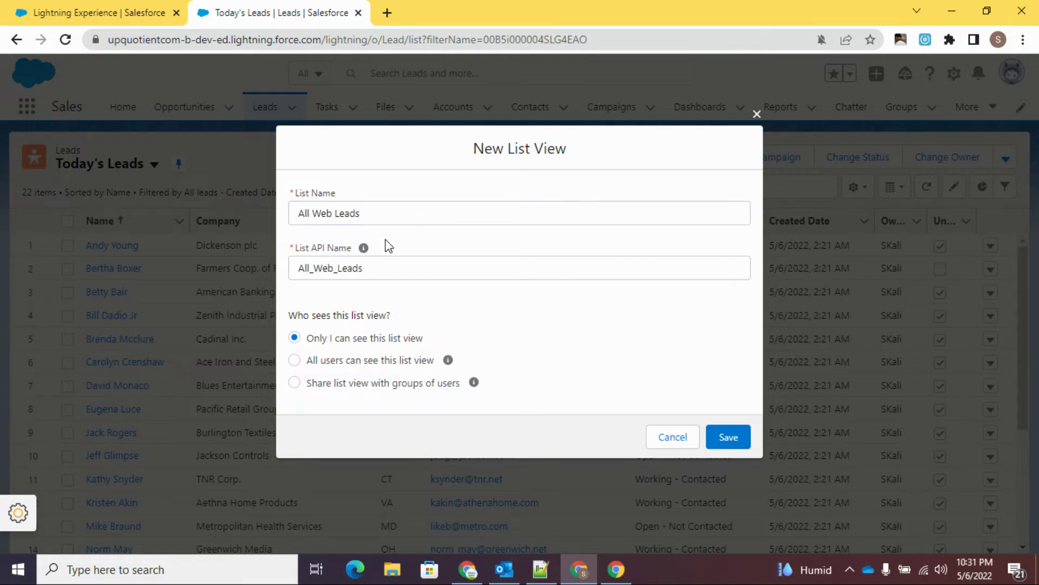
pyautogui.click(726, 436)
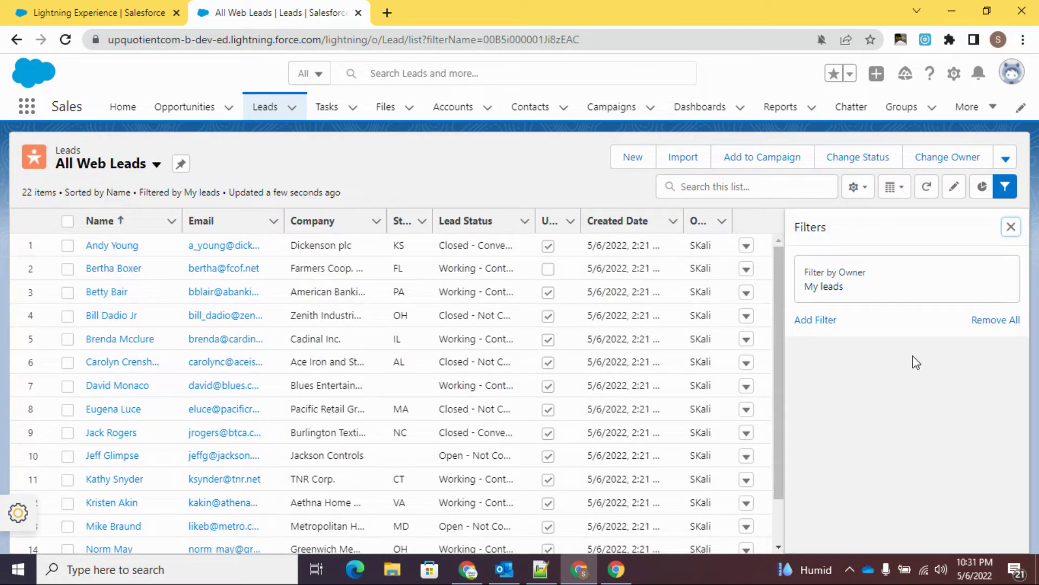
# - Add a filter to the All Web Leads list view for Lead Source equals Web and save the filters
pyautogui.click(832, 322)
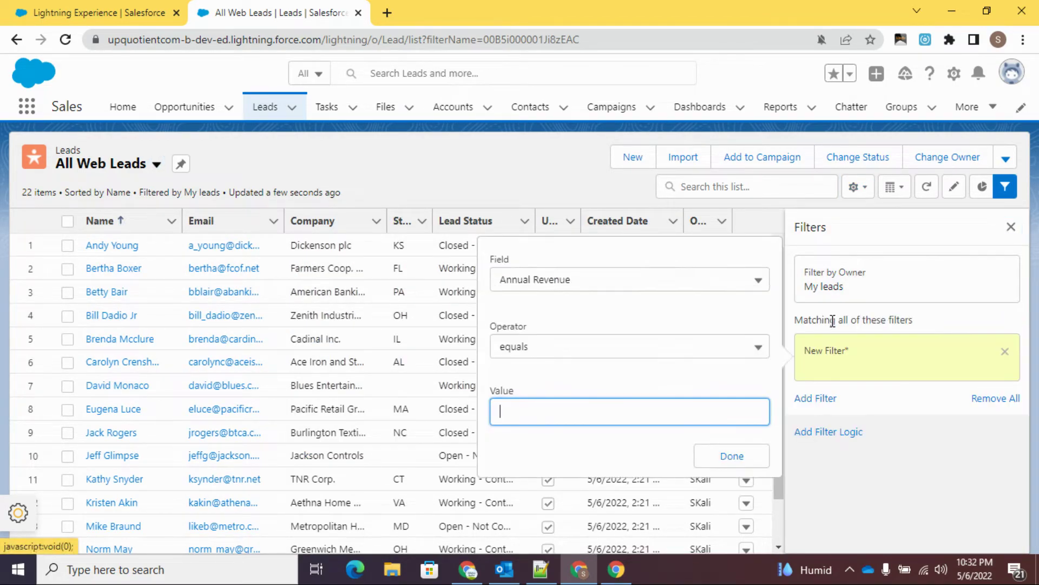
pyautogui.click(567, 291)
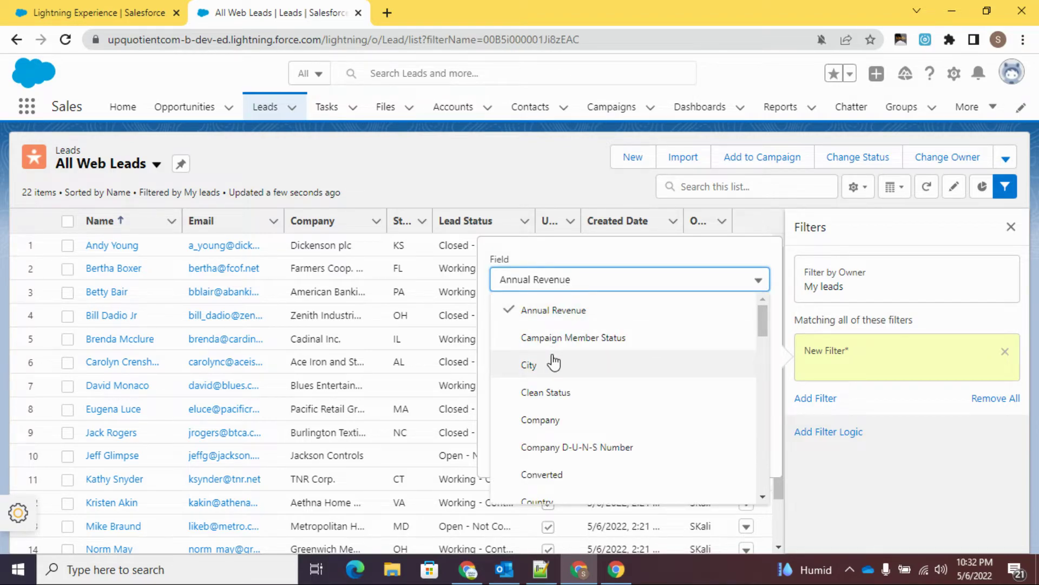
pyautogui.scroll(-6, 553, 362)
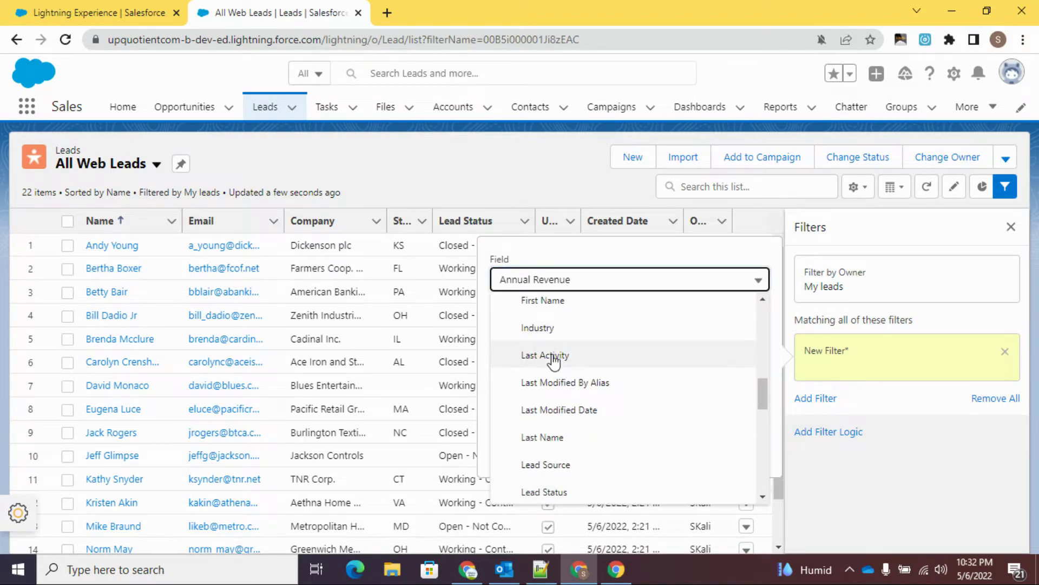
pyautogui.click(553, 465)
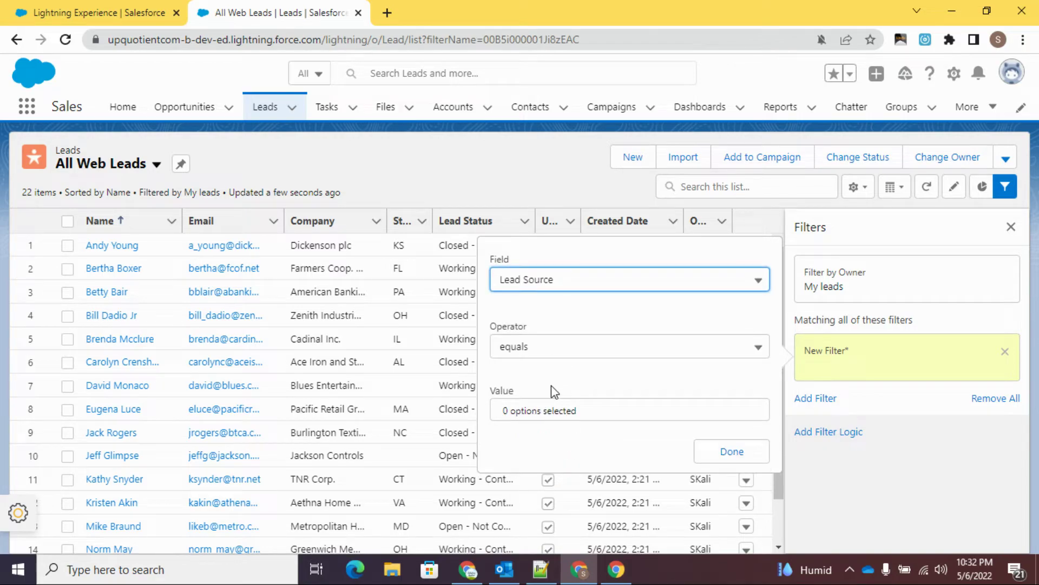
pyautogui.click(551, 411)
pyautogui.click(536, 275)
pyautogui.click(725, 456)
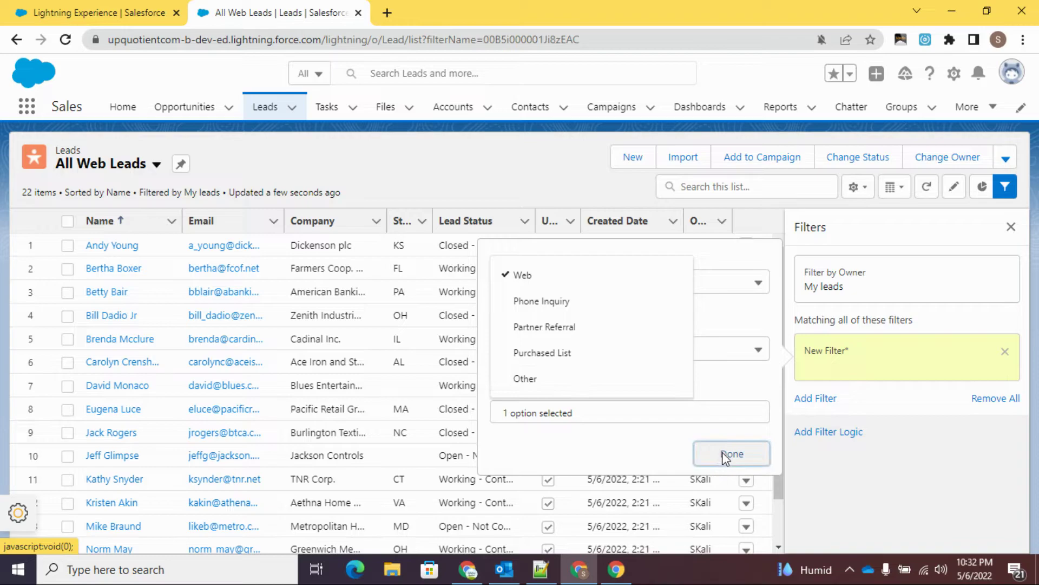
pyautogui.click(965, 239)
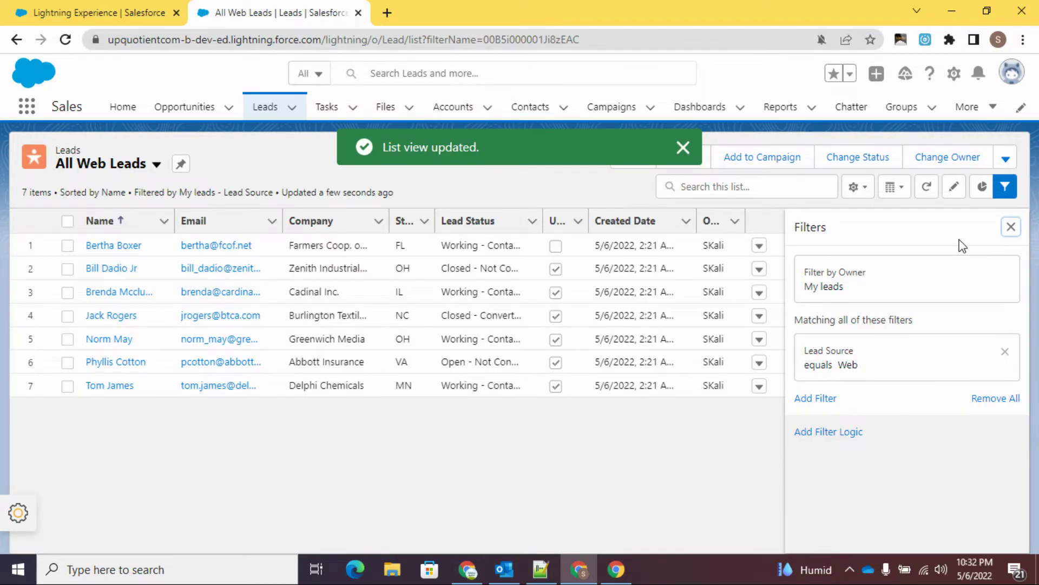
pyautogui.click(683, 148)
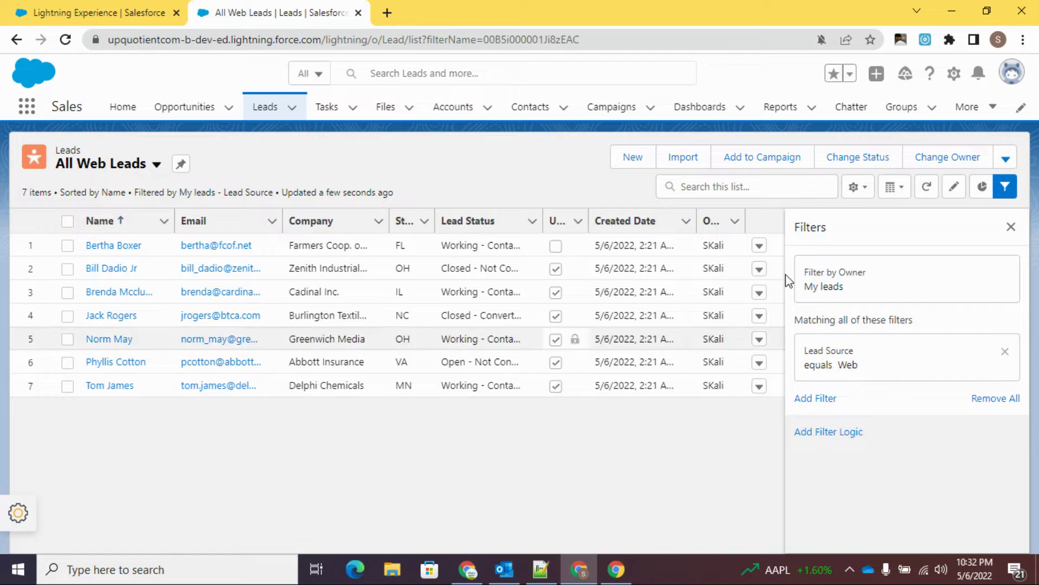
# - Close the list view filters and open the Web-to-Lead form upq_w2l from the Downloads folder in File Explorer
pyautogui.click(1010, 226)
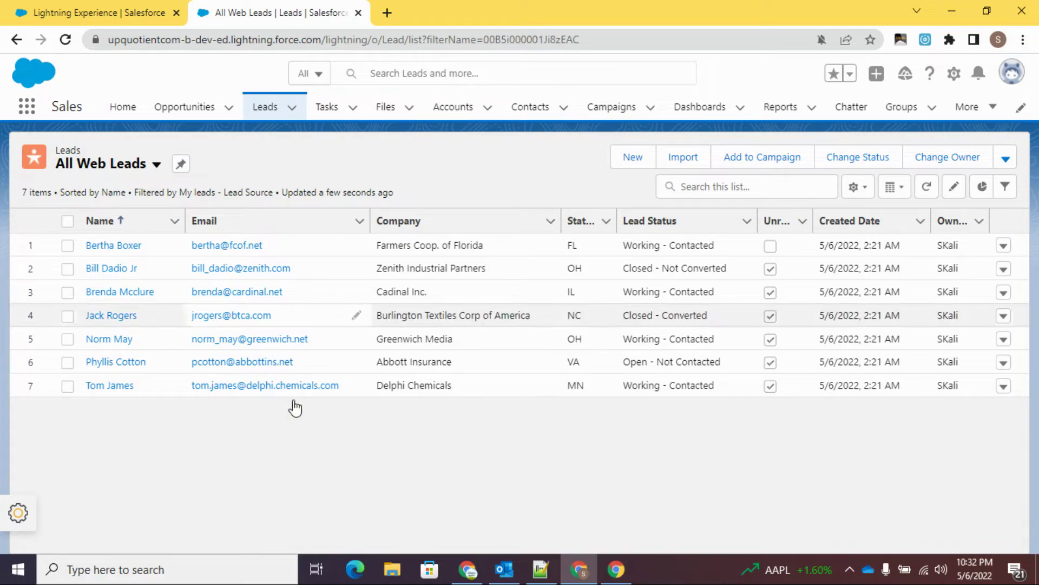
pyautogui.click(399, 575)
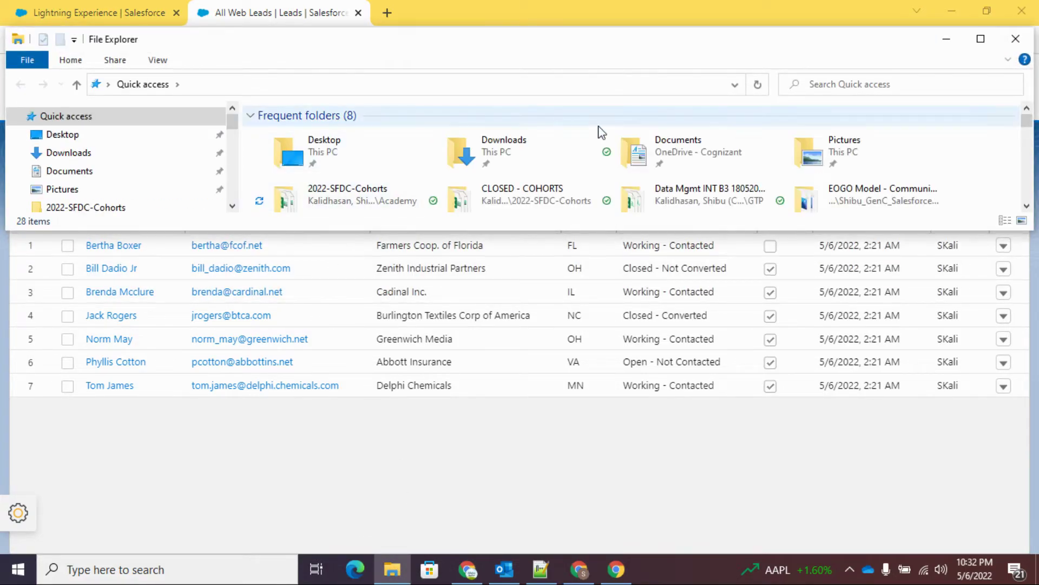
pyautogui.click(81, 154)
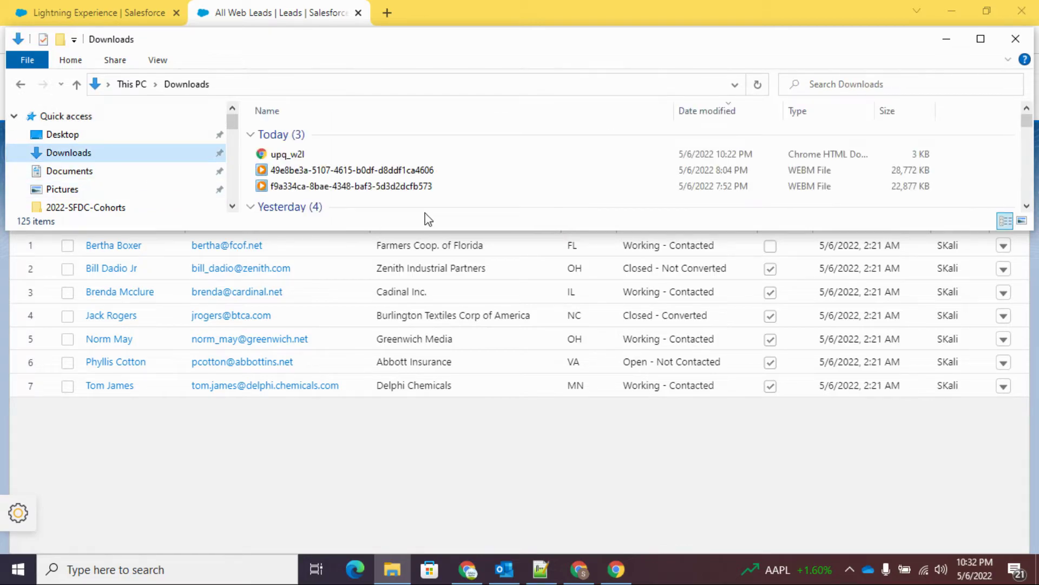
pyautogui.doubleClick(298, 157)
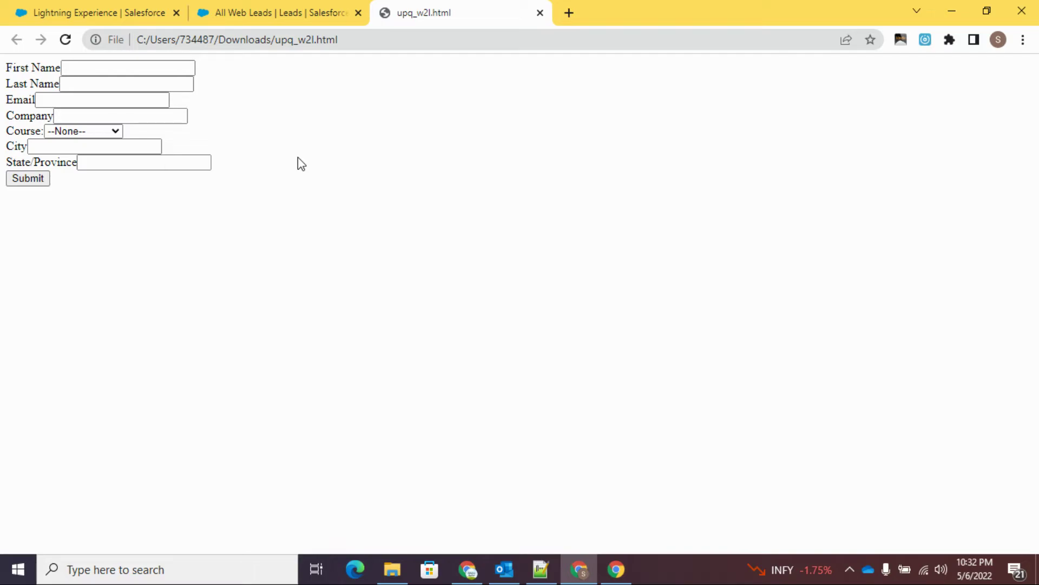
# - Fill in the form's first name, last name and email, and enter Potter Inc as the company
pyautogui.click(151, 68)
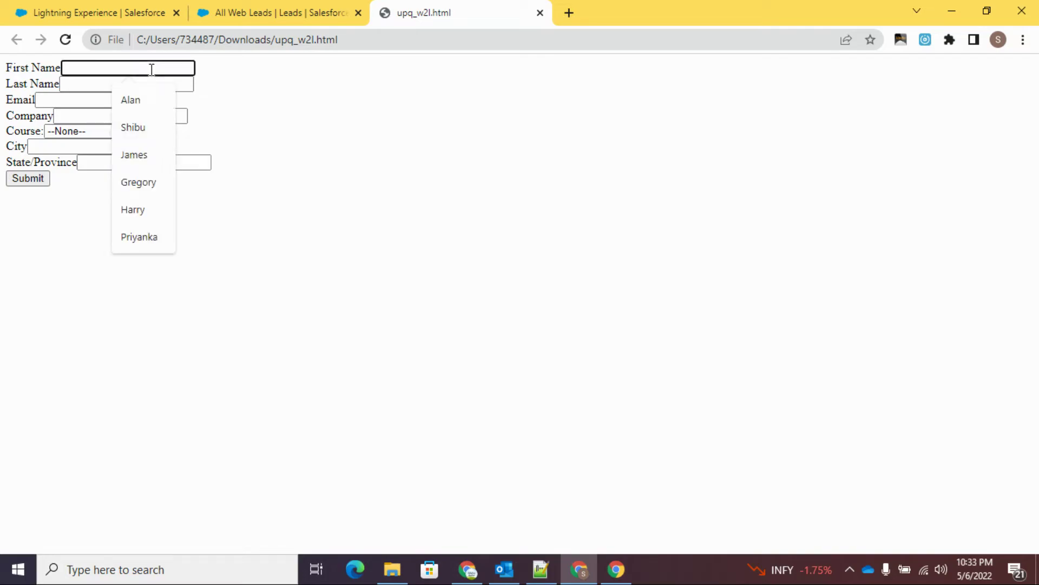
pyautogui.click(142, 214)
pyautogui.click(108, 88)
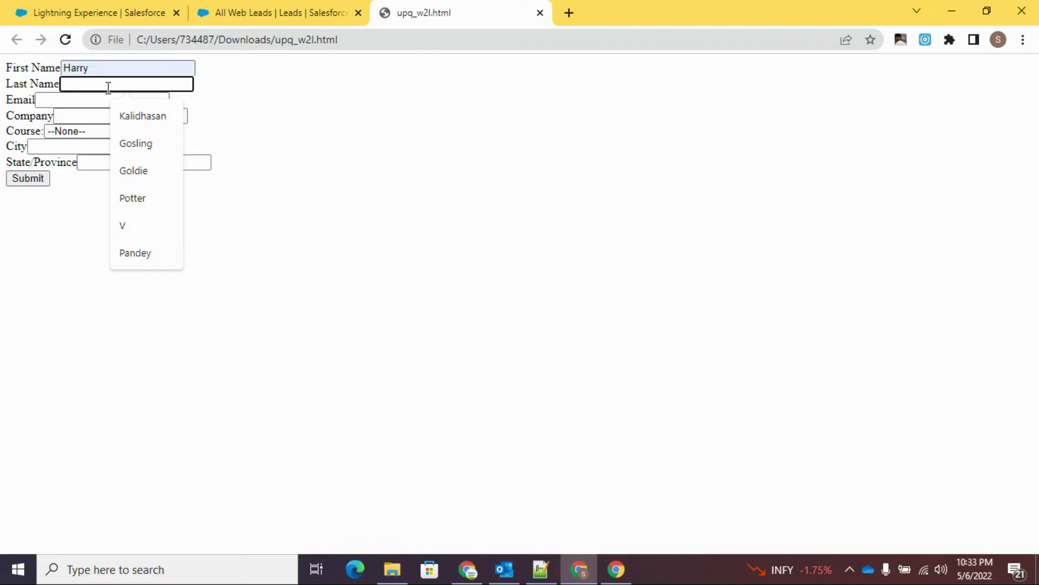
pyautogui.write('Potter')
pyautogui.click(112, 218)
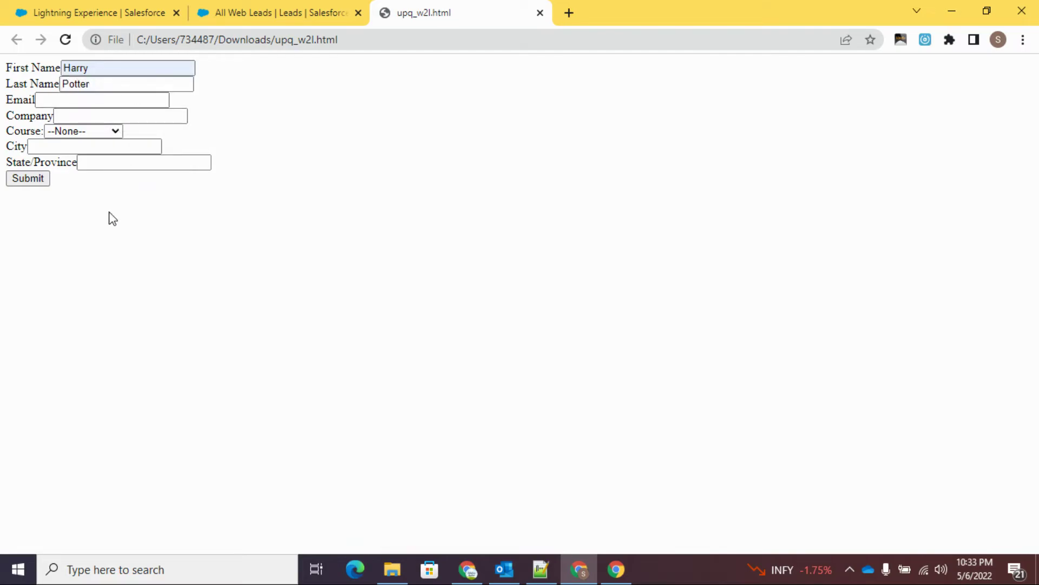
pyautogui.click(96, 100)
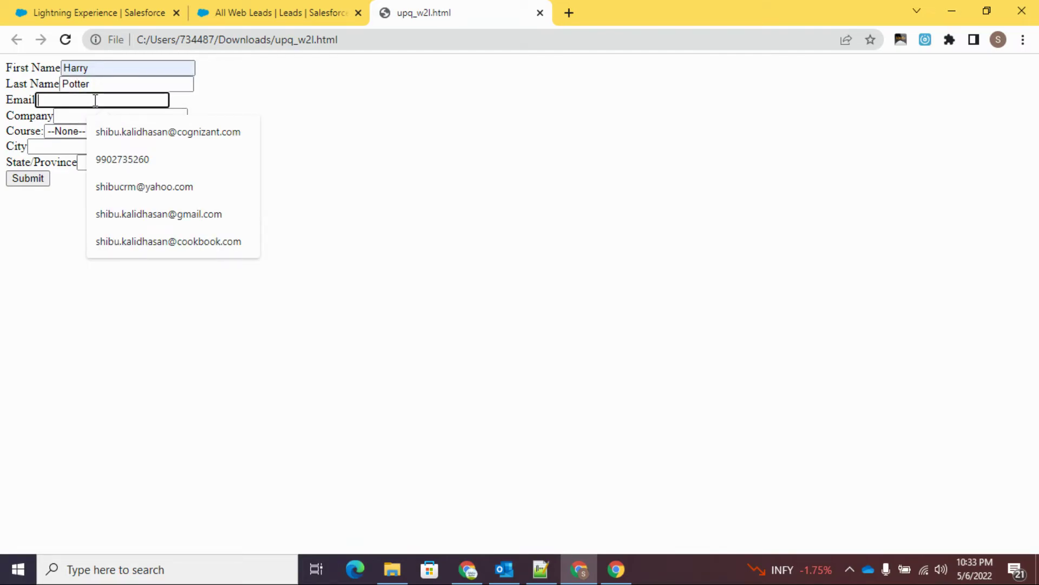
pyautogui.click(130, 132)
pyautogui.click(118, 115)
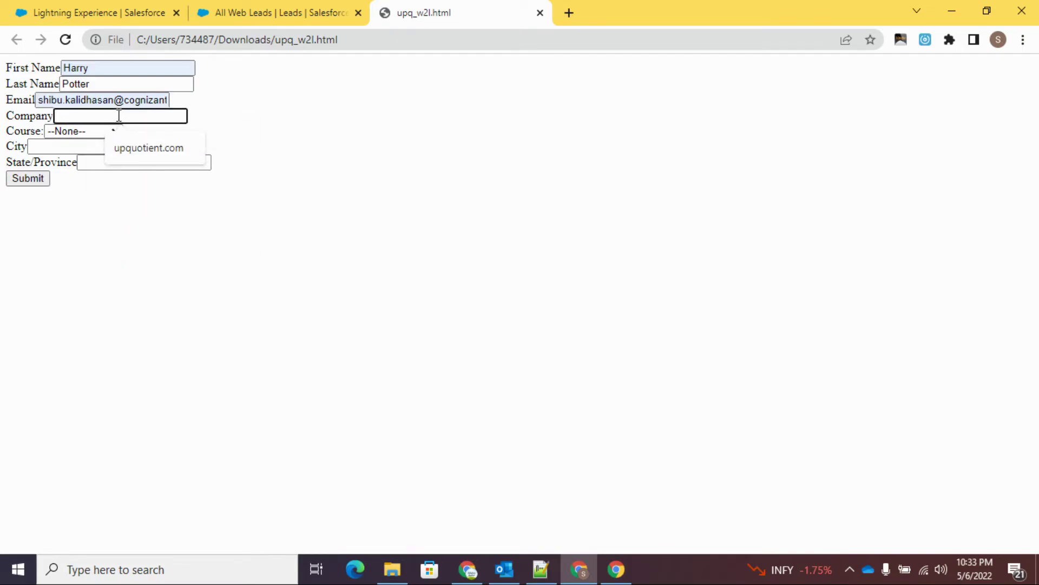
pyautogui.write('Potter Inc')
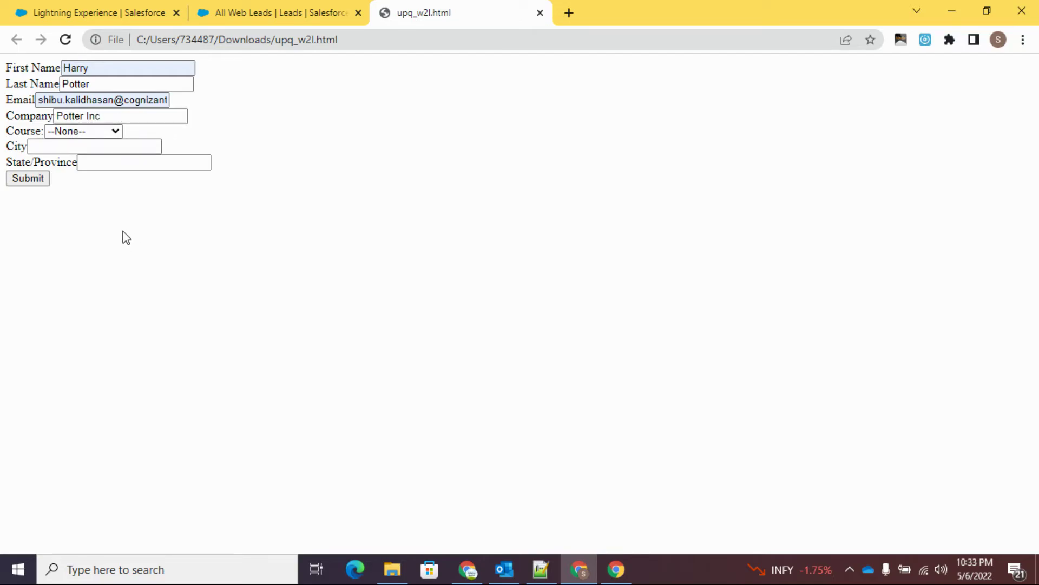
# - Set the course to Salesforce and both city and state to NY, and submit the web lead form
pyautogui.click(98, 132)
pyautogui.click(87, 157)
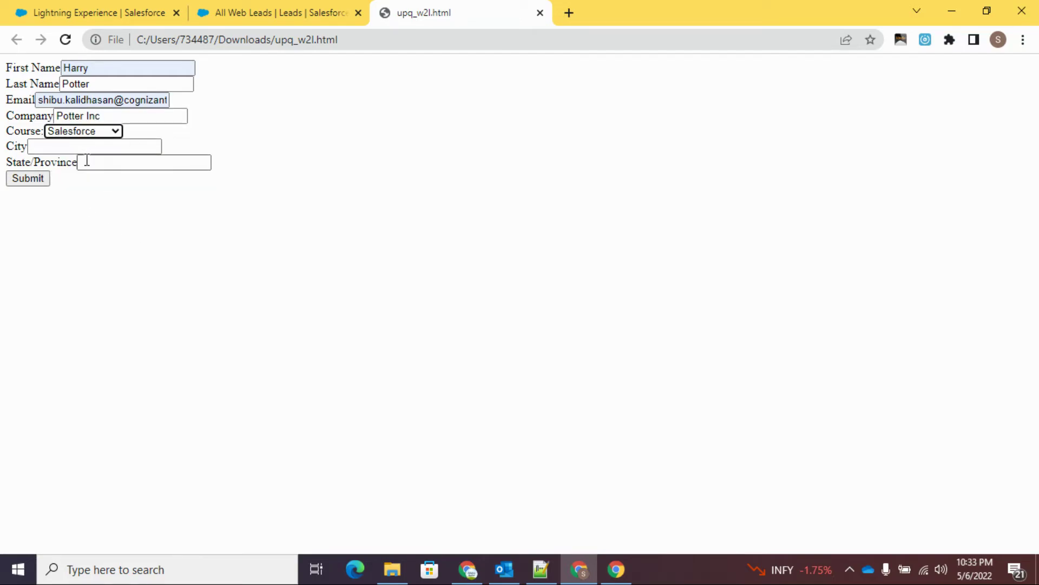
pyautogui.click(57, 147)
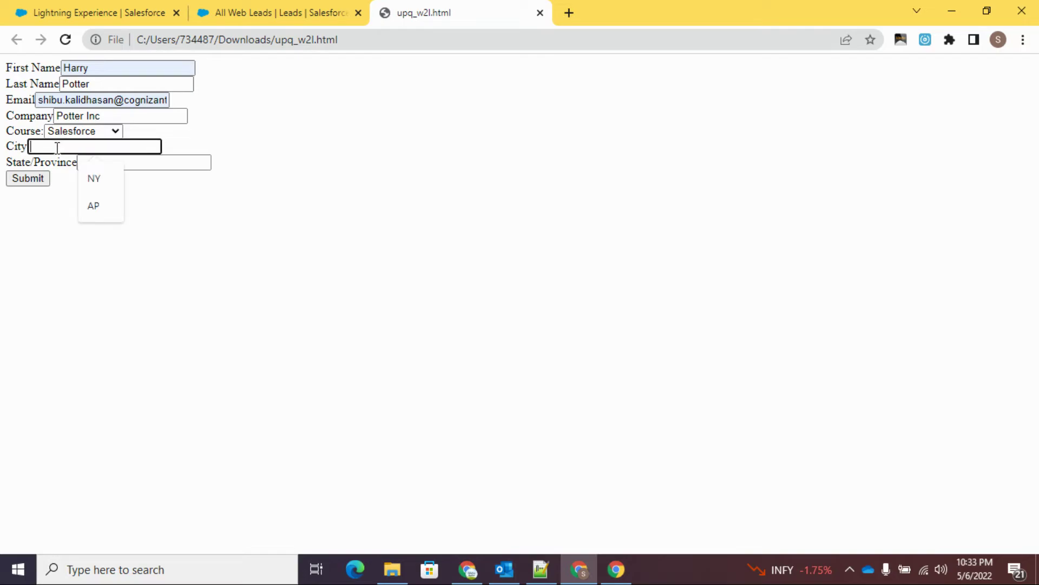
pyautogui.click(99, 179)
pyautogui.click(102, 162)
pyautogui.click(142, 195)
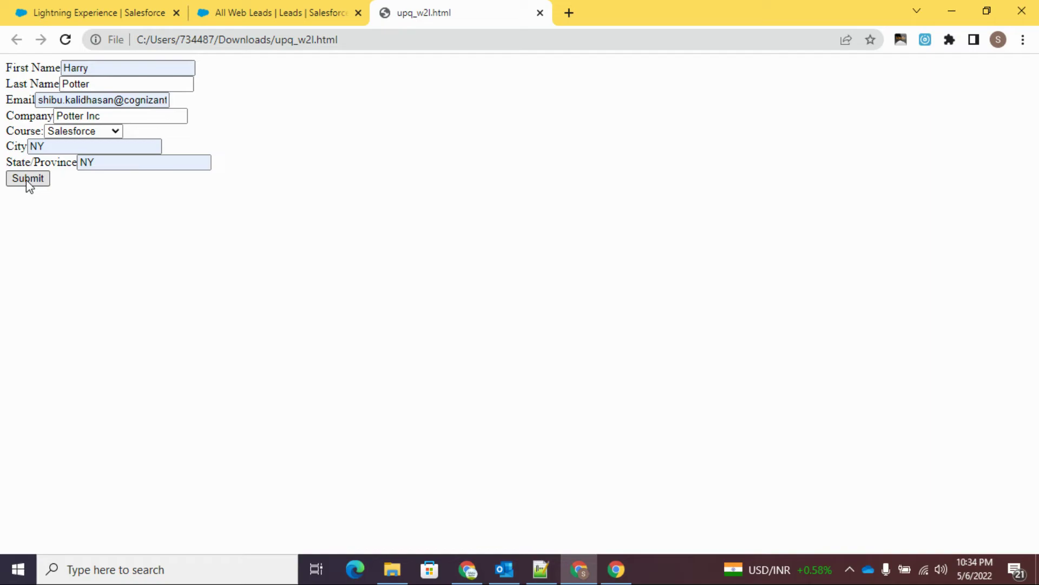
pyautogui.click(26, 181)
pyautogui.click(30, 183)
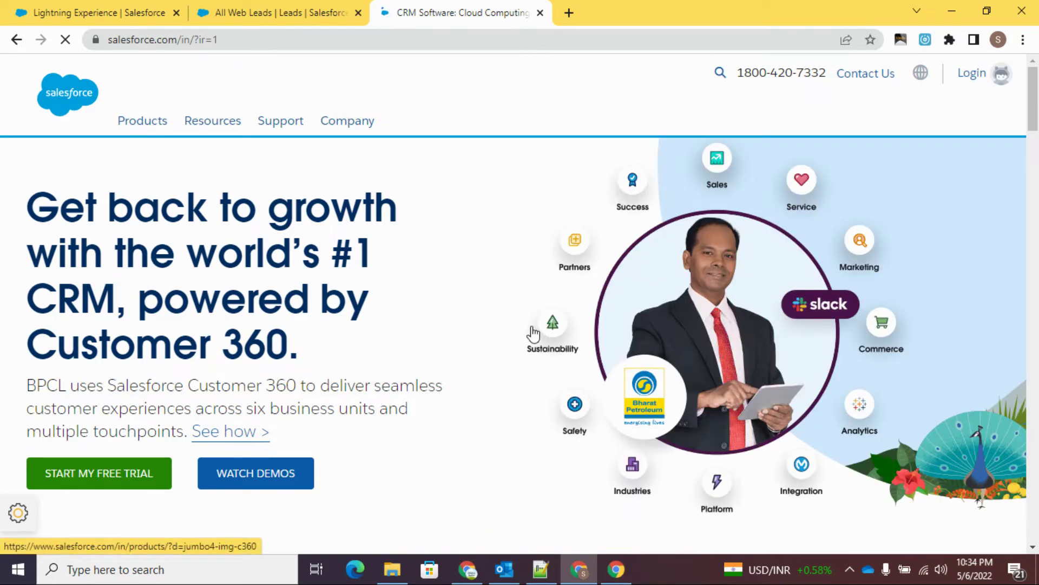
# - Switch to Outlook and read the auto-response email "Thank You! for showing interest in our Salesforce Track"
pyautogui.moveTo(504, 568)
pyautogui.click(514, 517)
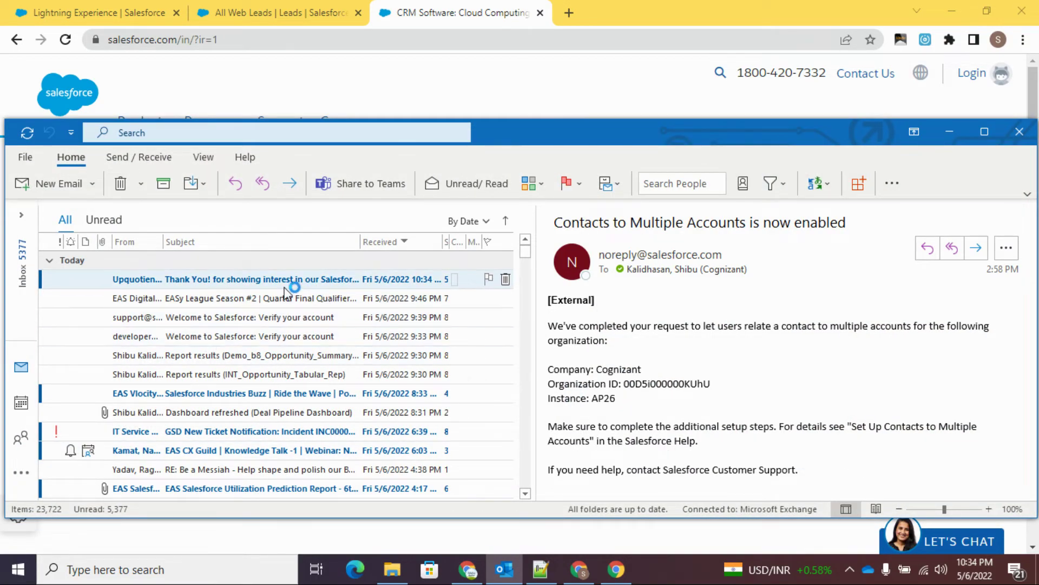
pyautogui.click(234, 282)
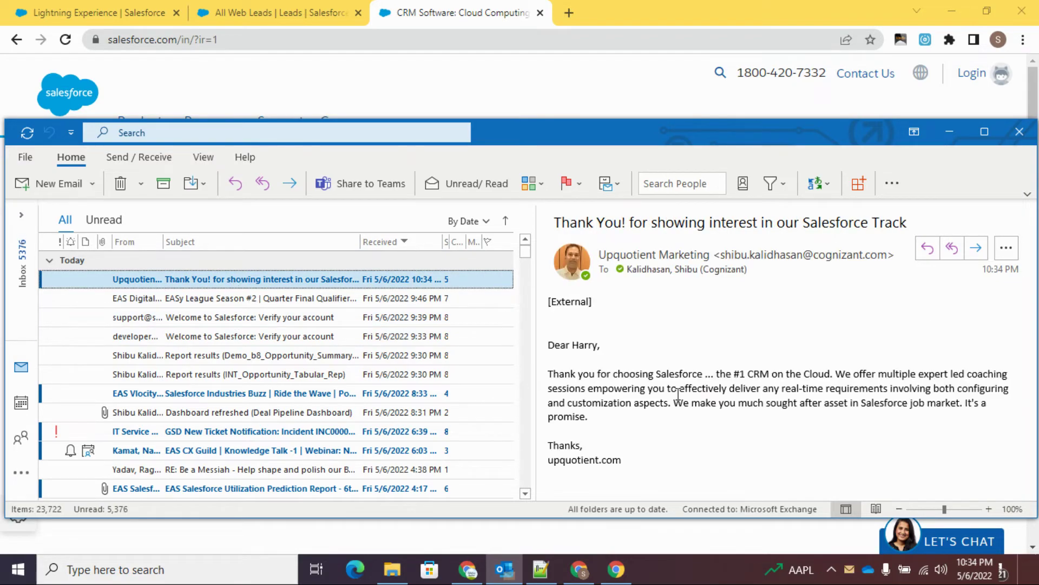
pyautogui.moveTo(548, 345); pyautogui.dragTo(609, 345)
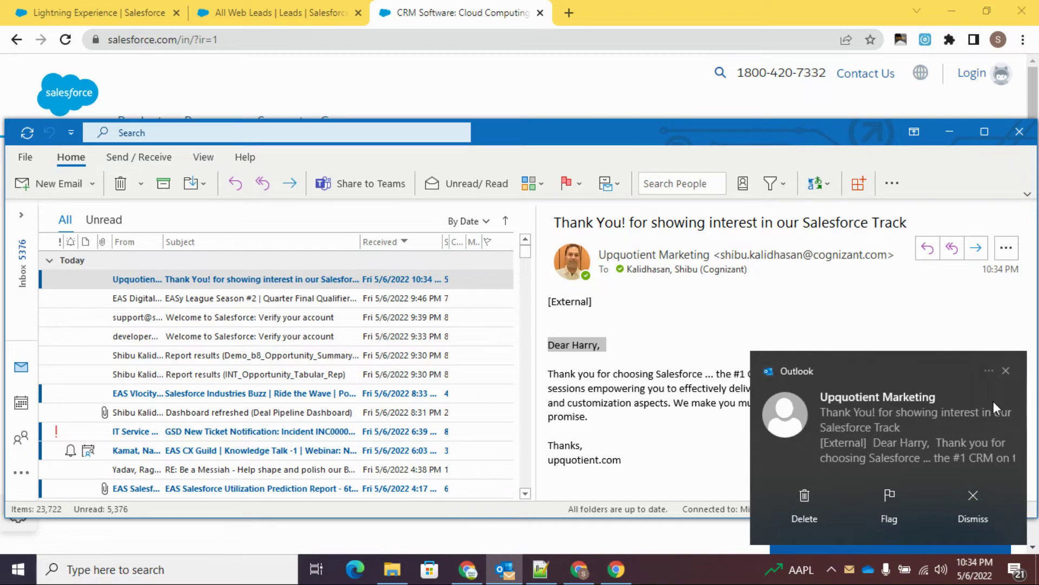
pyautogui.click(1005, 371)
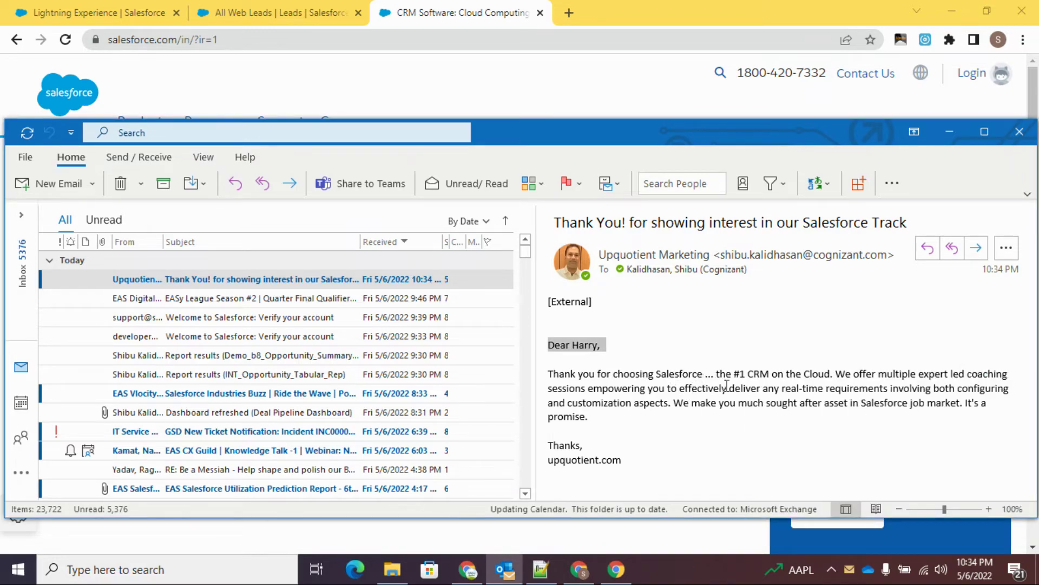
pyautogui.moveTo(631, 459); pyautogui.dragTo(530, 345)
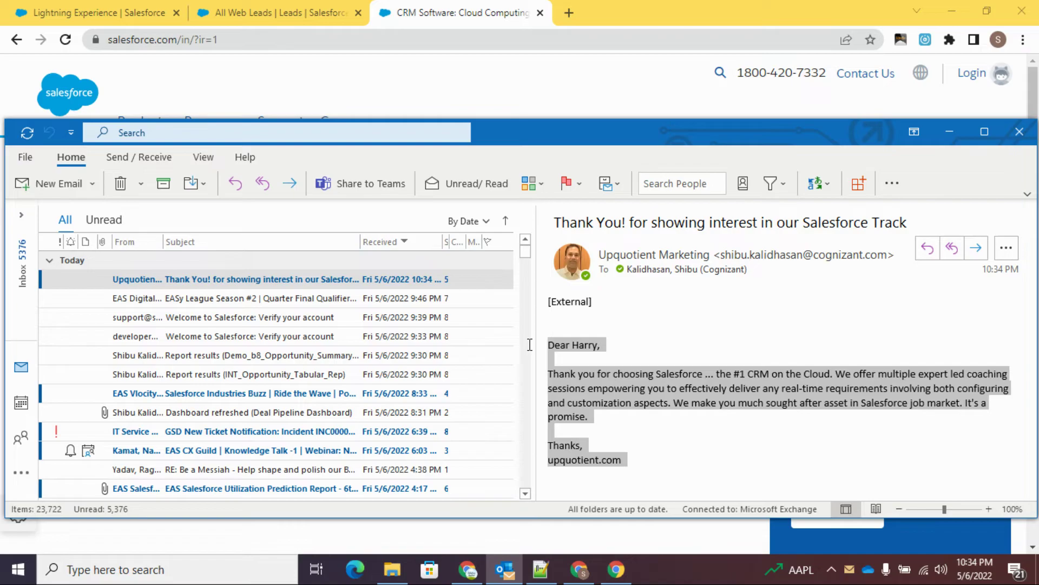
pyautogui.click(694, 434)
# - Switch back to Salesforce in Chrome and pin the All Web Leads list view
pyautogui.hotkey('alt', 'Tab')
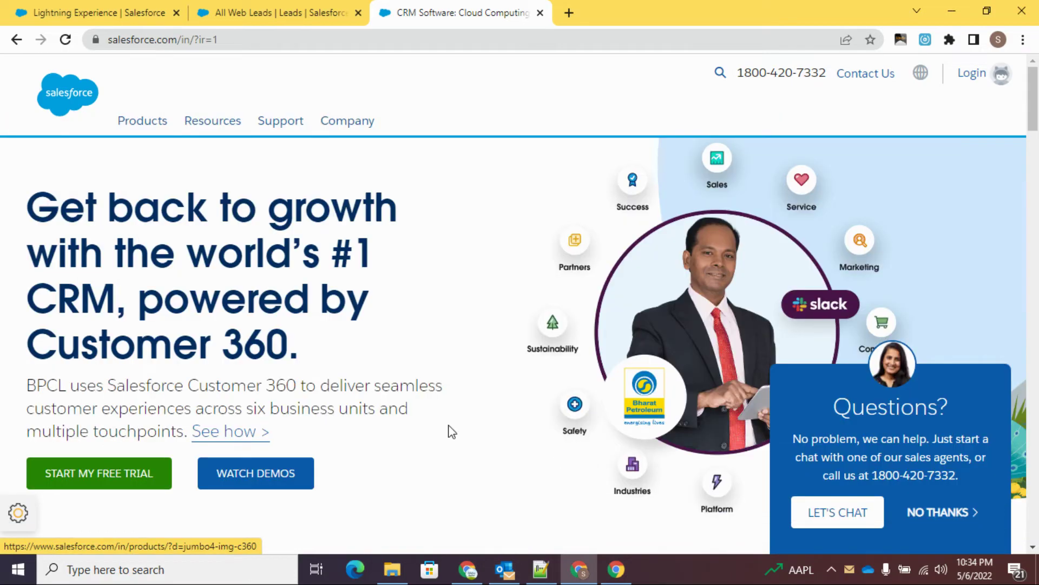
pyautogui.click(221, 18)
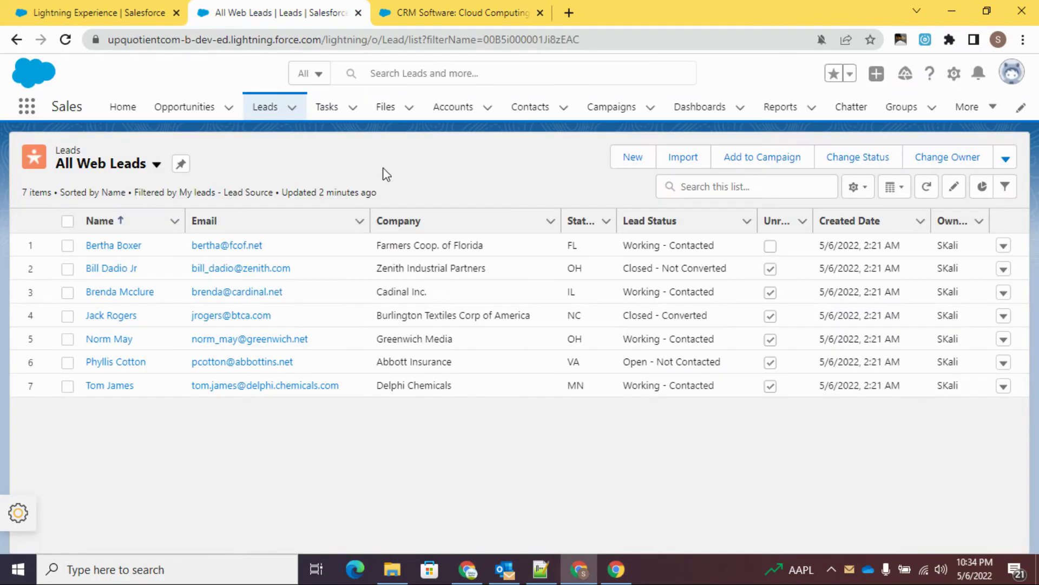
pyautogui.click(182, 164)
pyautogui.click(682, 150)
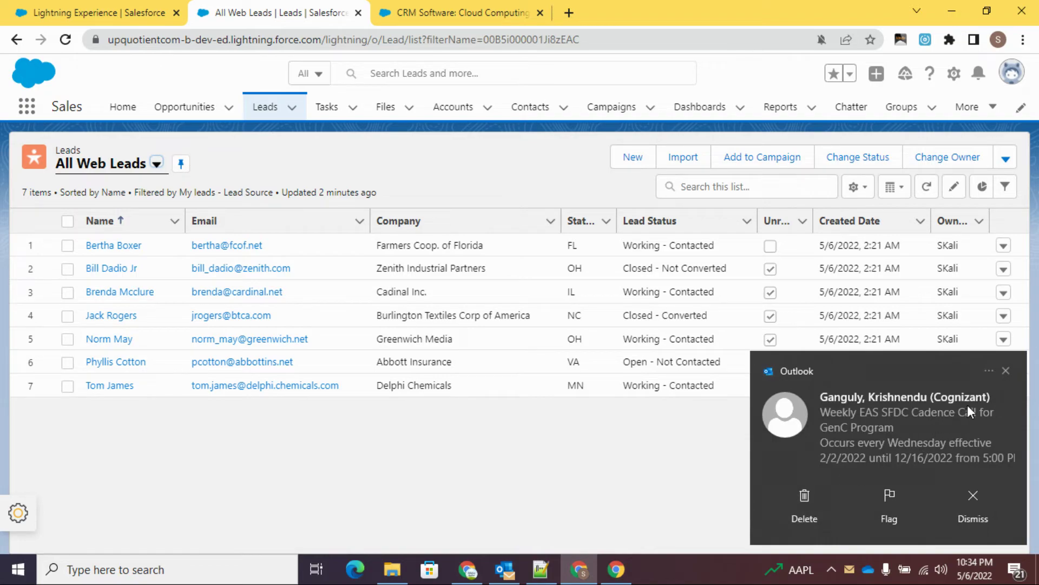
pyautogui.click(1006, 370)
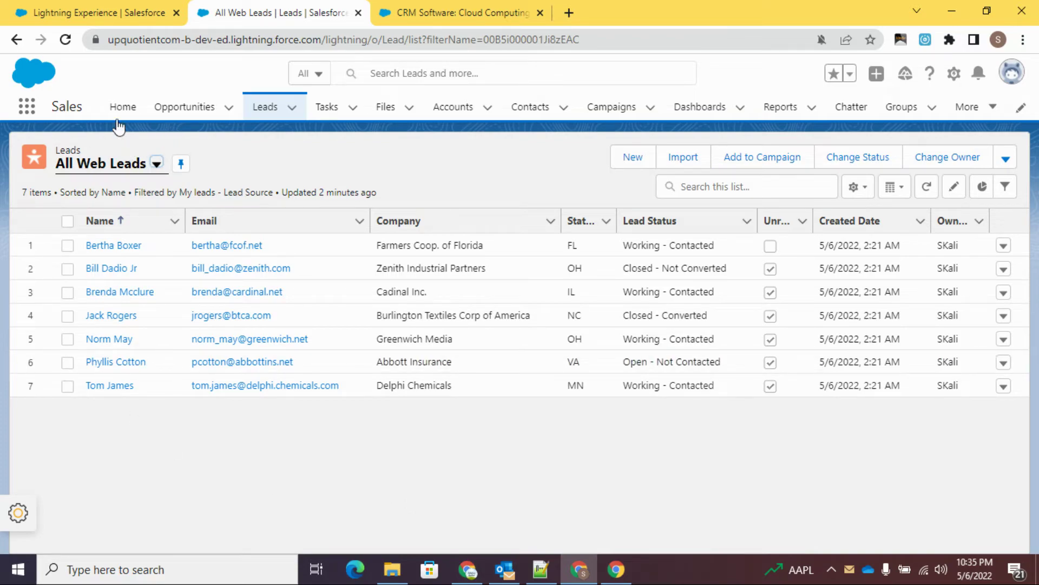
# - Refresh the All Web Leads list and open the All Open Leads list view to find the submitted lead
pyautogui.click(65, 39)
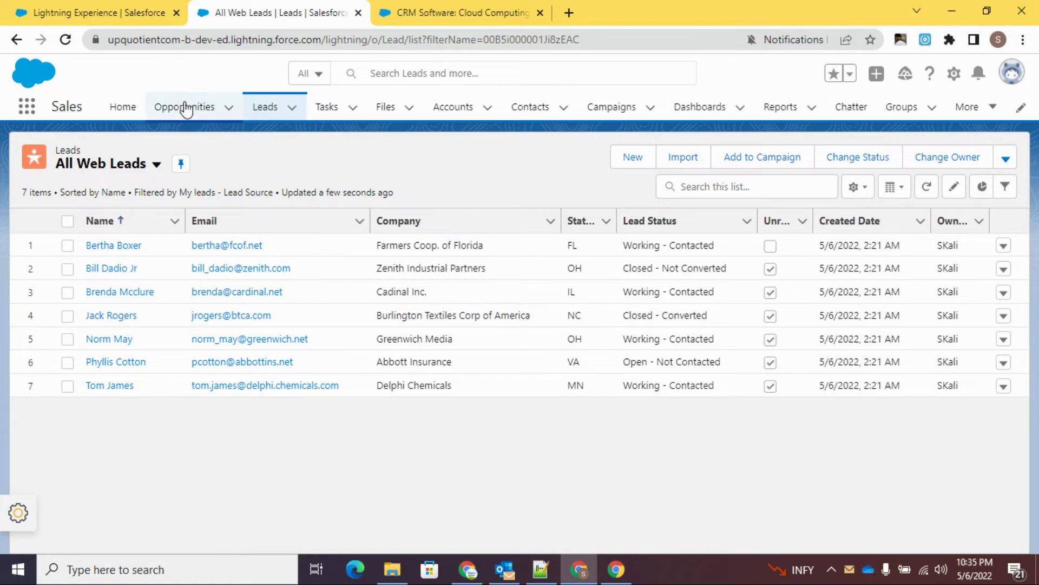
pyautogui.click(64, 41)
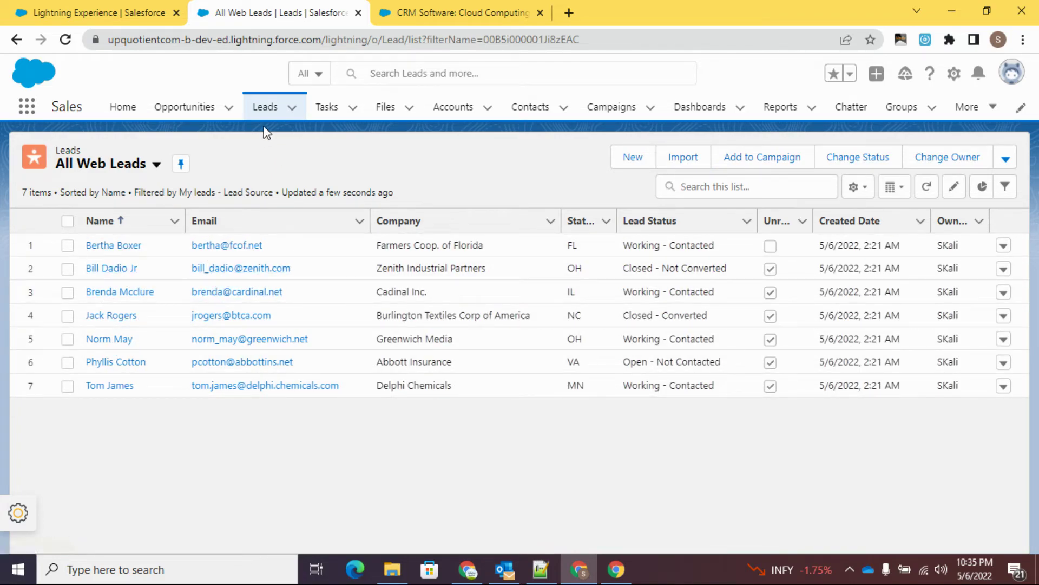
pyautogui.click(157, 164)
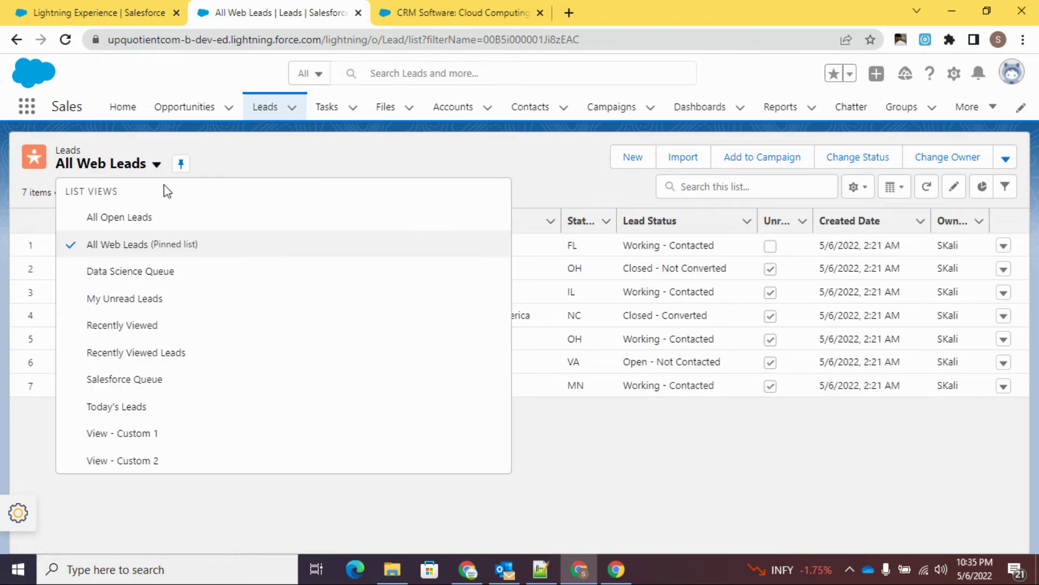
pyautogui.click(139, 220)
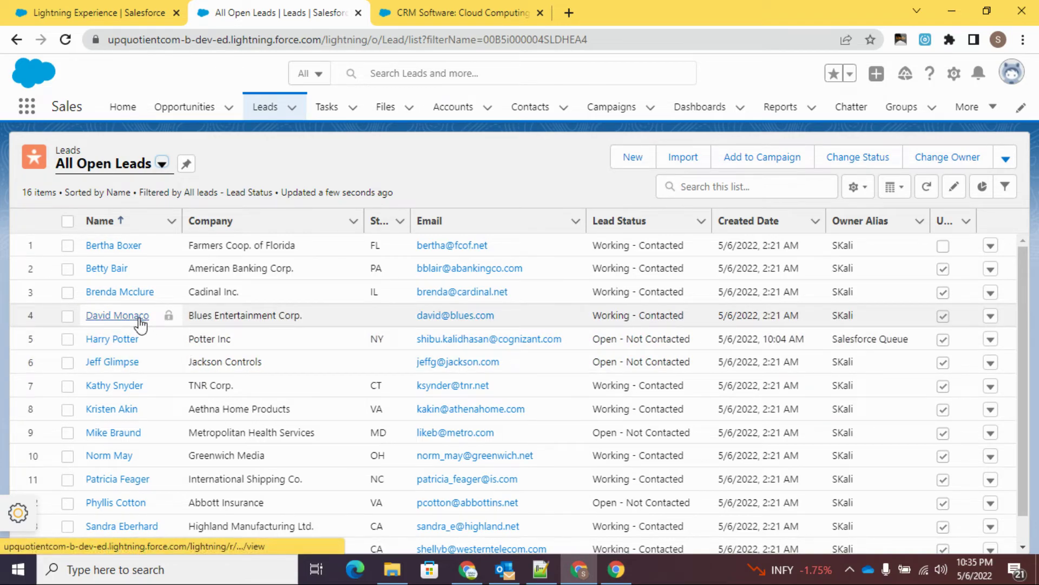
# - Open the Potter Inc lead and examine its details, including lead owner, course, lead source, address and created-by fields
pyautogui.click(117, 339)
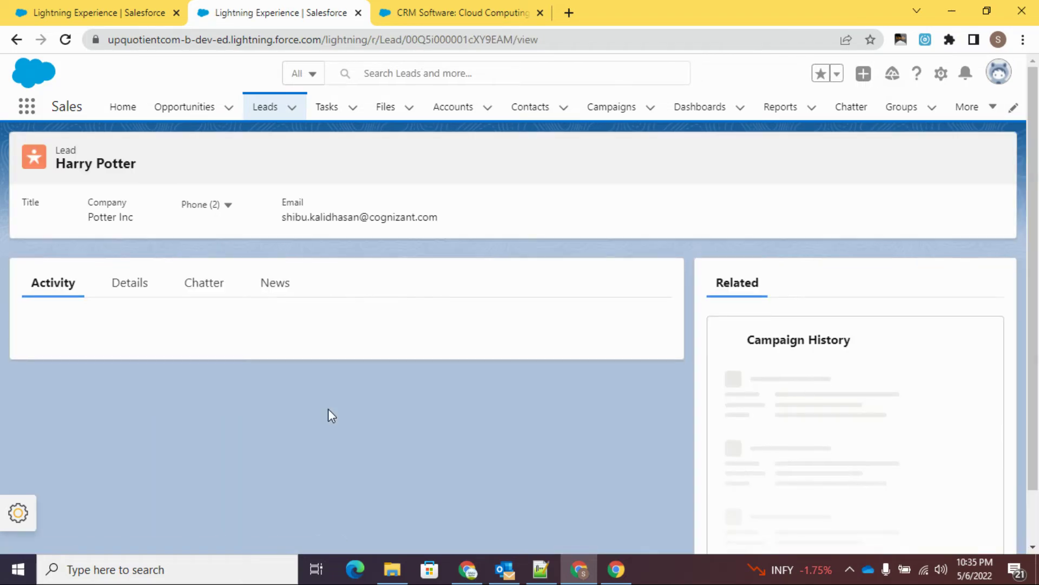
pyautogui.click(138, 289)
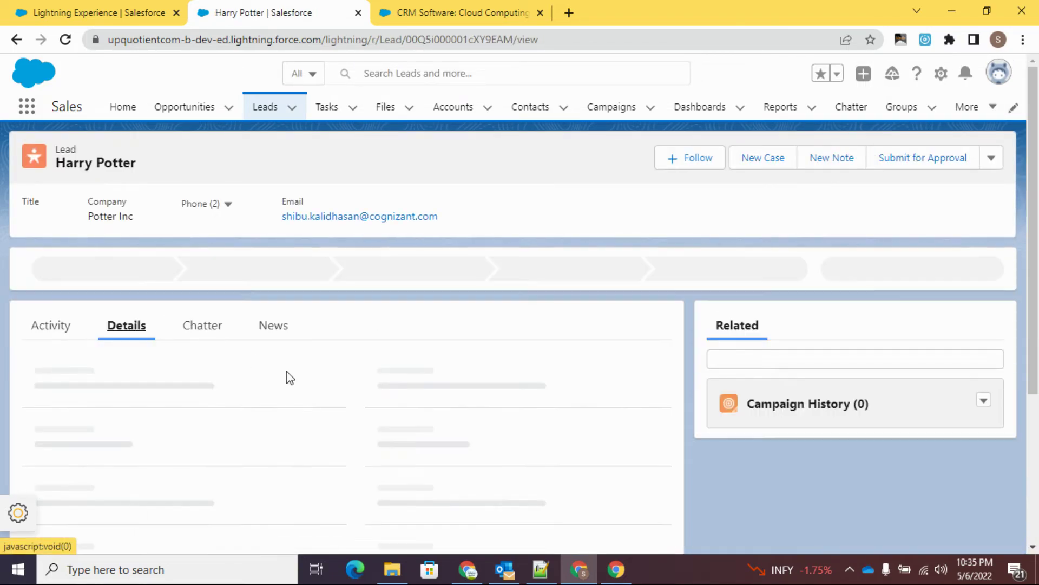
pyautogui.scroll(-2, 293, 379)
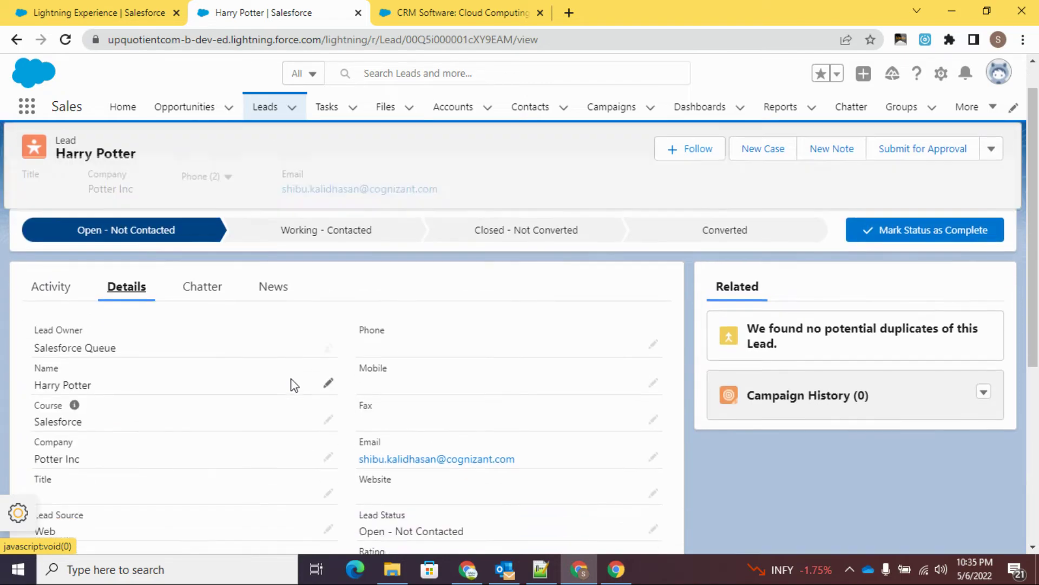
pyautogui.scroll(-3, 294, 385)
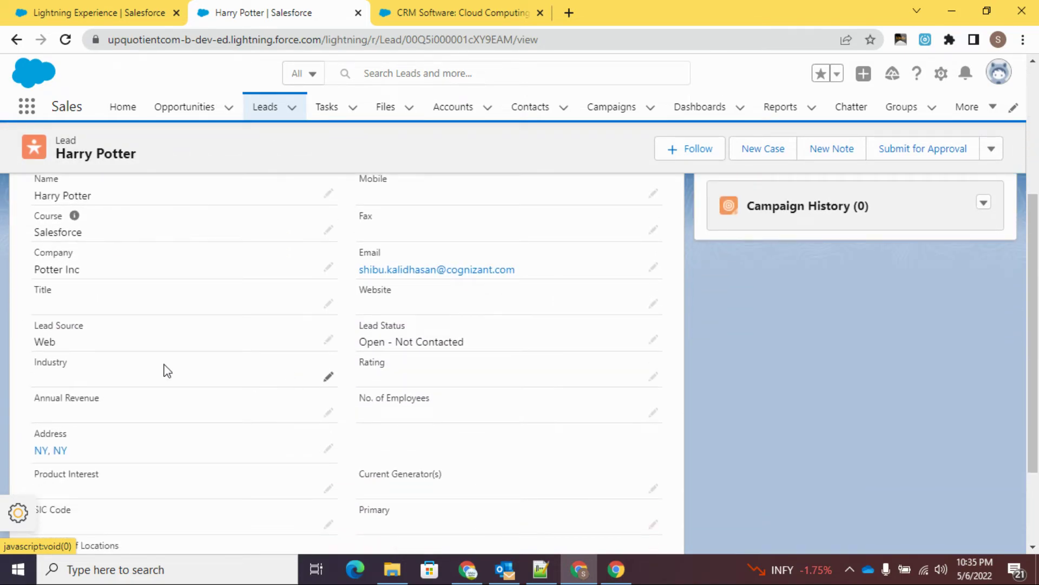
pyautogui.moveTo(34, 341); pyautogui.dragTo(60, 346)
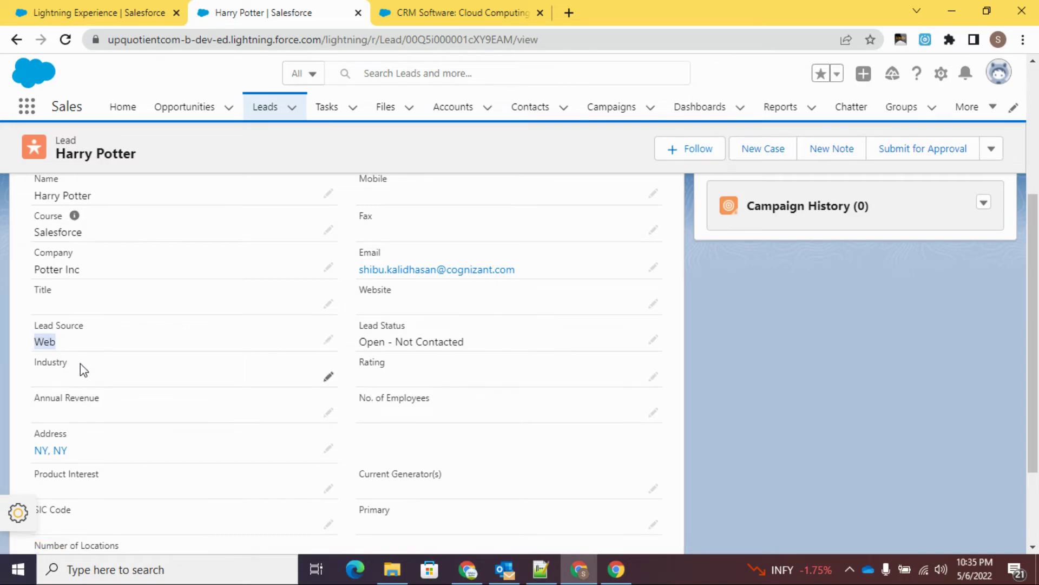
pyautogui.scroll(1, 81, 365)
pyautogui.scroll(1, 80, 364)
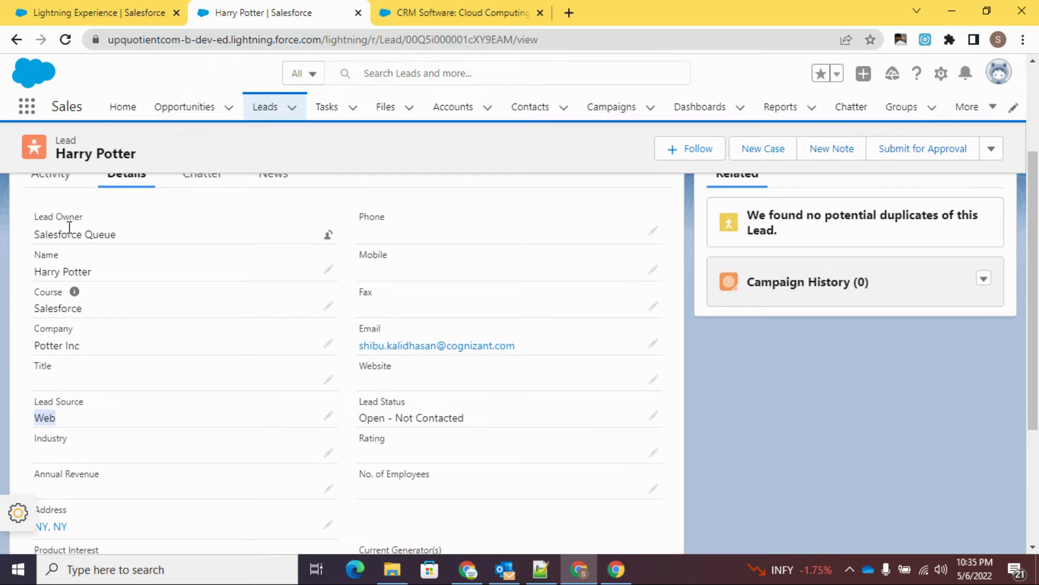
pyautogui.scroll(-3, 379, 430)
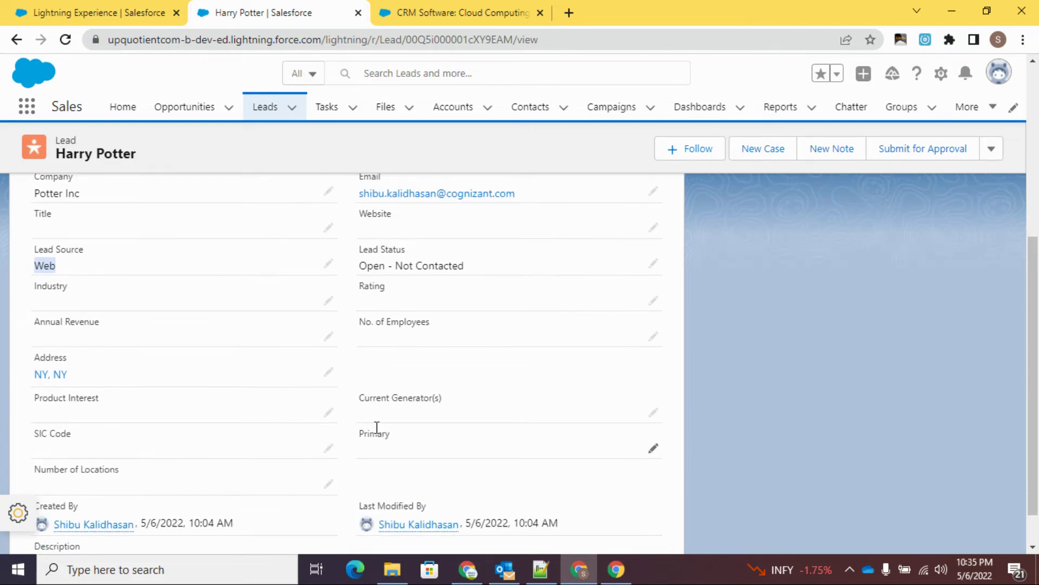
pyautogui.scroll(-1, 374, 433)
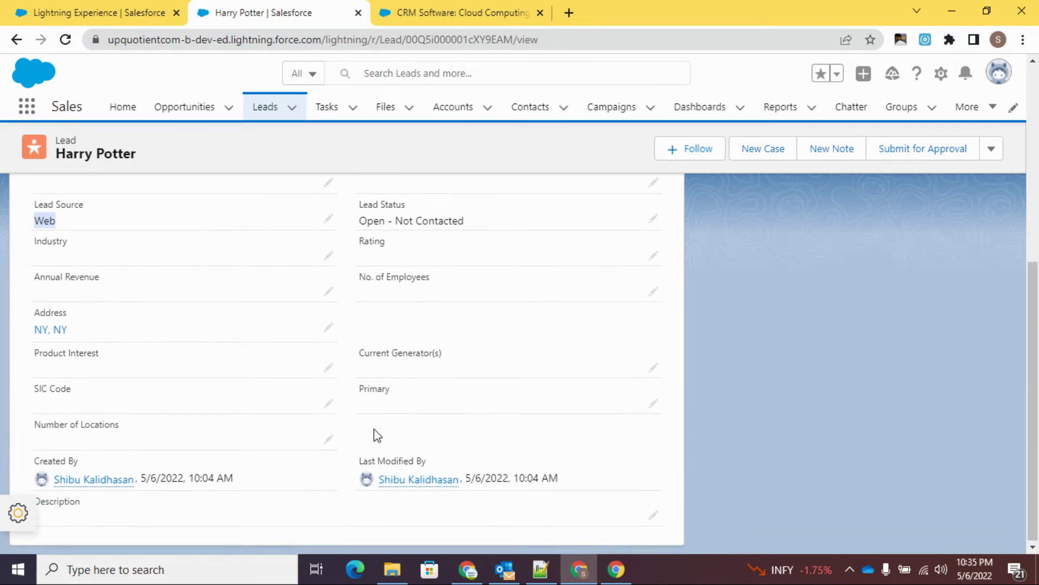
pyautogui.scroll(7, 373, 433)
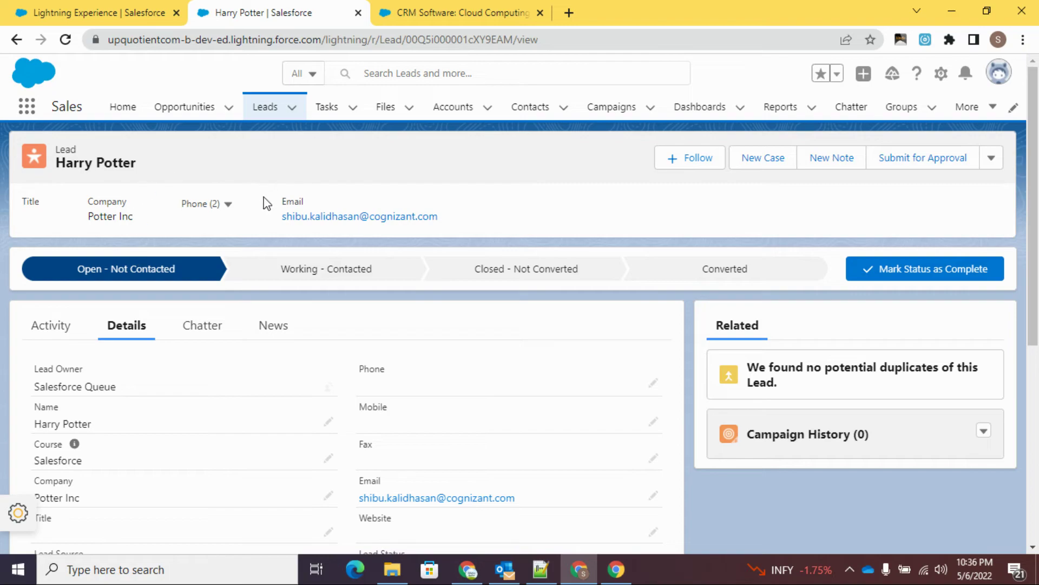
pyautogui.scroll(-3, 90, 379)
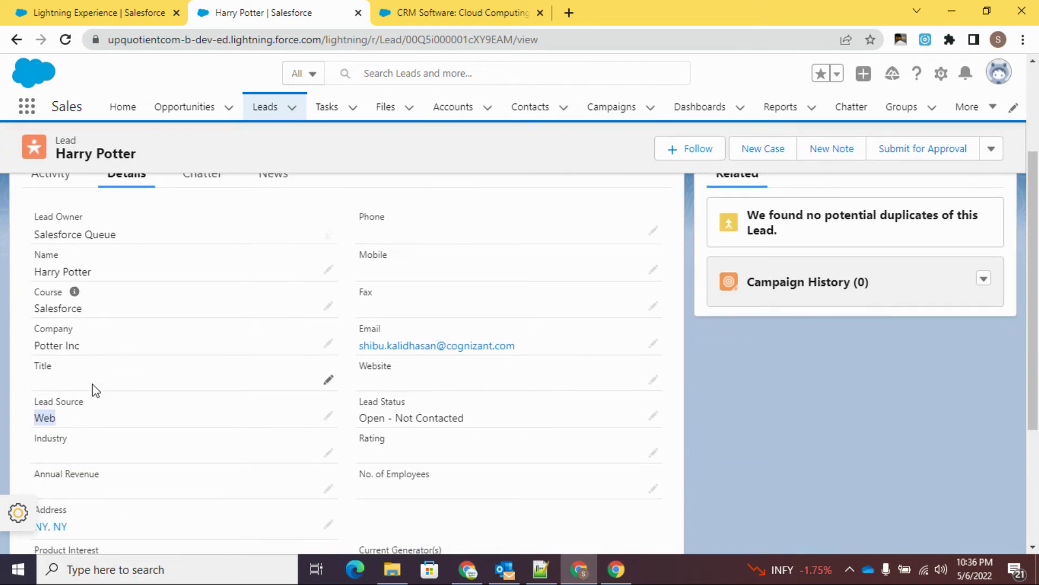
pyautogui.scroll(3, 94, 389)
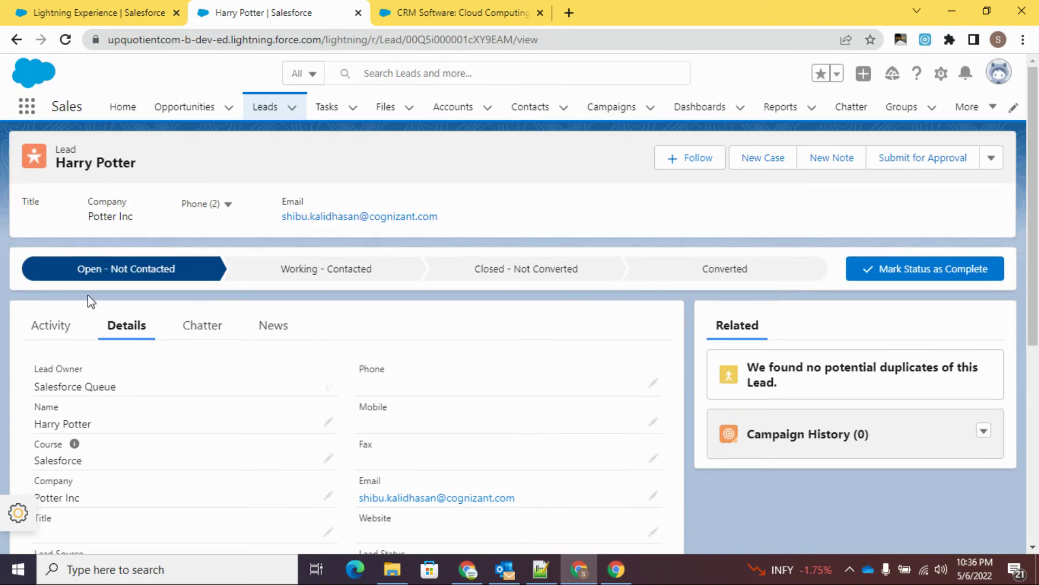
# - Return to the All Web Leads list, save its owner filter as All leads, and check the Potter Inc lead's owner alias
pyautogui.click(266, 107)
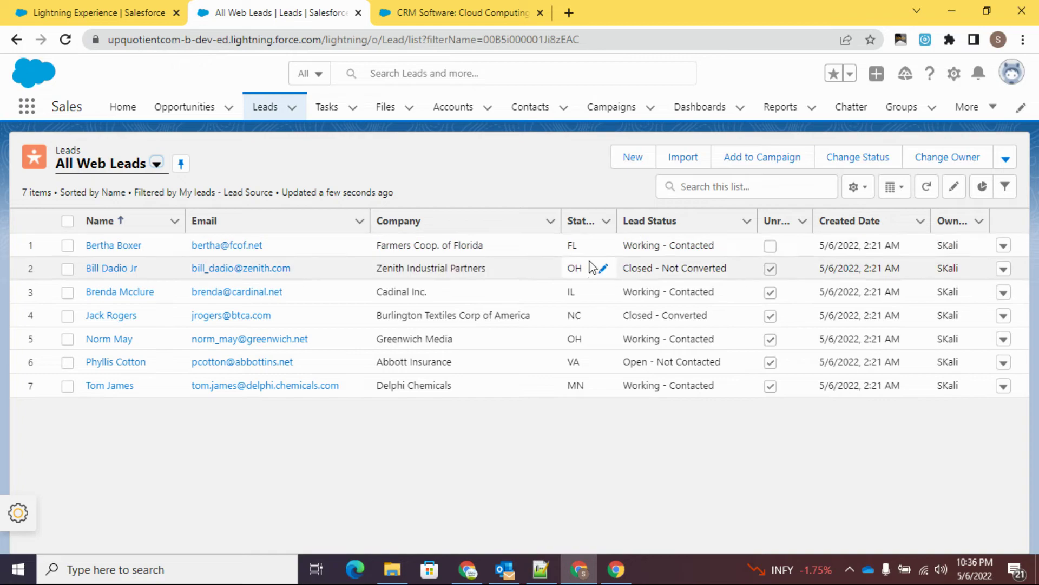
pyautogui.click(861, 190)
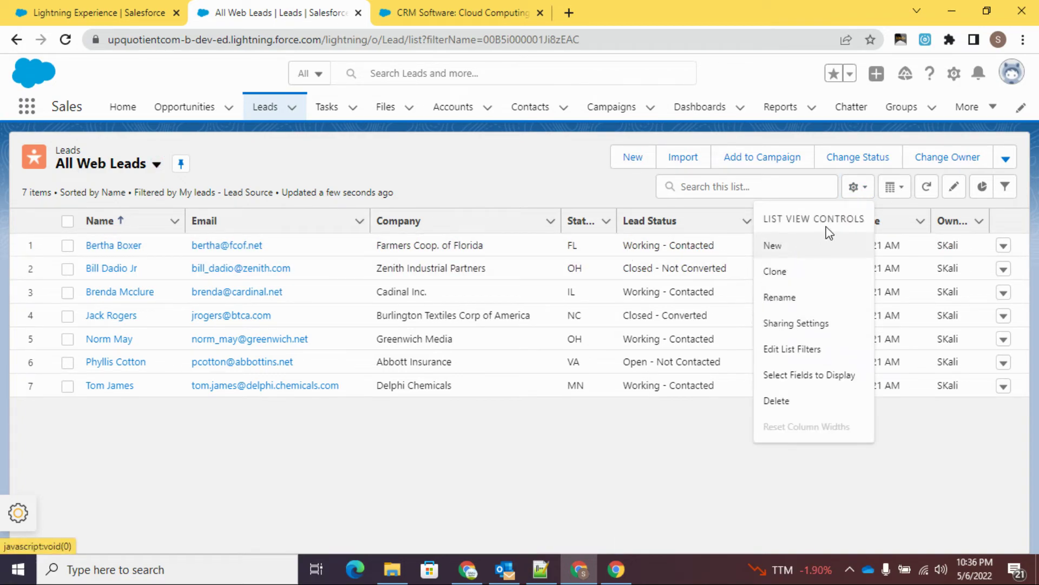
pyautogui.click(790, 349)
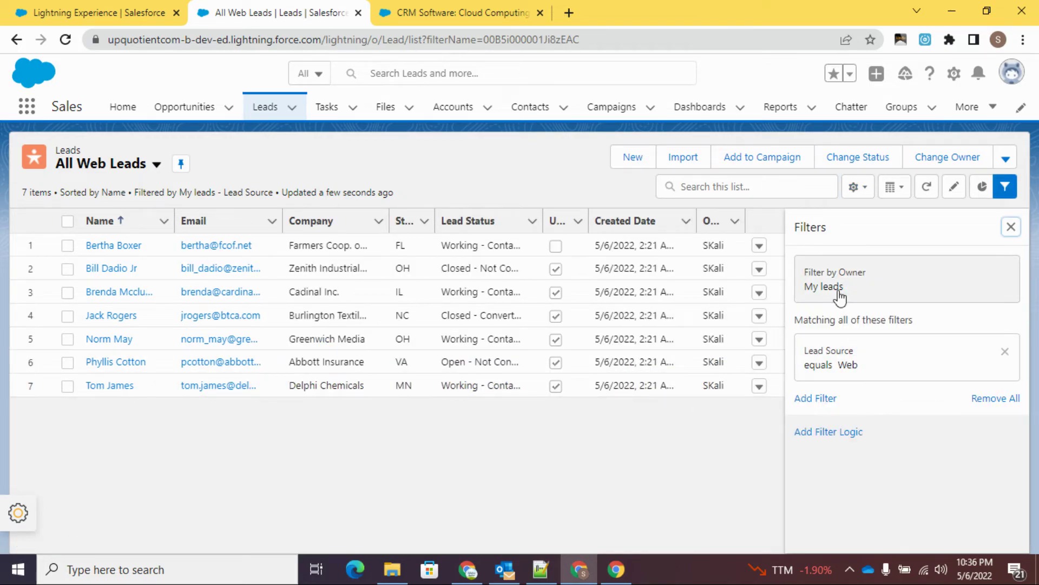
pyautogui.click(917, 294)
pyautogui.click(497, 206)
pyautogui.click(728, 365)
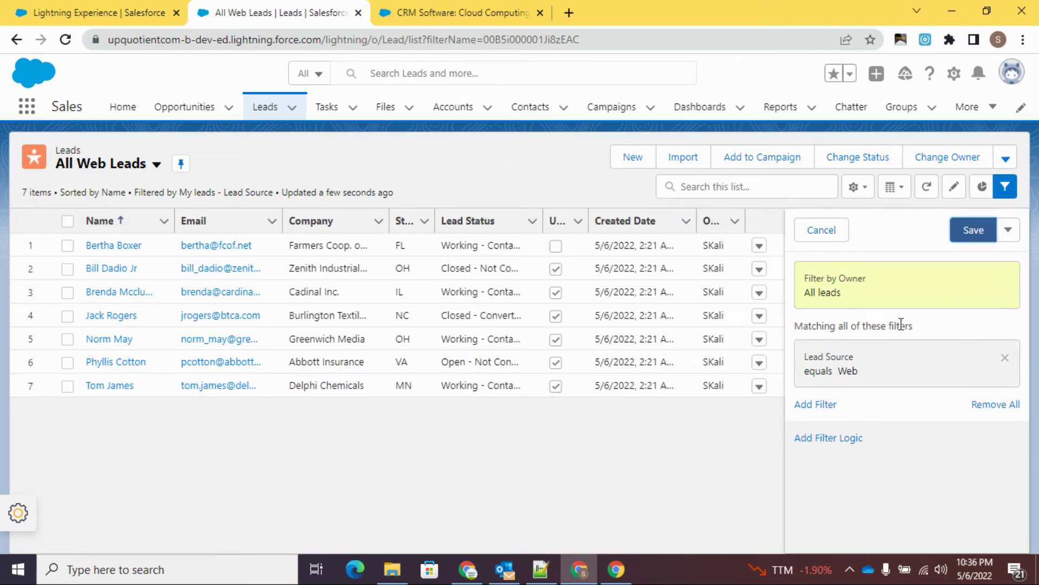
pyautogui.click(971, 236)
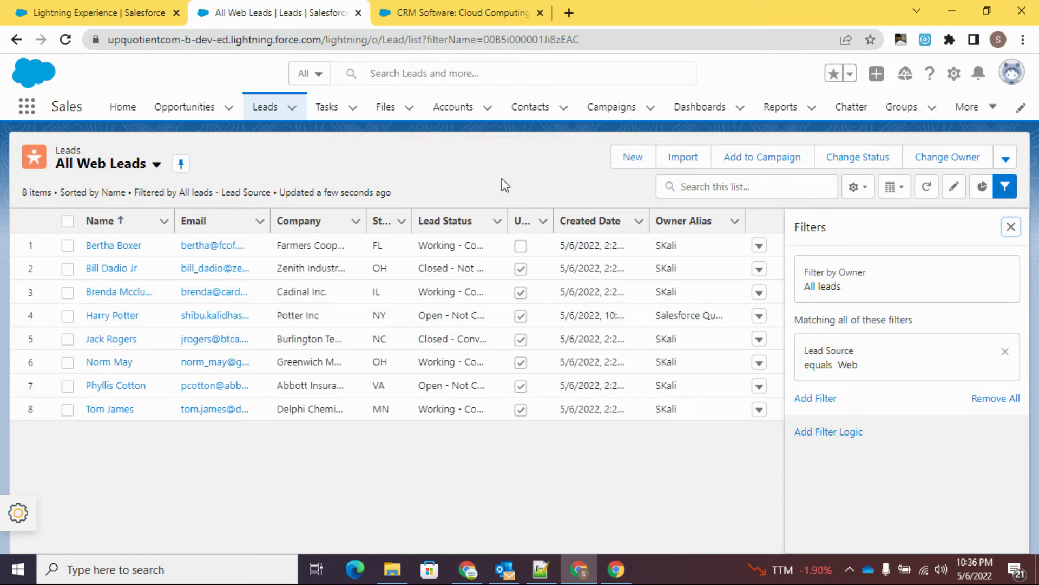
pyautogui.click(1010, 227)
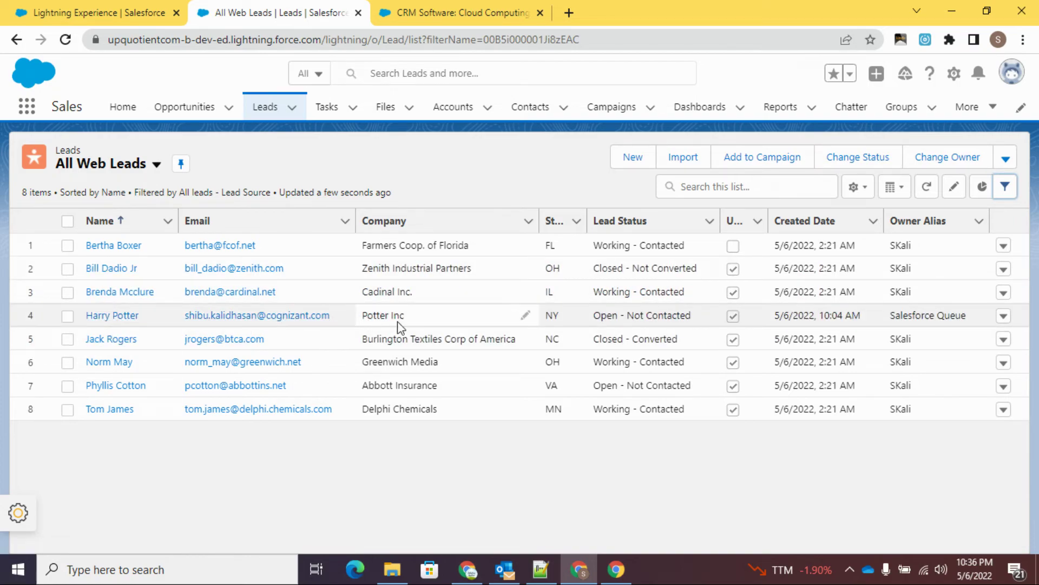
pyautogui.moveTo(890, 319); pyautogui.dragTo(970, 318)
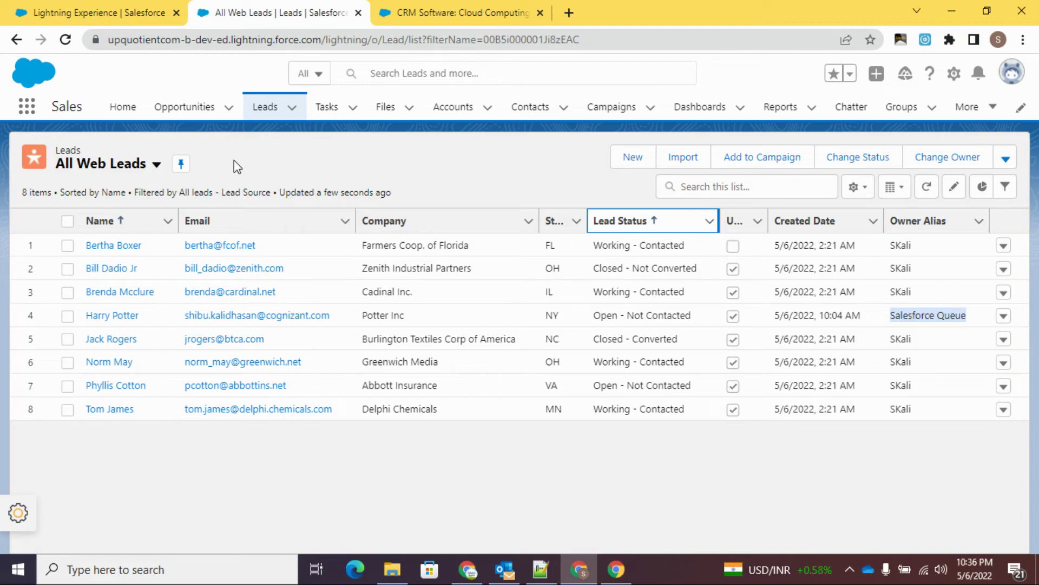
# - Open and pin the Salesforce Queue lead list view, followed by the Data Science Queue list view
pyautogui.click(157, 165)
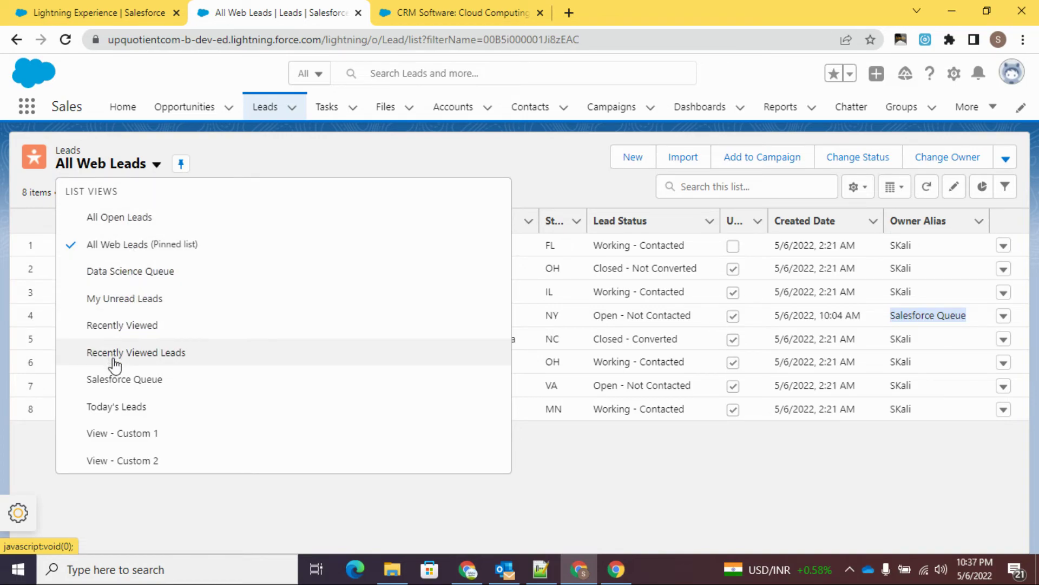
pyautogui.click(118, 384)
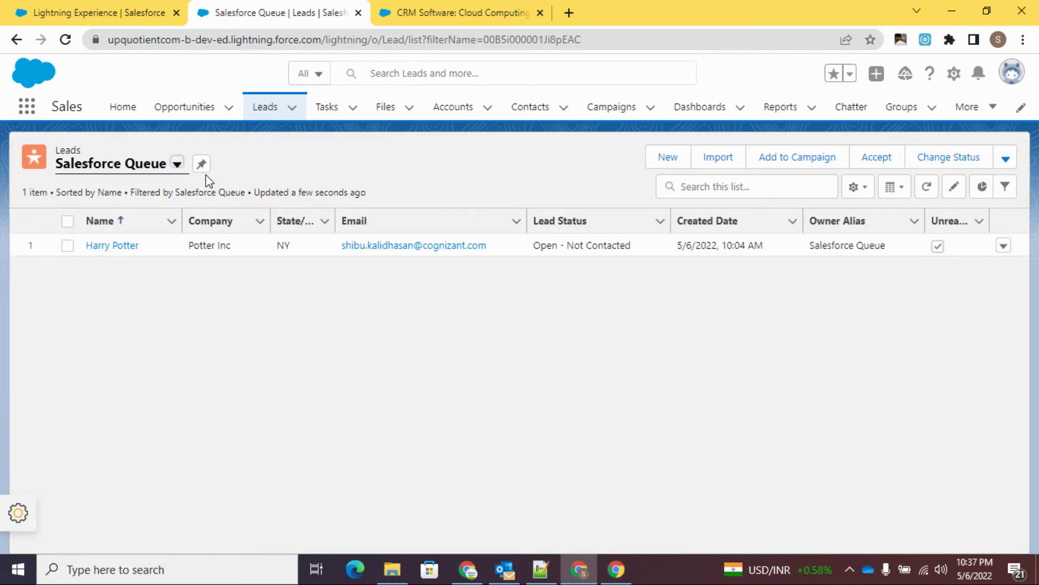
pyautogui.click(202, 164)
pyautogui.click(177, 164)
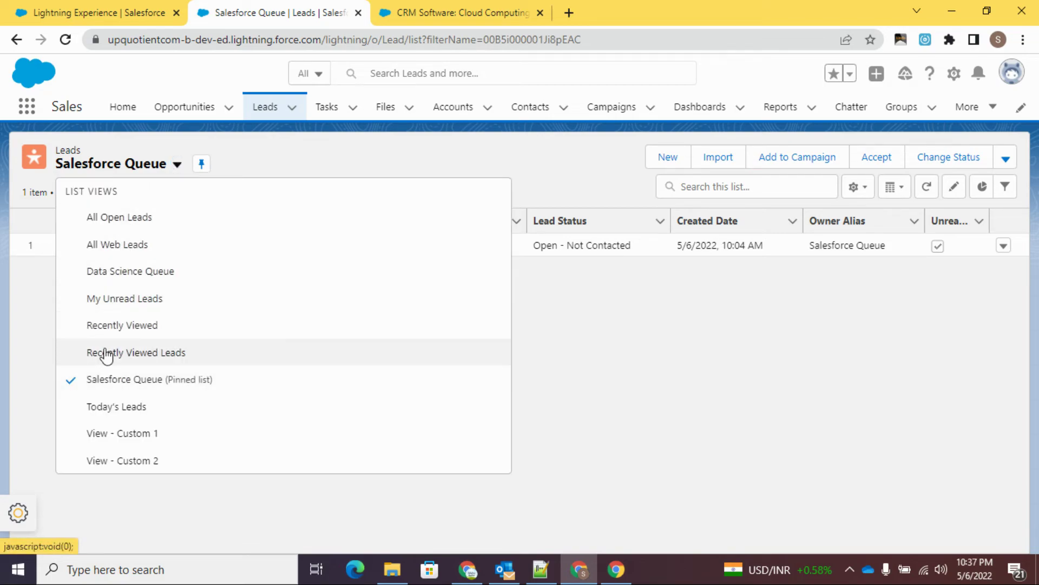
pyautogui.click(122, 273)
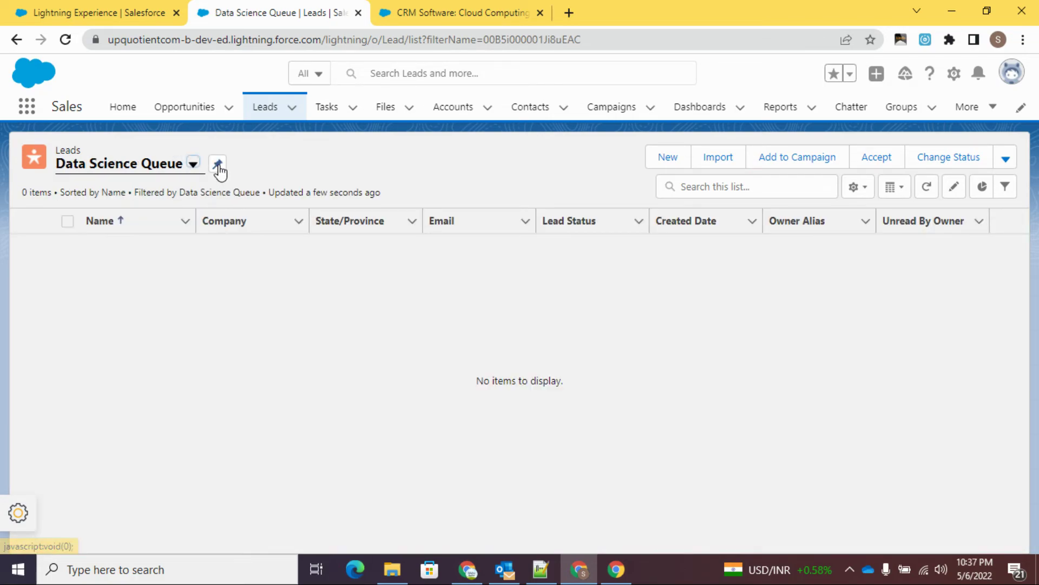
pyautogui.click(217, 164)
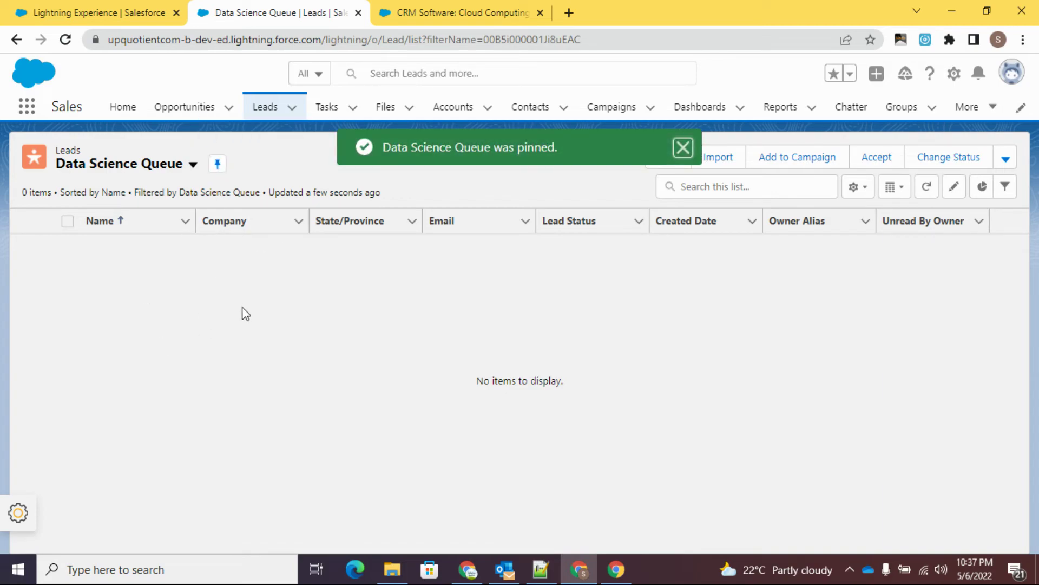
# - Go back to the upq_w2l.html web form and replace the first and last names with a new lead's name
pyautogui.click(448, 15)
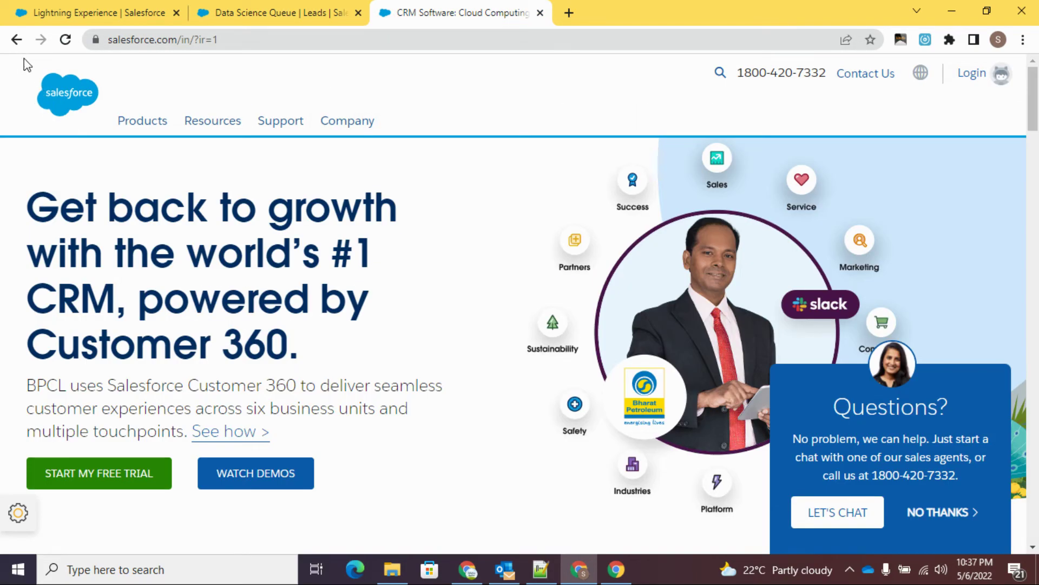
pyautogui.click(17, 39)
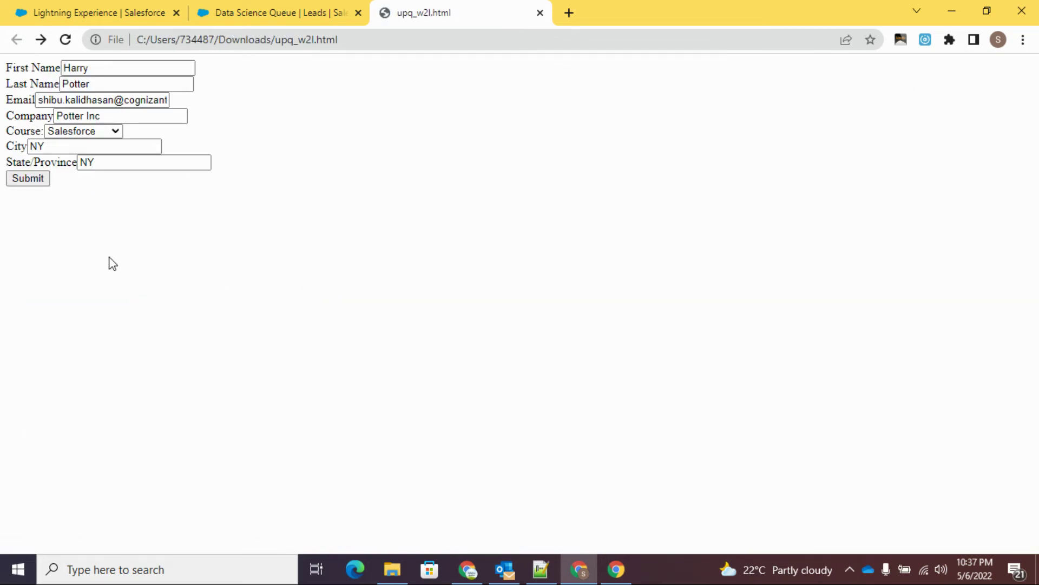
pyautogui.moveTo(107, 69); pyautogui.dragTo(62, 68)
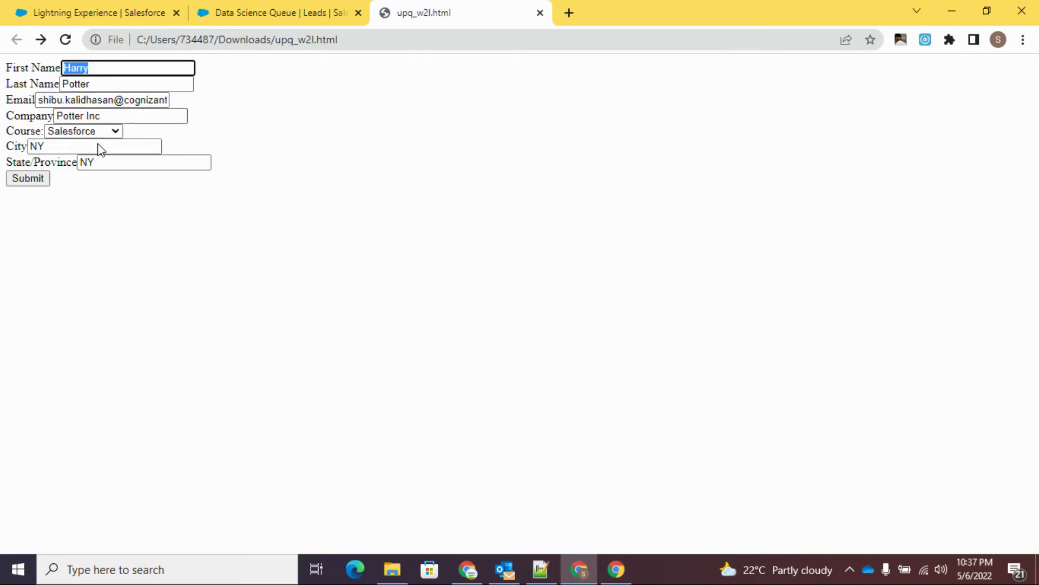
pyautogui.write('Kate')
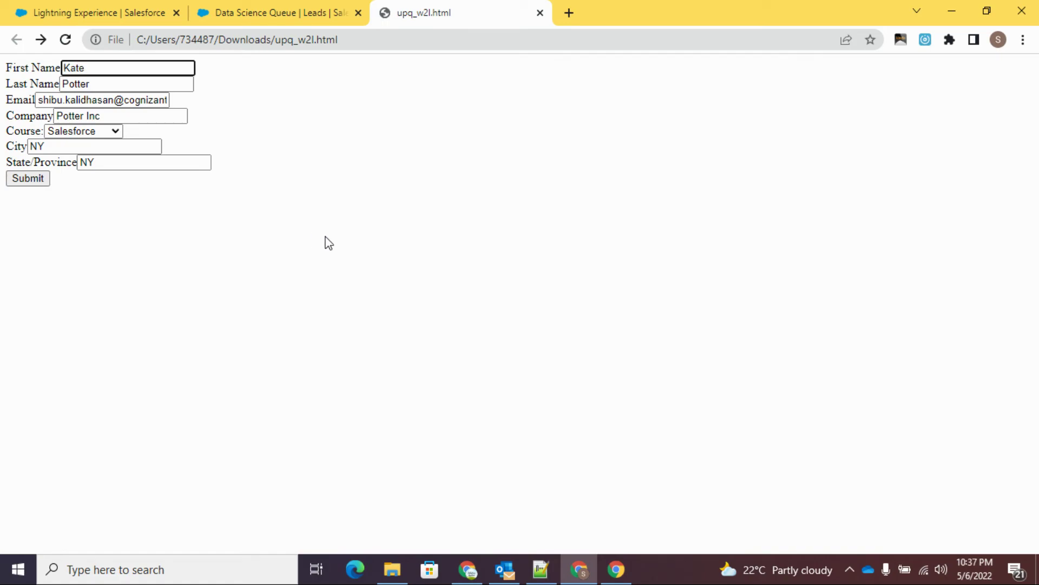
pyautogui.press('Tab')
pyautogui.write('Perry')
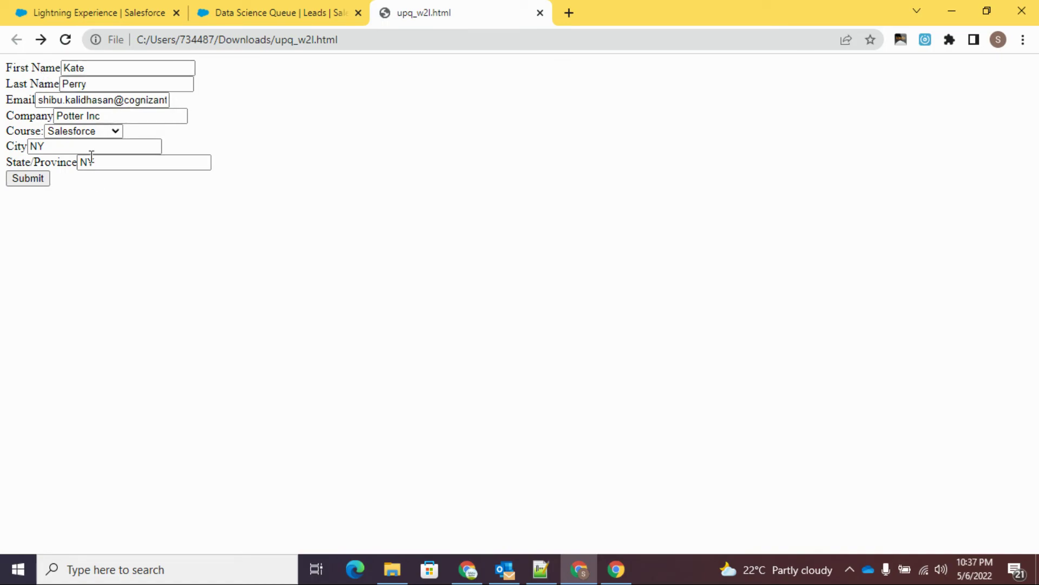
# - Set the company to Perry Inc and the course to Data Science, and submit the web form
pyautogui.click(109, 115)
pyautogui.moveTo(108, 115); pyautogui.dragTo(54, 122)
pyautogui.write('Per')
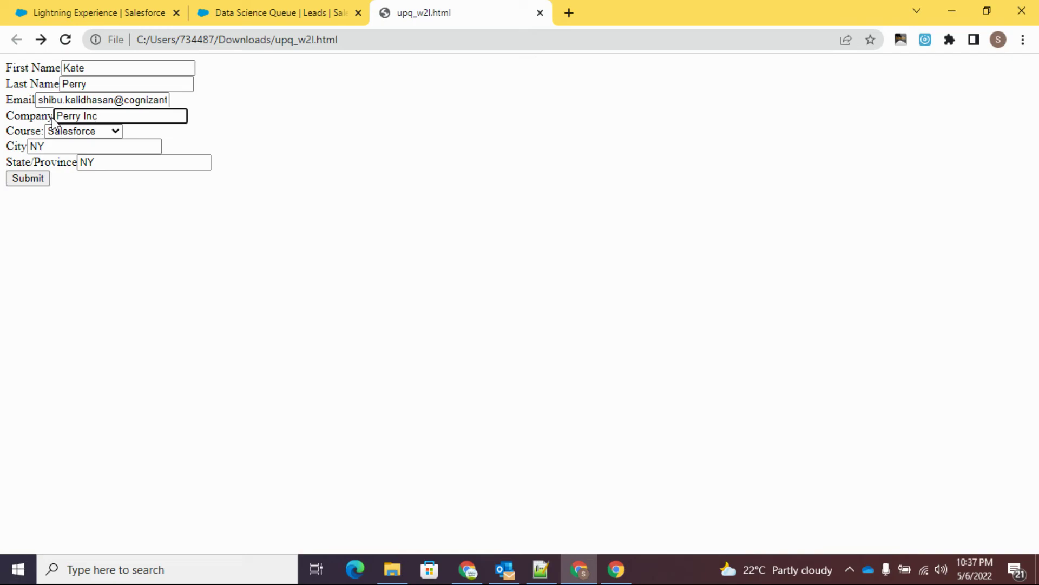
pyautogui.click(87, 131)
pyautogui.click(93, 169)
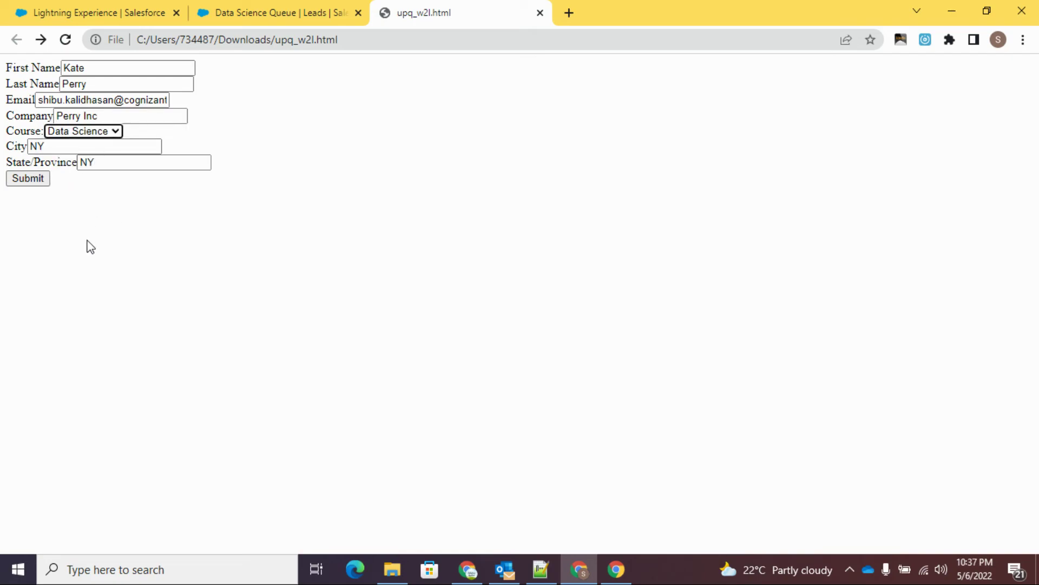
pyautogui.click(28, 181)
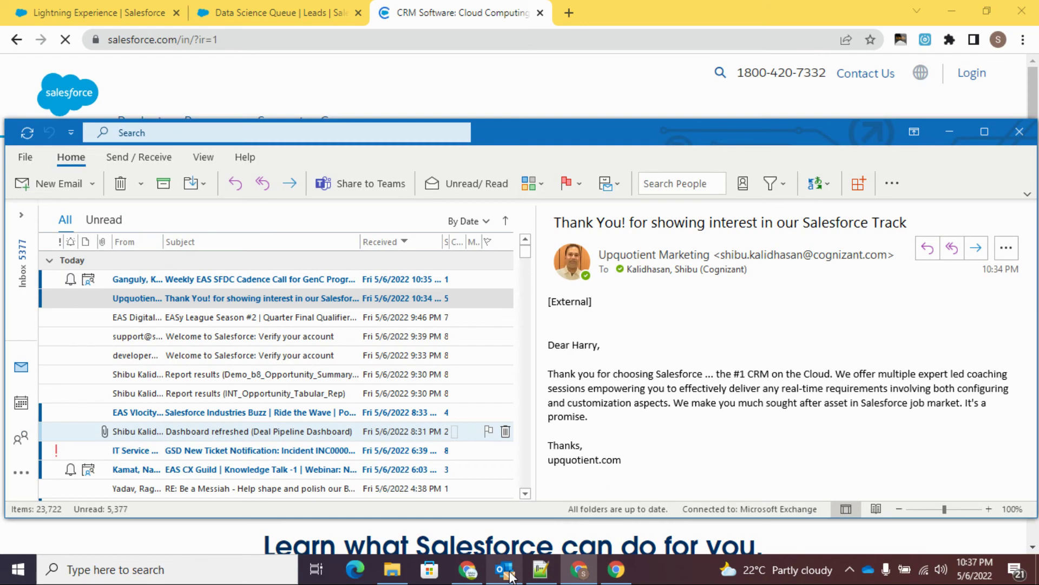
# - Switch to Outlook, widen the message list, and read the auto-response email "Thank You! for showing interest in our Data Science Track"
pyautogui.click(505, 569)
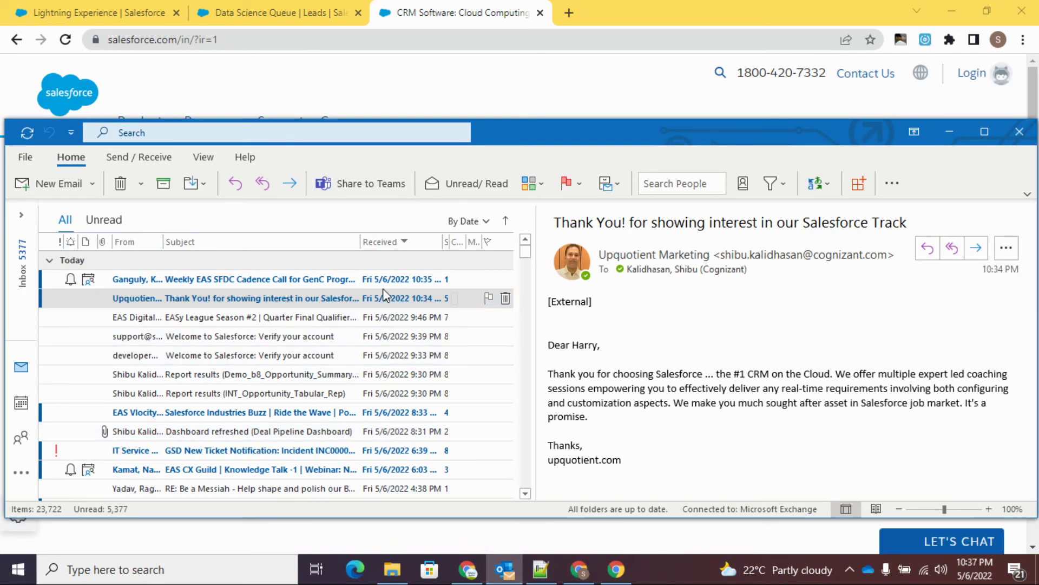
pyautogui.moveTo(360, 240); pyautogui.dragTo(316, 242)
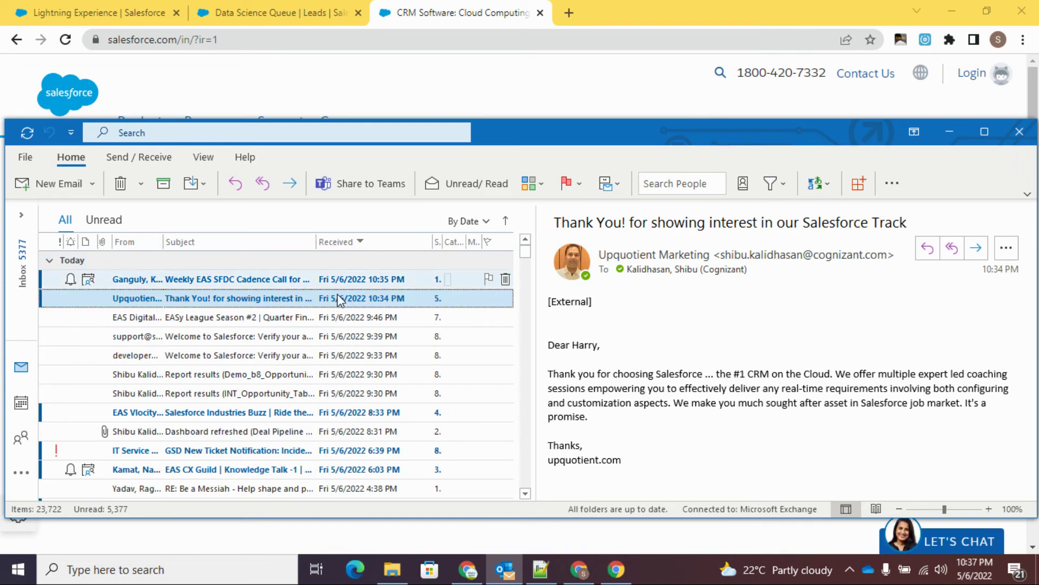
pyautogui.moveTo(534, 352); pyautogui.dragTo(685, 339)
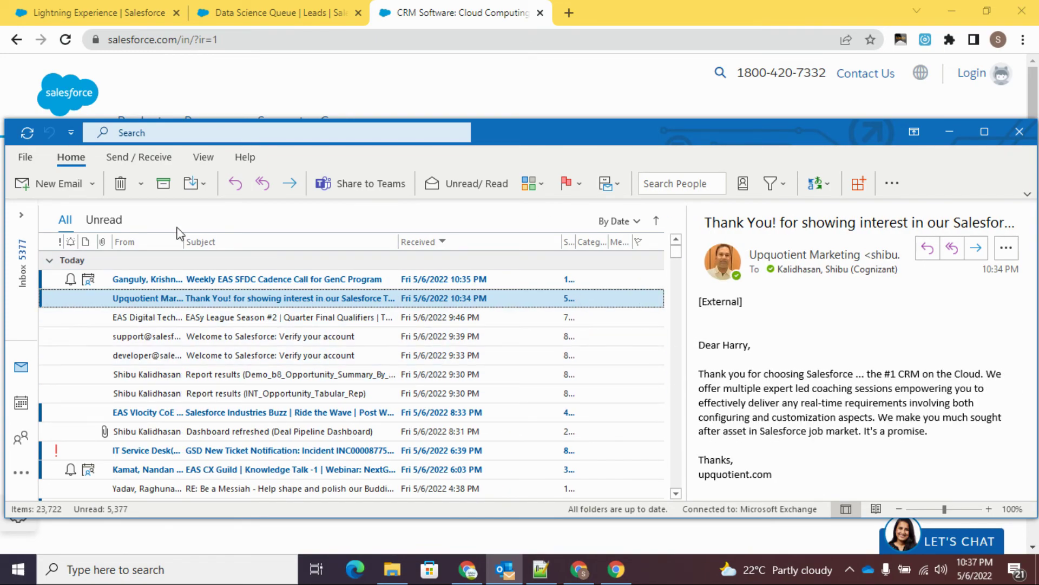
pyautogui.click(286, 279)
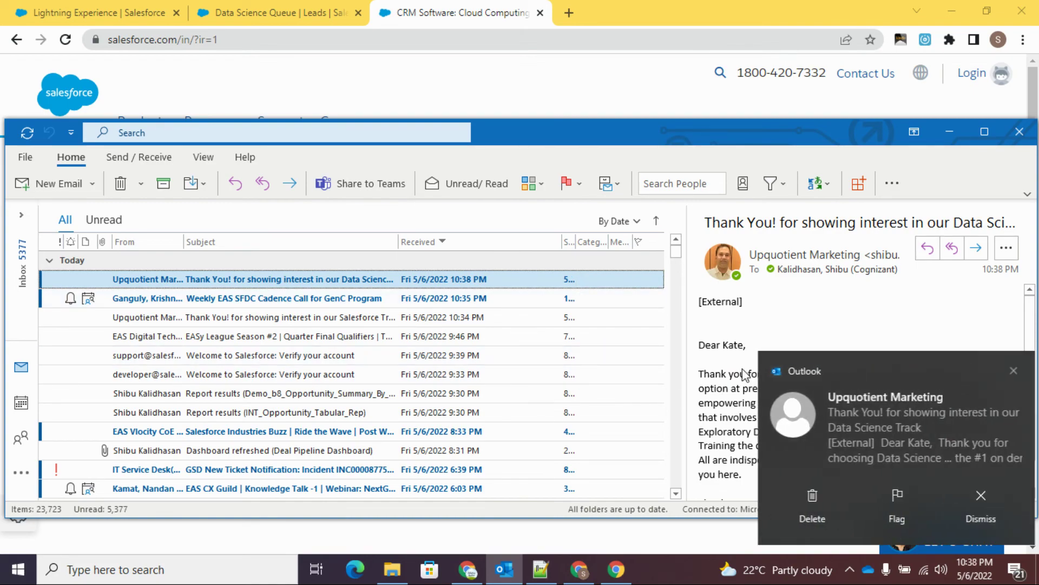
pyautogui.click(1010, 369)
pyautogui.scroll(-1, 799, 361)
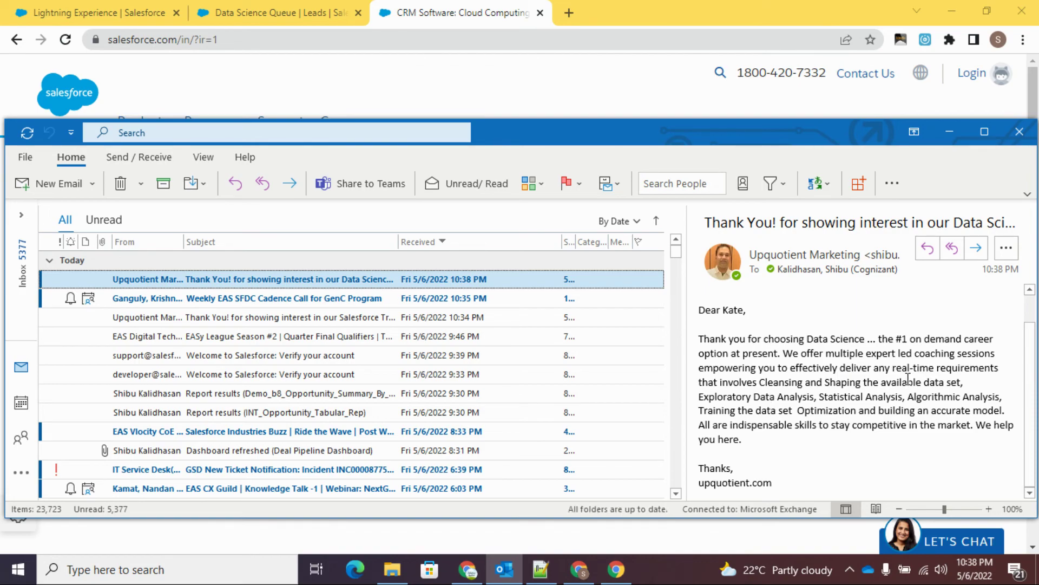
# - Switch back to Salesforce in Chrome, reload the Data Science Queue list view, and check the Perry Inc lead's owner alias
pyautogui.hotkey('alt', 'Tab')
pyautogui.click(282, 18)
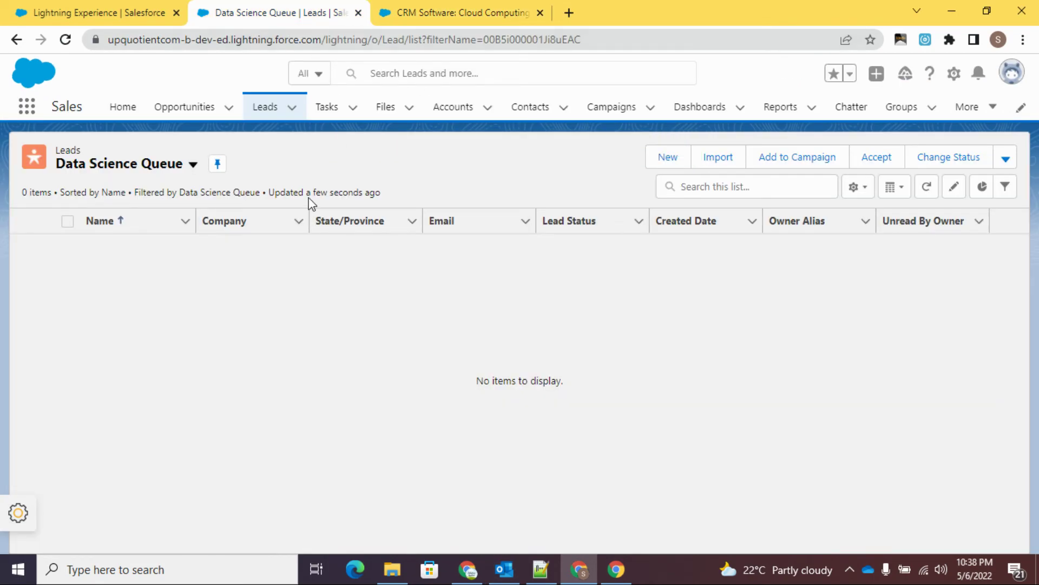
pyautogui.click(66, 40)
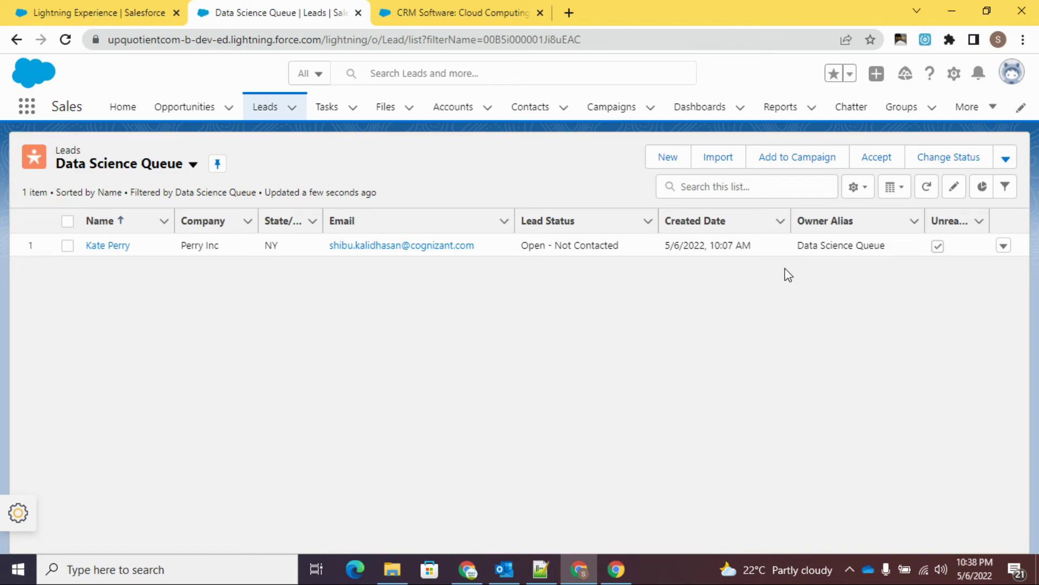
pyautogui.moveTo(799, 251); pyautogui.dragTo(879, 259)
pyautogui.click(767, 293)
# - Accept the Perry Inc lead from the Data Science Queue and open the All Open Leads list view to find it
pyautogui.click(67, 245)
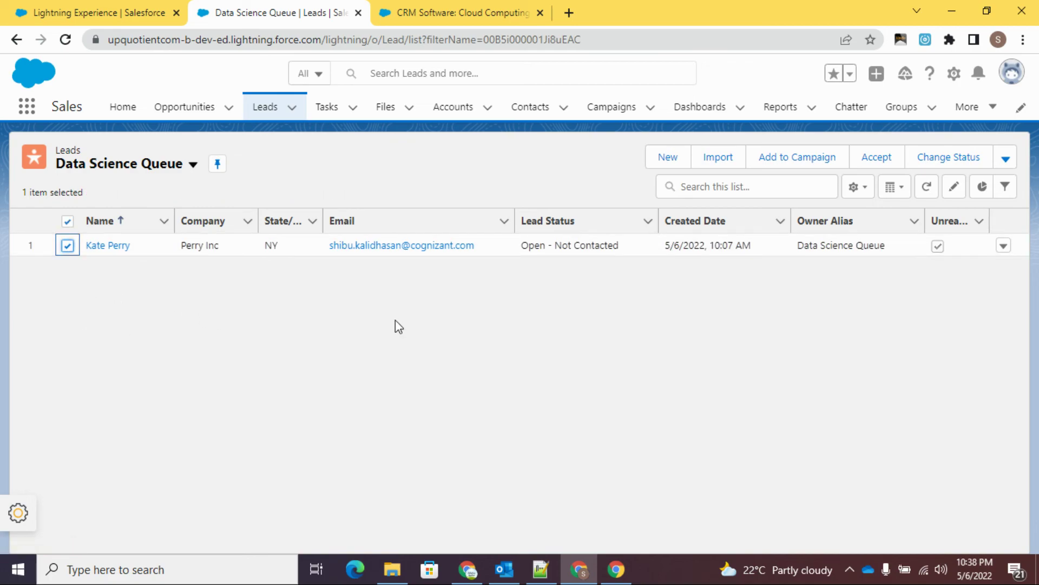
pyautogui.click(875, 164)
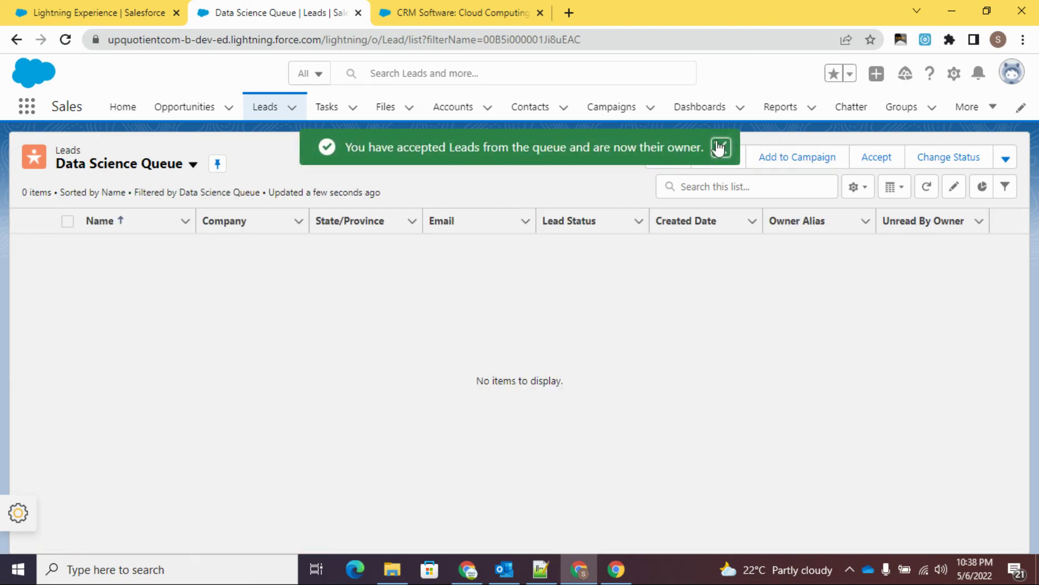
pyautogui.click(719, 147)
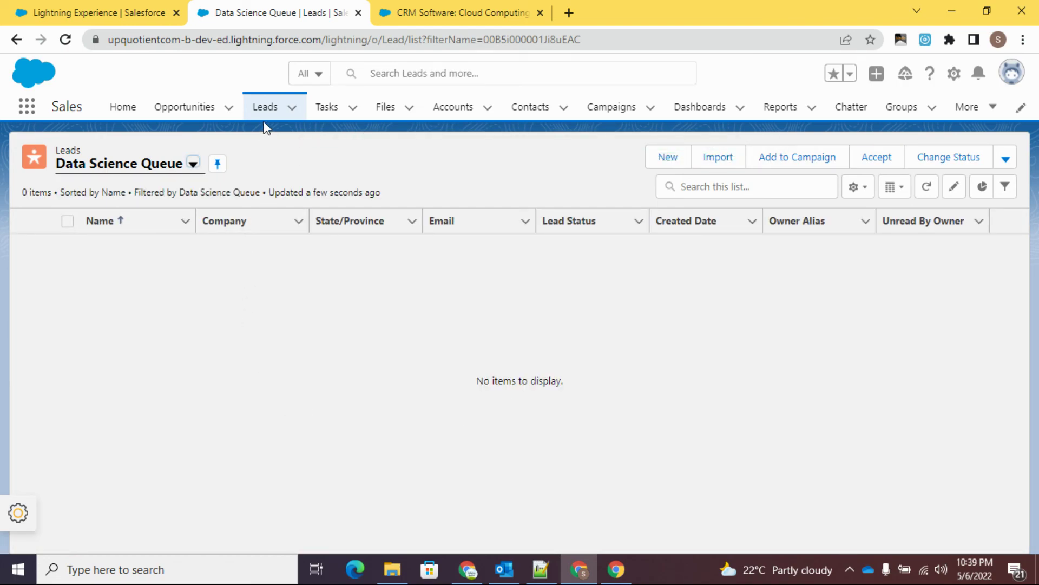
pyautogui.click(193, 163)
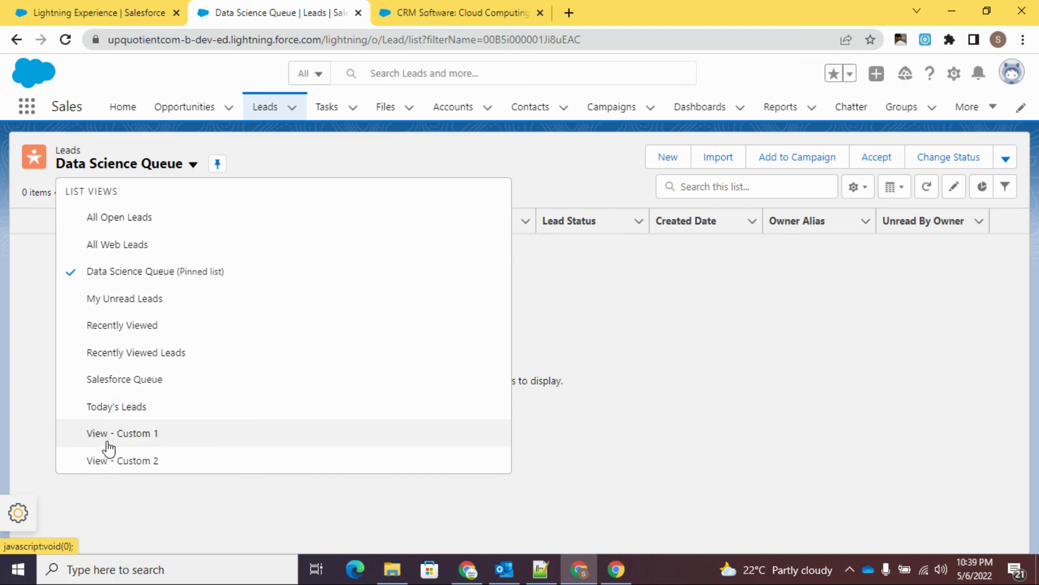
pyautogui.click(121, 223)
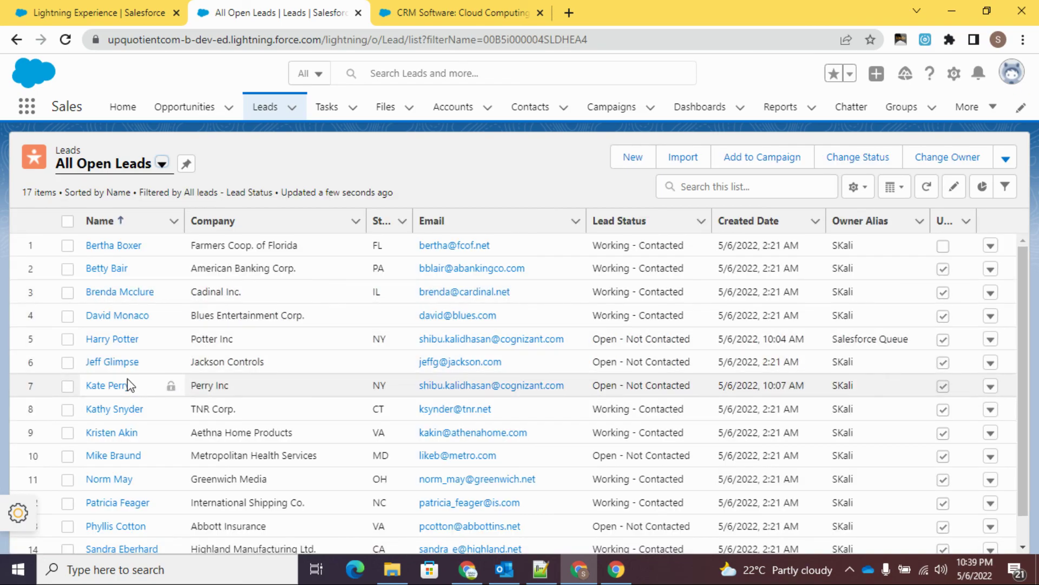
# - Check the owner alias of the Perry Inc lead in the All Open Leads list view
pyautogui.doubleClick(850, 382)
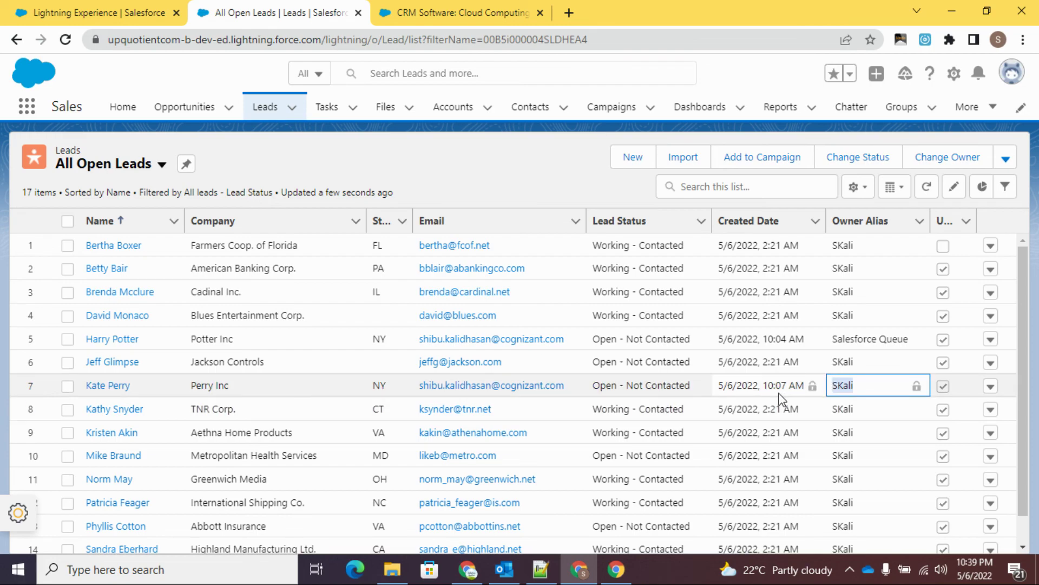
pyautogui.click(483, 170)
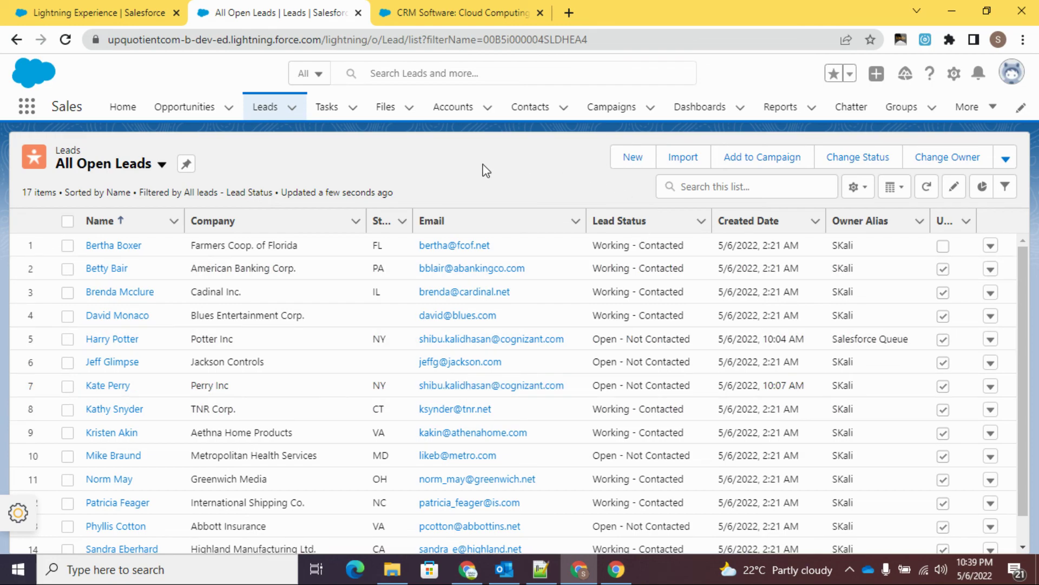
# - Switch to Notepad++ and review the Rough Work notes, covering REQ 01 to REQ 03 and the technical design artifacts
pyautogui.hotkey('alt', 'Tab')
pyautogui.hotkey('alt', 'Tab')
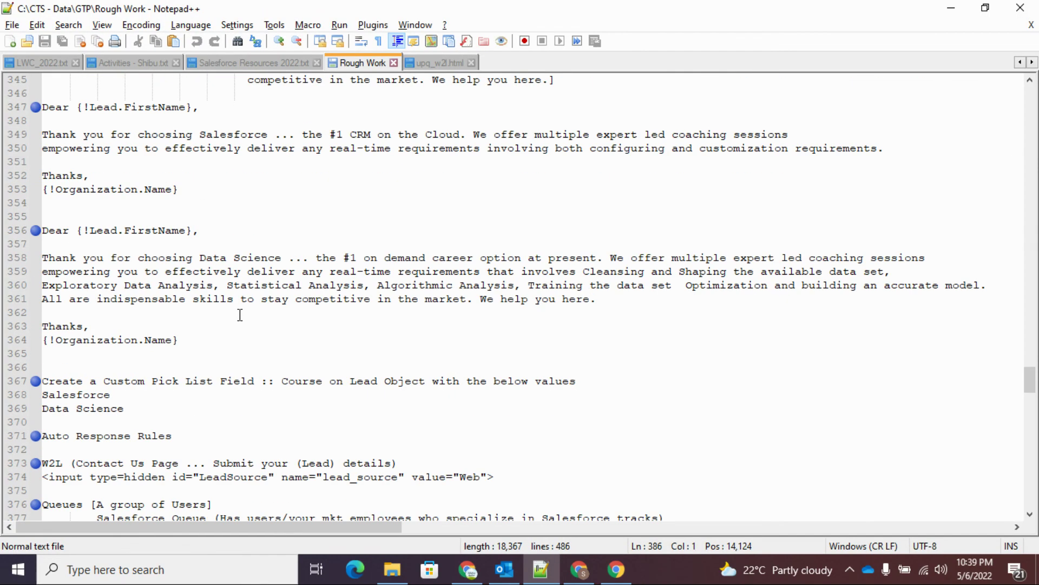
pyautogui.scroll(-5, 240, 315)
pyautogui.scroll(20, 241, 318)
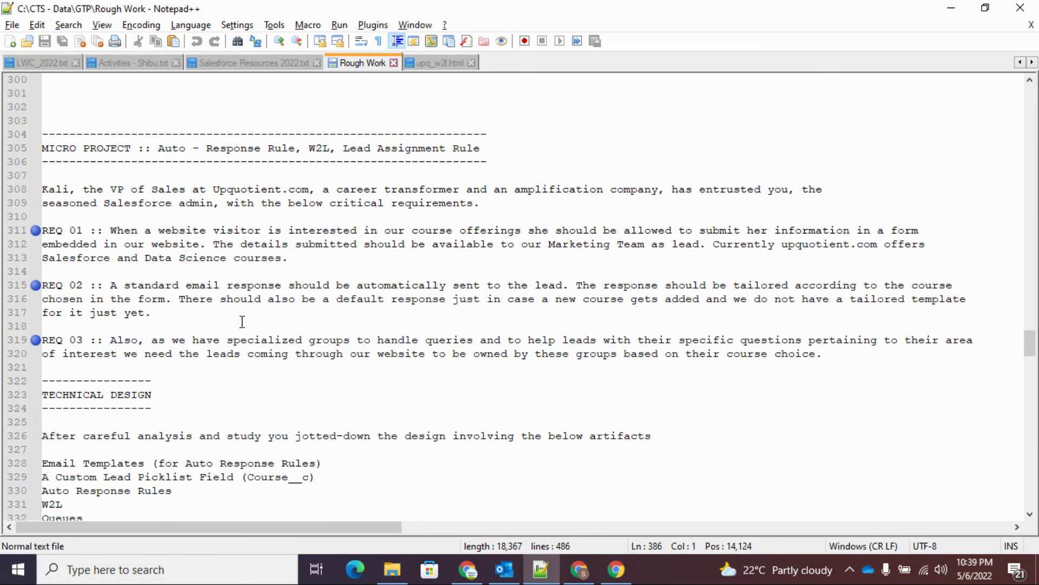
pyautogui.scroll(3, 242, 322)
pyautogui.scroll(-4, 242, 325)
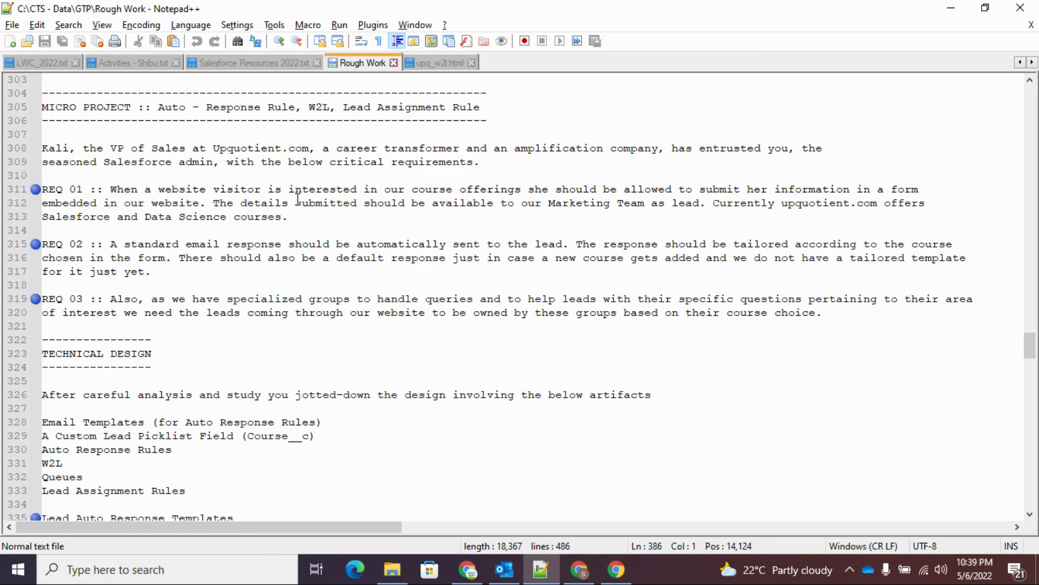
pyautogui.scroll(-4, 292, 211)
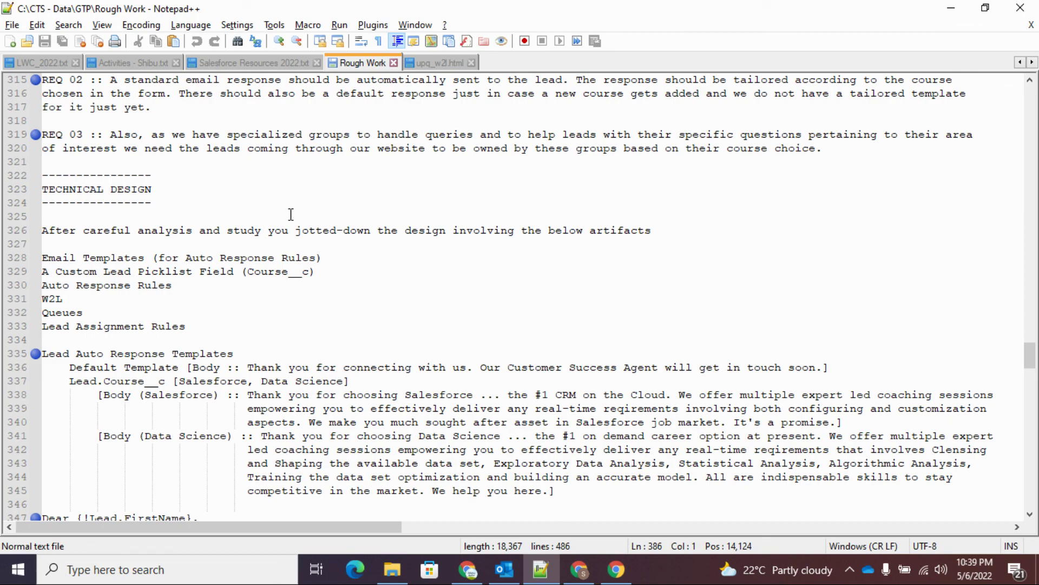
# - Cycle through the open windows to switch away from the Rough Work notes in Notepad++
pyautogui.hotkey('alt', 'Tab')
pyautogui.press('Tab')
pyautogui.press('Tab')
pyautogui.press('Tab')
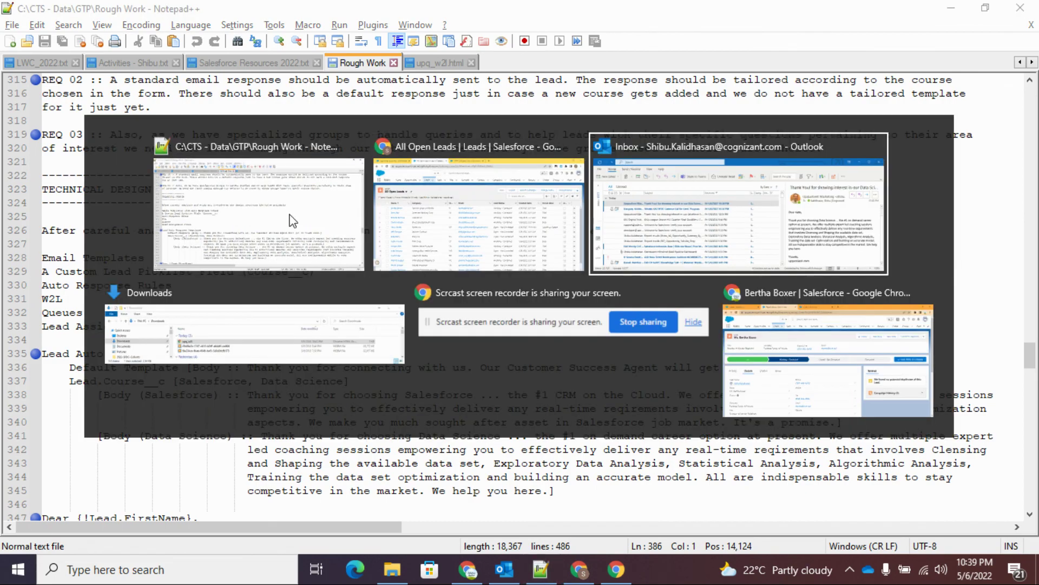